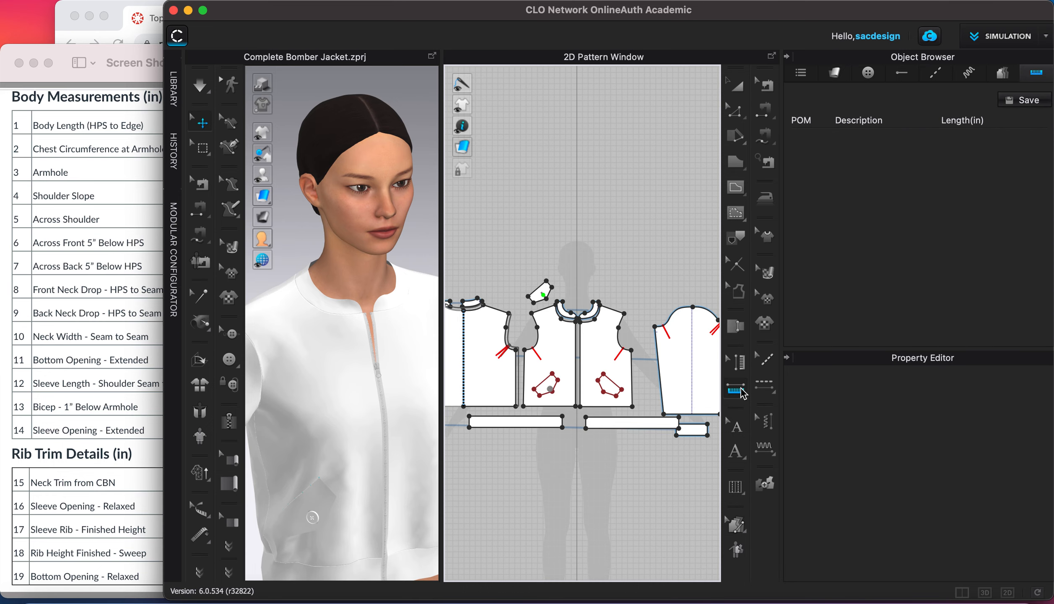
# - Show only the 2D pattern window and bring the body measurements spec sheet forward in the document viewer
pyautogui.click(732, 368)
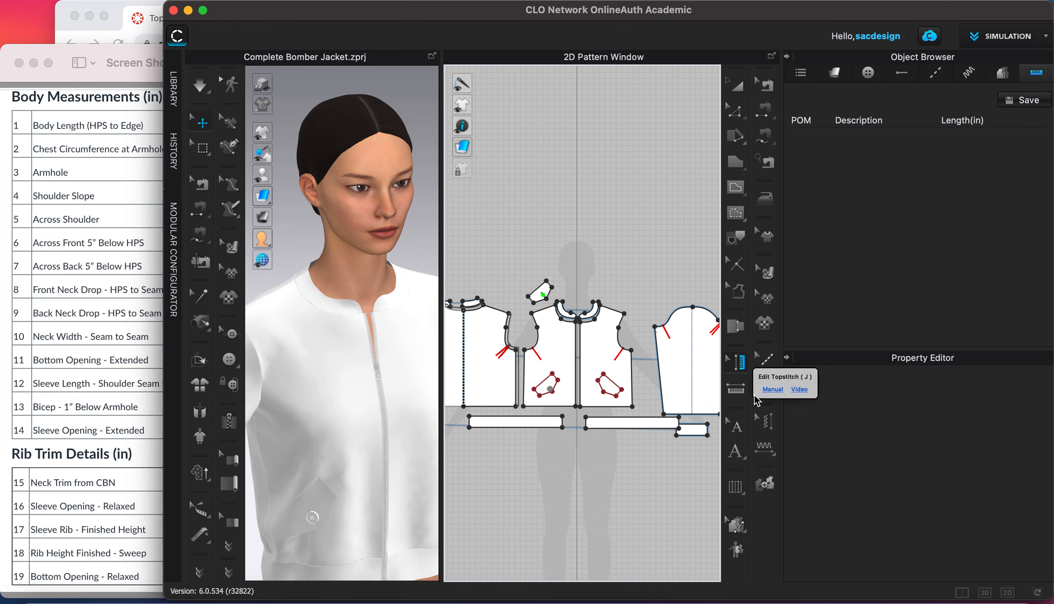
pyautogui.click(737, 393)
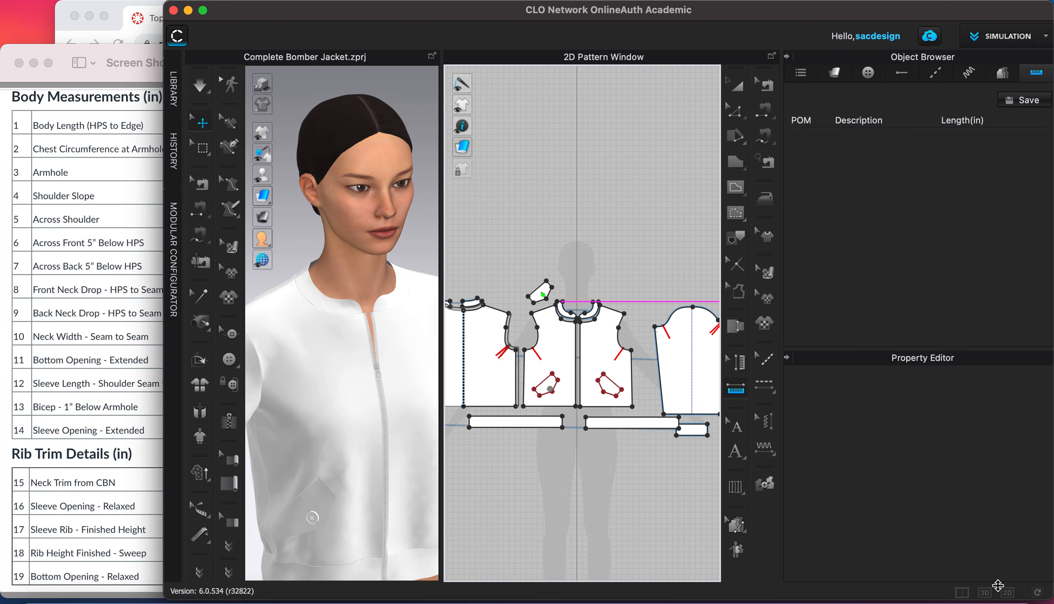
pyautogui.click(1008, 593)
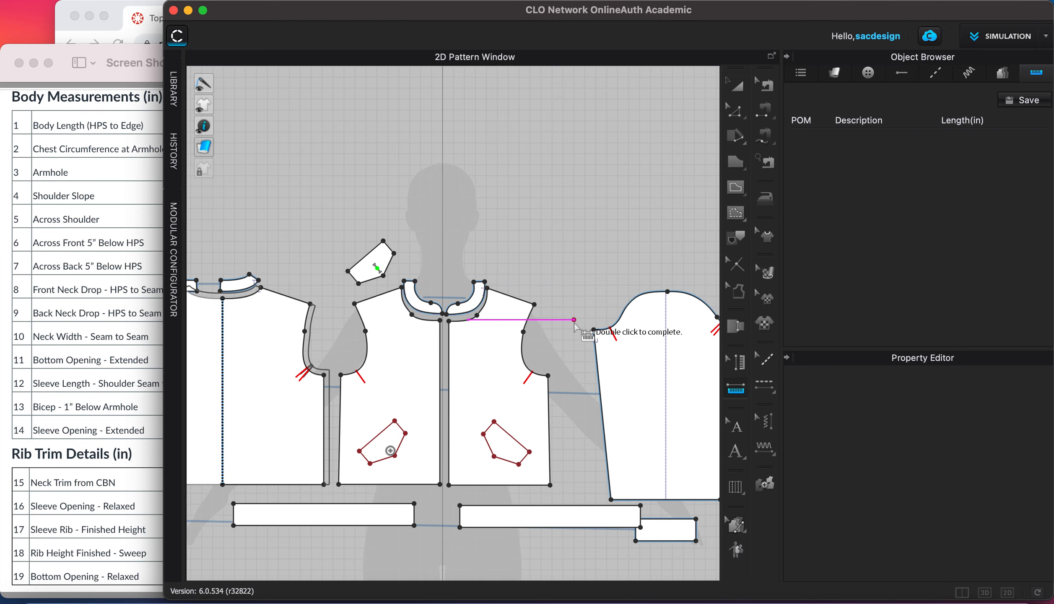
pyautogui.click(73, 192)
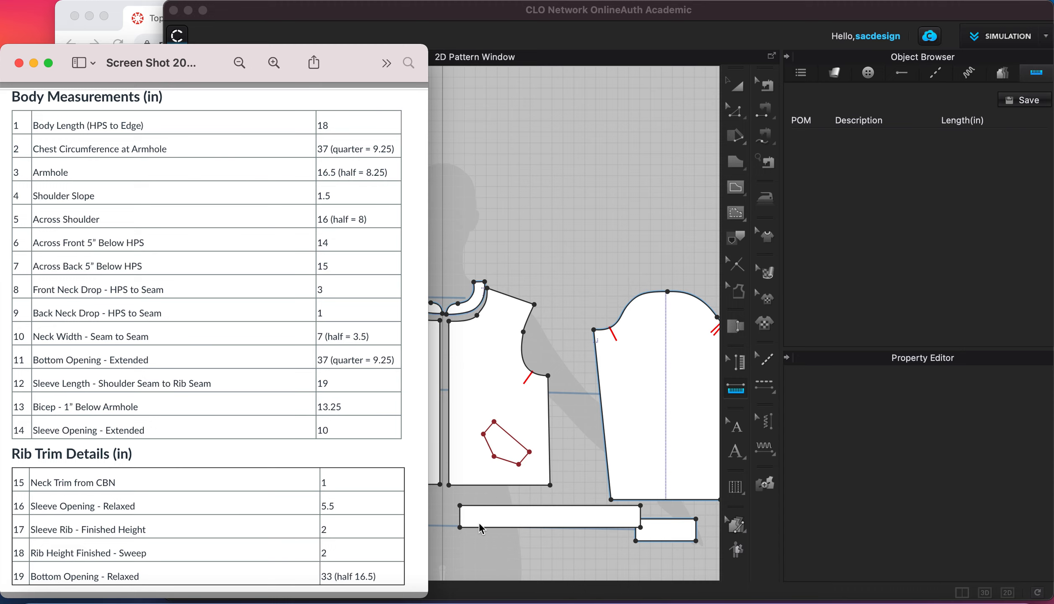
# - Return to CLO and measure with a point of measure from the front piece's high point shoulder straight down to its bottom edge
pyautogui.click(737, 390)
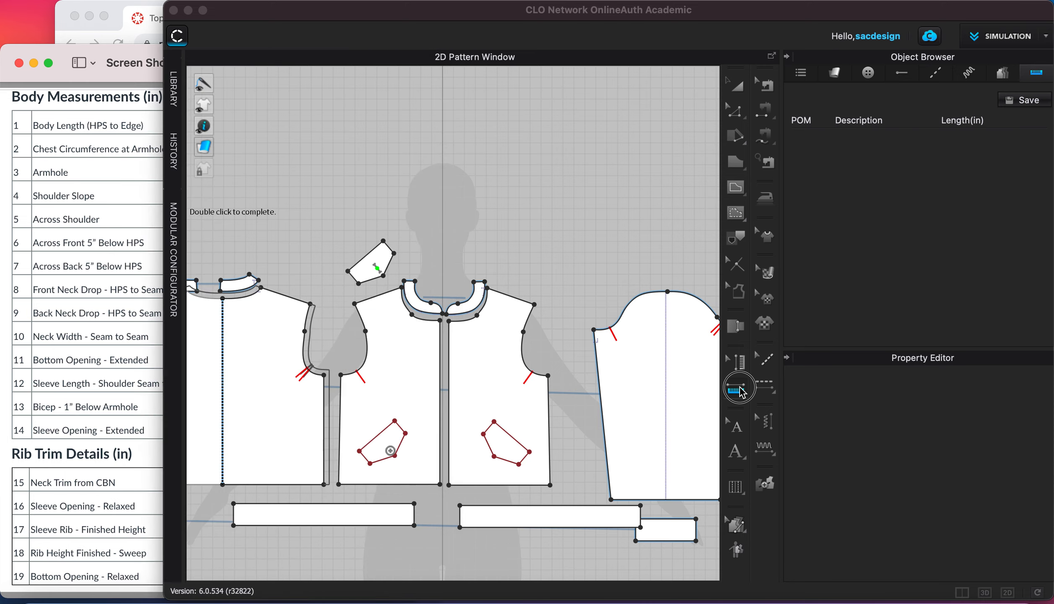
pyautogui.scroll(6, 490, 292)
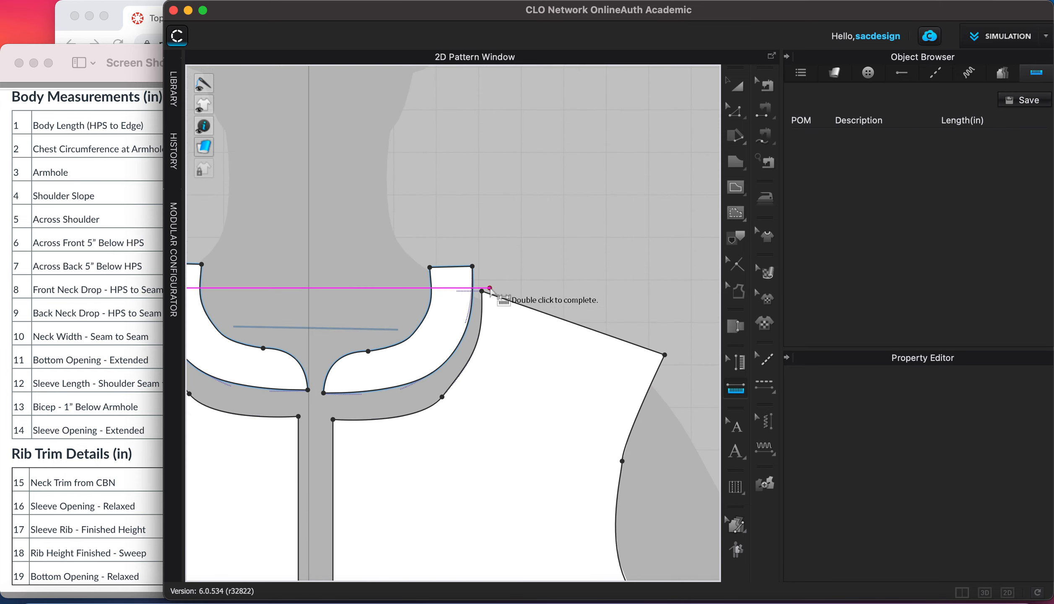
pyautogui.click(471, 295)
pyautogui.scroll(-4, 495, 410)
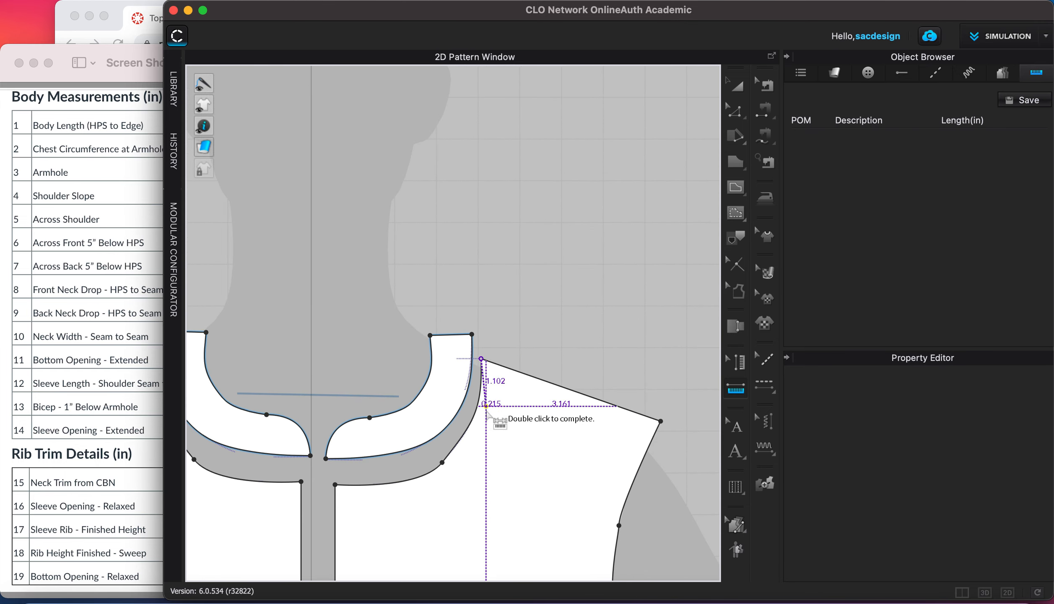
pyautogui.moveTo(482, 469); pyautogui.dragTo(487, 68, button='middle')
pyautogui.moveTo(457, 484); pyautogui.dragTo(466, 38, button='middle')
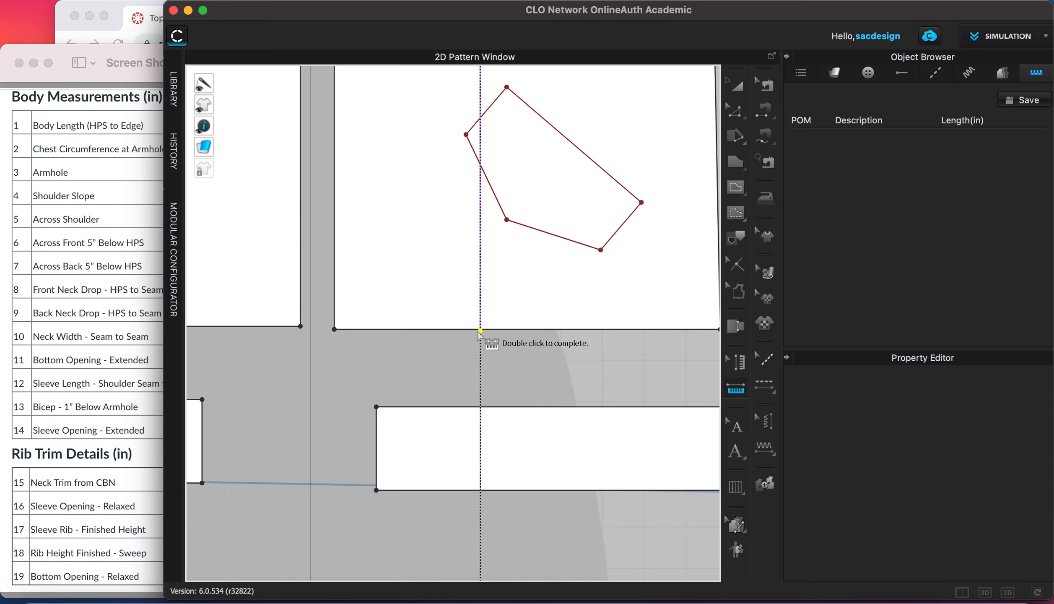
pyautogui.scroll(5, 479, 331)
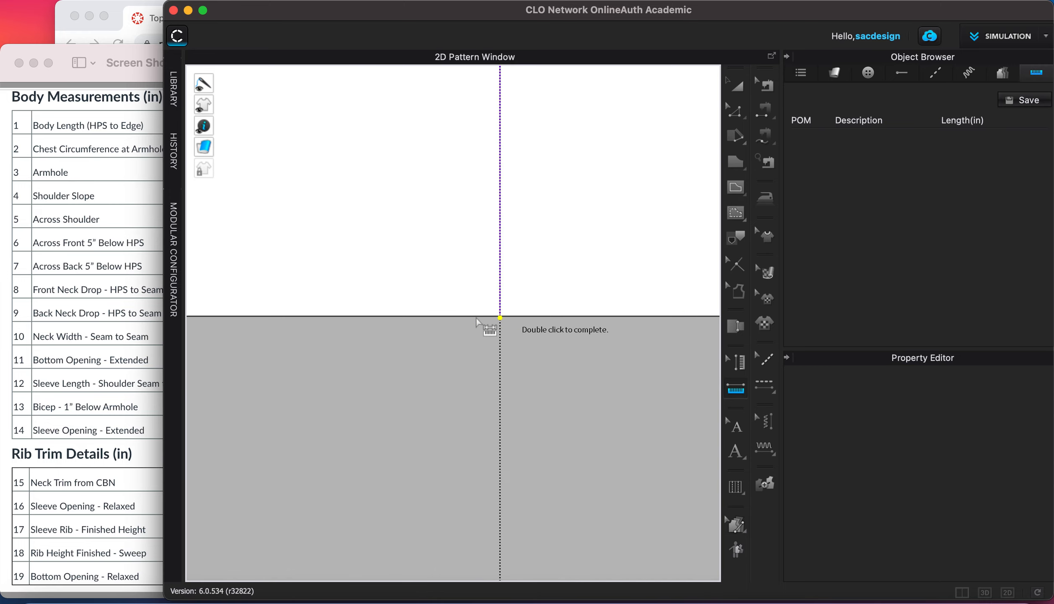
pyautogui.click(500, 316)
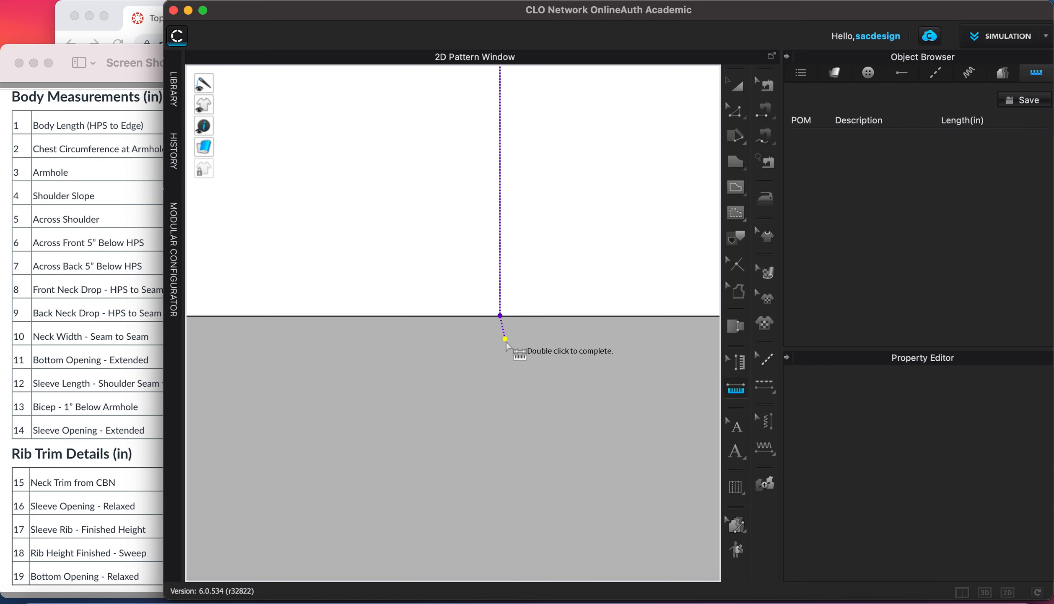
# - Continue the point of measure vertically across the gap onto the rib band and finish it at the band's bottom edge
pyautogui.scroll(-5, 506, 344)
pyautogui.scroll(-5, 505, 343)
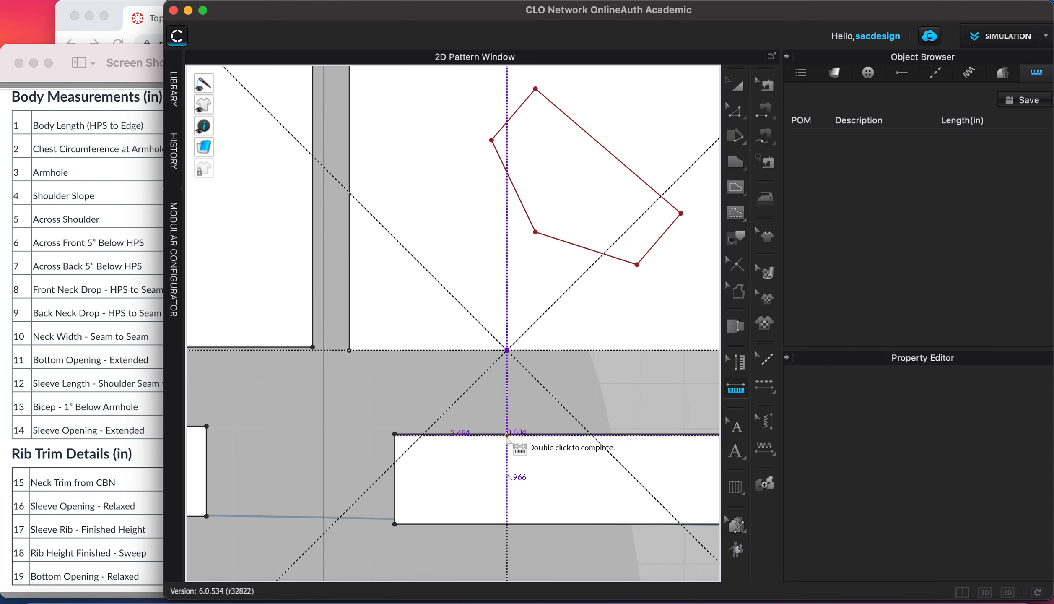
pyautogui.scroll(5, 512, 440)
pyautogui.press('shift')
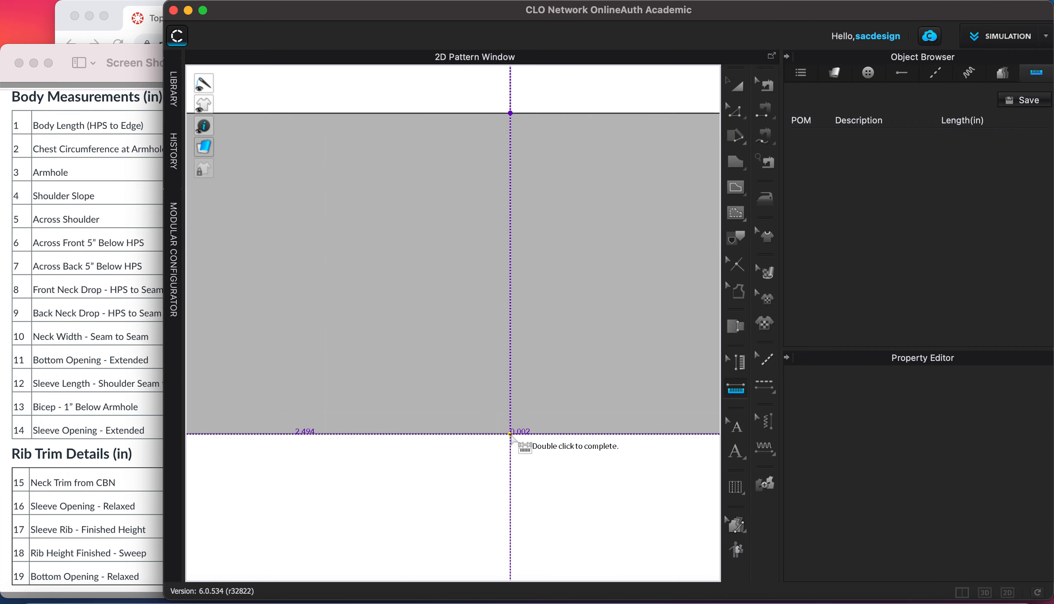
pyautogui.scroll(-3, 510, 485)
pyautogui.moveTo(511, 492); pyautogui.dragTo(509, 361, button='middle')
pyautogui.scroll(5, 505, 441)
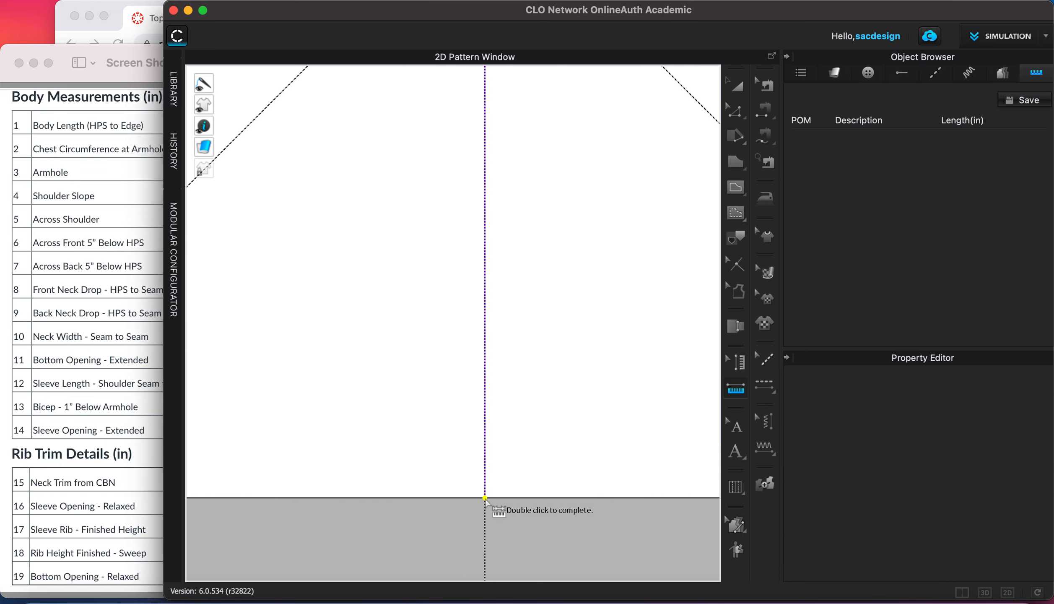
pyautogui.doubleClick(485, 499)
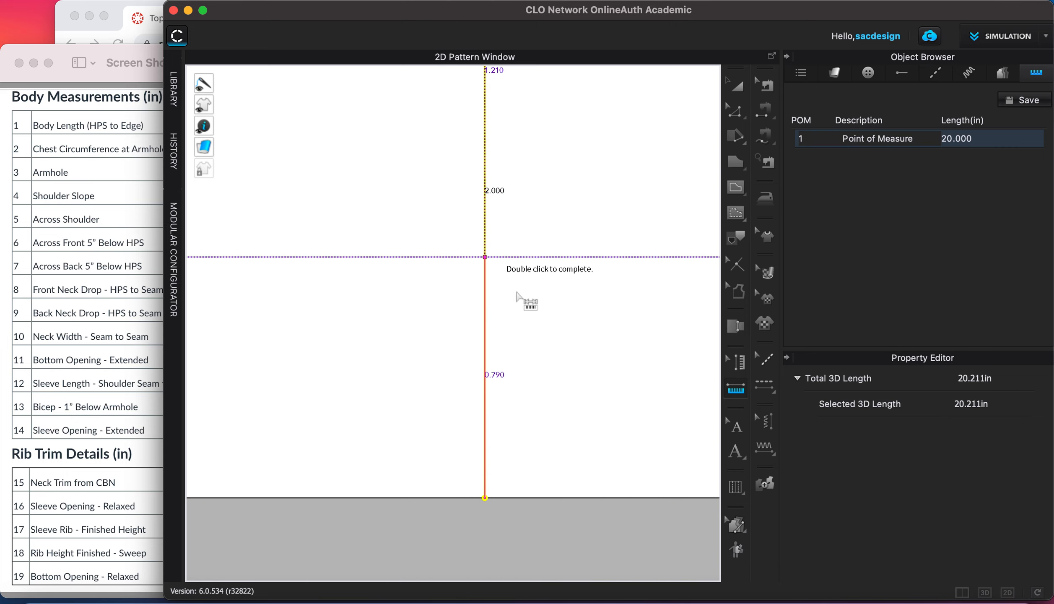
# - Switch to pattern editing and examine the segment lengths along the body length measure, from the neck point to the rib band
pyautogui.press('z')
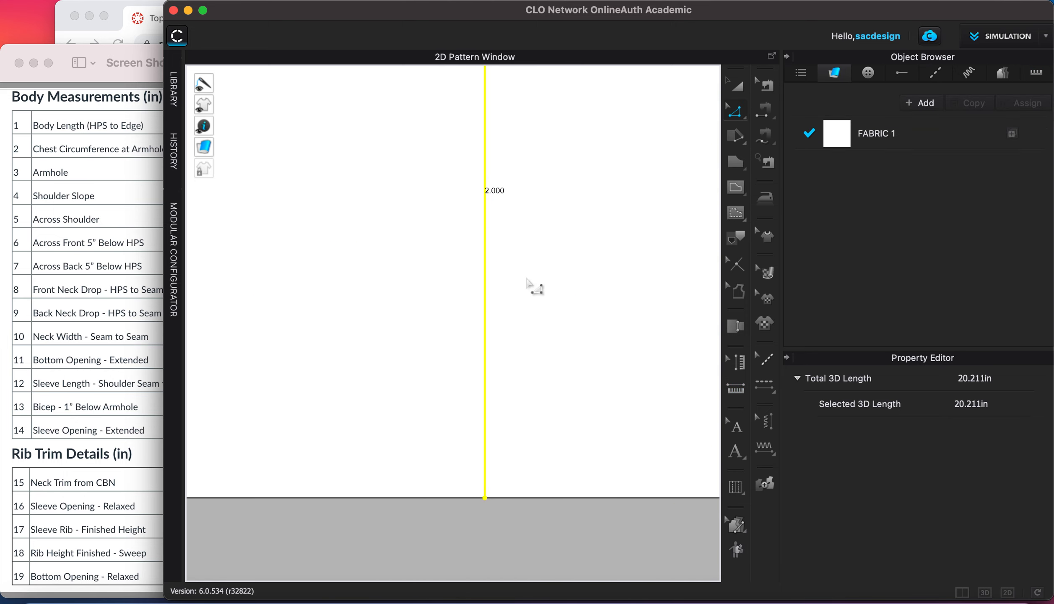
pyautogui.scroll(-3, 490, 309)
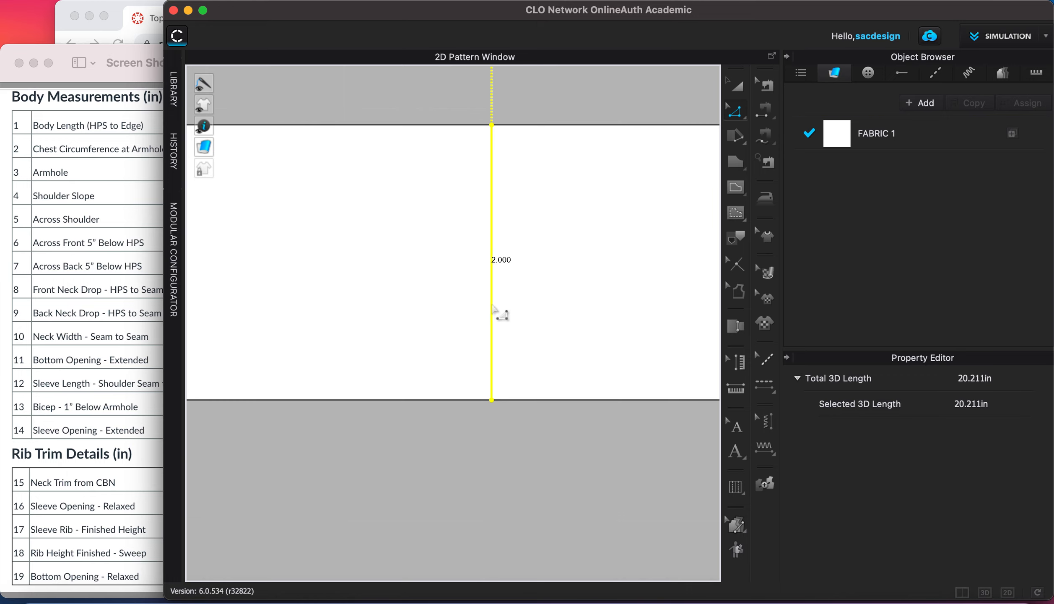
pyautogui.scroll(-2, 494, 323)
pyautogui.moveTo(492, 193); pyautogui.dragTo(507, 571, button='right')
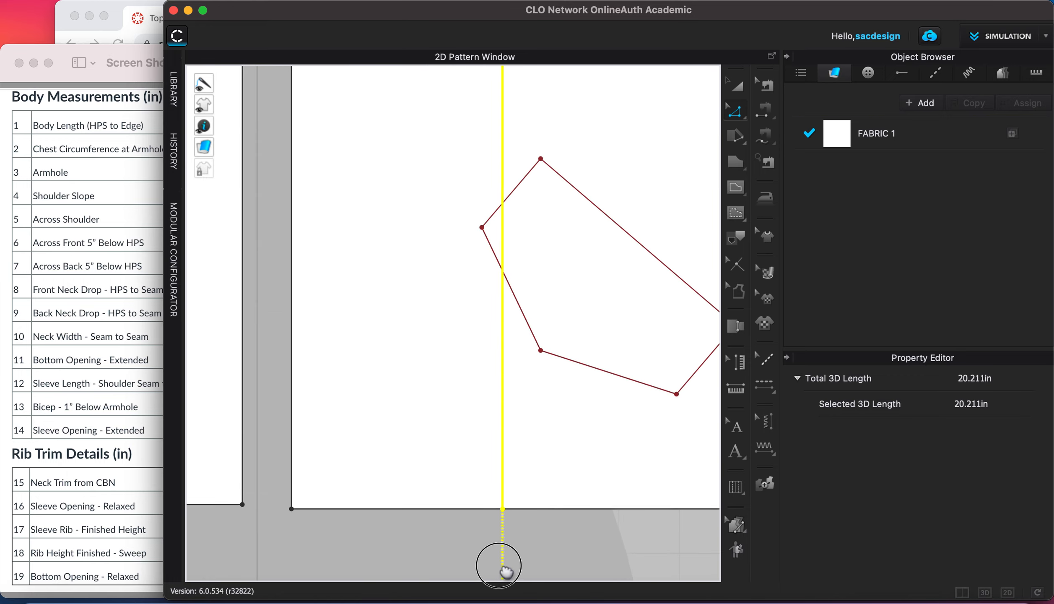
pyautogui.scroll(-2, 501, 295)
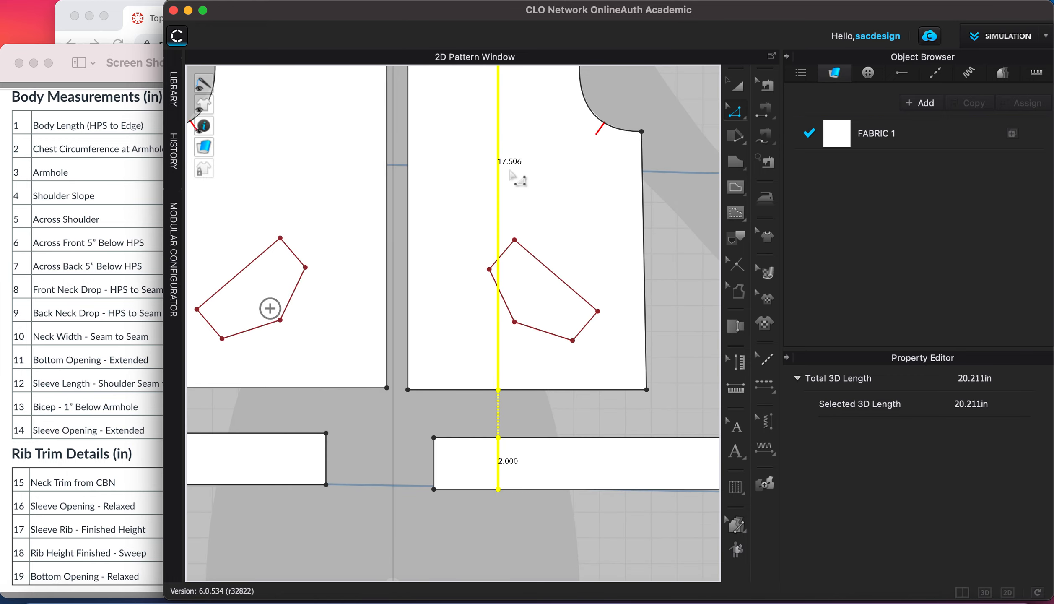
pyautogui.moveTo(527, 249); pyautogui.dragTo(527, 379, button='middle')
pyautogui.scroll(3, 509, 160)
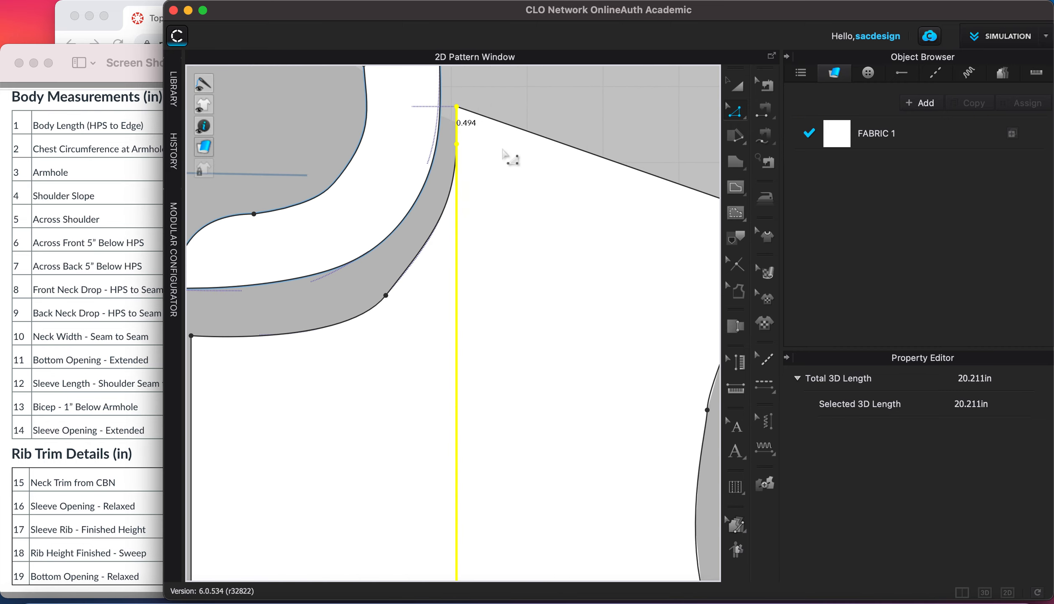
pyautogui.scroll(3, 503, 149)
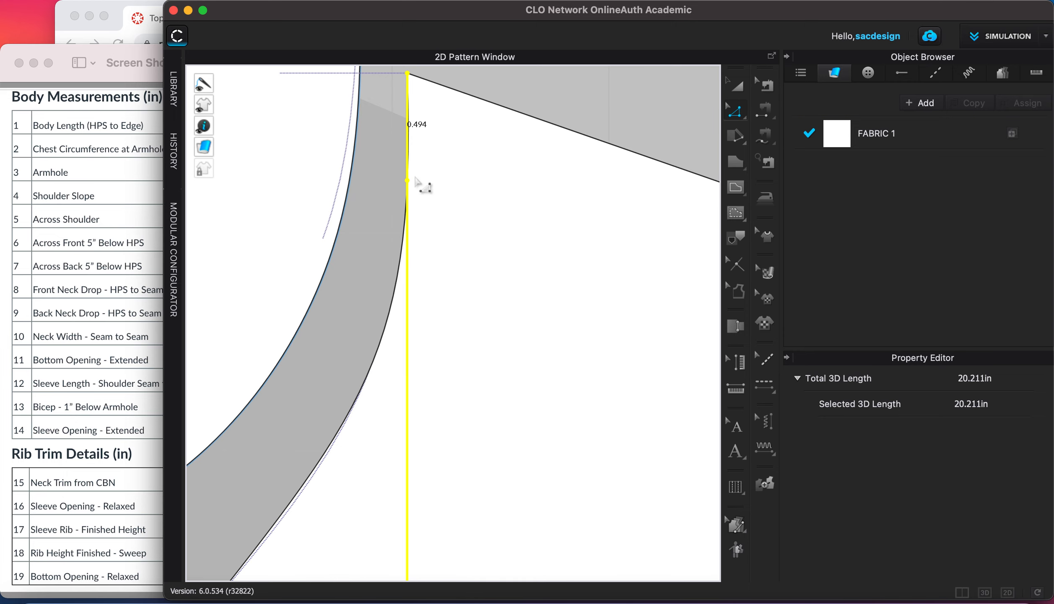
pyautogui.scroll(-5, 421, 192)
pyautogui.scroll(-2, 421, 299)
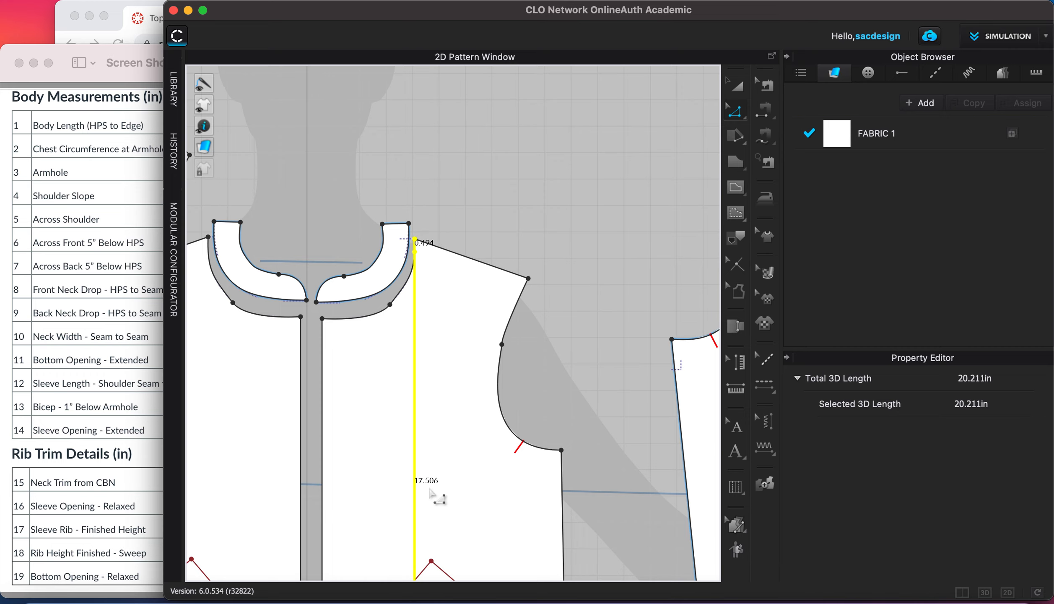
pyautogui.moveTo(455, 521); pyautogui.dragTo(476, 163, button='middle')
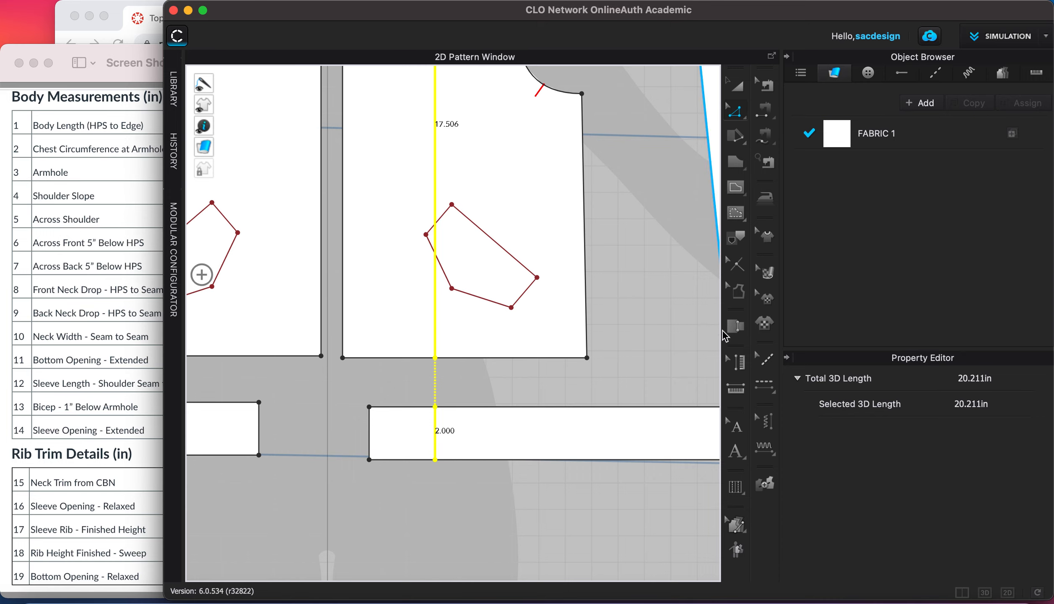
# - Select the body length point of measure for editing and inspect its segments at the hem gap and the neckline curve
pyautogui.click(736, 366)
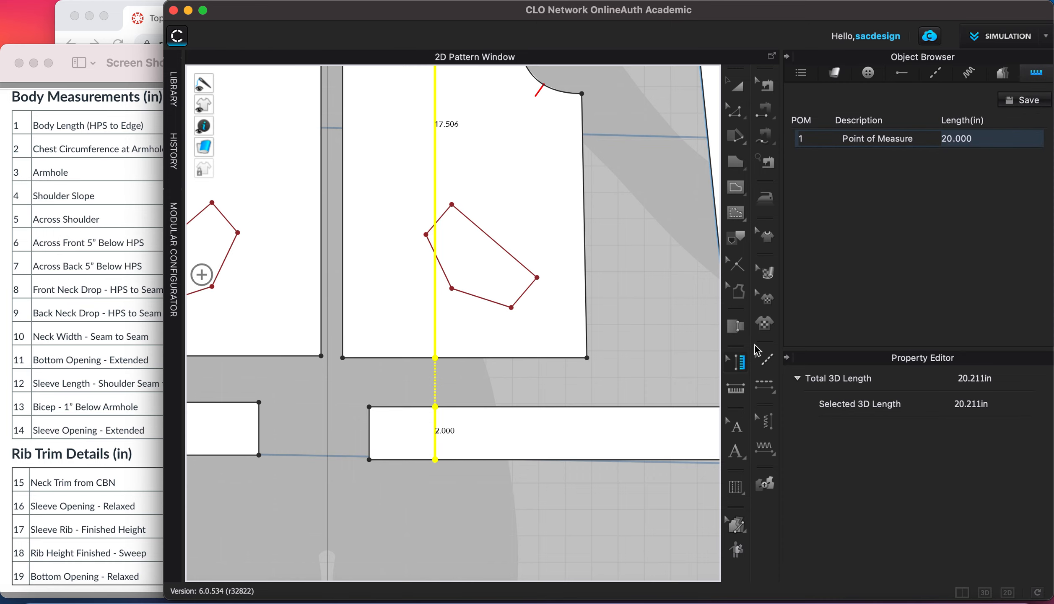
pyautogui.click(1004, 142)
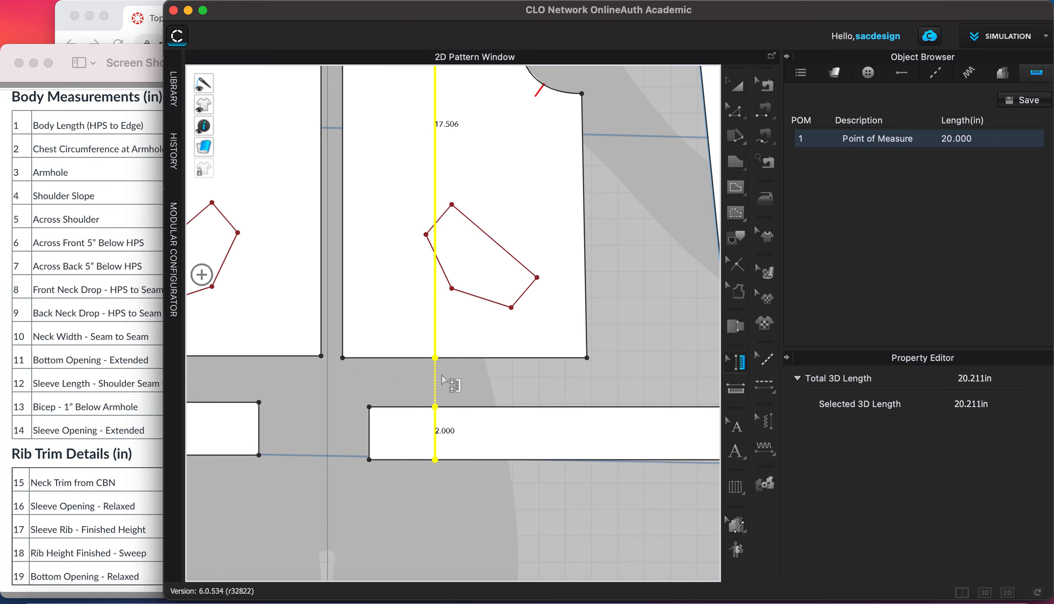
pyautogui.scroll(-2, 443, 336)
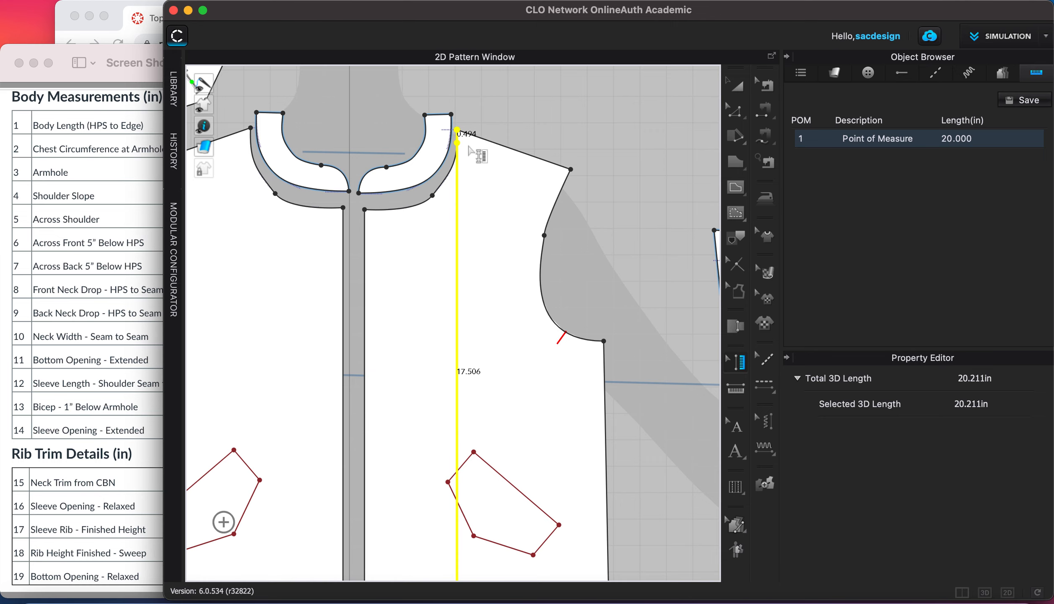
pyautogui.scroll(5, 455, 147)
pyautogui.scroll(2, 438, 145)
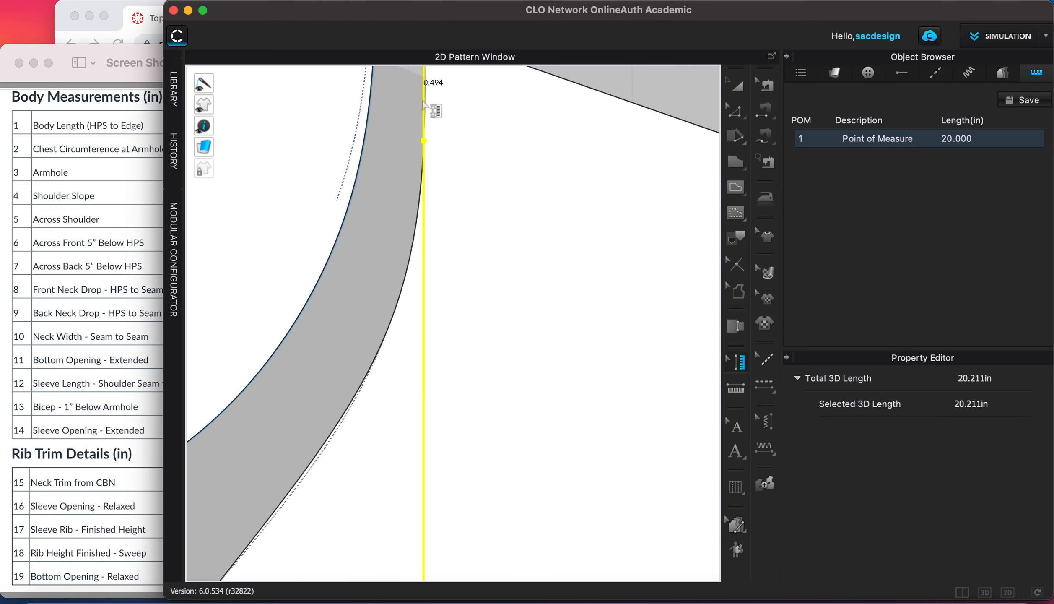
pyautogui.scroll(-5, 447, 209)
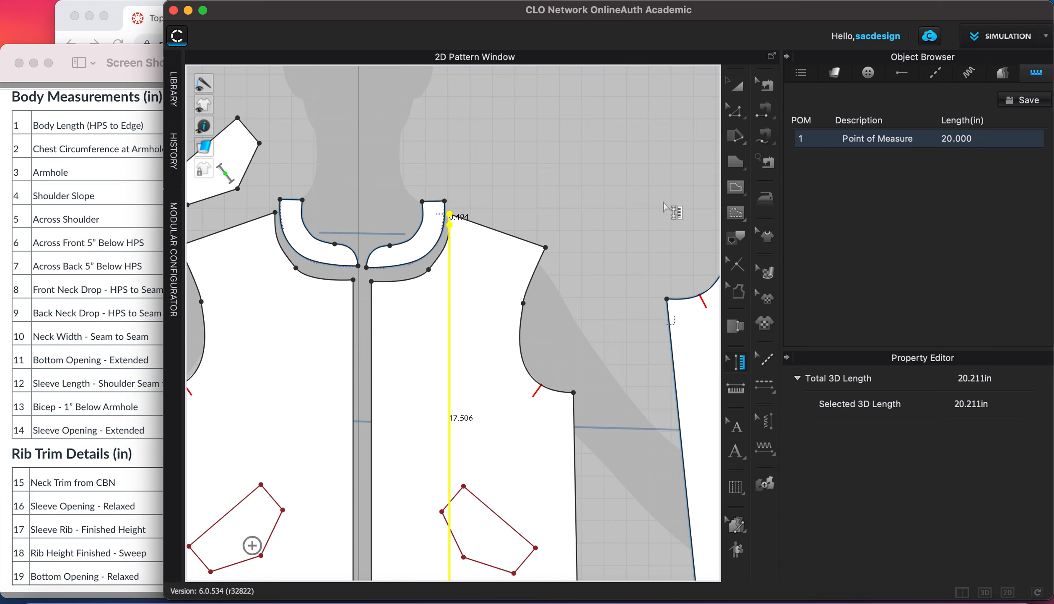
# - Add an X-axis perpendicular internal line at the front piece's center front neck point, extended in both directions, at 90° with length 14.980 in
pyautogui.click(736, 112)
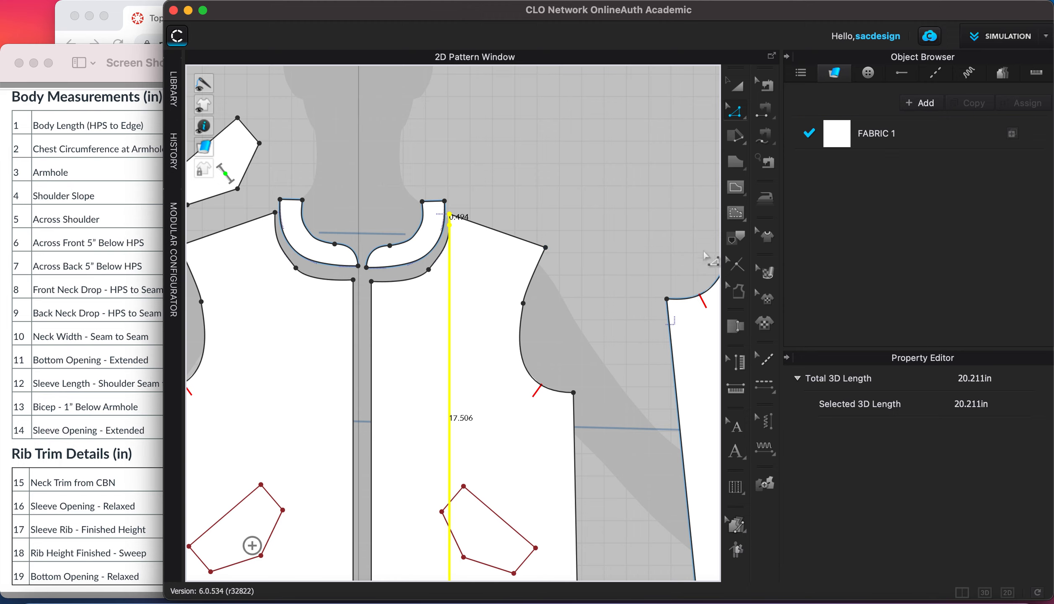
pyautogui.click(736, 390)
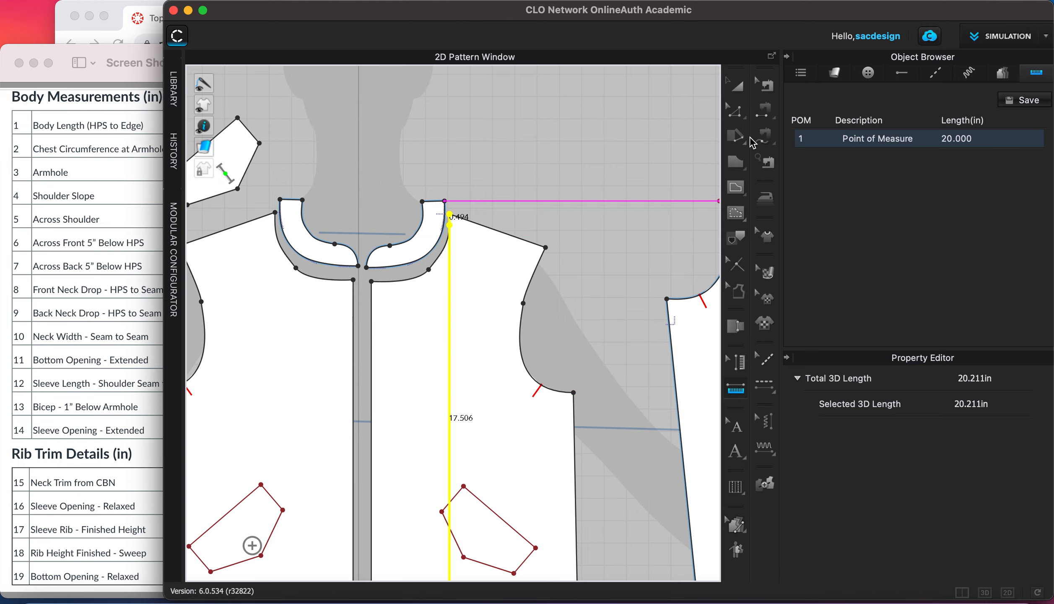
pyautogui.click(741, 117)
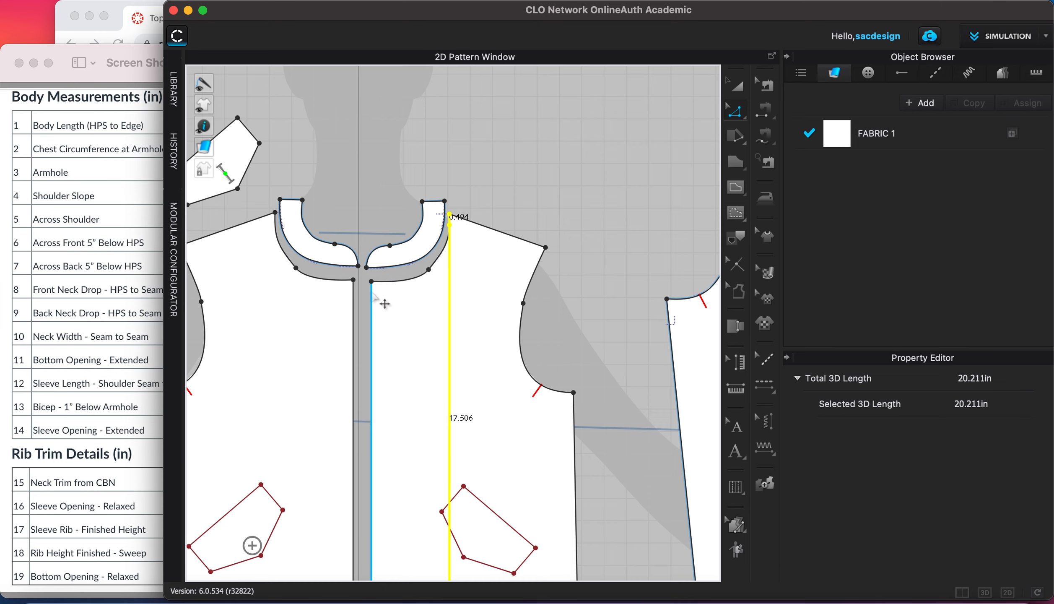
pyautogui.click(372, 307)
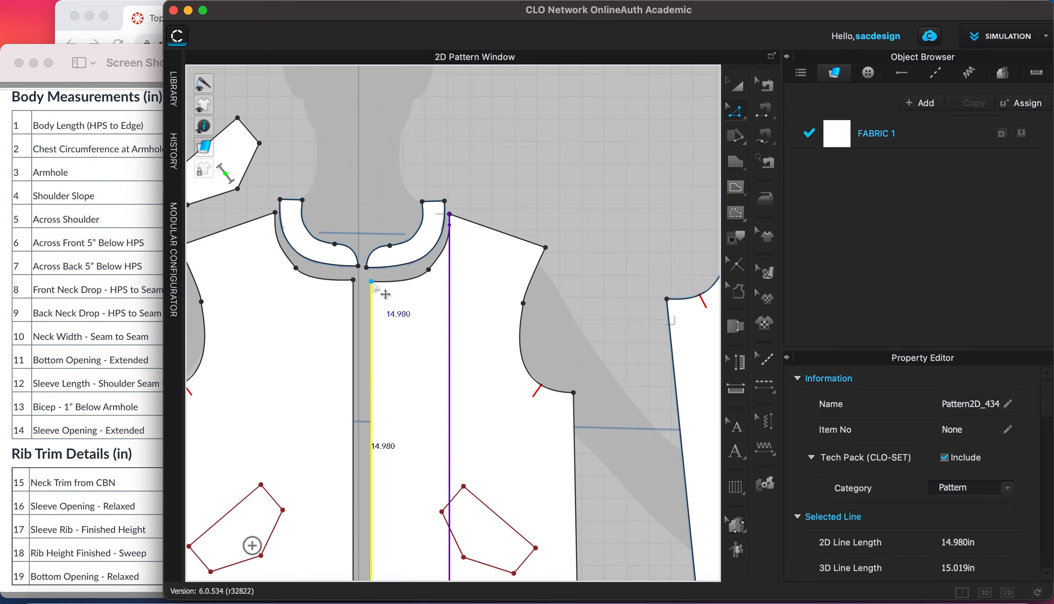
pyautogui.click(372, 282)
pyautogui.rightClick(372, 283)
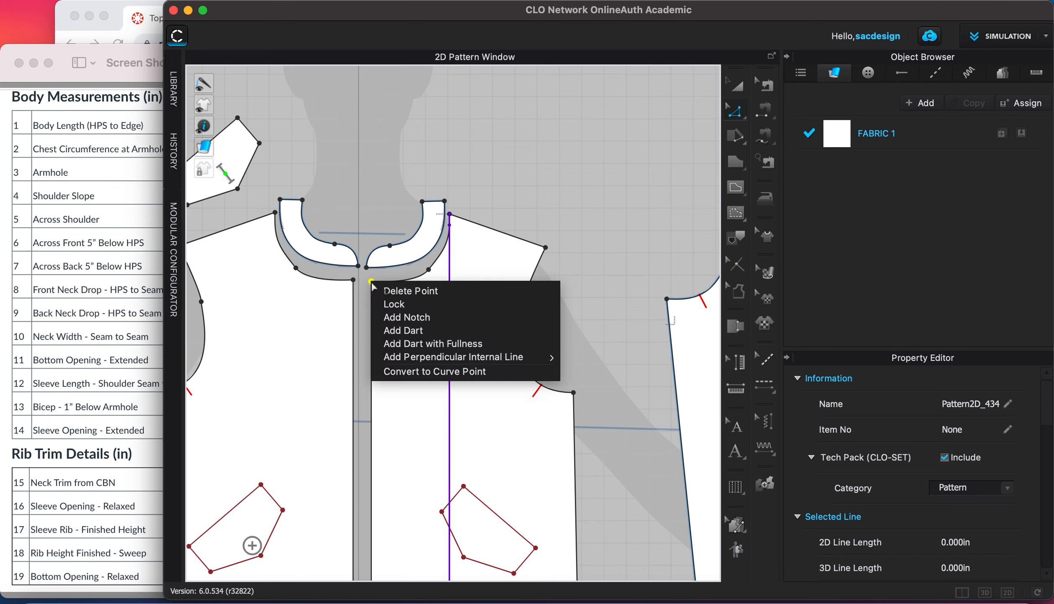
pyautogui.moveTo(440, 357)
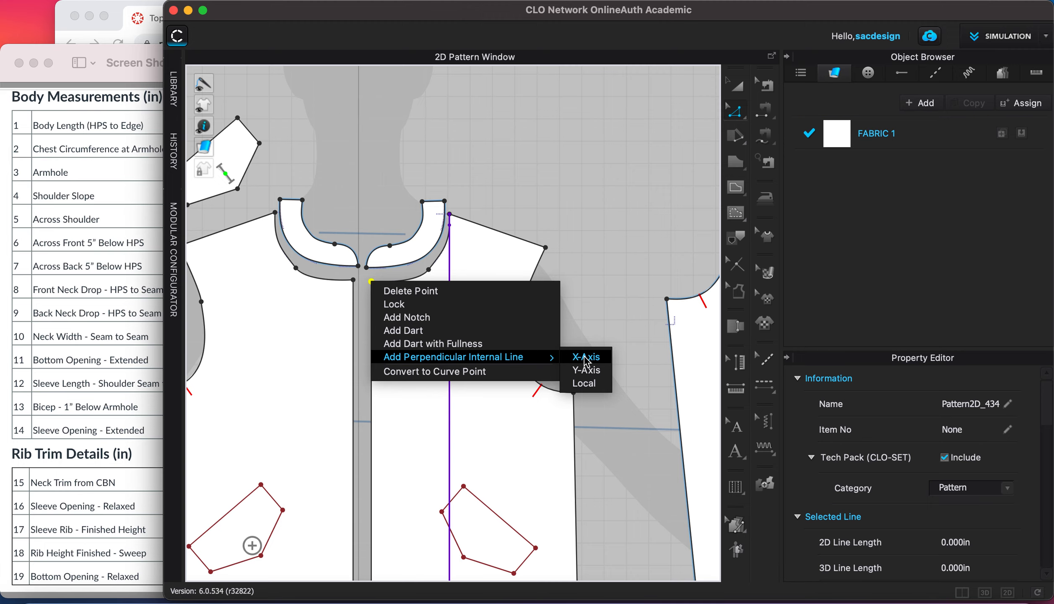
pyautogui.click(586, 358)
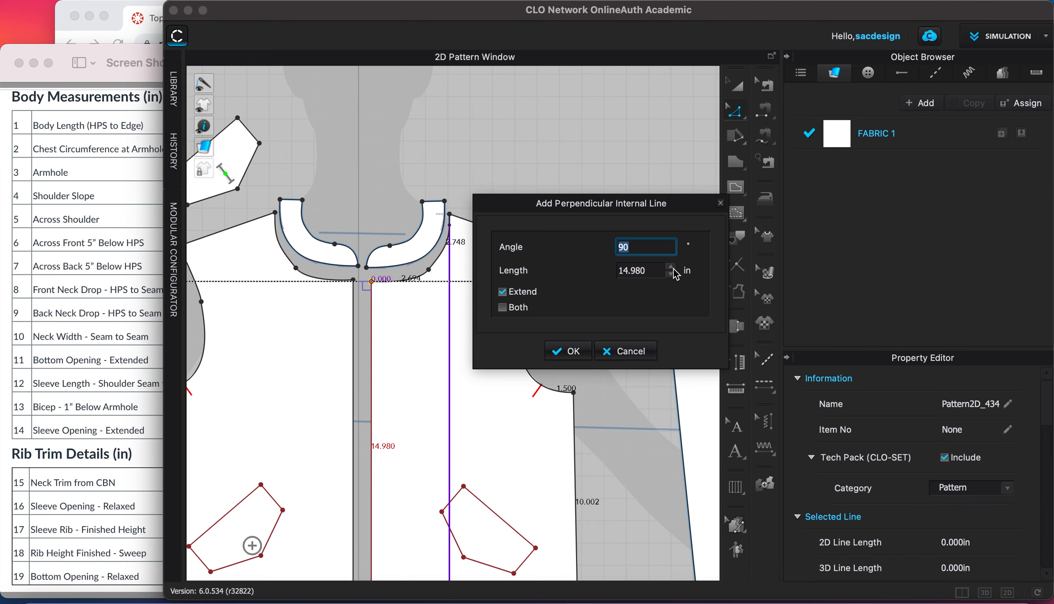
pyautogui.click(511, 311)
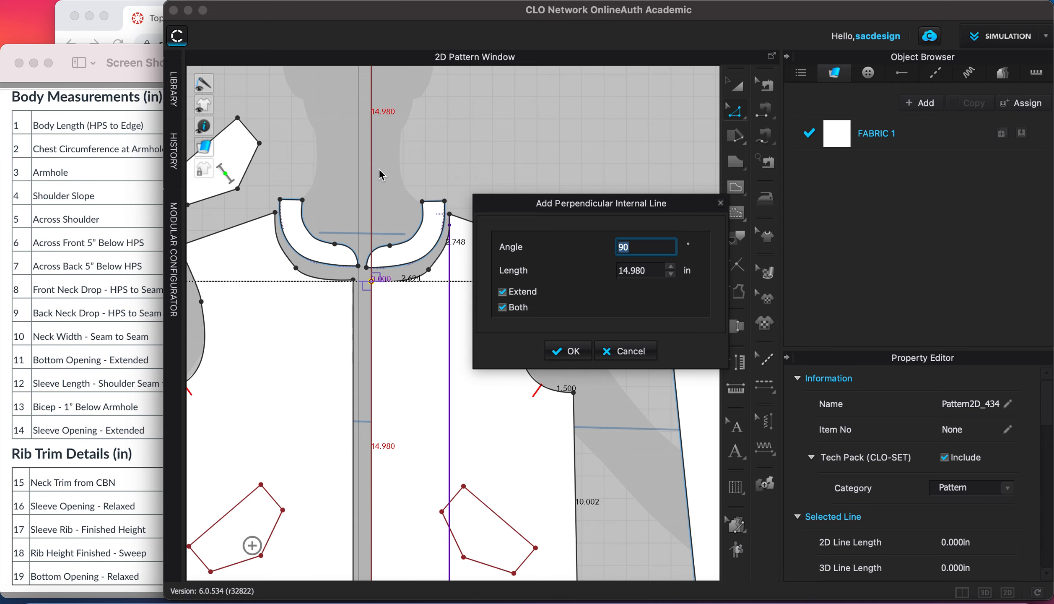
pyautogui.click(568, 350)
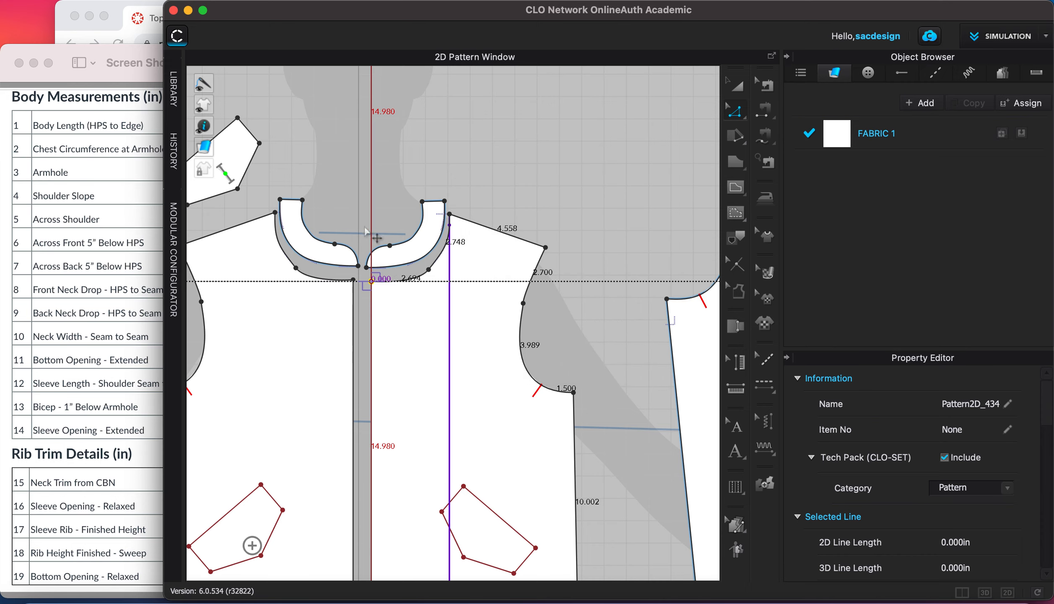
pyautogui.click(373, 289)
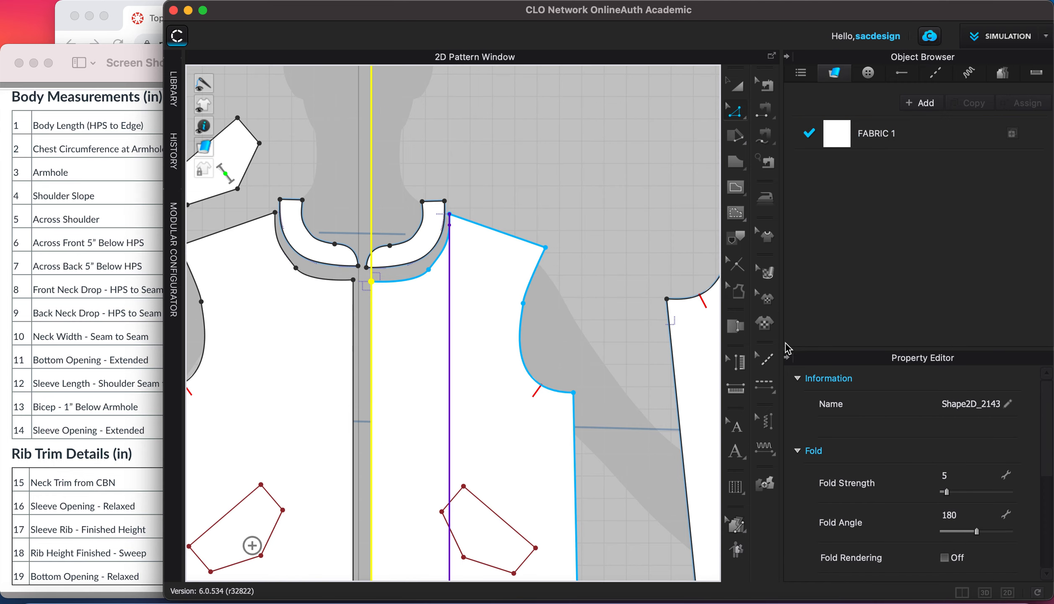
# - Measure the shoulder with a point of measure running horizontally from the front shoulder tip to the extended center front line and back
pyautogui.click(736, 389)
pyautogui.click(450, 214)
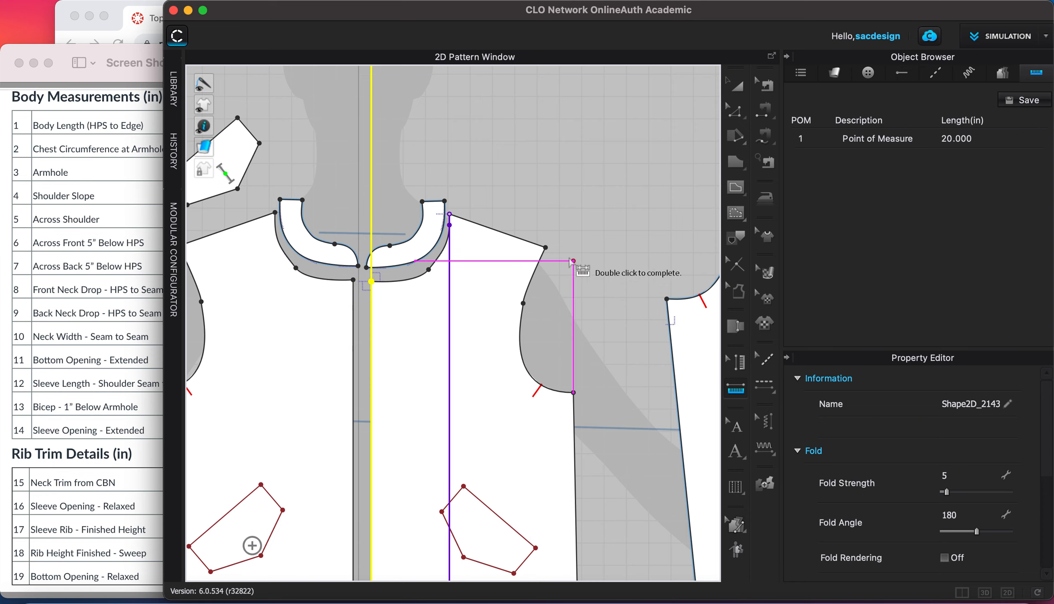
pyautogui.click(546, 248)
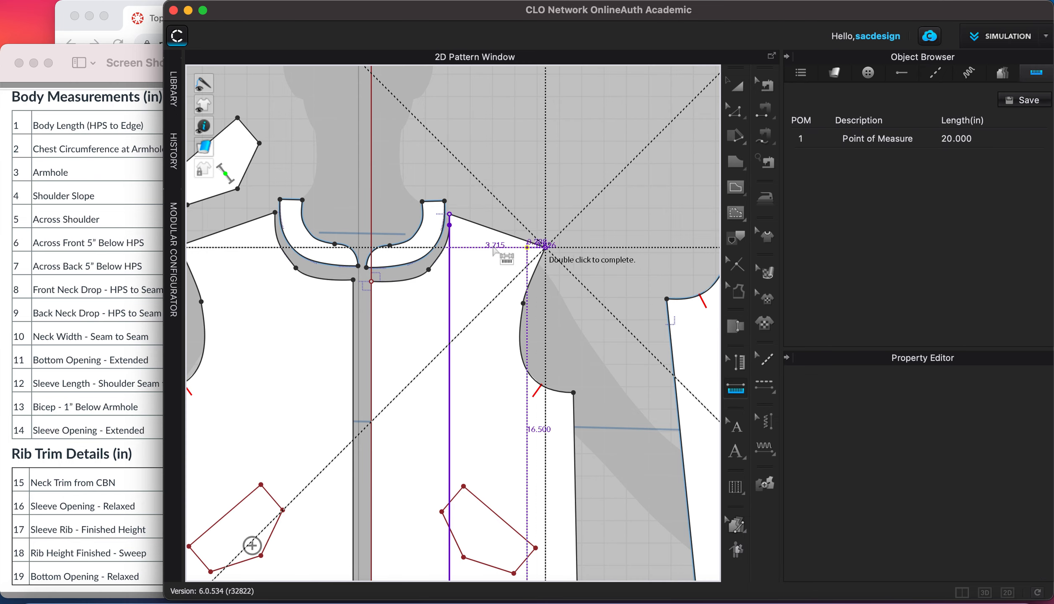
pyautogui.scroll(5, 378, 248)
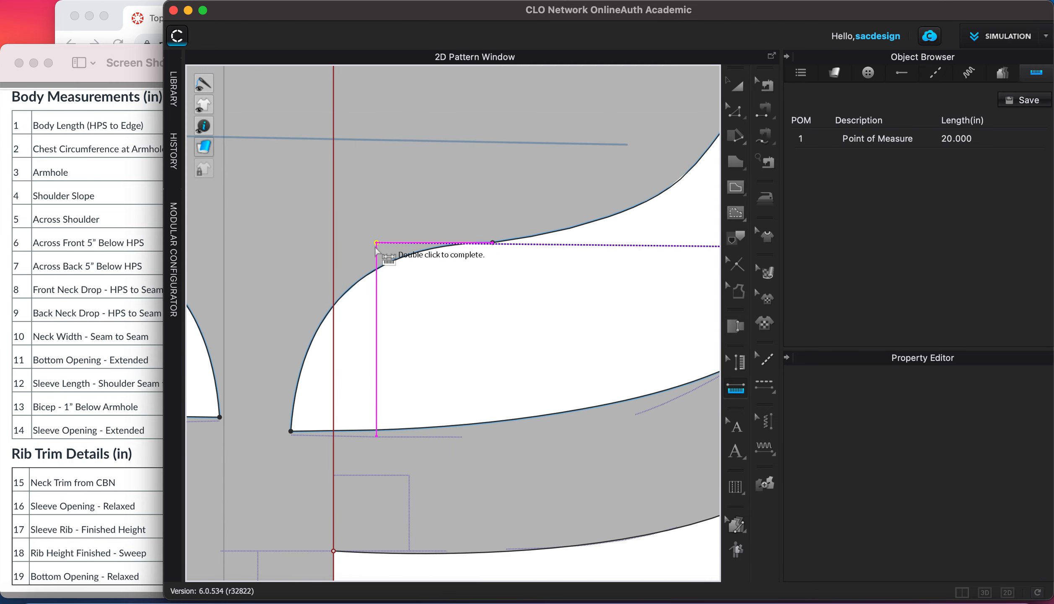
pyautogui.click(333, 259)
pyautogui.scroll(-3, 445, 330)
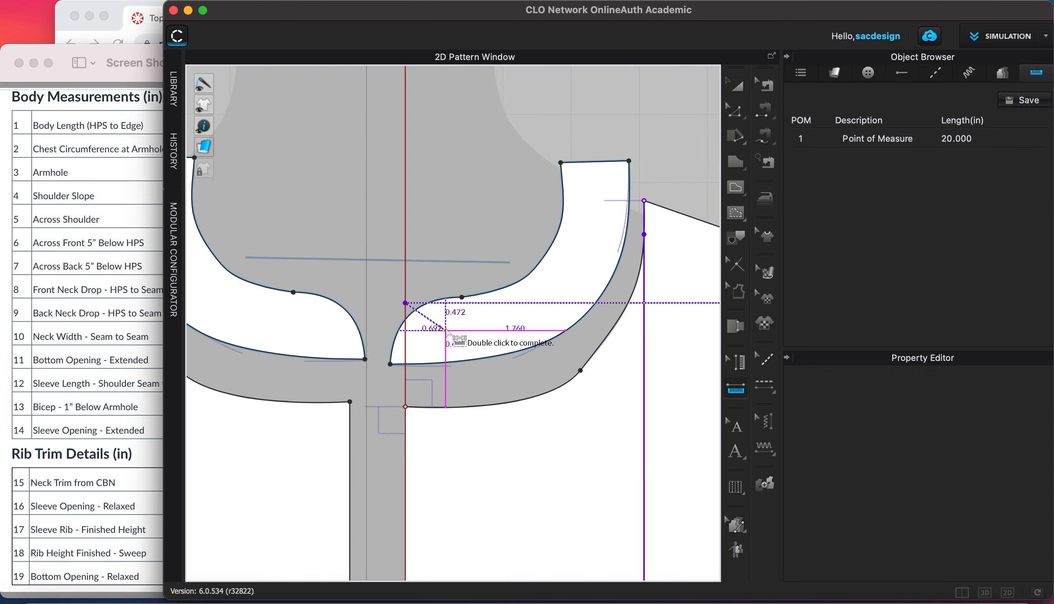
pyautogui.scroll(-3, 446, 330)
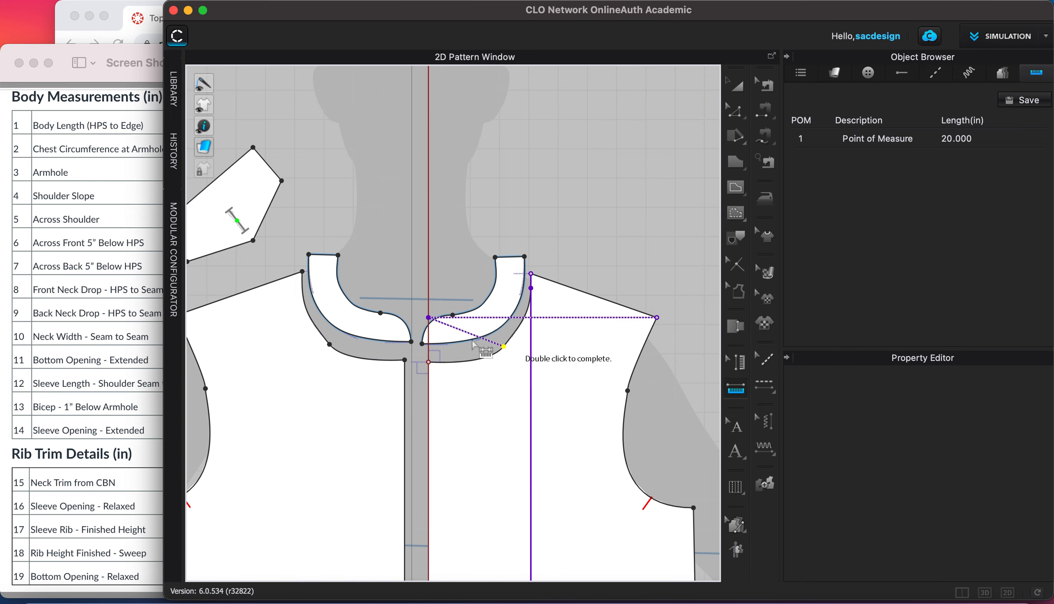
pyautogui.doubleClick(656, 318)
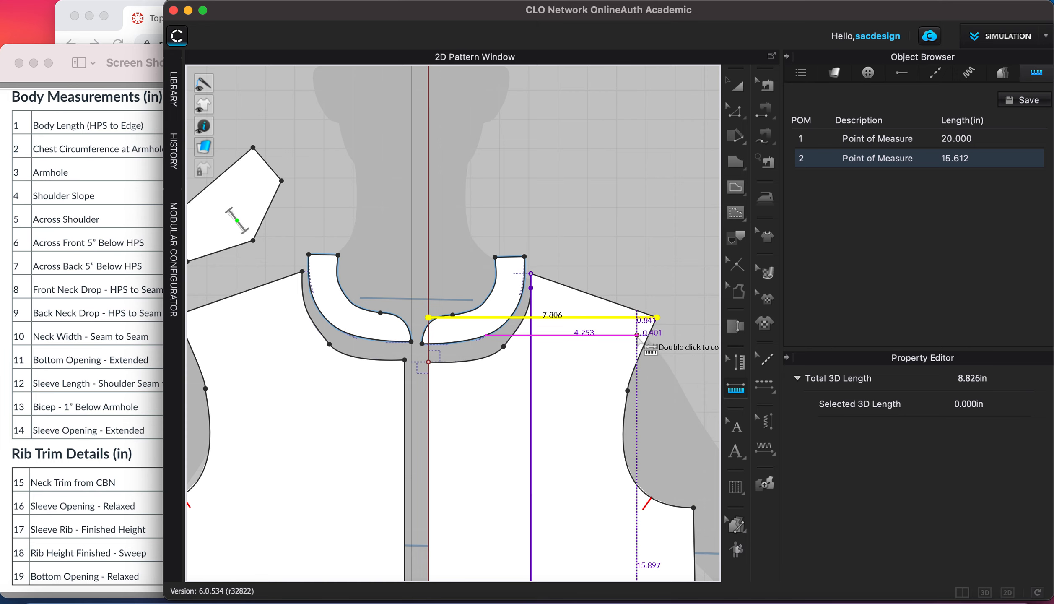
pyautogui.doubleClick(633, 339)
# - Measure the front armhole with a point of measure from the shoulder tip along the curve, through the notch, to the underarm point
pyautogui.press('v')
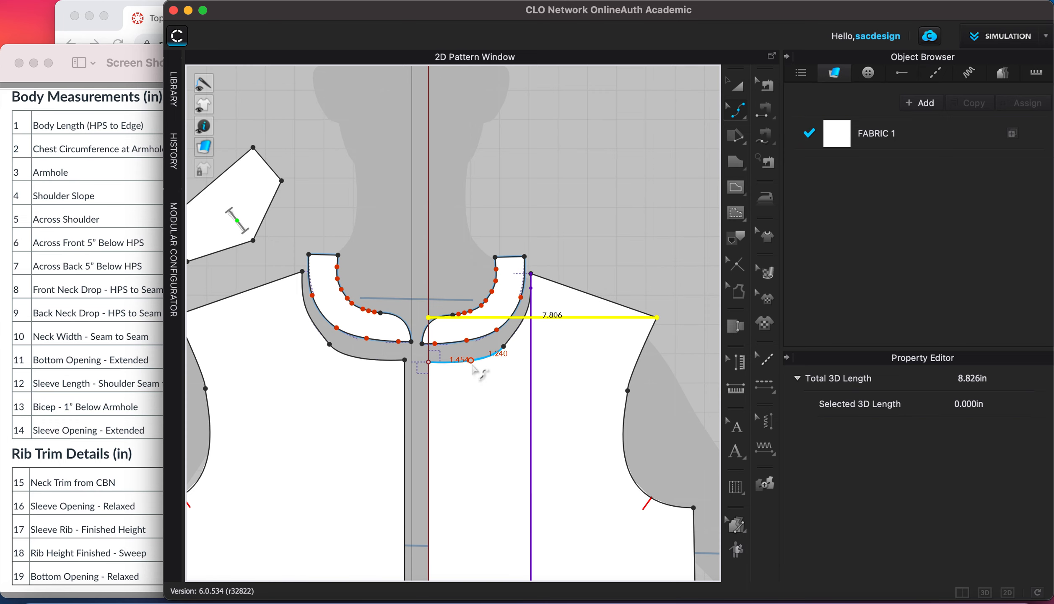
pyautogui.scroll(-3, 473, 367)
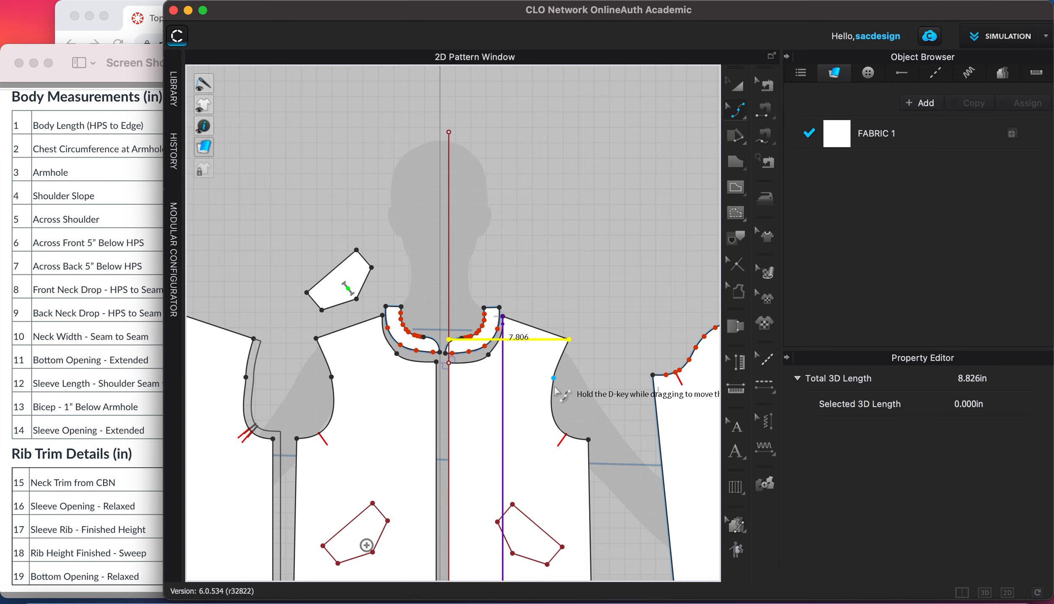
pyautogui.click(736, 390)
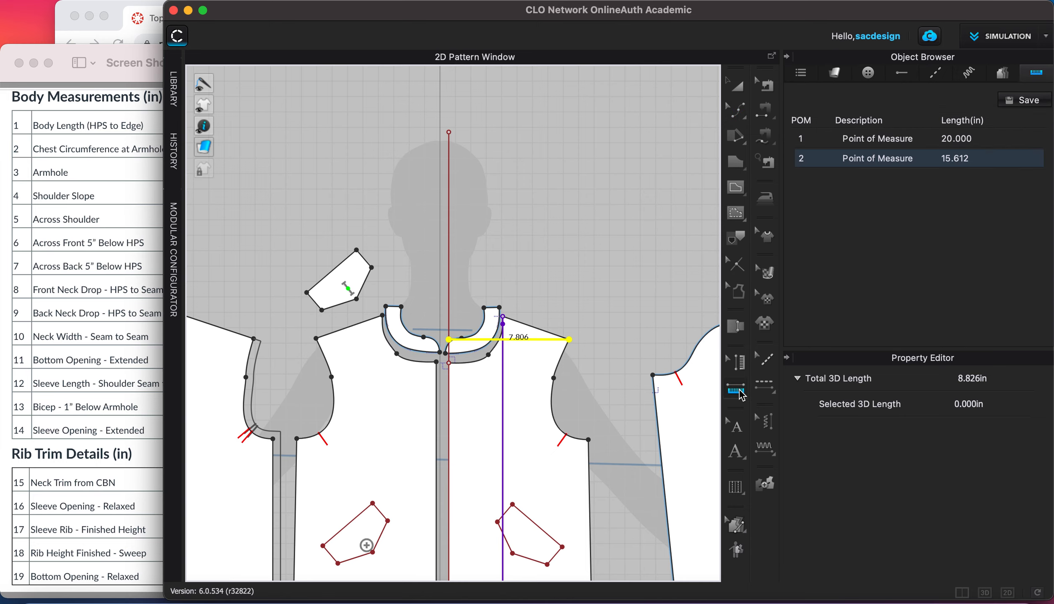
pyautogui.click(570, 339)
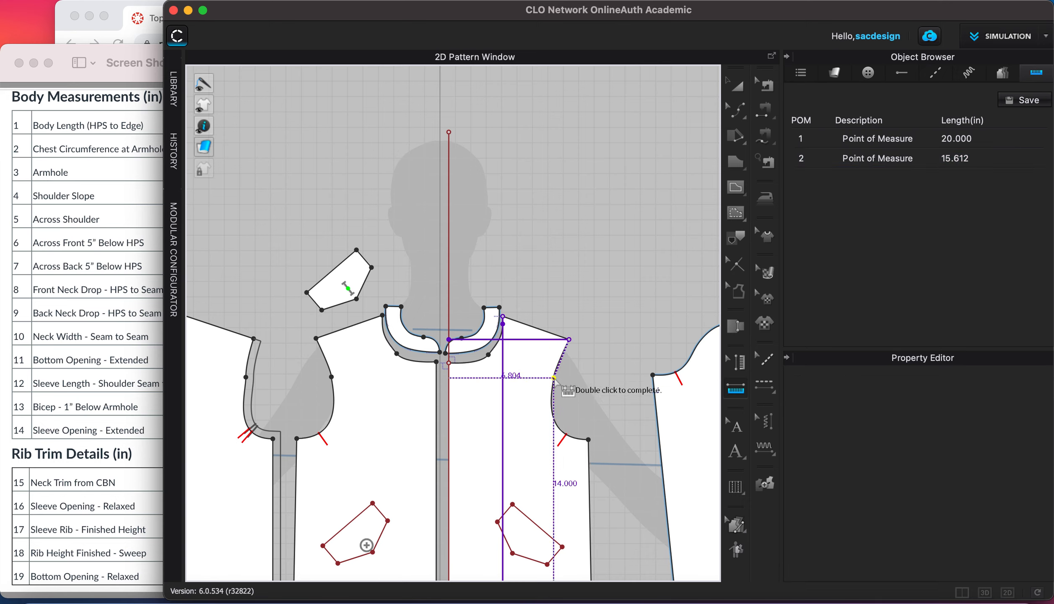
pyautogui.click(554, 378)
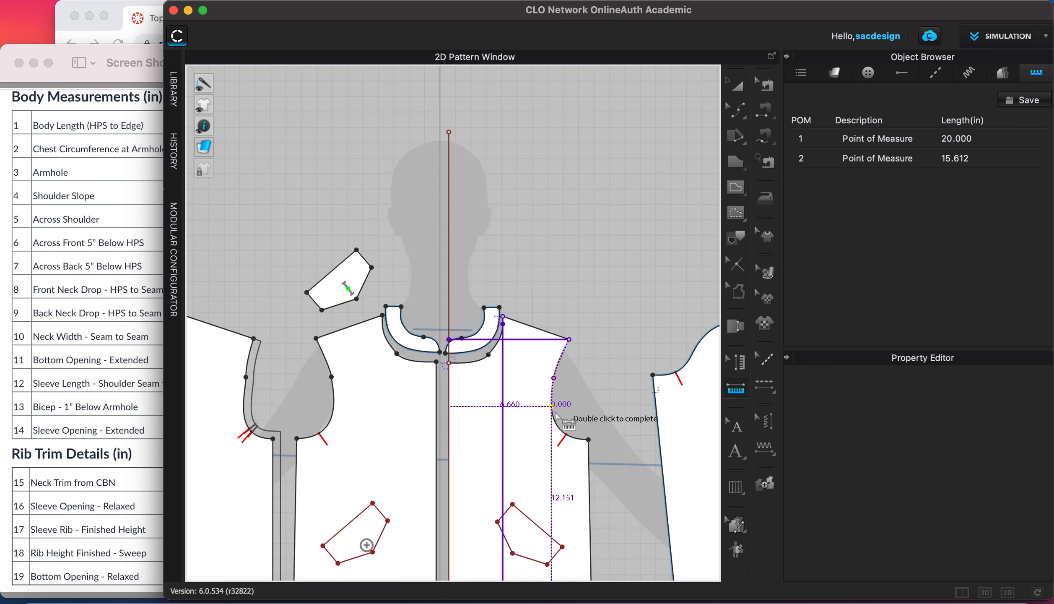
pyautogui.click(564, 433)
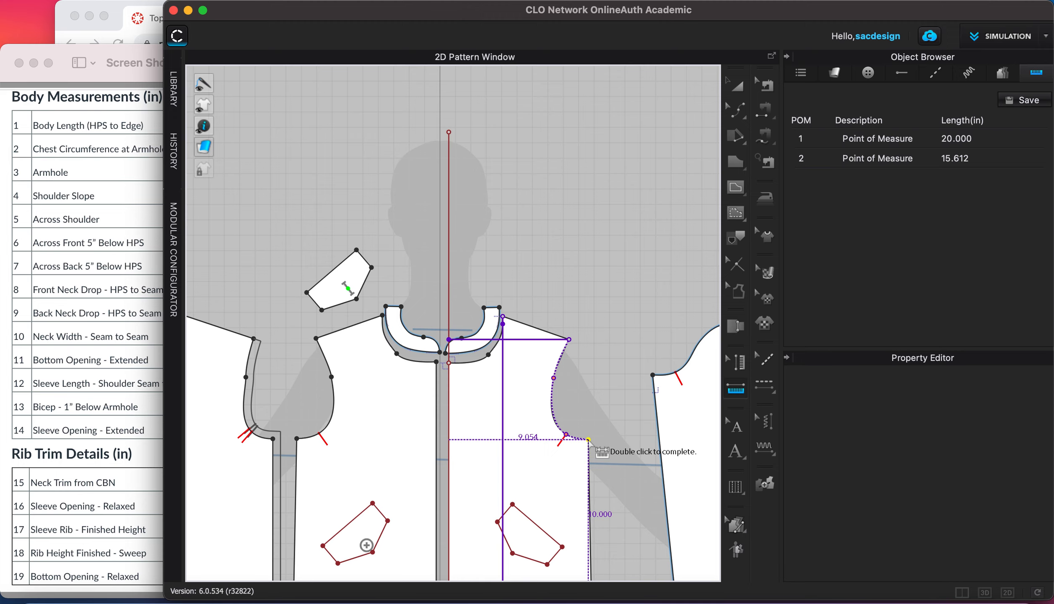
pyautogui.doubleClick(589, 440)
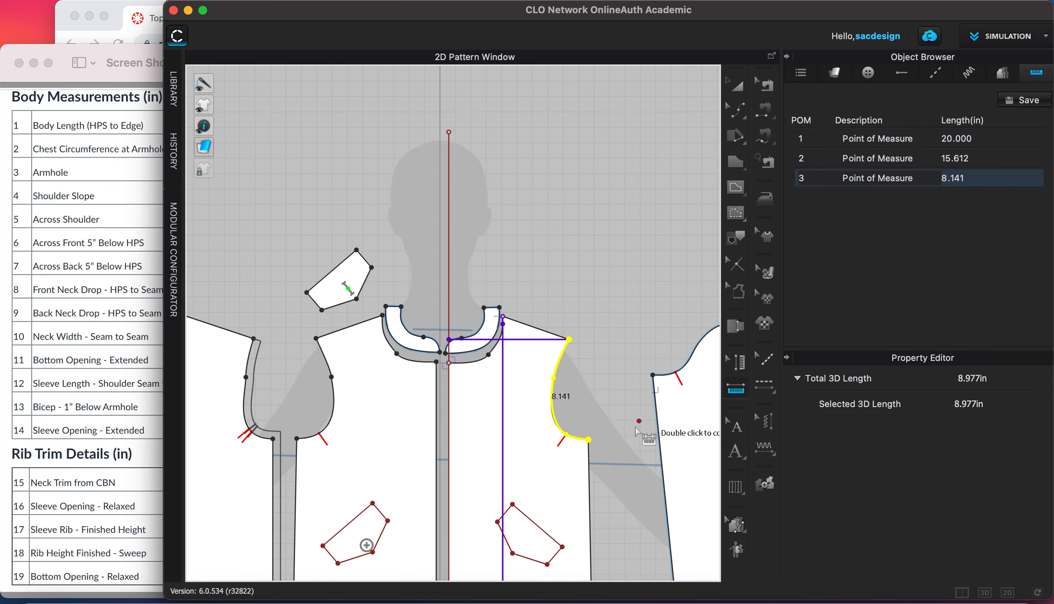
# - Try to adjust the armhole point of measure so that it follows the lower armhole curve more closely
pyautogui.click(739, 370)
pyautogui.scroll(5, 569, 417)
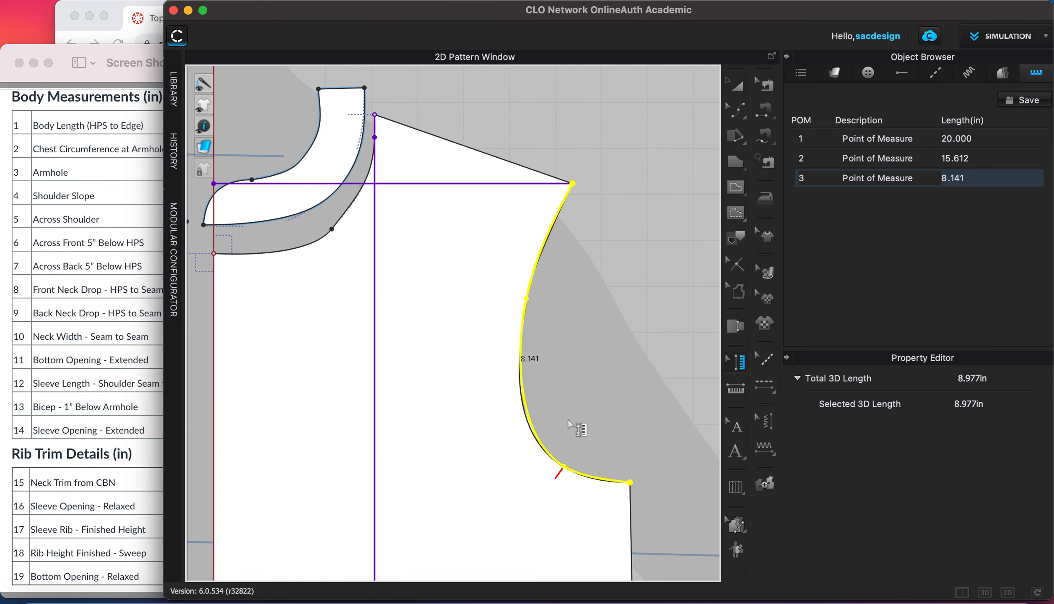
pyautogui.click(530, 421)
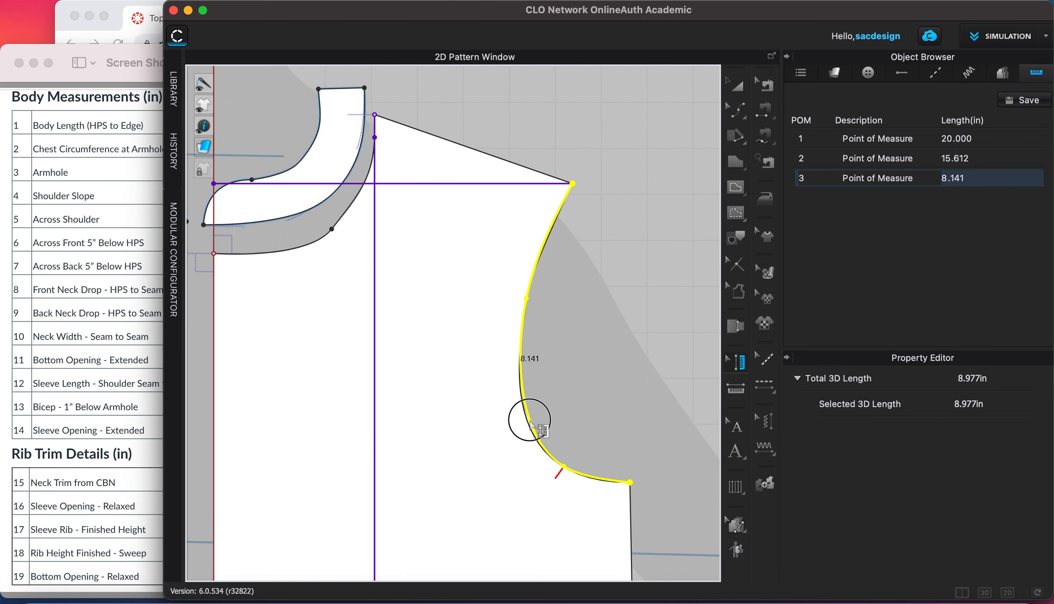
pyautogui.click(566, 464)
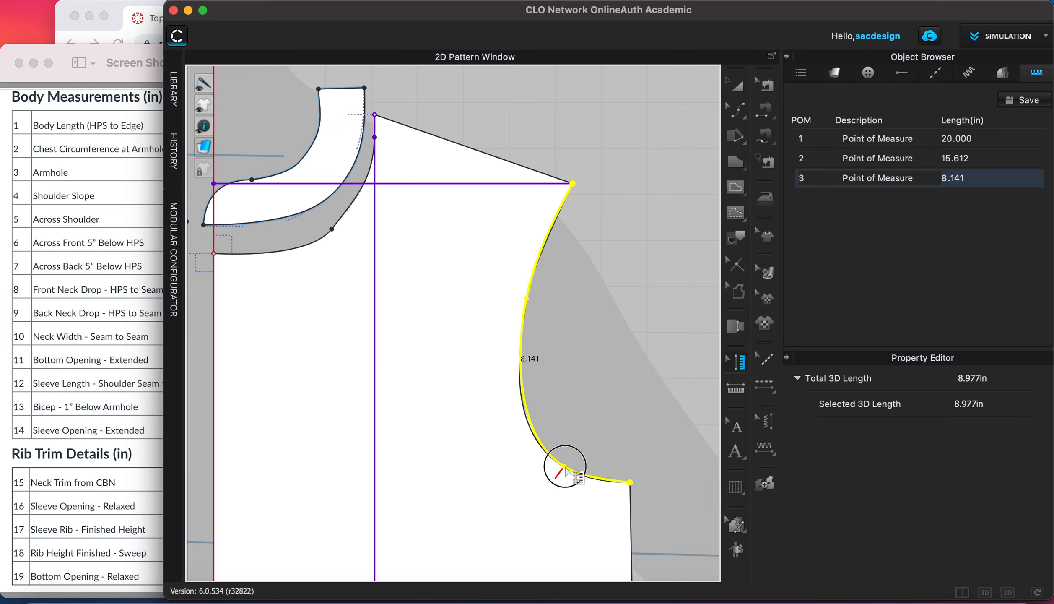
pyautogui.click(729, 365)
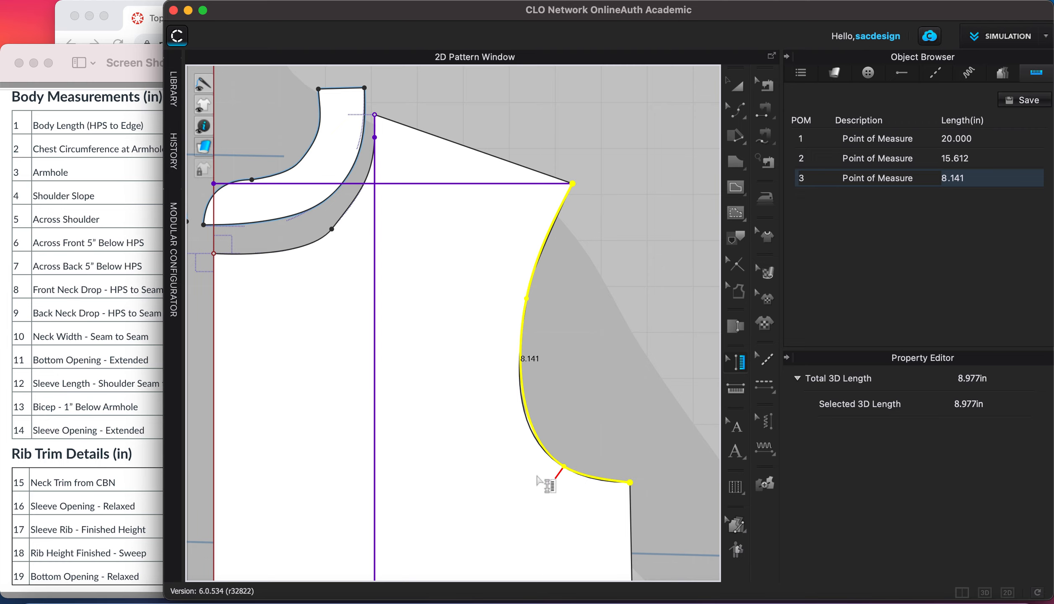
pyautogui.click(563, 465)
pyautogui.moveTo(563, 465); pyautogui.dragTo(561, 465)
pyautogui.click(559, 387)
pyautogui.moveTo(521, 398); pyautogui.dragTo(518, 404)
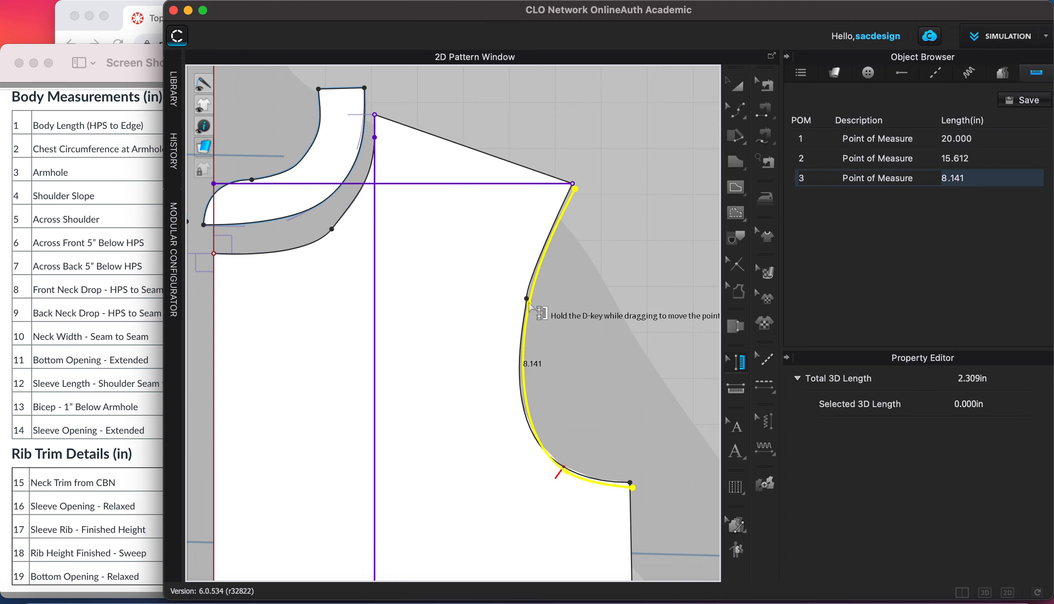
pyautogui.click(522, 336)
pyautogui.moveTo(525, 338)
pyautogui.mouseDown()
pyautogui.moveTo(540, 337)
pyautogui.moveTo(522, 334)
pyautogui.mouseUp()
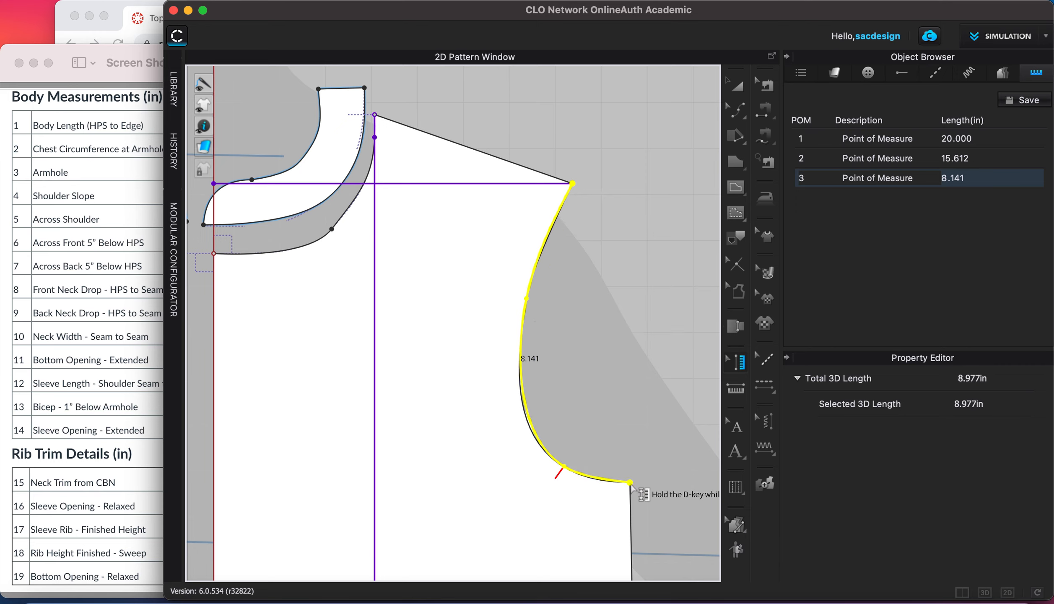
# - Change the description of point of measure 1, the front body length, to High Point Shoulder
pyautogui.scroll(-3, 599, 476)
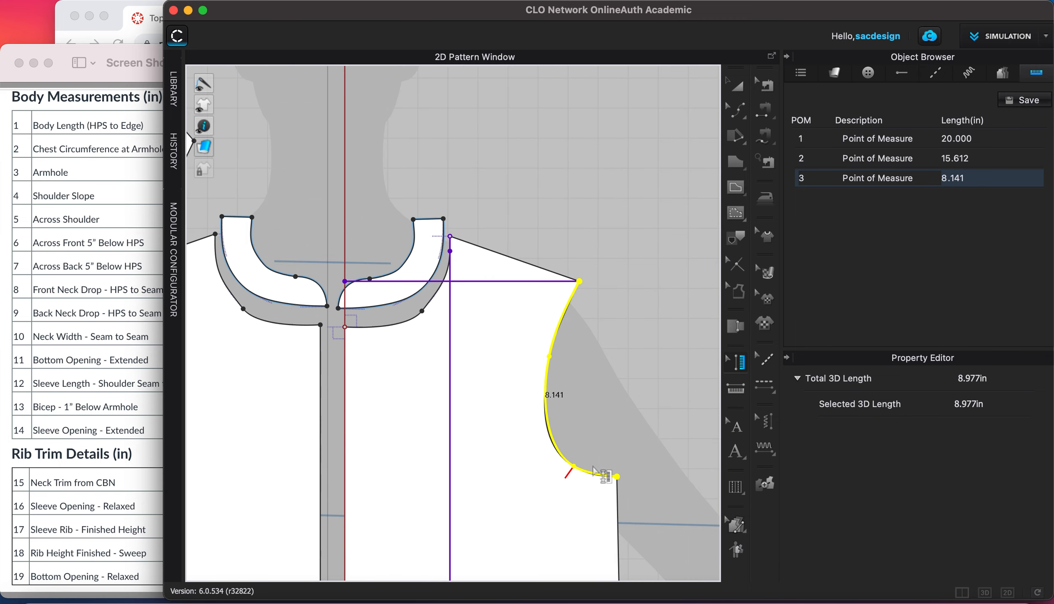
pyautogui.scroll(-2, 593, 467)
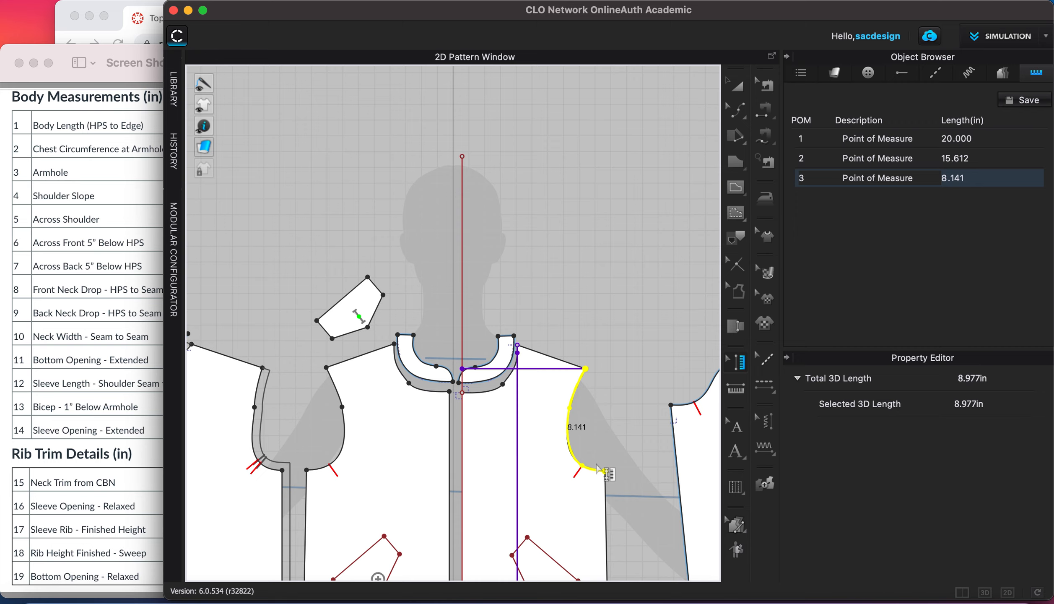
pyautogui.moveTo(629, 415); pyautogui.dragTo(629, 295, button='right')
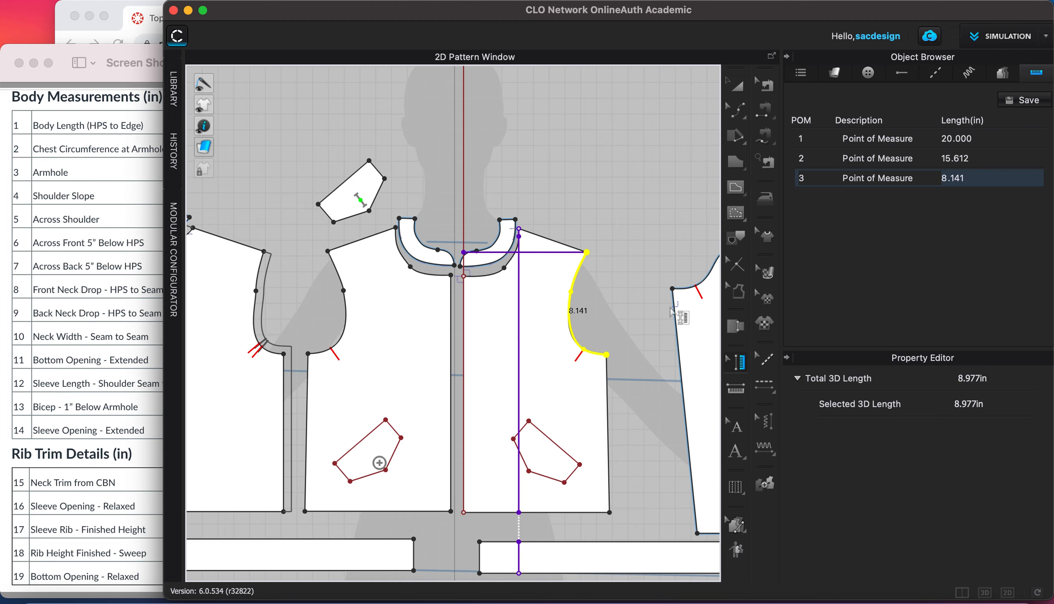
pyautogui.click(876, 139)
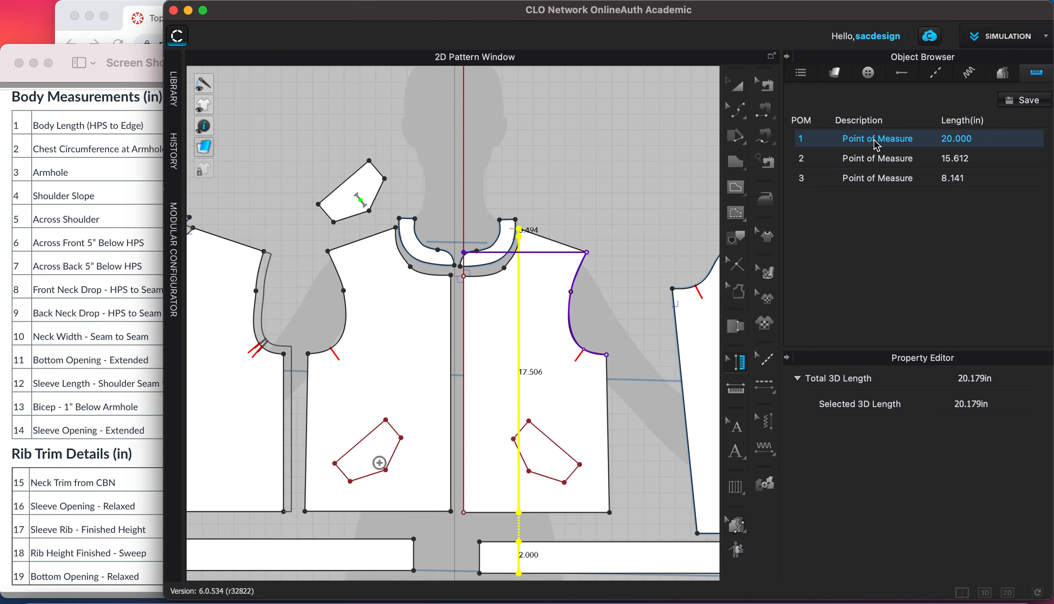
pyautogui.doubleClick(874, 140)
pyautogui.doubleClick(874, 140)
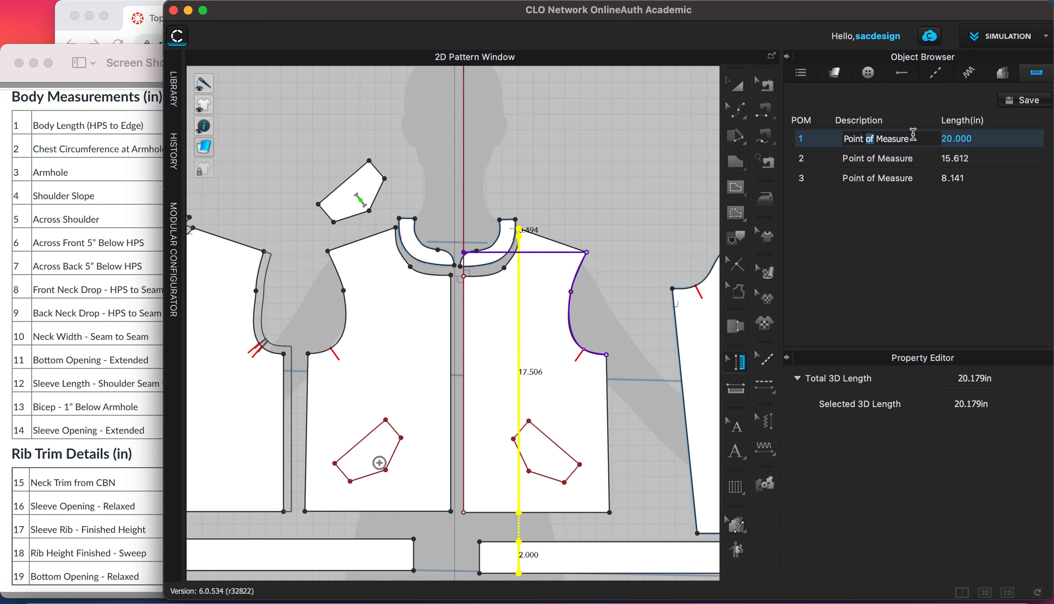
pyautogui.moveTo(912, 135); pyautogui.dragTo(834, 137)
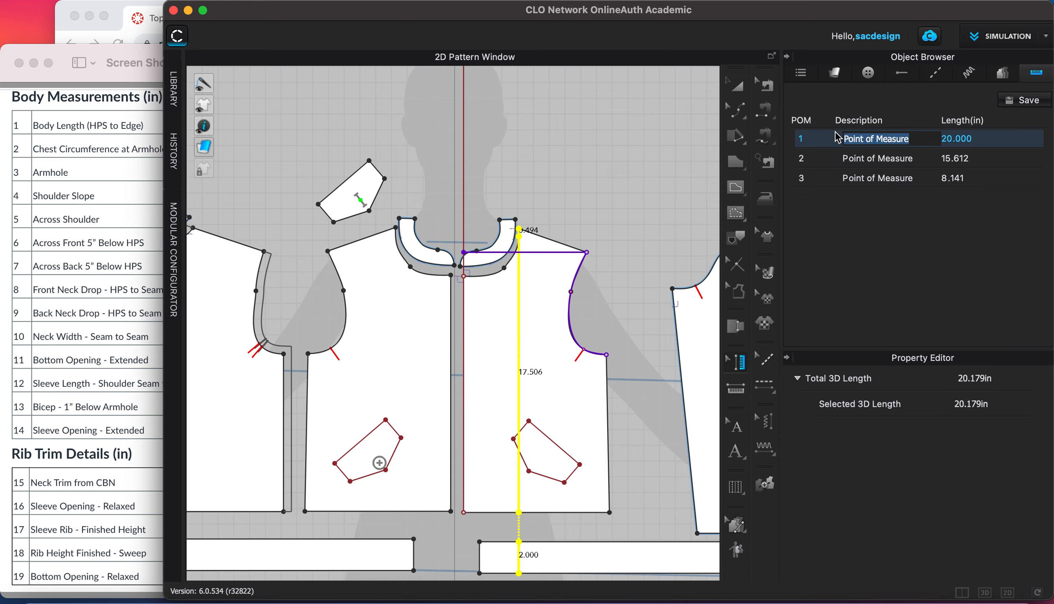
pyautogui.write('High')
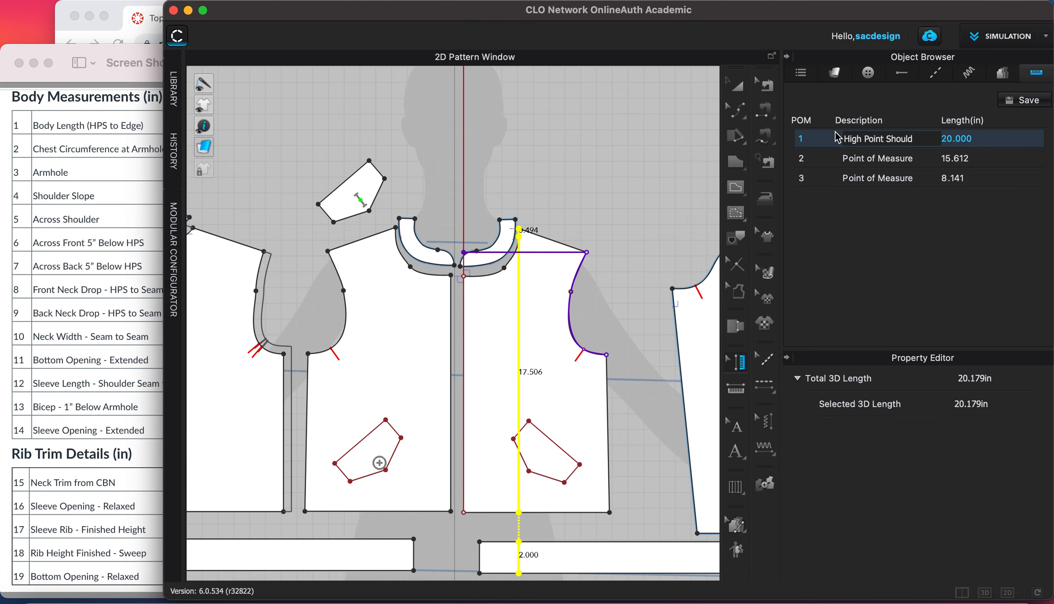
pyautogui.write(' Point Shoulder')
# - Change the descriptions of point of measure 2 to Across Shoulder and point of measure 3 to Front Armhole
pyautogui.doubleClick(858, 158)
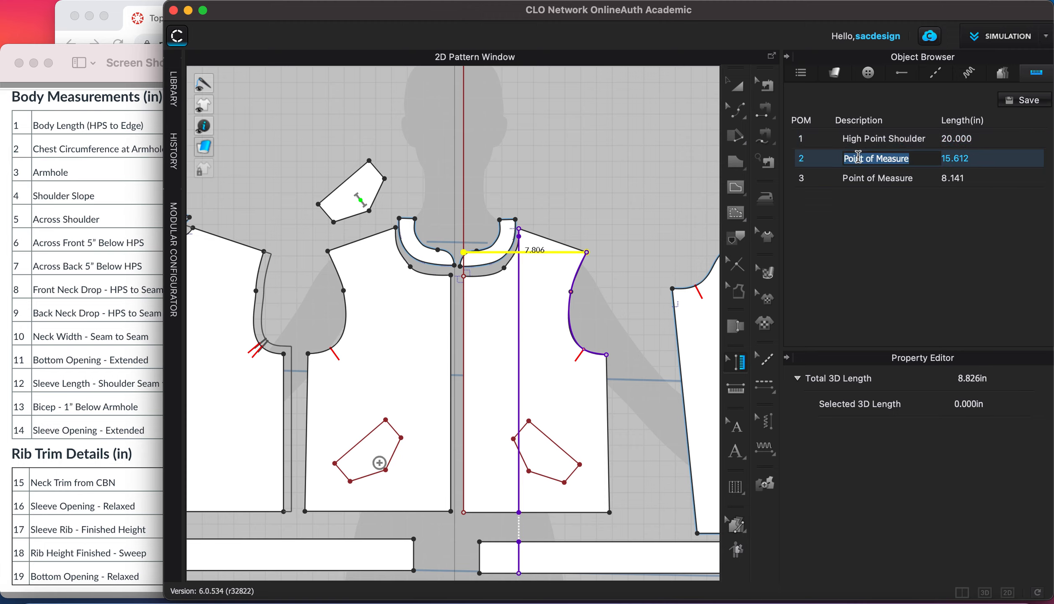
pyautogui.write('Ad')
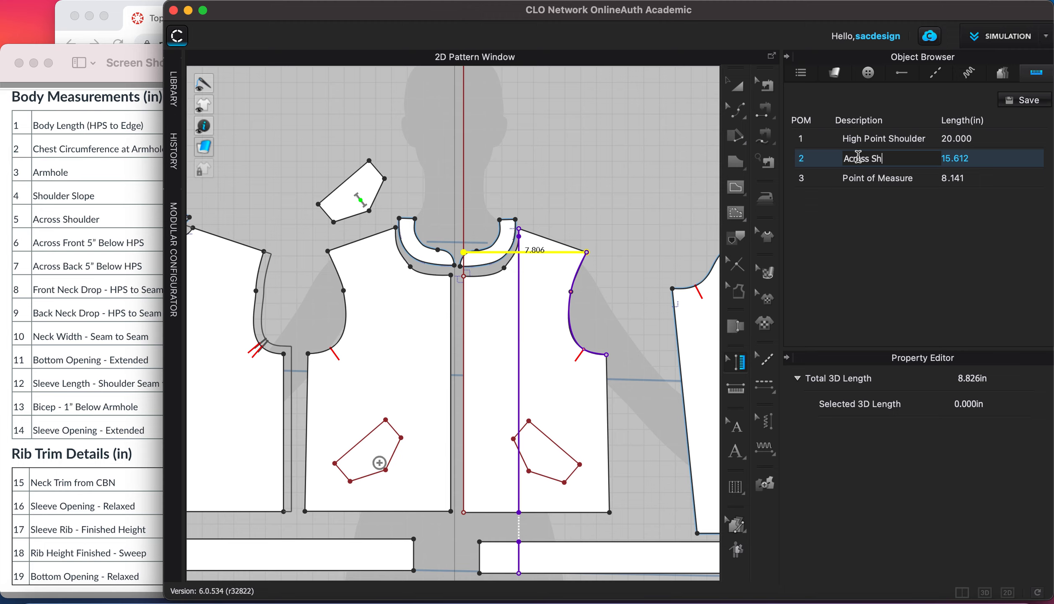
pyautogui.click(873, 179)
pyautogui.click(873, 178)
pyautogui.doubleClick(873, 180)
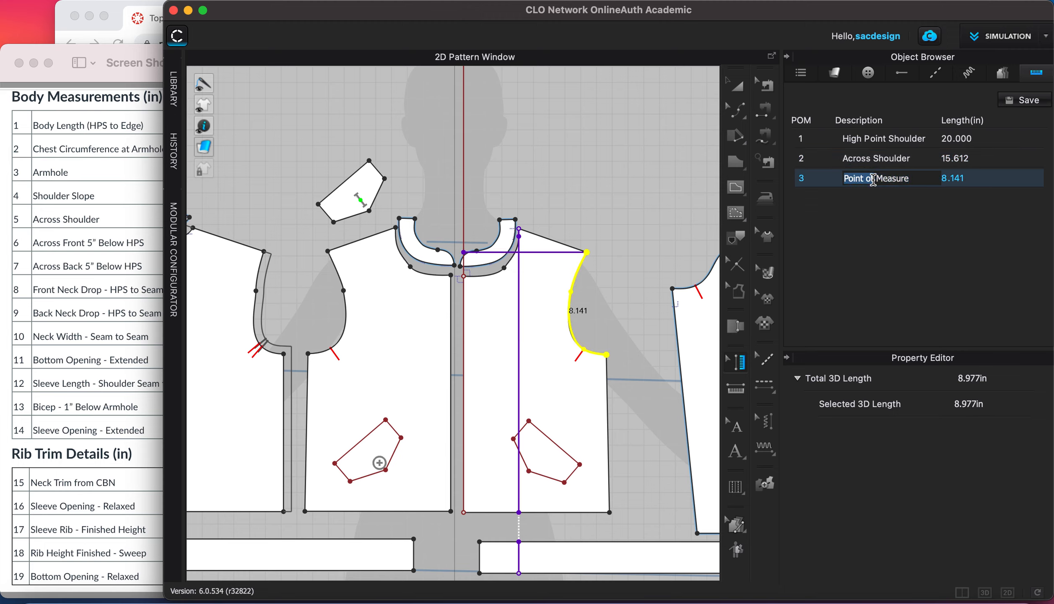
pyautogui.moveTo(912, 178); pyautogui.dragTo(832, 177)
pyautogui.write('Front Armhole')
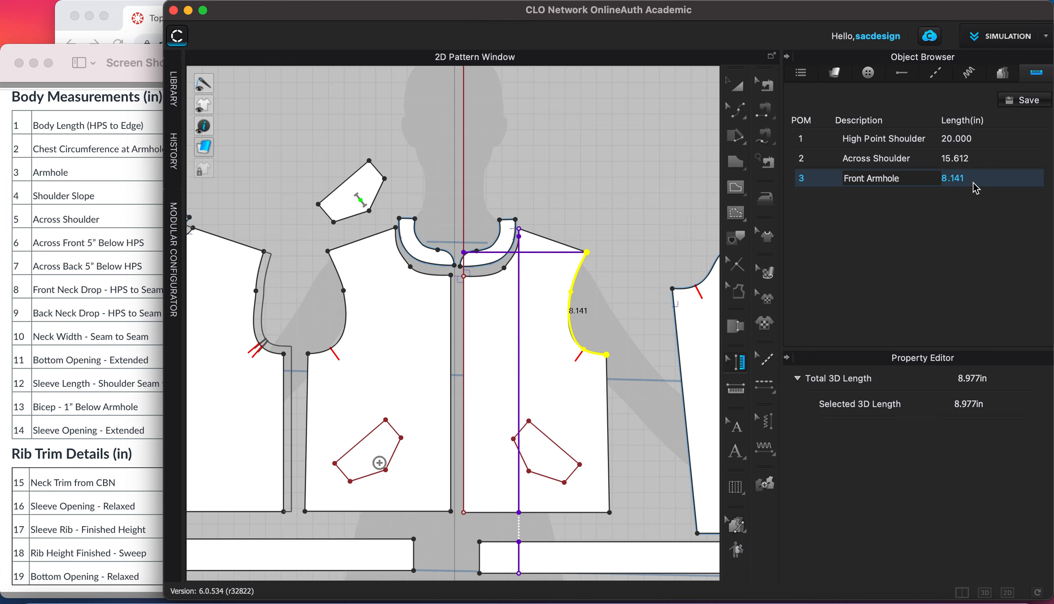
pyautogui.press('Return')
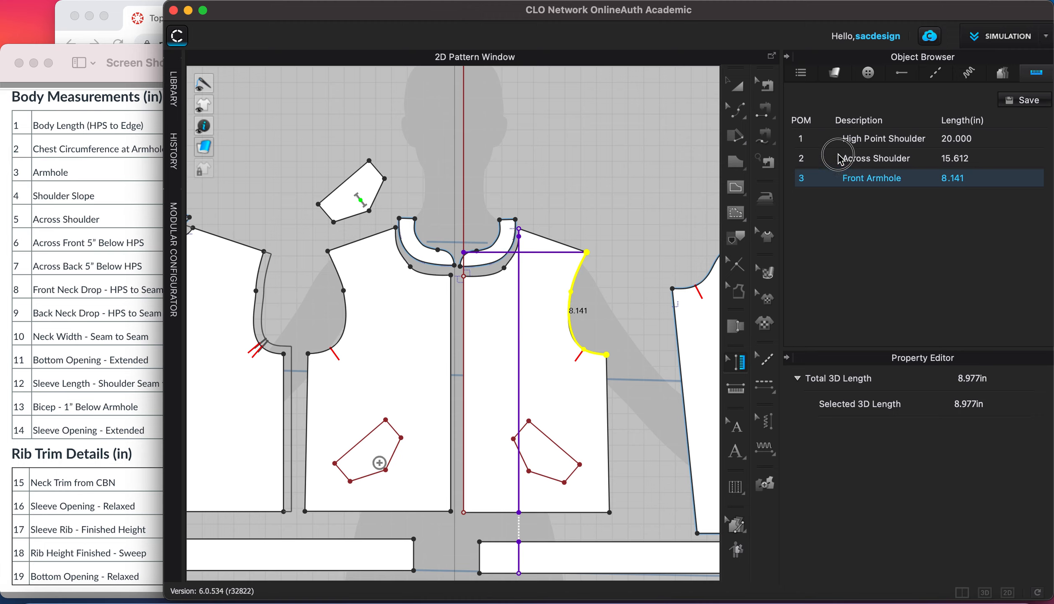
# - Renumber the Front Armhole point of measure as POM 4
pyautogui.doubleClick(802, 178)
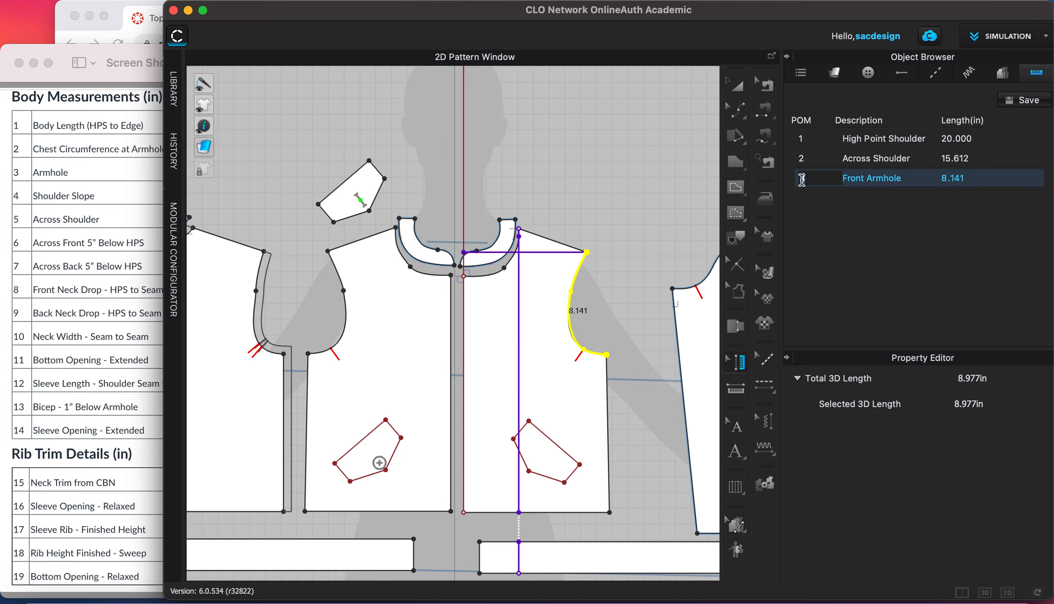
pyautogui.write('4')
pyautogui.press('Return')
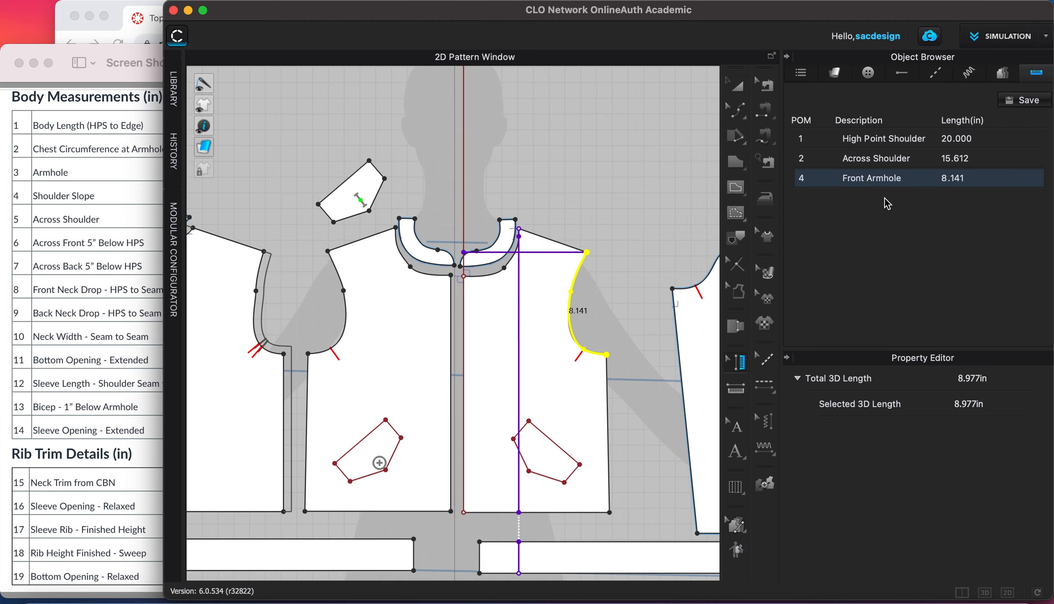
# - Try to move the Across Shoulder entry below Front Armhole in the list of points of measure
pyautogui.doubleClick(879, 158)
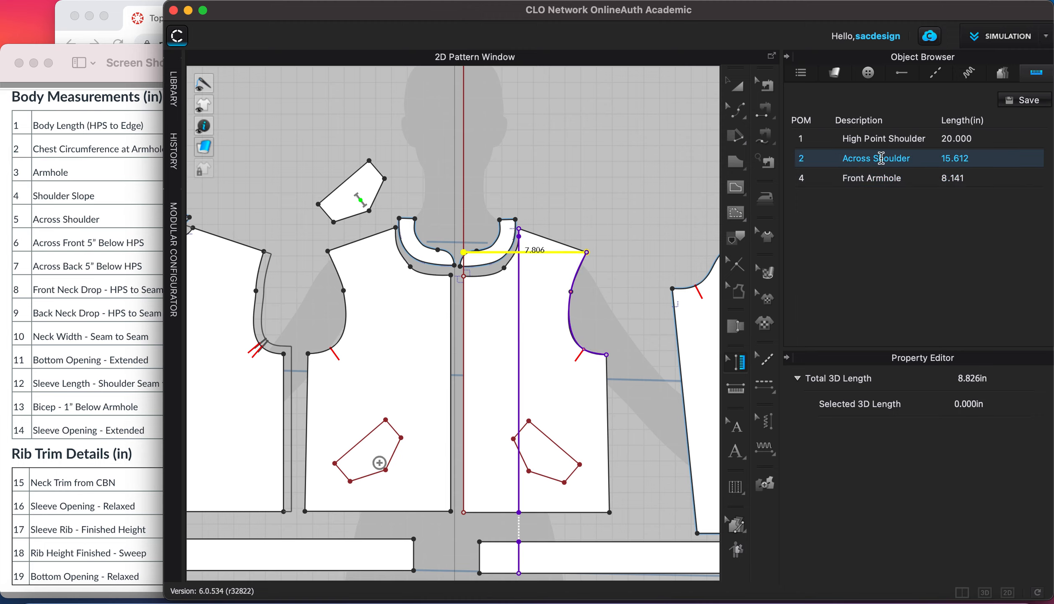
pyautogui.click(907, 226)
pyautogui.moveTo(869, 154)
pyautogui.mouseDown()
pyautogui.moveTo(925, 189)
pyautogui.moveTo(934, 225)
pyautogui.moveTo(860, 170)
pyautogui.mouseUp()
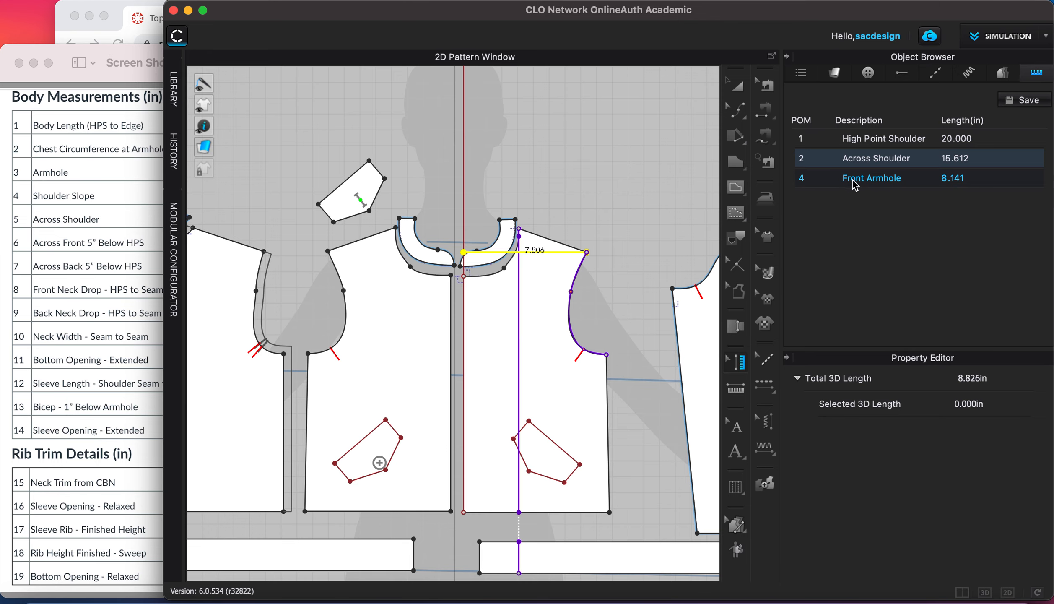
# - Open the export of the points of measure as a POM File (*.csv) and cancel it
pyautogui.click(1023, 102)
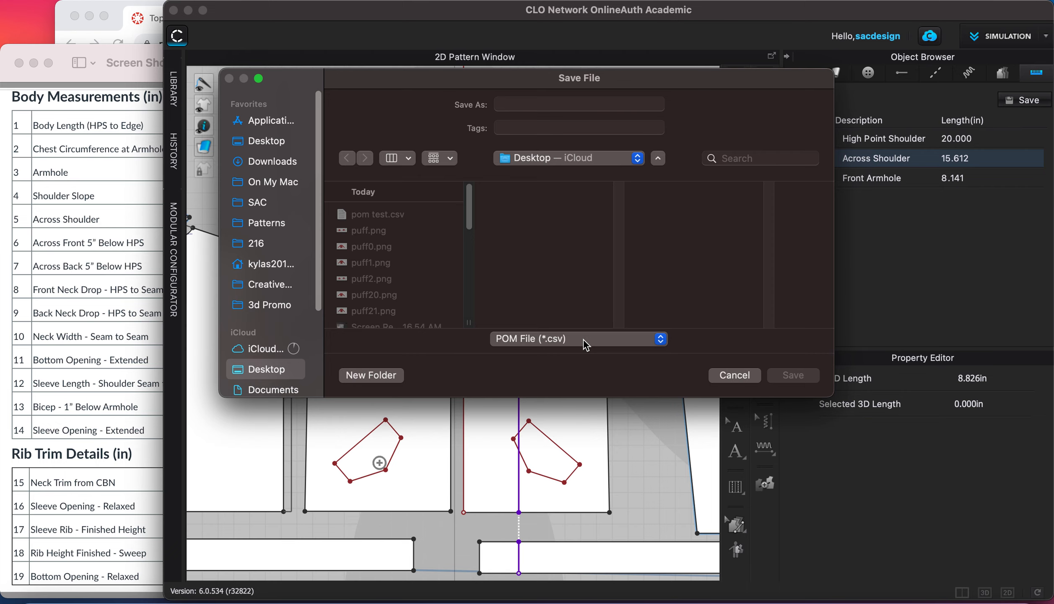
pyautogui.click(734, 374)
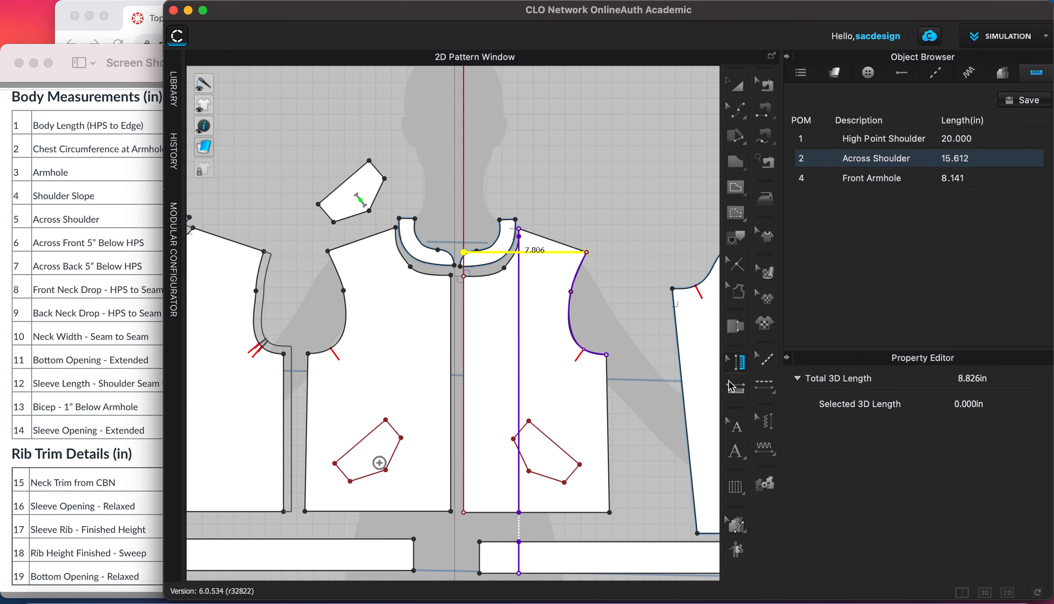
# - Highlight the High Point Shoulder and Across Shoulder measures on the pattern and review the body measurements in the spec sheet
pyautogui.click(869, 143)
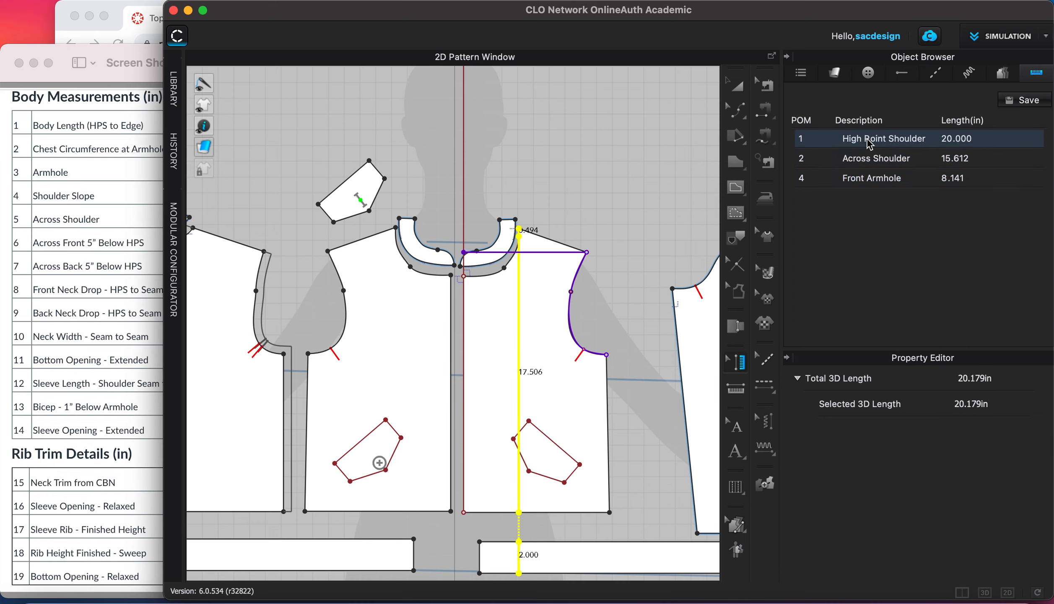
pyautogui.click(867, 160)
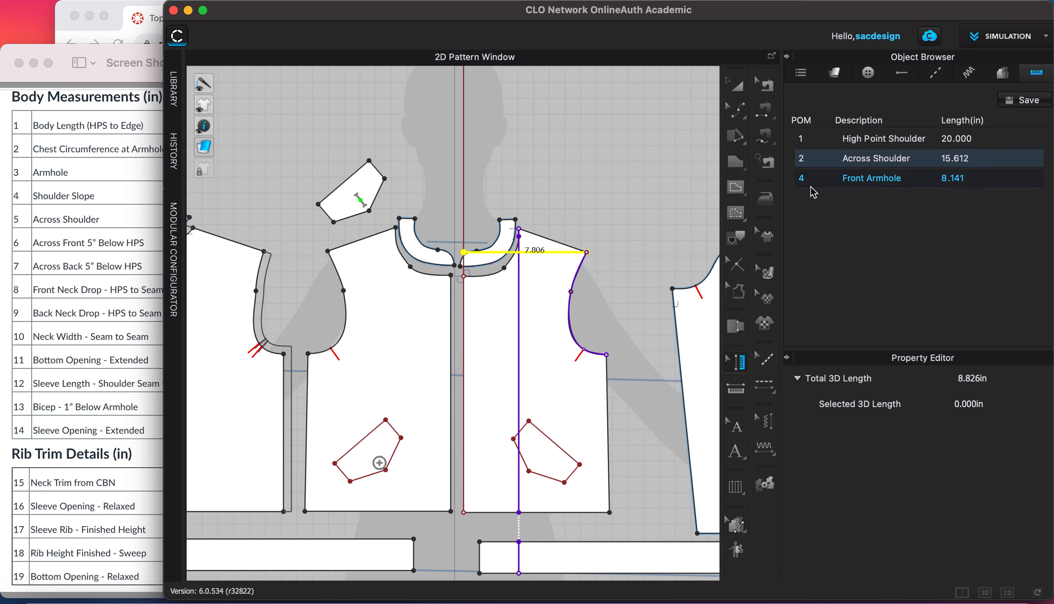
pyautogui.click(122, 236)
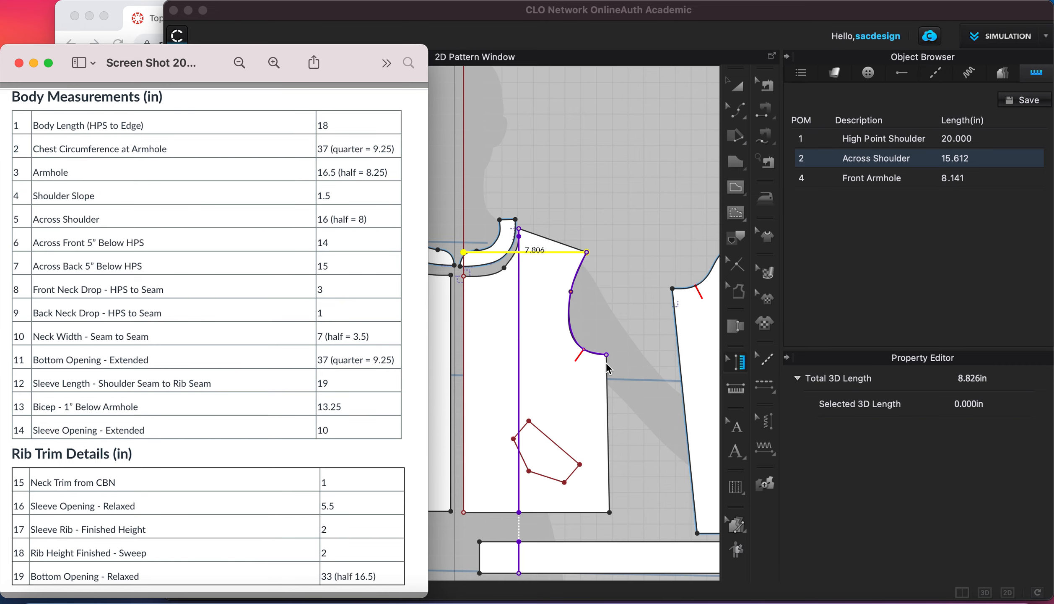
pyautogui.click(585, 310)
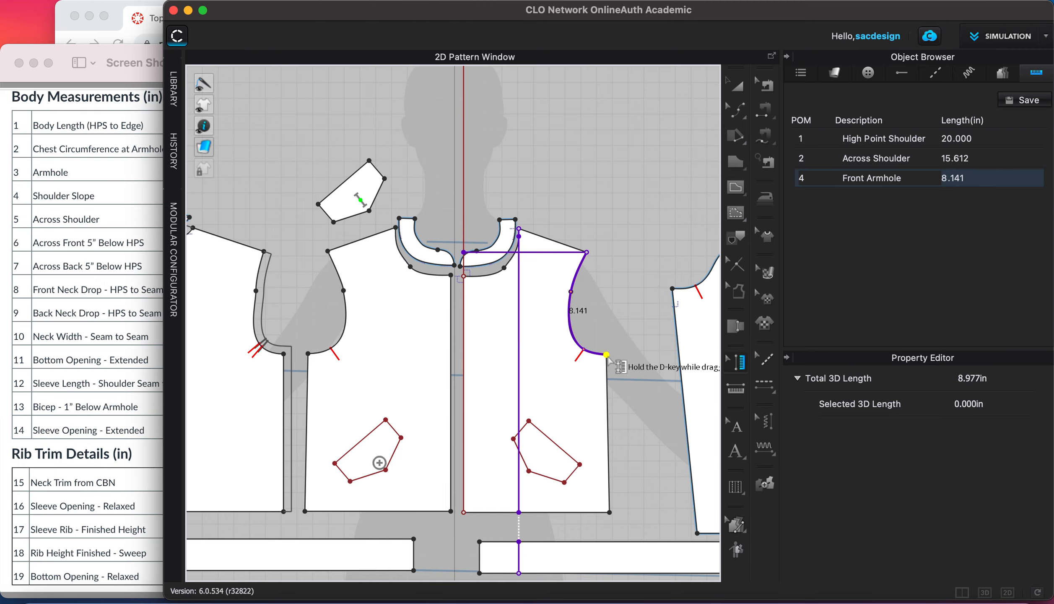
pyautogui.click(149, 213)
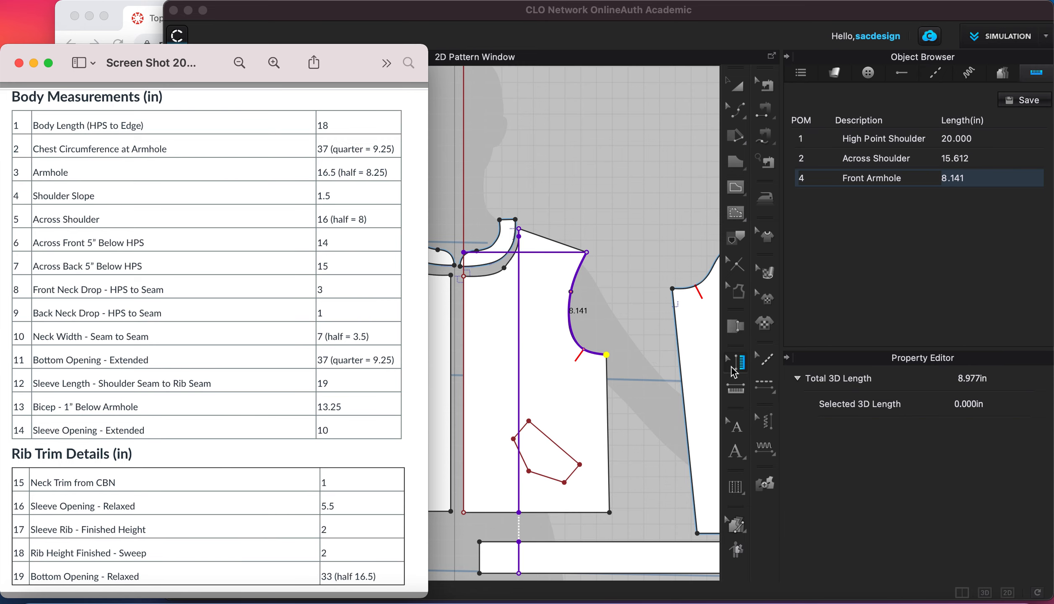
# - Measure the front chest with a point of measure running horizontally from the underarm point to the center front line
pyautogui.click(736, 389)
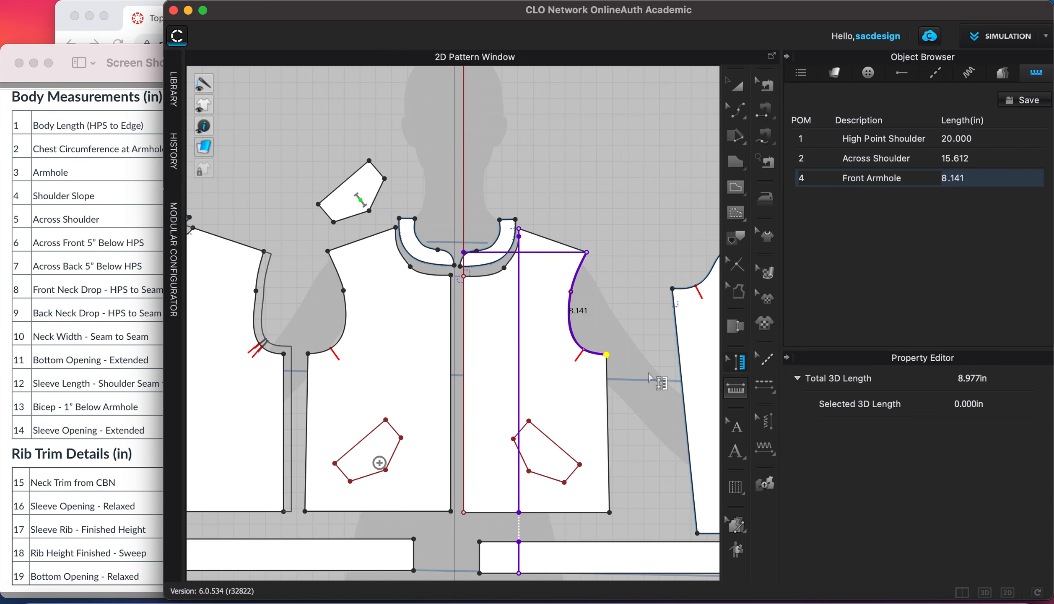
pyautogui.click(607, 355)
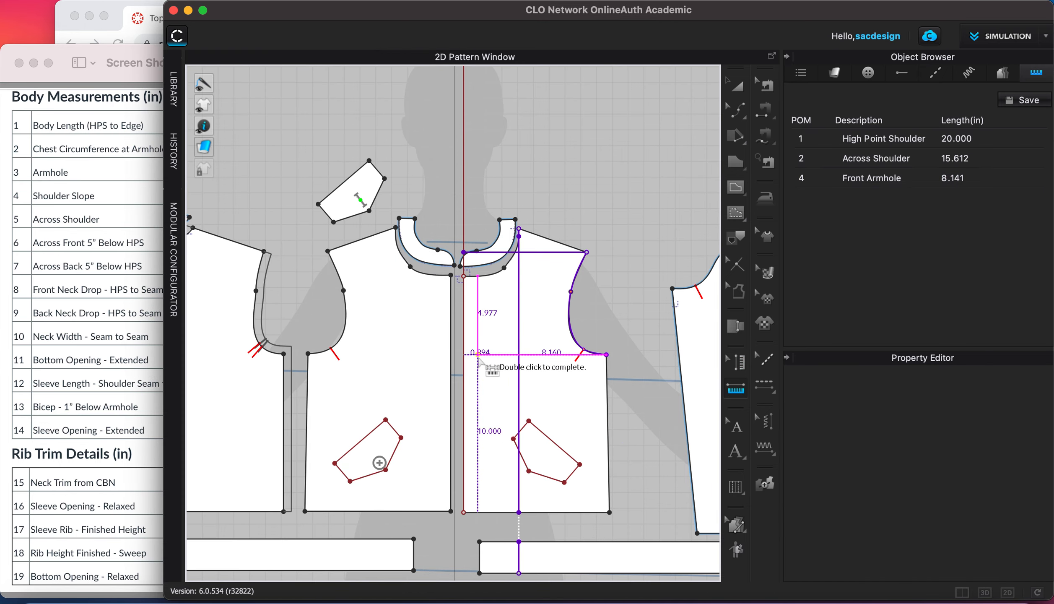
pyautogui.scroll(5, 464, 354)
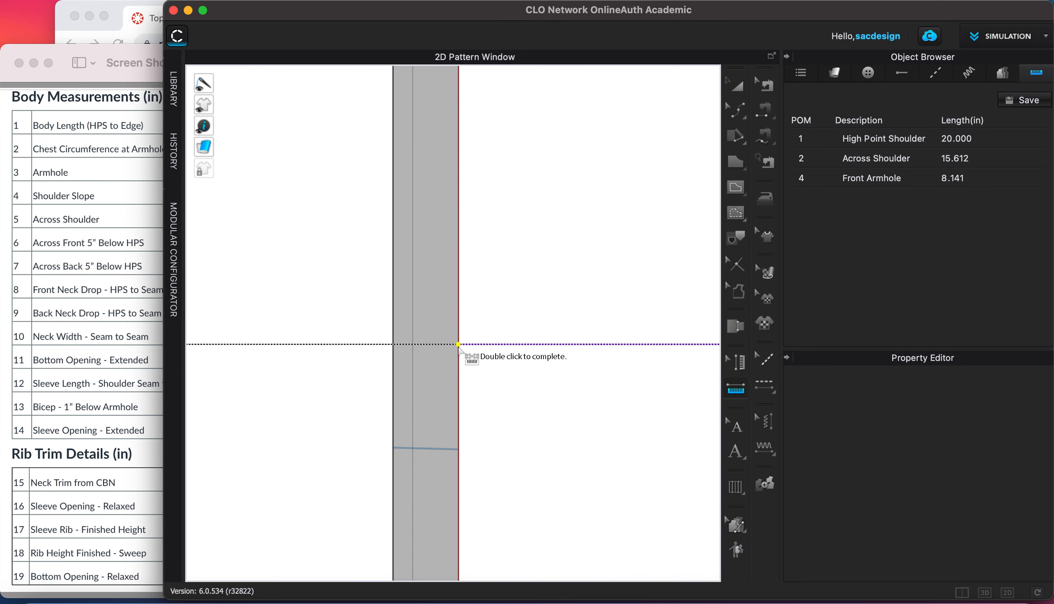
pyautogui.doubleClick(458, 344)
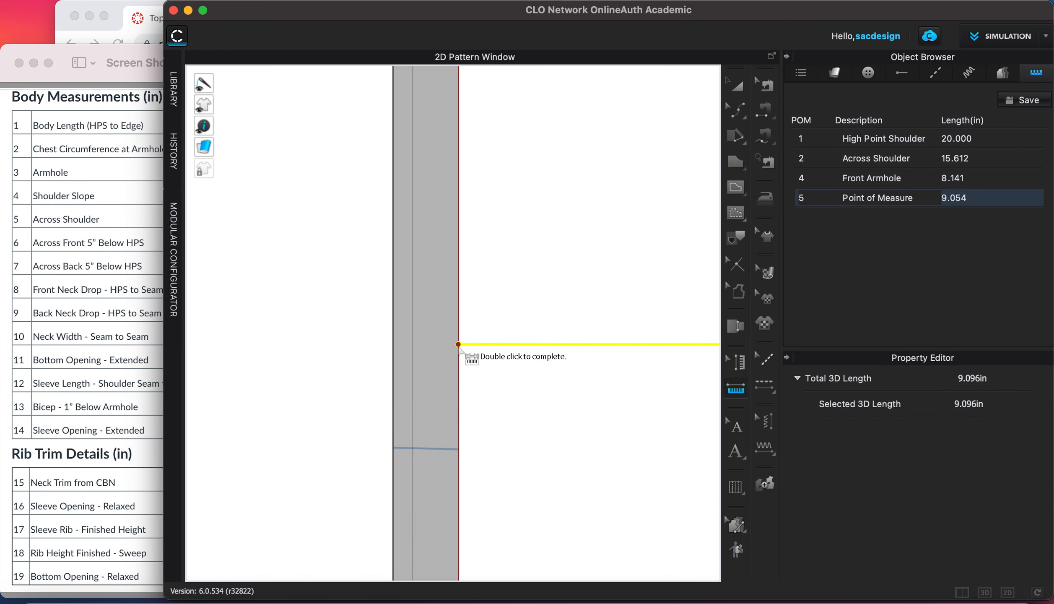
pyautogui.scroll(-3, 562, 355)
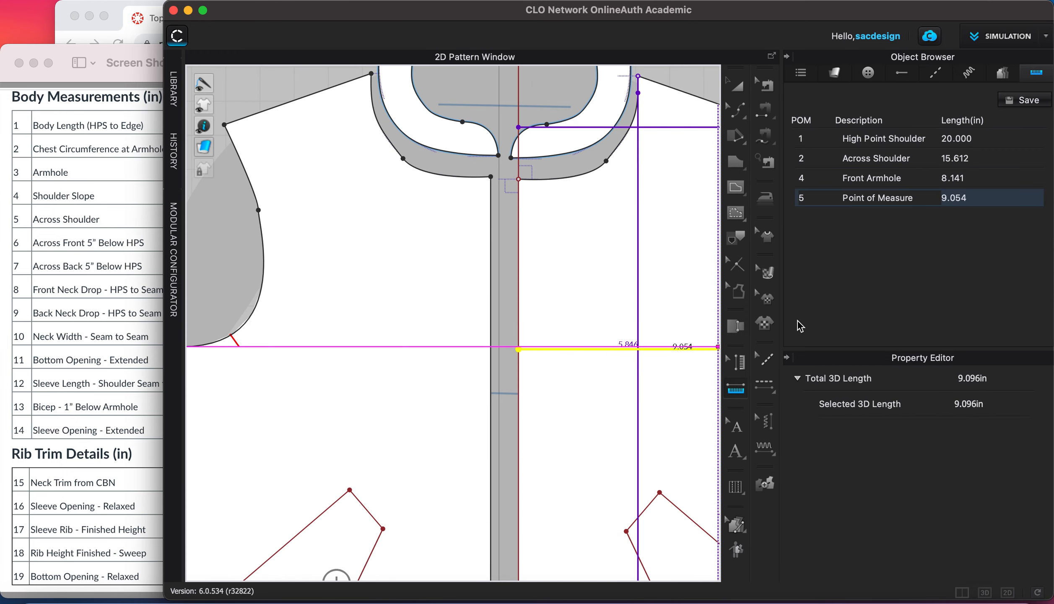
# - Label the new chest point of measure as POM 2 with the description Chest Circumference at Armhole, matching the spec sheet
pyautogui.click(865, 199)
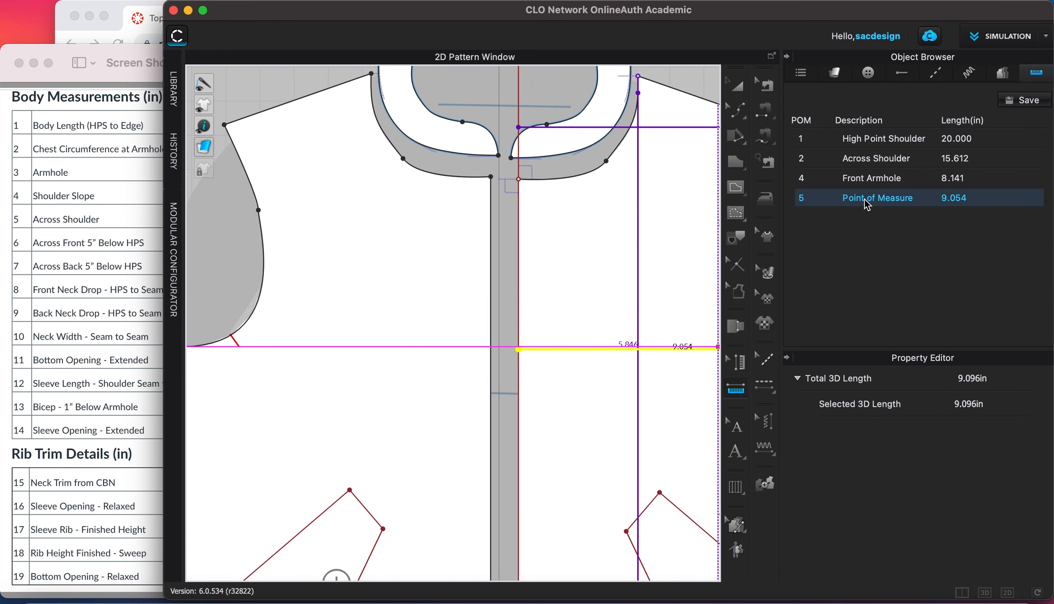
pyautogui.click(80, 160)
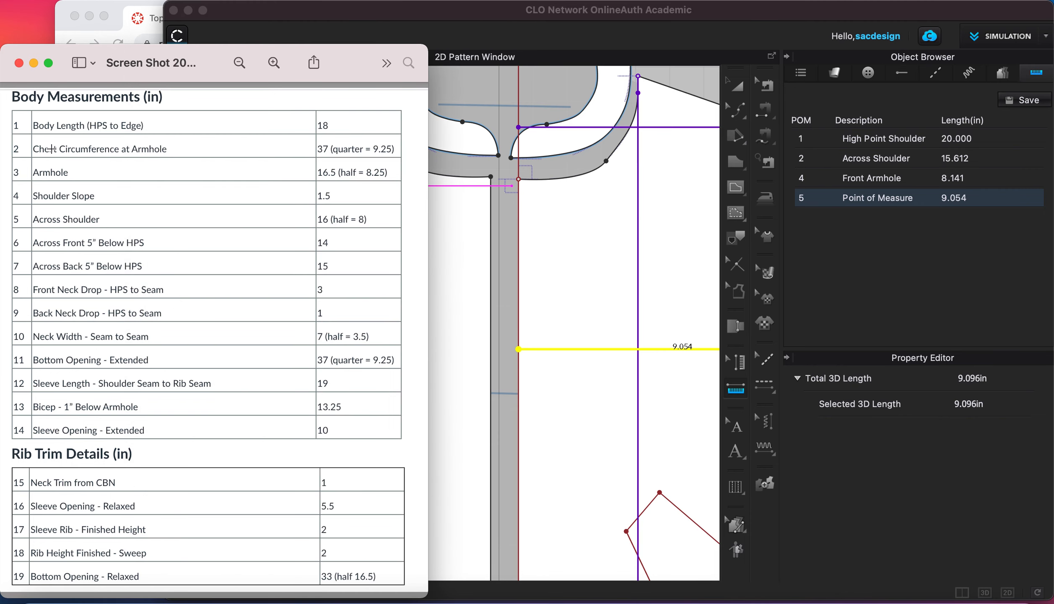
pyautogui.click(809, 200)
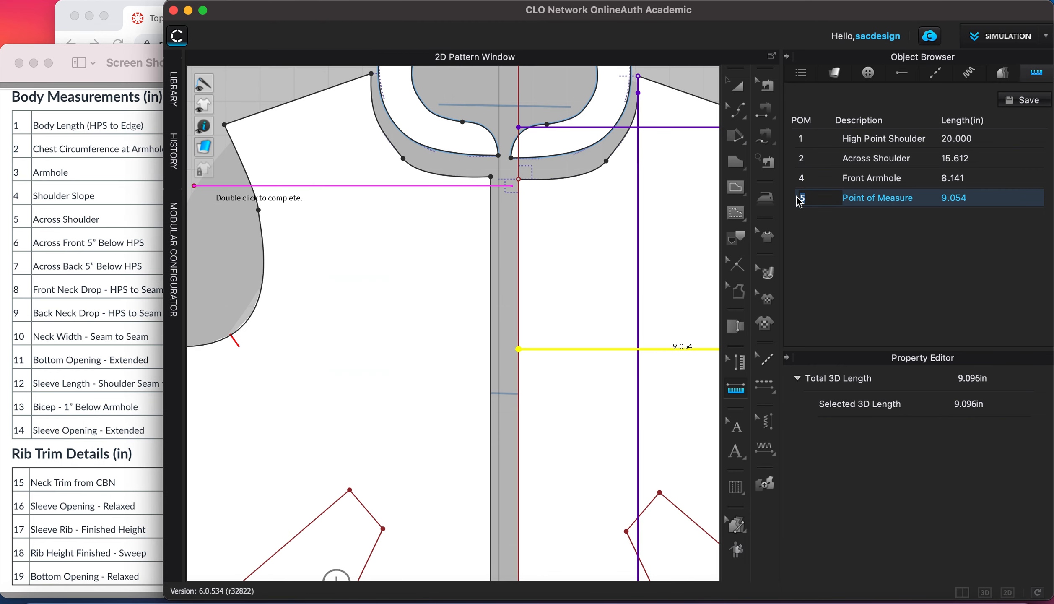
pyautogui.write('2')
pyautogui.doubleClick(851, 200)
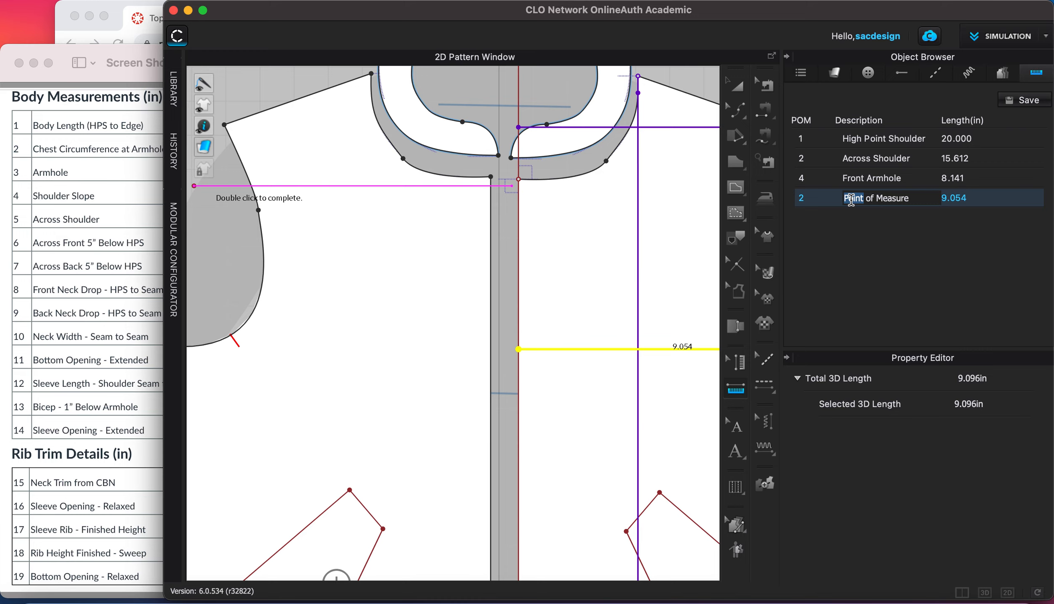
pyautogui.moveTo(920, 197); pyautogui.dragTo(844, 196)
pyautogui.write('Chest Circumference')
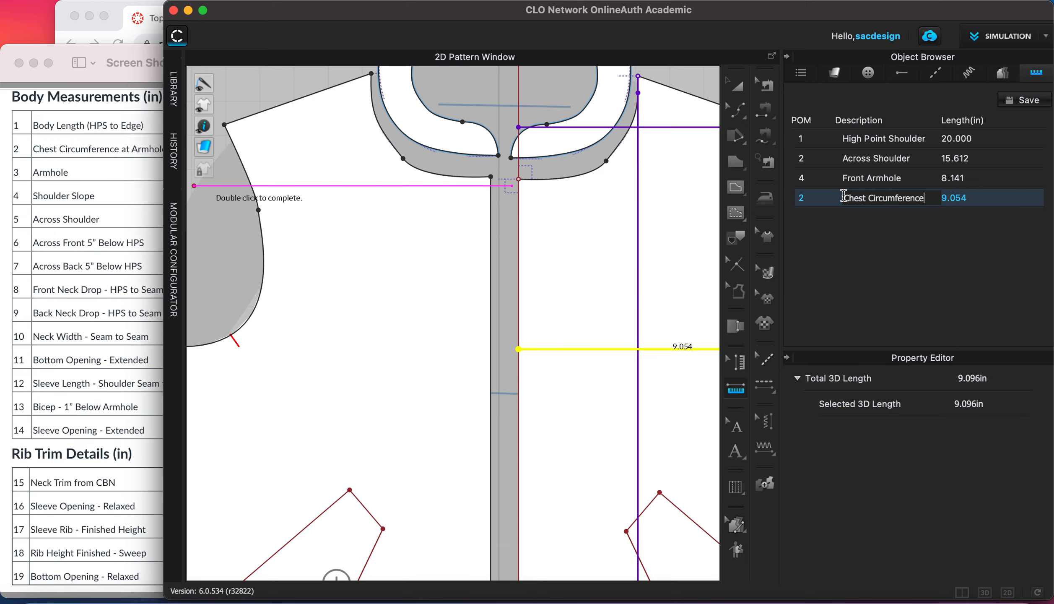
pyautogui.write('at Armhole')
pyautogui.press('Return')
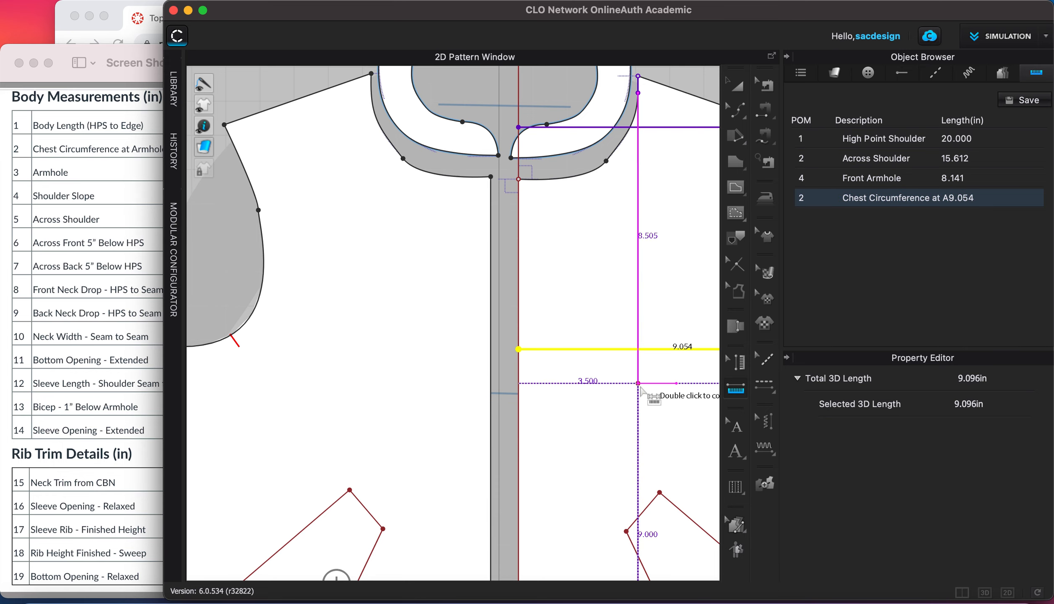
# - Bring the spec sheet forward to compare its chest circumference entry with the new point of measure
pyautogui.click(82, 230)
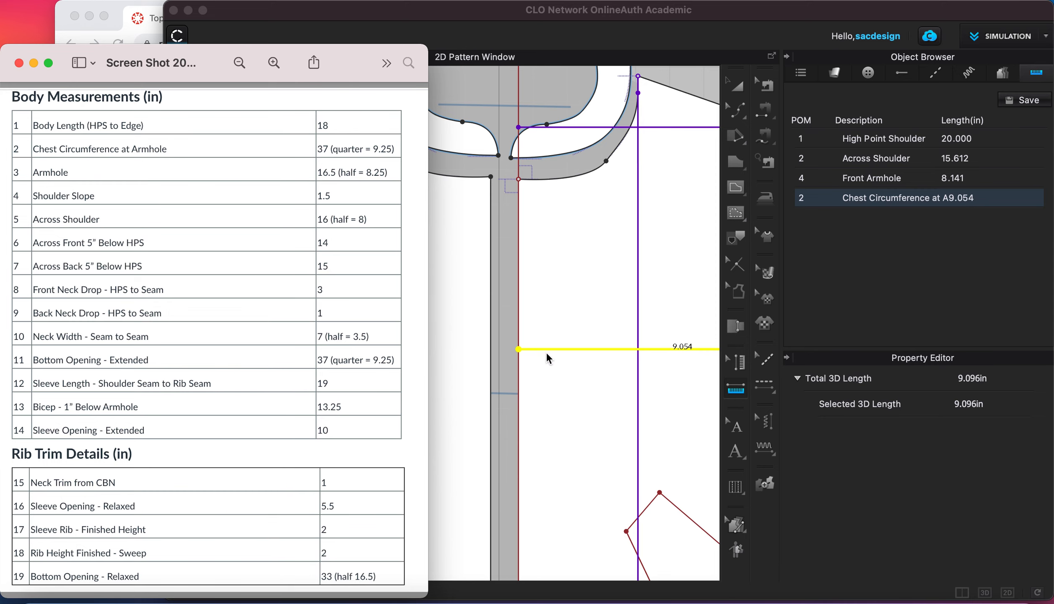
# - Return to the pattern window and renumber the Front Armhole point of measure as POM 3
pyautogui.click(571, 378)
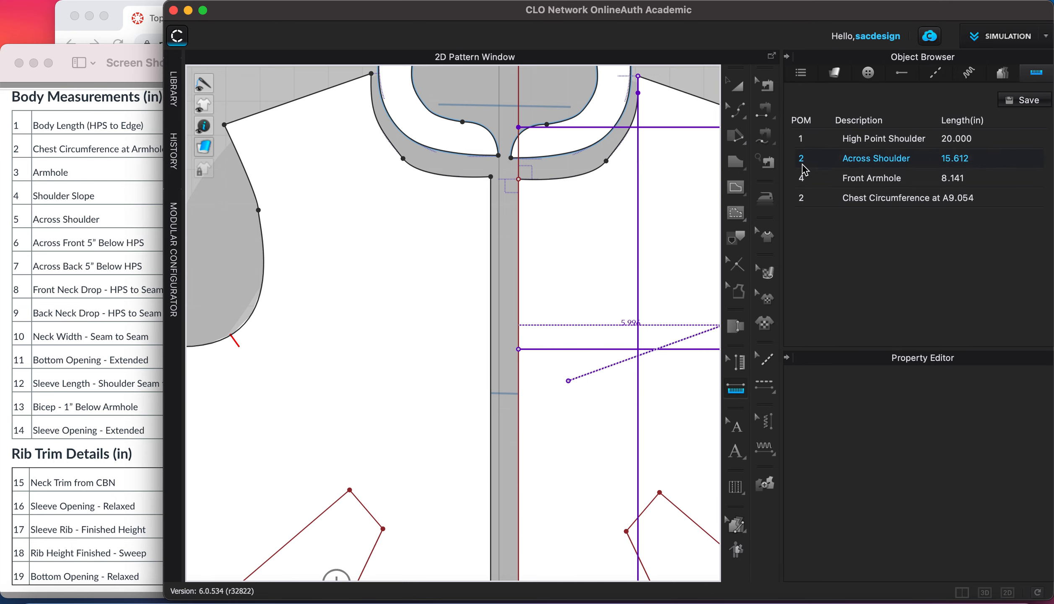
pyautogui.click(802, 181)
pyautogui.click(807, 179)
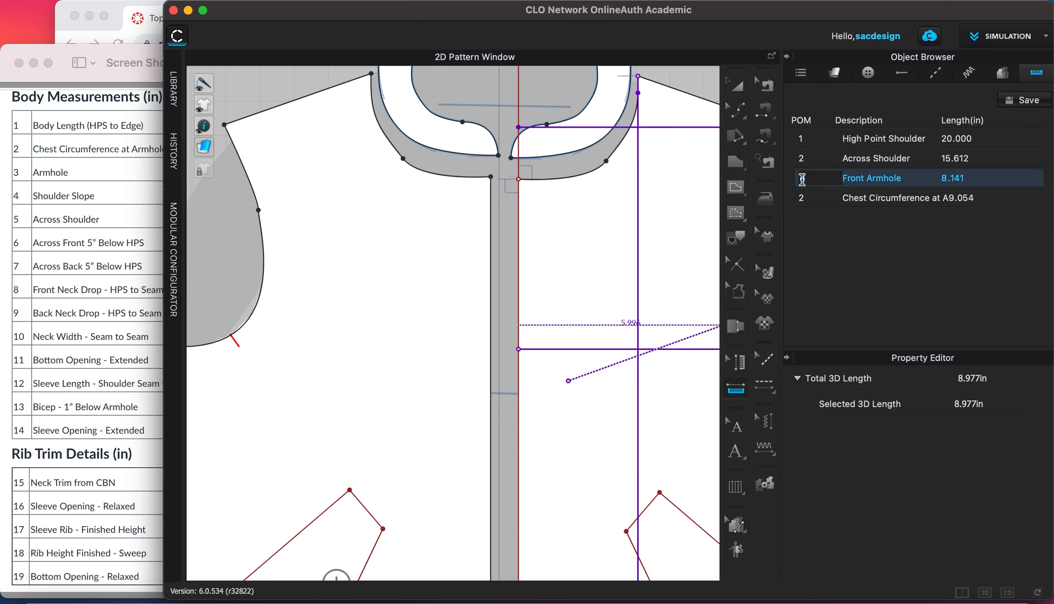
pyautogui.write('3')
pyautogui.click(829, 198)
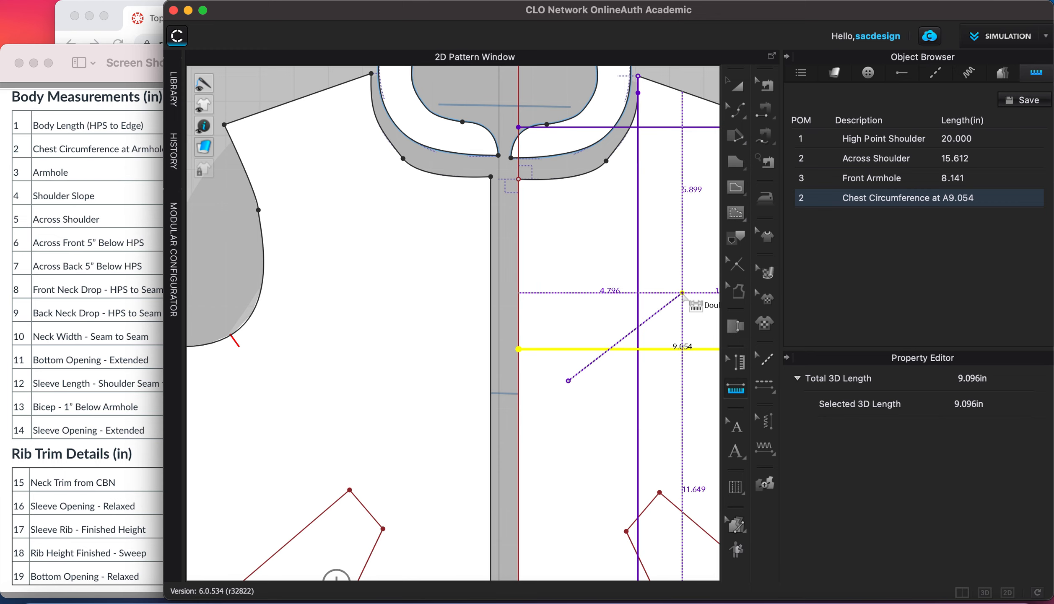
# - Add a perpendicular internal line to the Y-axis at the front piece's high point shoulder, at 90° and 4.558 in long
pyautogui.scroll(-5, 682, 292)
pyautogui.moveTo(658, 296); pyautogui.dragTo(505, 296, button='middle')
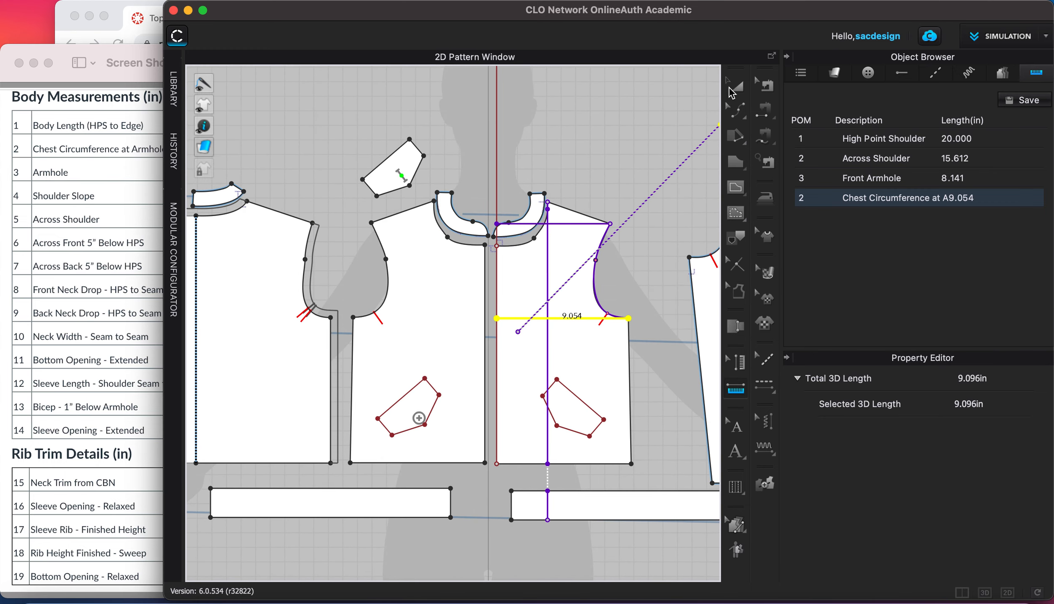
pyautogui.click(736, 87)
pyautogui.click(574, 230)
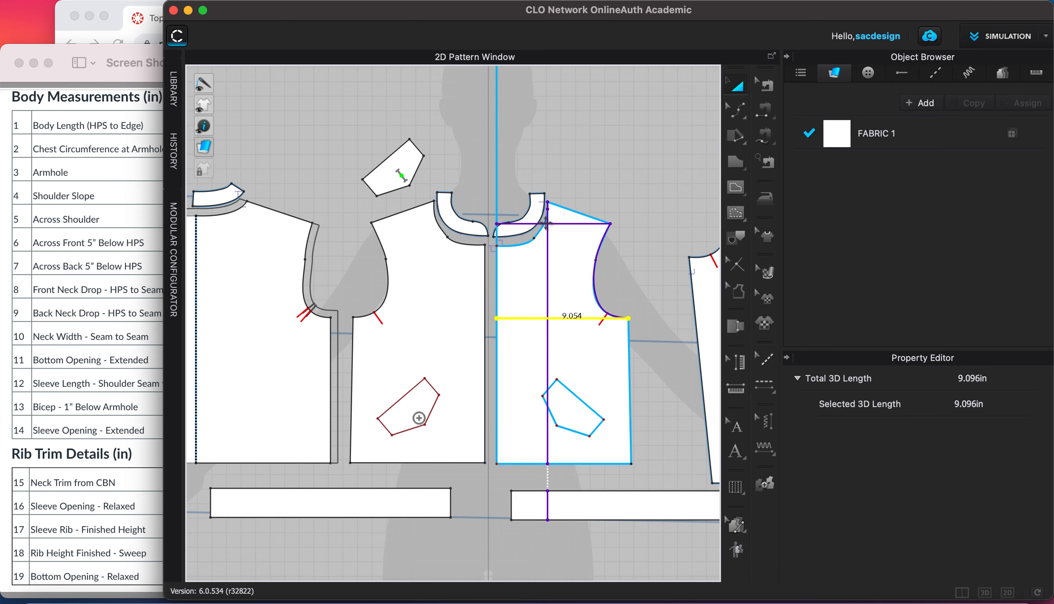
pyautogui.scroll(5, 555, 231)
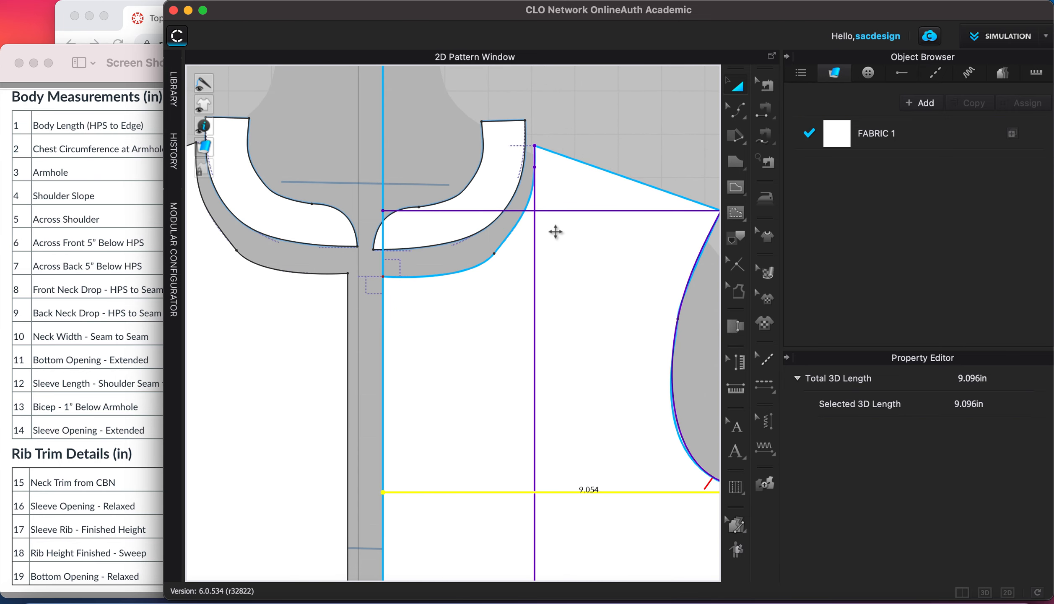
pyautogui.scroll(-1, 556, 231)
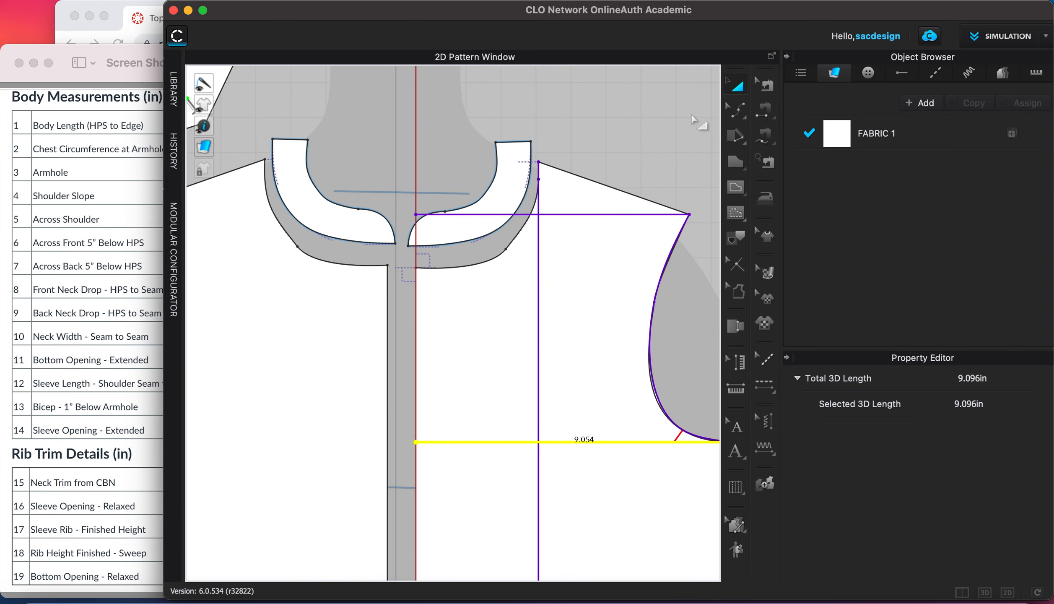
pyautogui.click(736, 110)
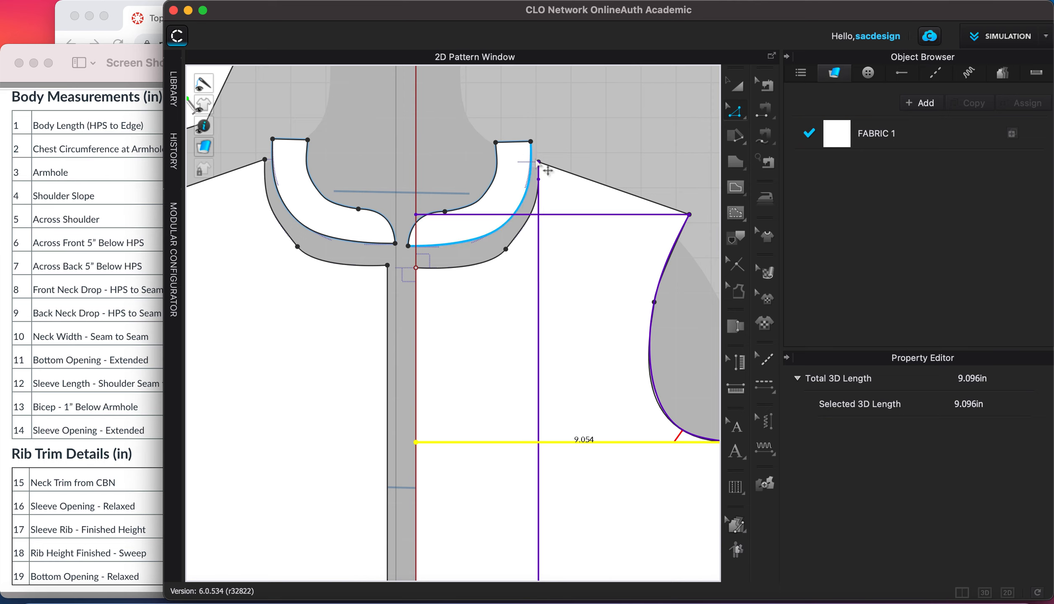
pyautogui.click(539, 162)
pyautogui.rightClick(539, 162)
pyautogui.moveTo(633, 235)
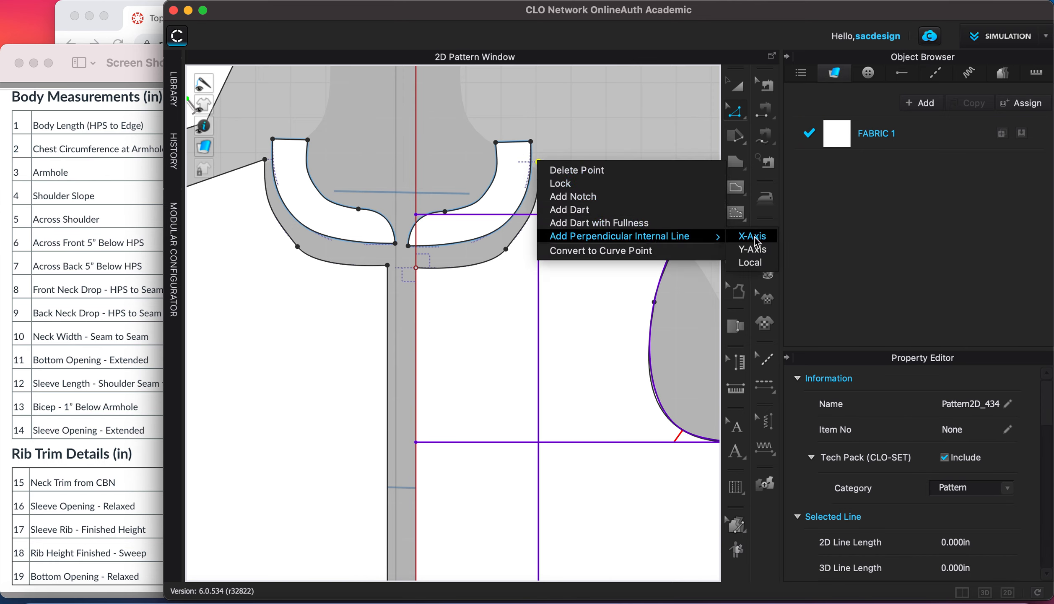
pyautogui.click(754, 249)
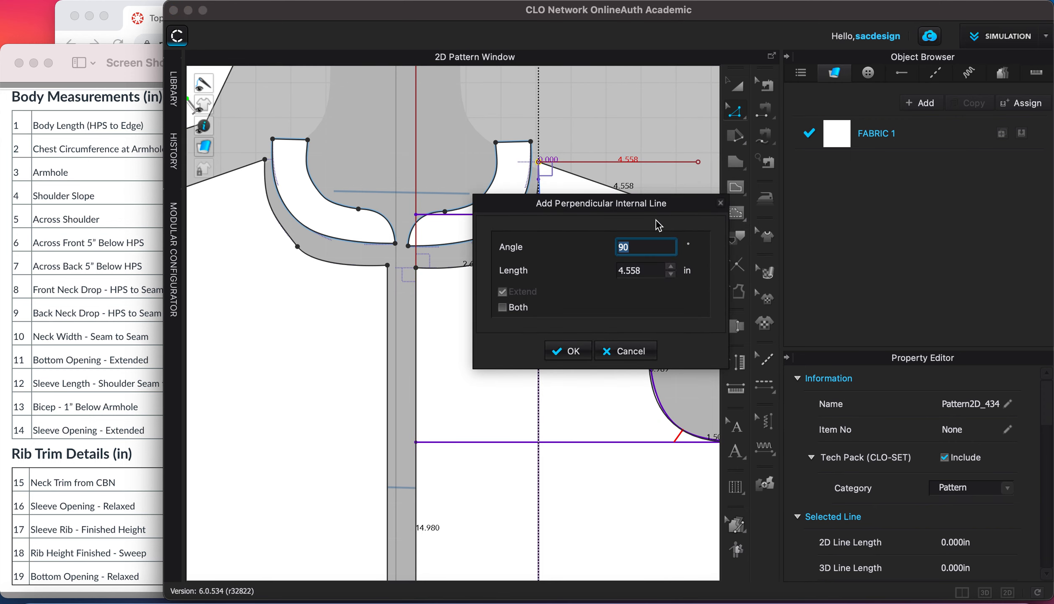
pyautogui.click(569, 351)
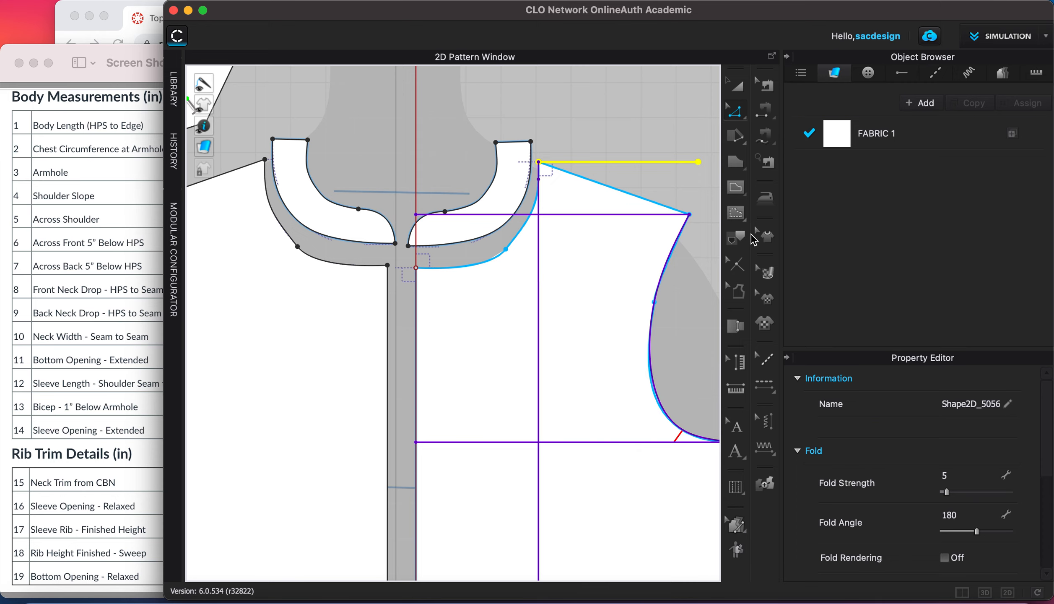
# - Measure vertically from the horizontal internal line at the high point shoulder down to the chest measure line
pyautogui.click(736, 389)
pyautogui.click(698, 162)
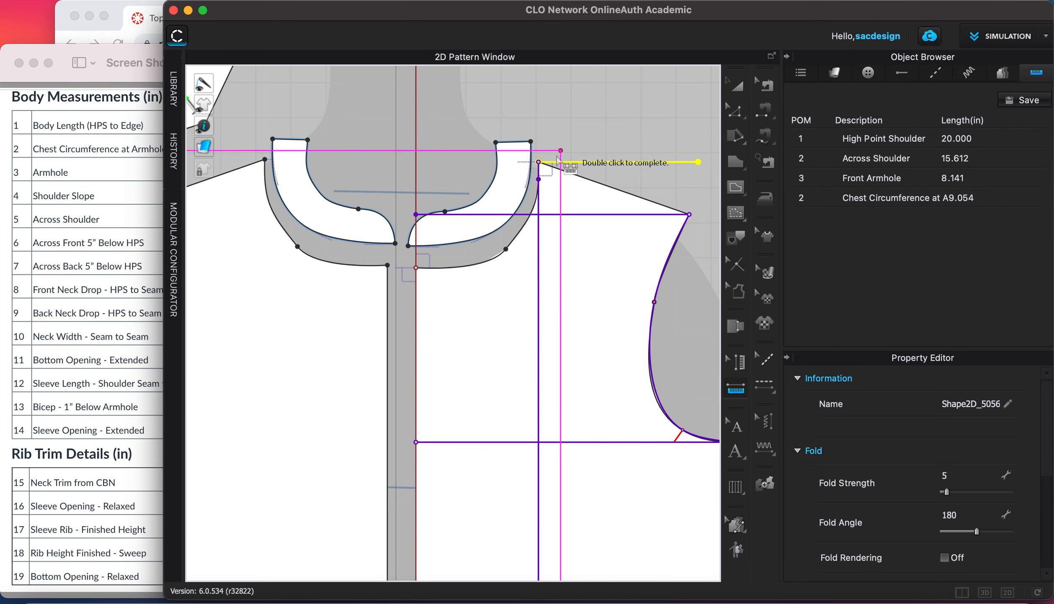
pyautogui.click(608, 163)
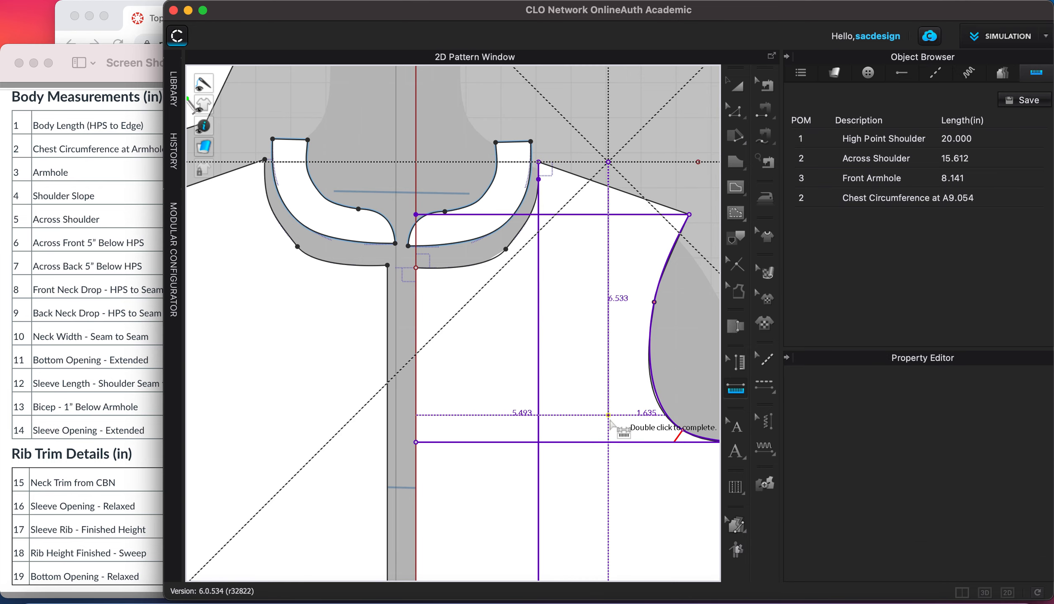
pyautogui.scroll(5, 610, 443)
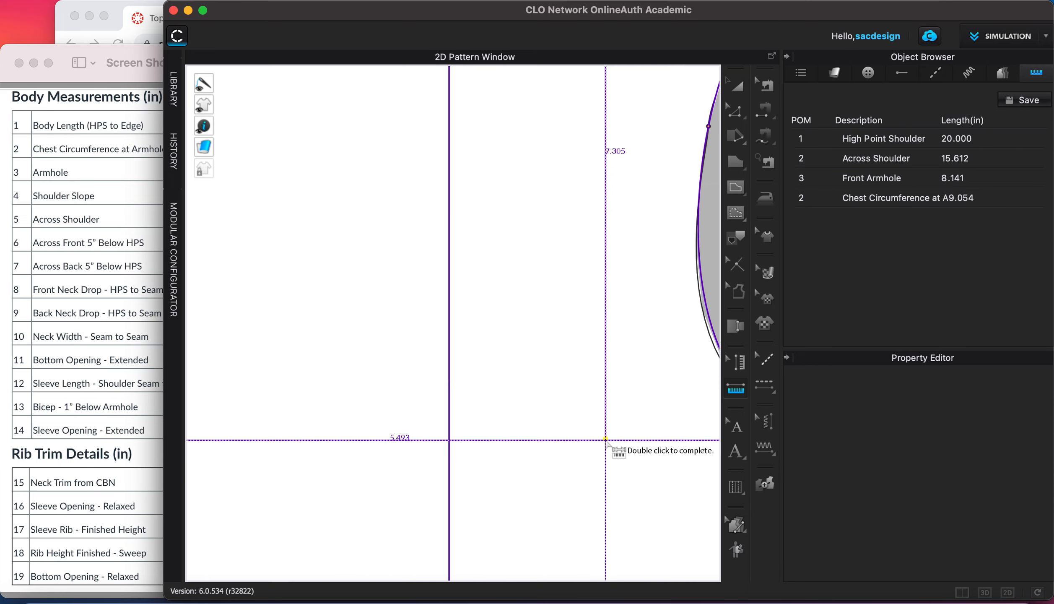
pyautogui.doubleClick(606, 440)
pyautogui.scroll(-4, 632, 445)
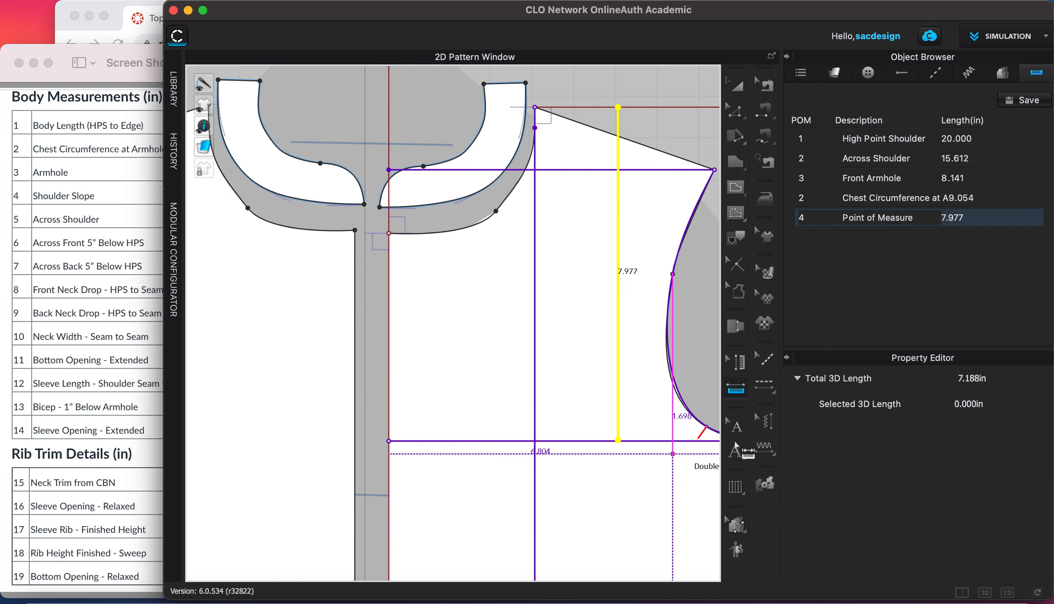
# - Label the new vertical point of measure Armhole Drop and number it POM 3
pyautogui.doubleClick(883, 218)
pyautogui.write('Fr')
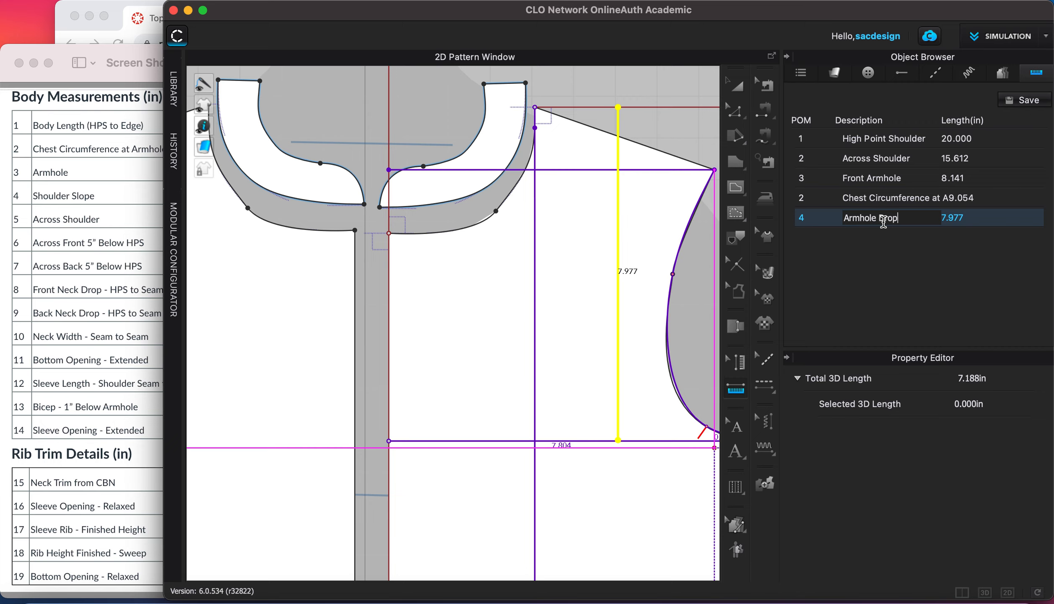
pyautogui.click(930, 285)
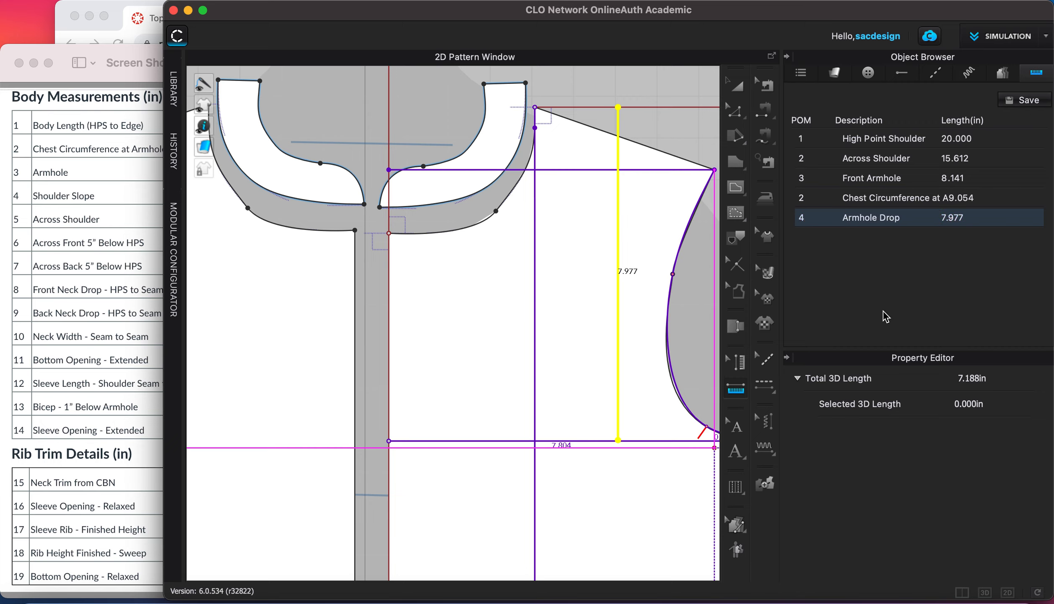
pyautogui.doubleClick(803, 218)
pyautogui.write('3')
pyautogui.click(825, 278)
# - Measure the shoulder slope vertically from the front piece's shoulder tip up to the horizontal internal line
pyautogui.scroll(-2, 671, 226)
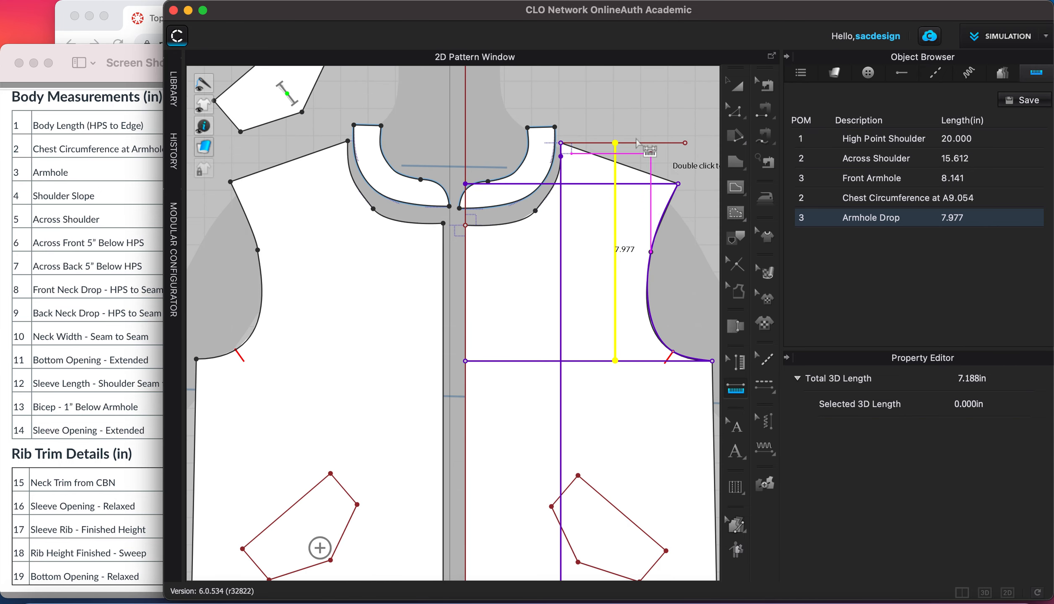
pyautogui.click(736, 111)
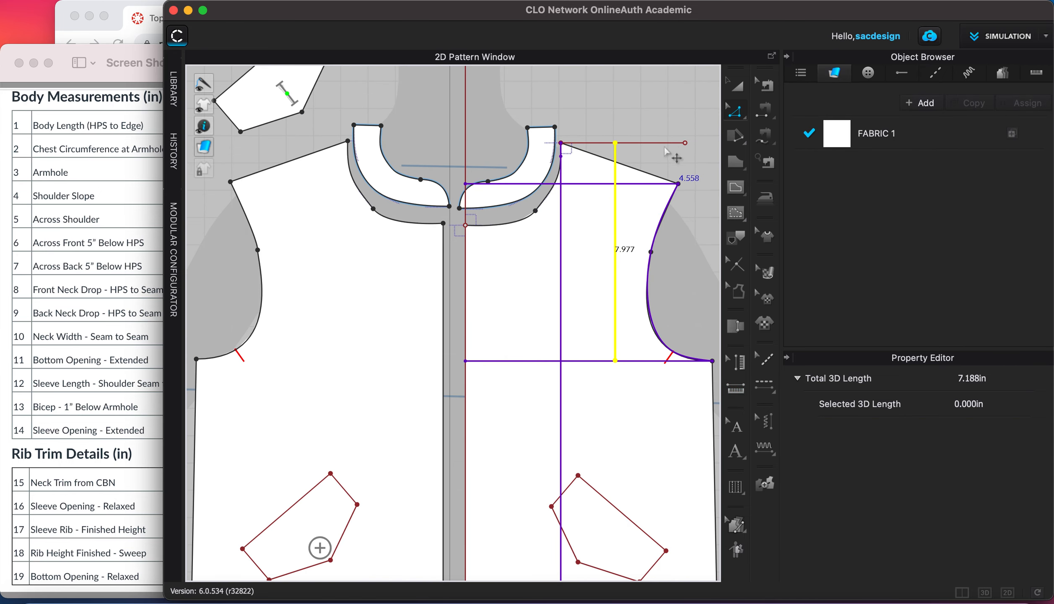
pyautogui.click(665, 143)
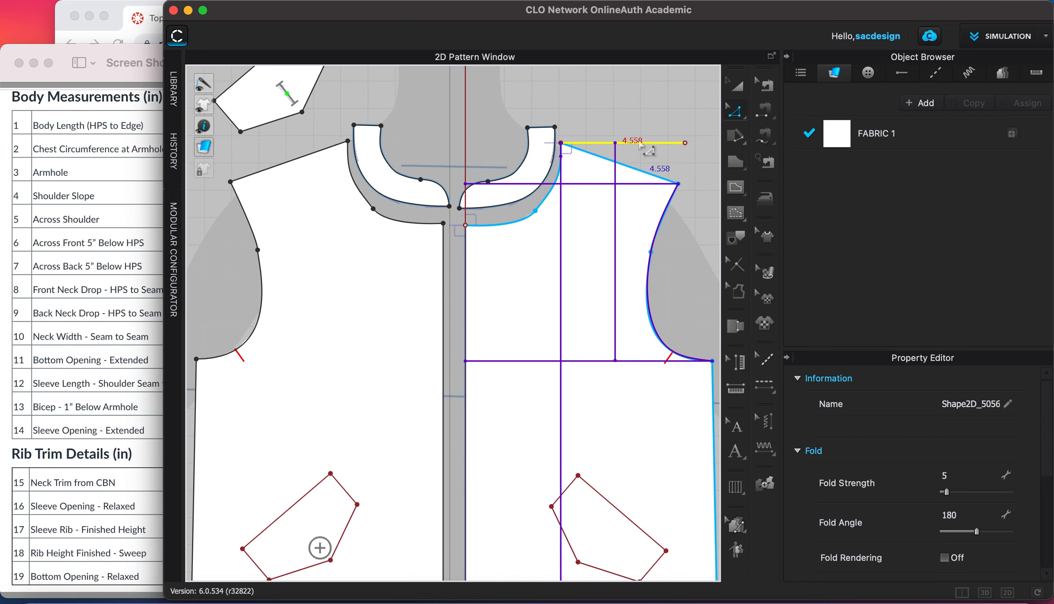
pyautogui.scroll(3, 680, 187)
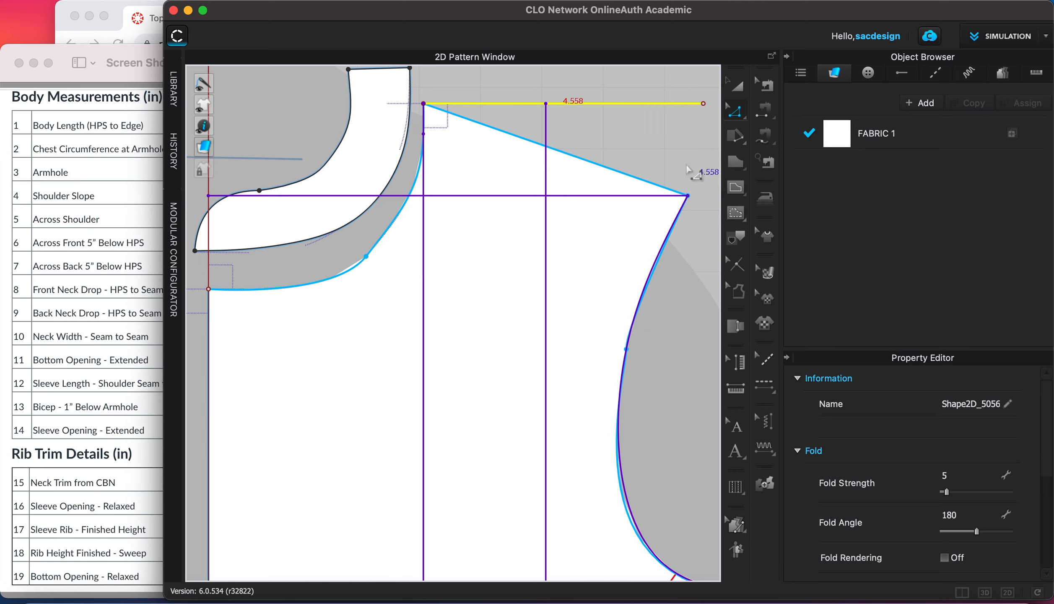
pyautogui.click(736, 389)
pyautogui.click(689, 196)
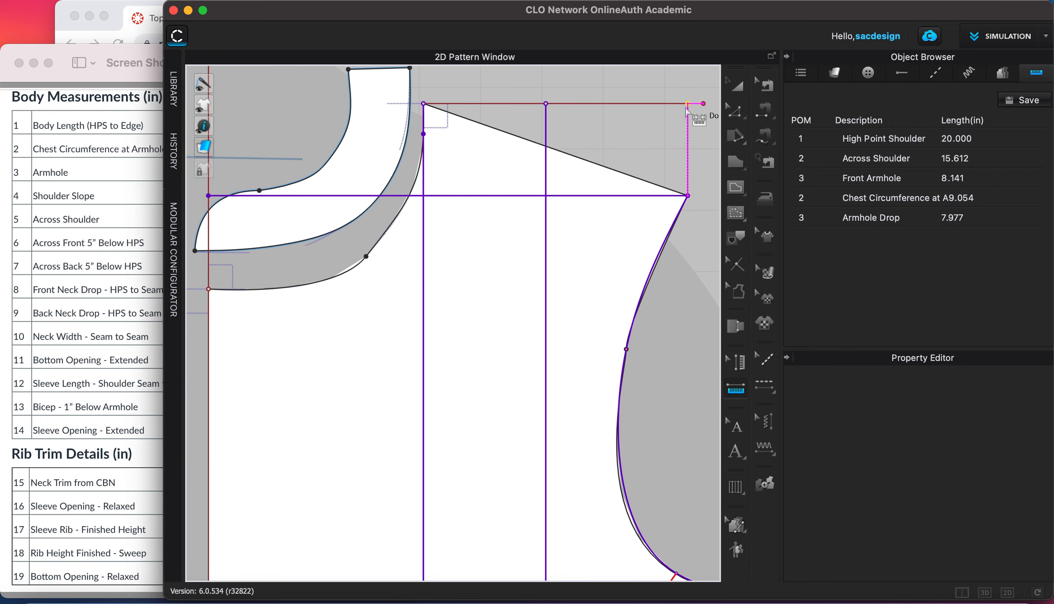
pyautogui.scroll(2, 686, 107)
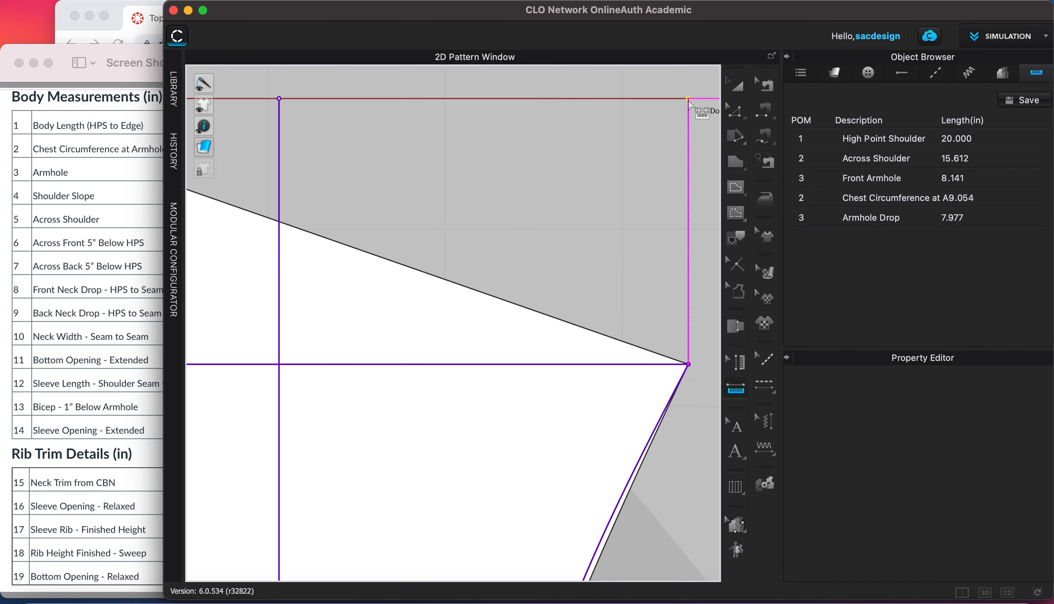
pyautogui.click(688, 99)
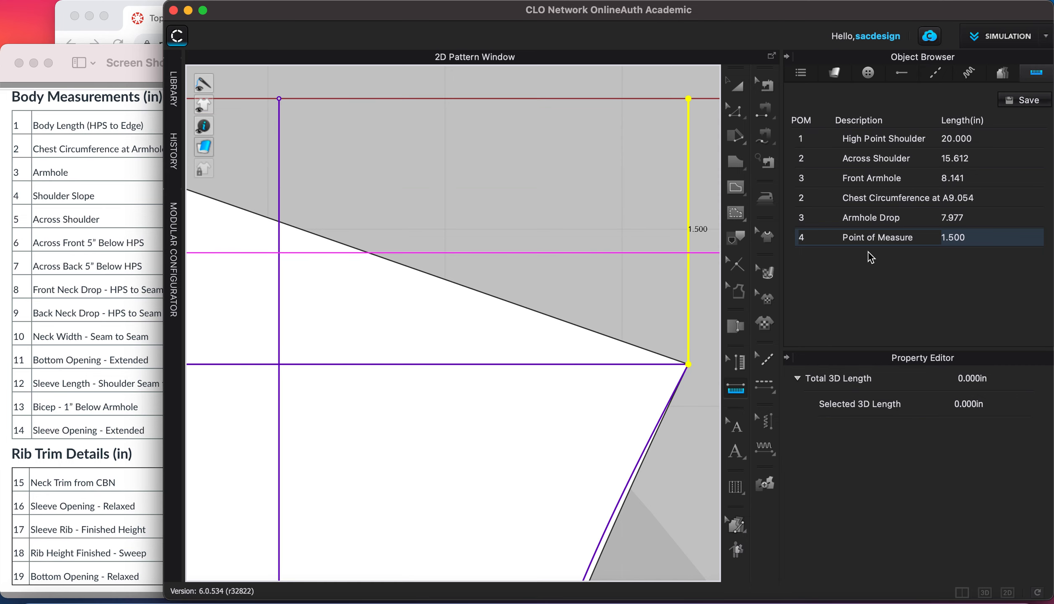
# - Check the measurement numbering in the spec sheet and renumber the Across Shoulder point of measure as POM 5
pyautogui.doubleClick(806, 238)
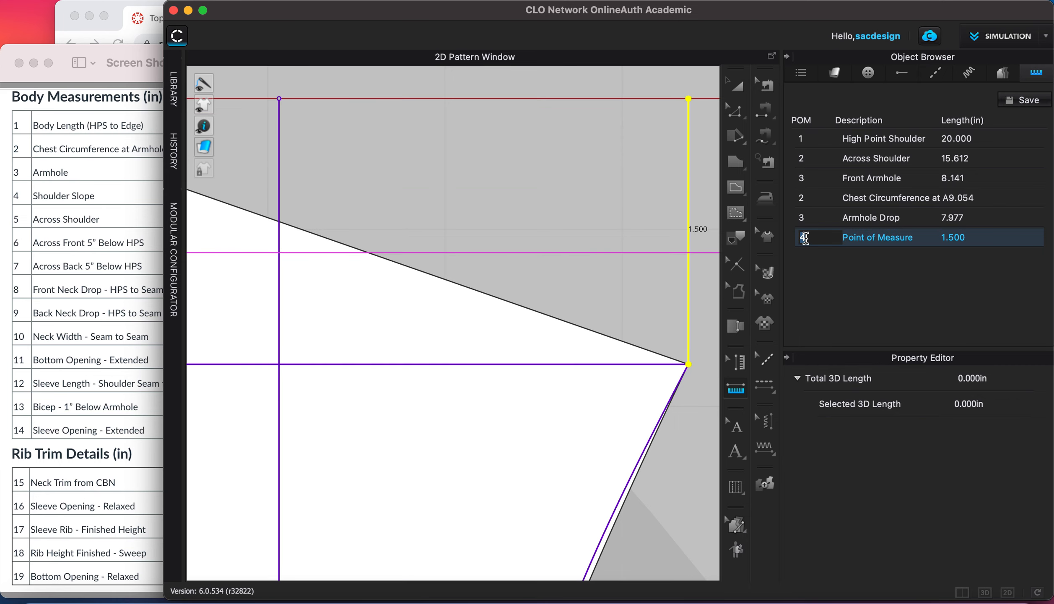
pyautogui.click(113, 194)
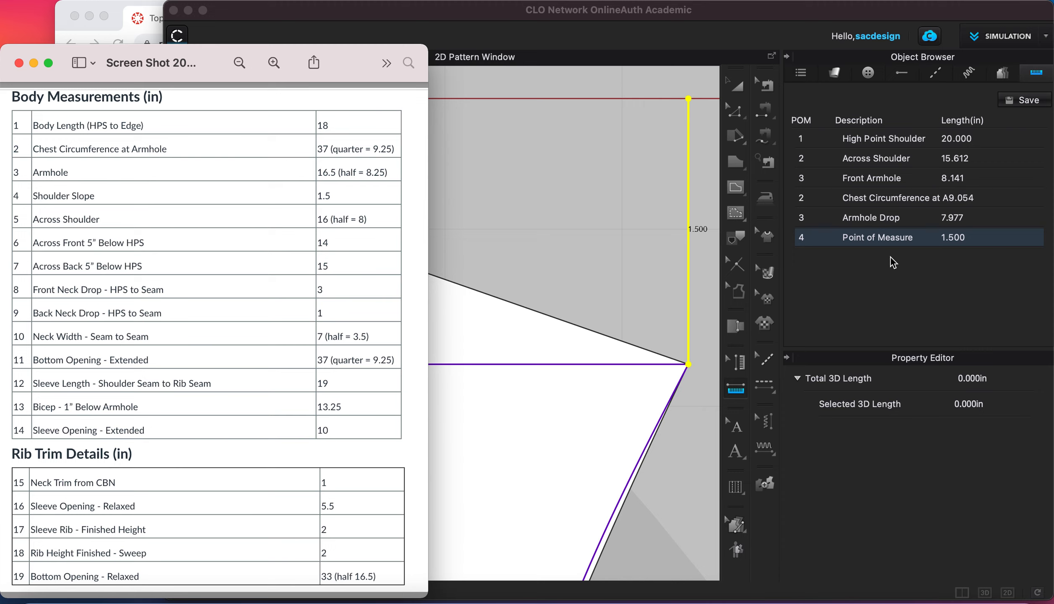
pyautogui.click(799, 158)
pyautogui.doubleClick(801, 158)
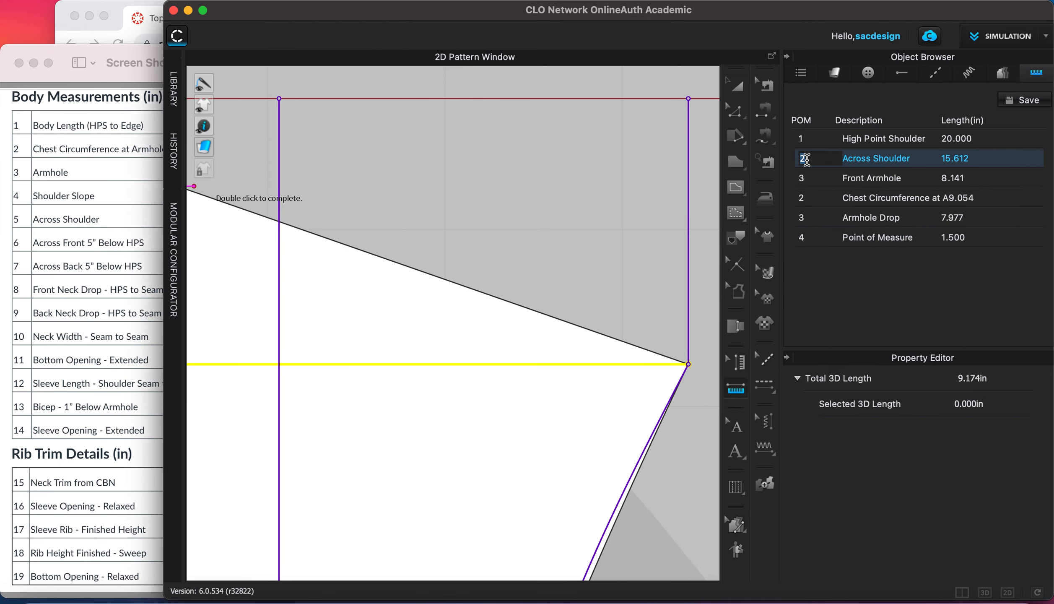
pyautogui.write('5')
pyautogui.press('Return')
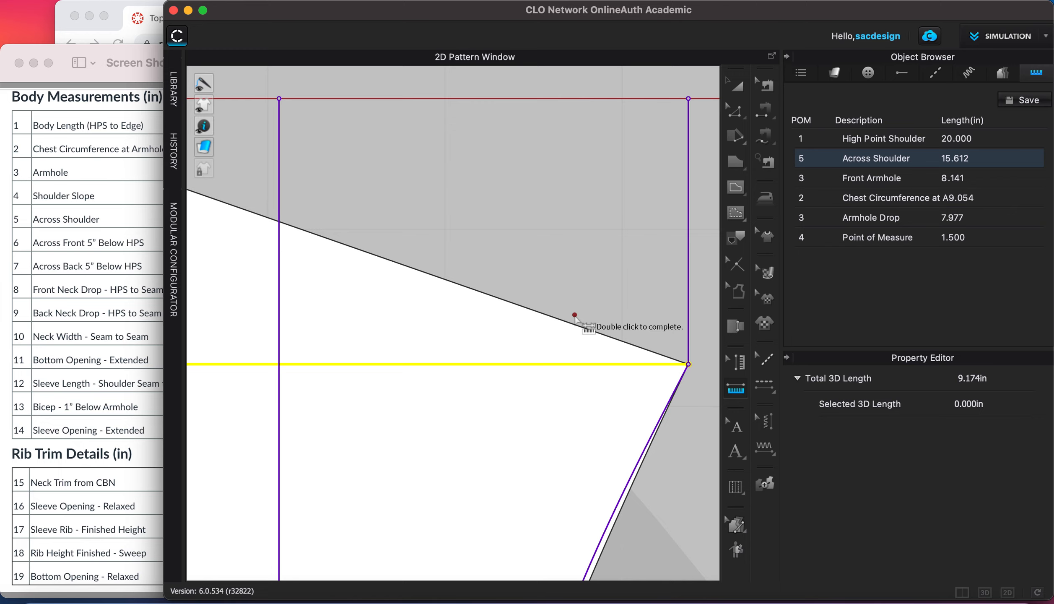
pyautogui.scroll(2, 575, 314)
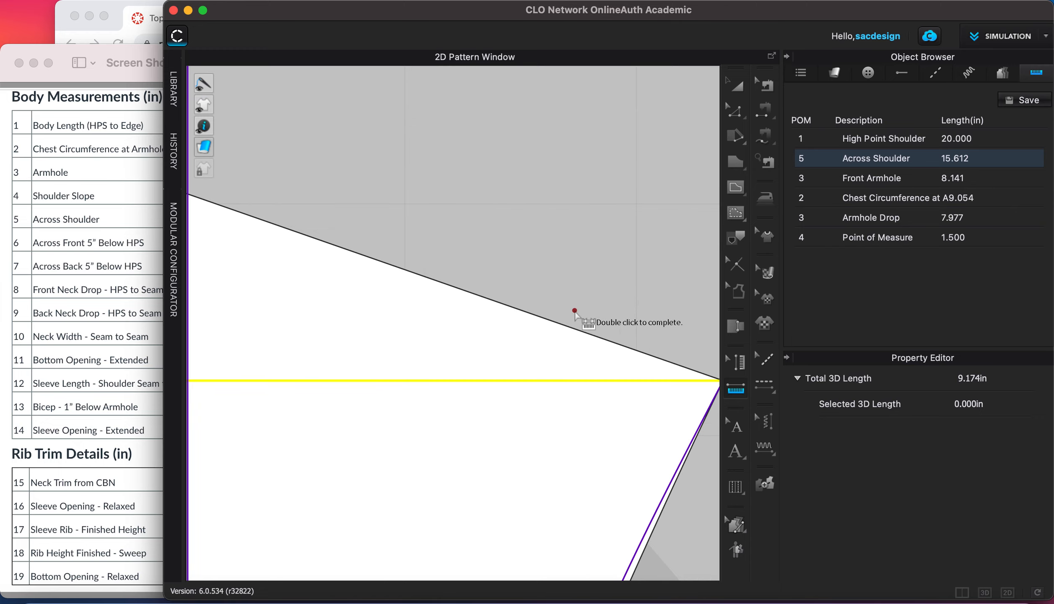
pyautogui.scroll(-7, 575, 312)
pyautogui.click(735, 112)
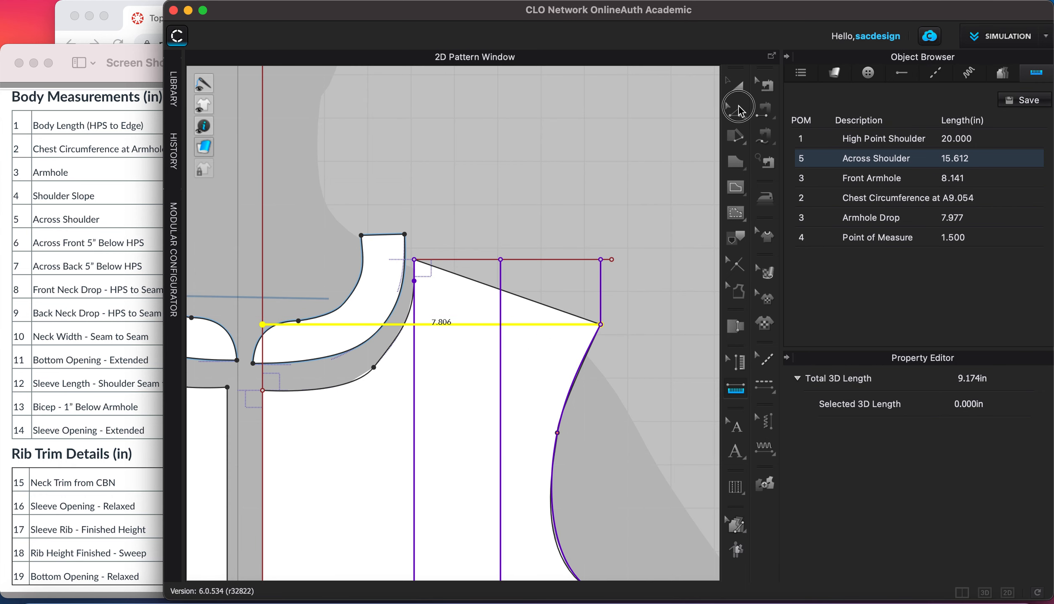
pyautogui.click(481, 263)
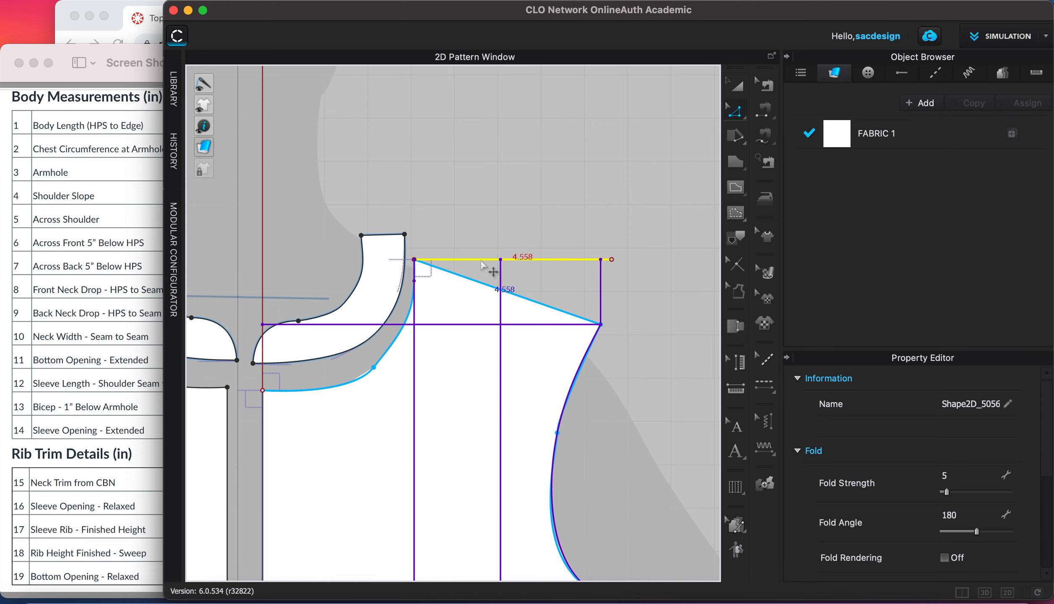
pyautogui.rightClick(482, 262)
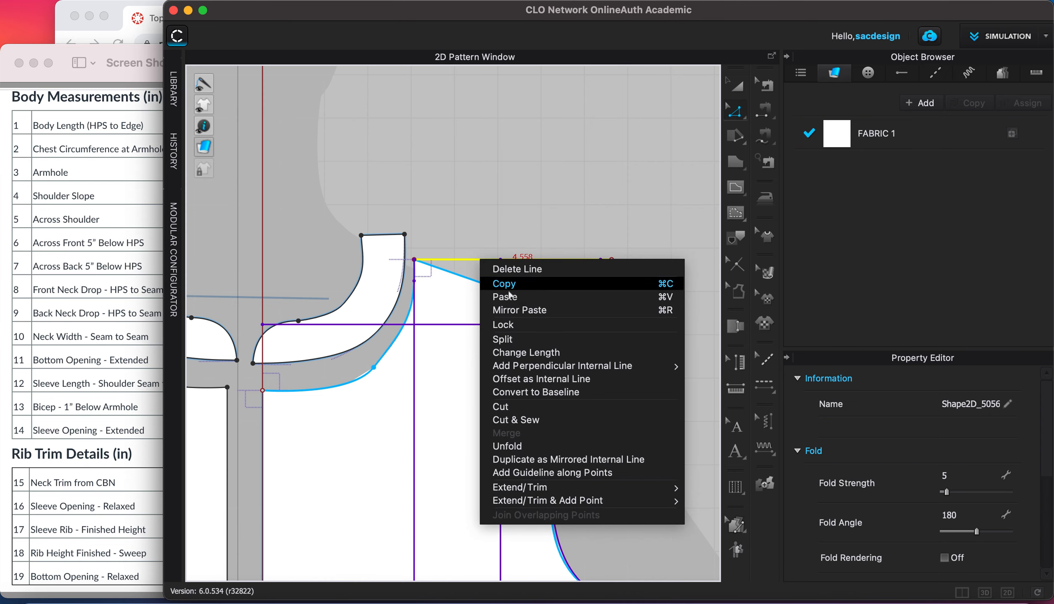
pyautogui.click(554, 379)
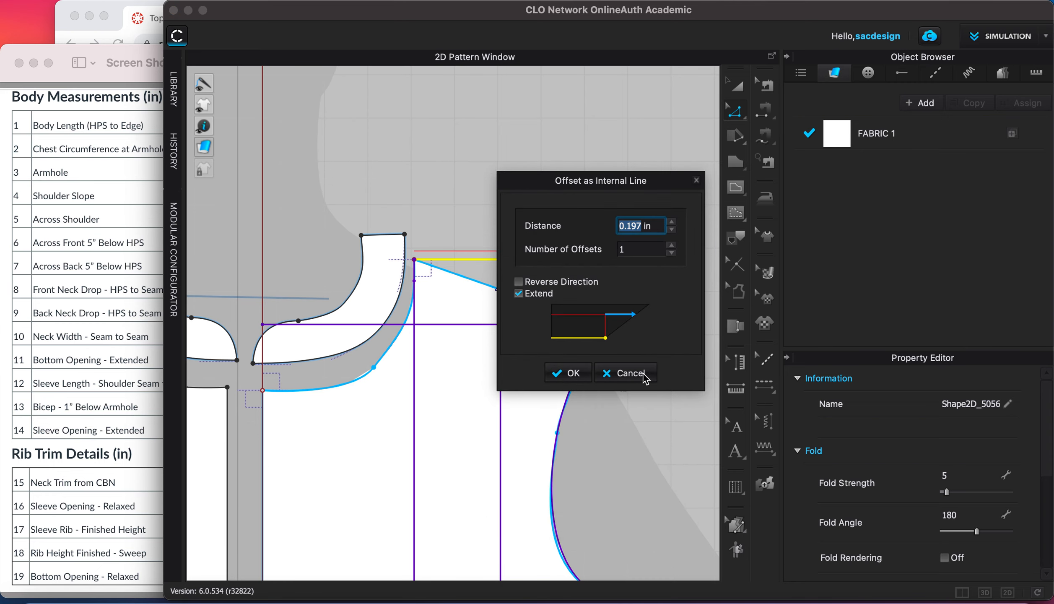
pyautogui.click(629, 373)
# - Offset the horizontal line at the high point shoulder as an internal line 5 in away, in reverse direction to fall below it
pyautogui.scroll(-3, 437, 369)
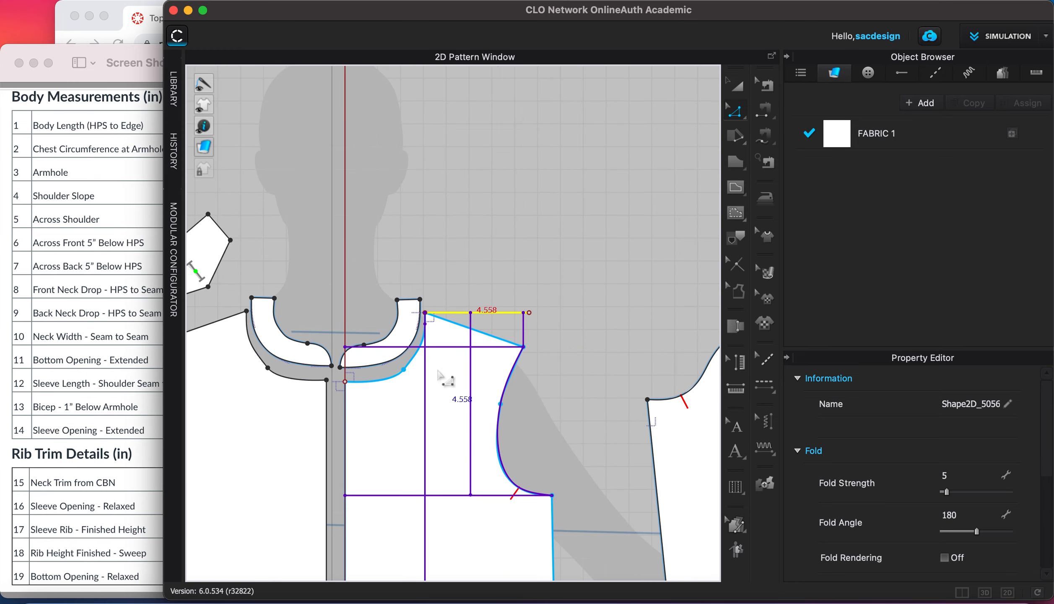
pyautogui.moveTo(437, 370); pyautogui.dragTo(544, 342, button='middle')
pyautogui.rightClick(557, 286)
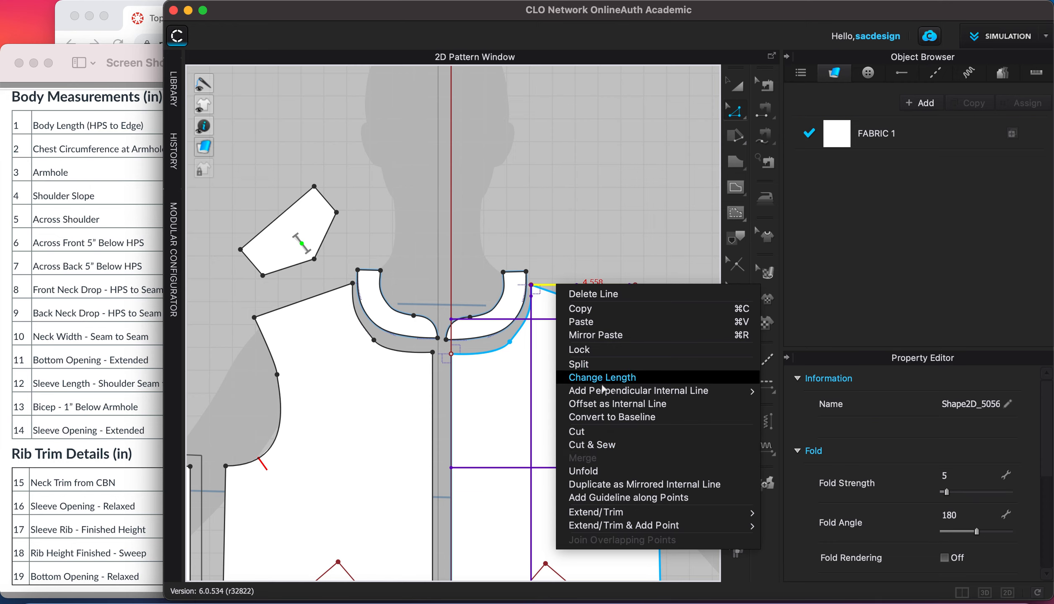
pyautogui.moveTo(602, 394)
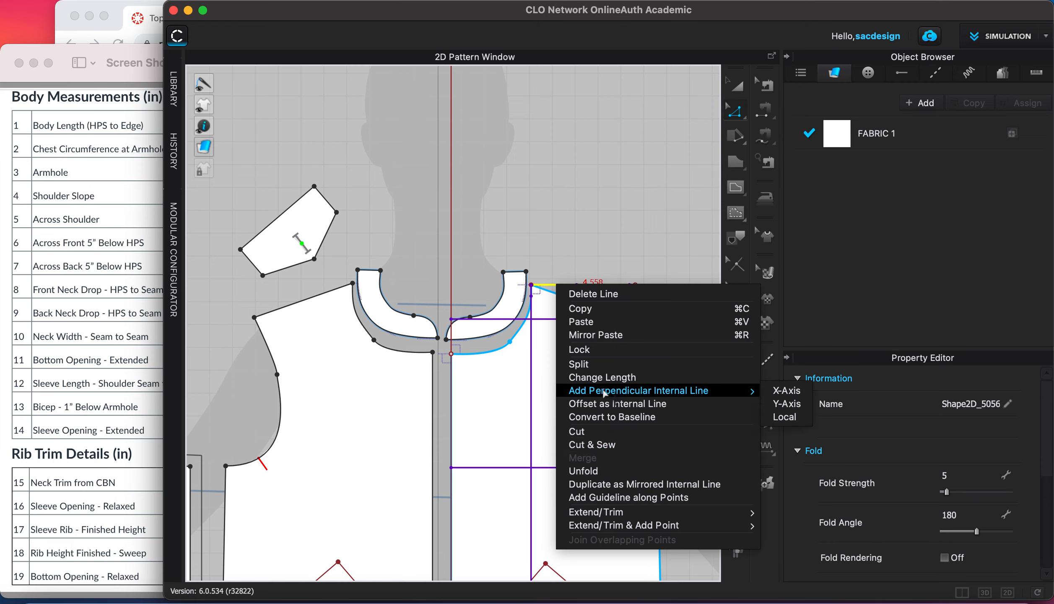
pyautogui.click(604, 392)
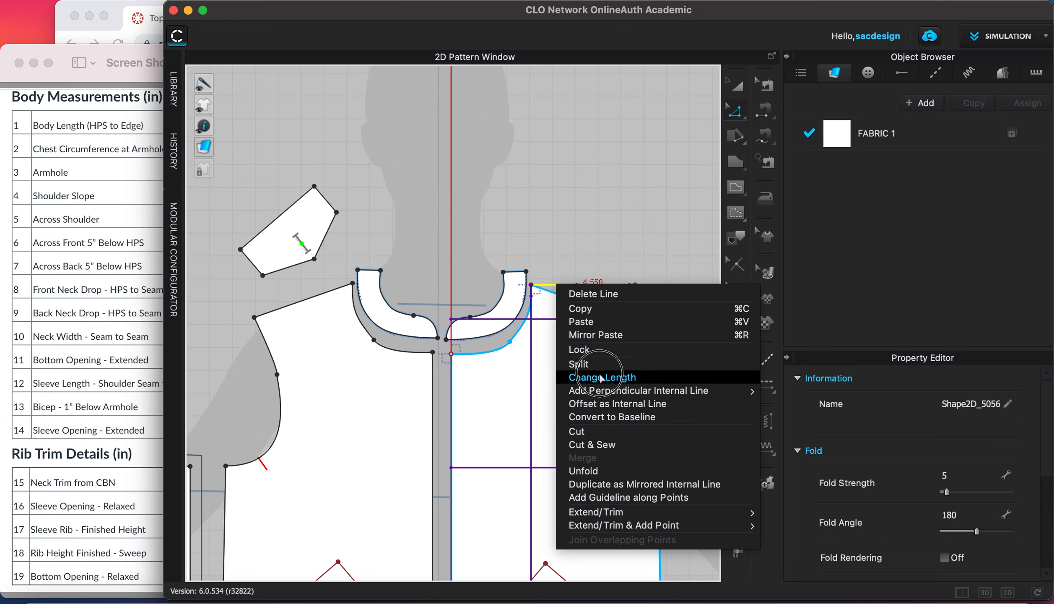
pyautogui.click(604, 405)
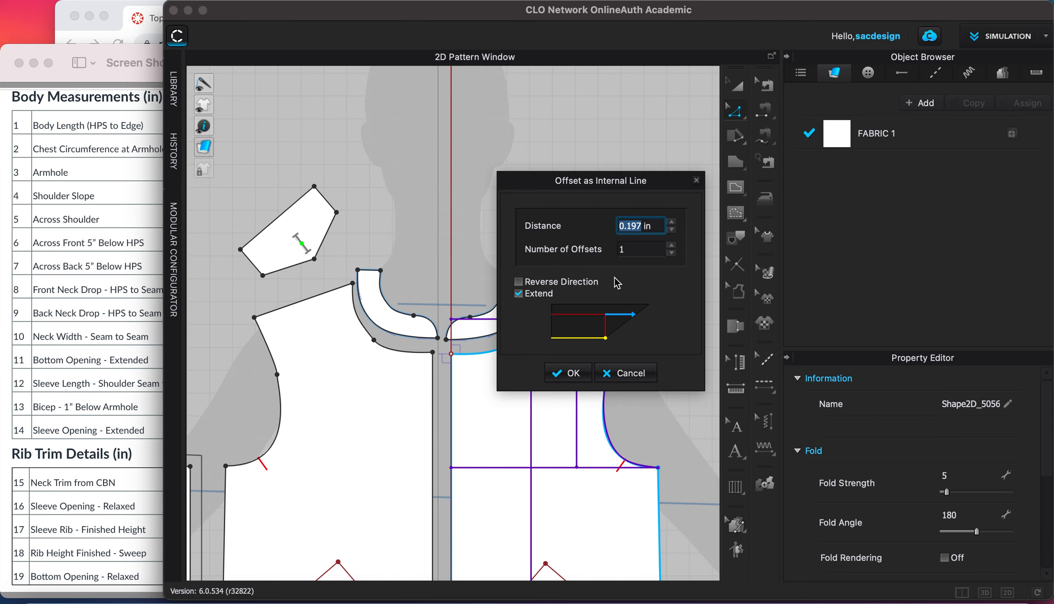
pyautogui.moveTo(659, 184); pyautogui.dragTo(383, 186)
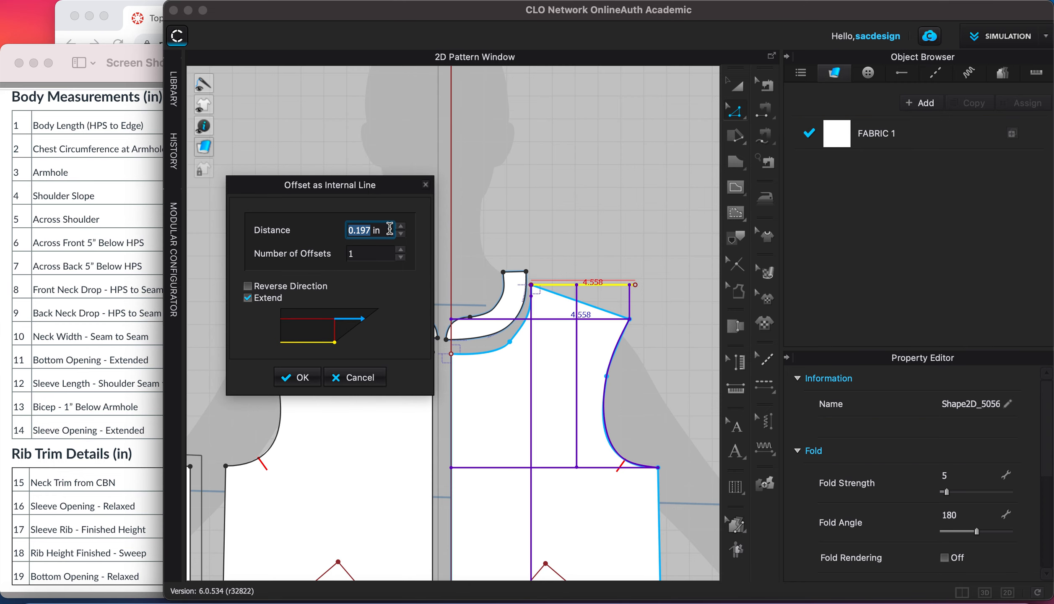
pyautogui.write('5')
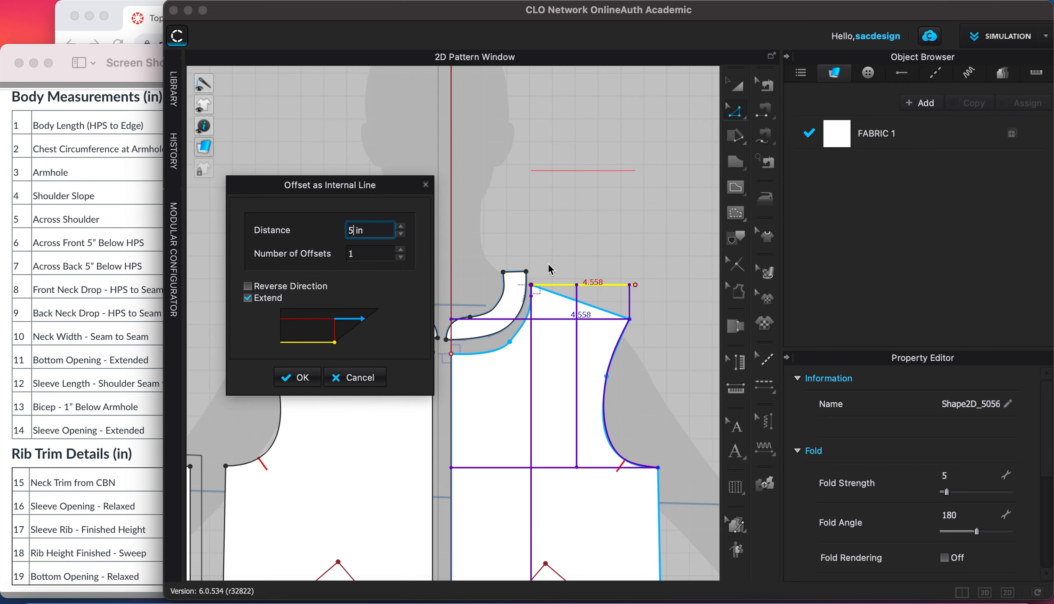
pyautogui.click(282, 286)
pyautogui.click(289, 376)
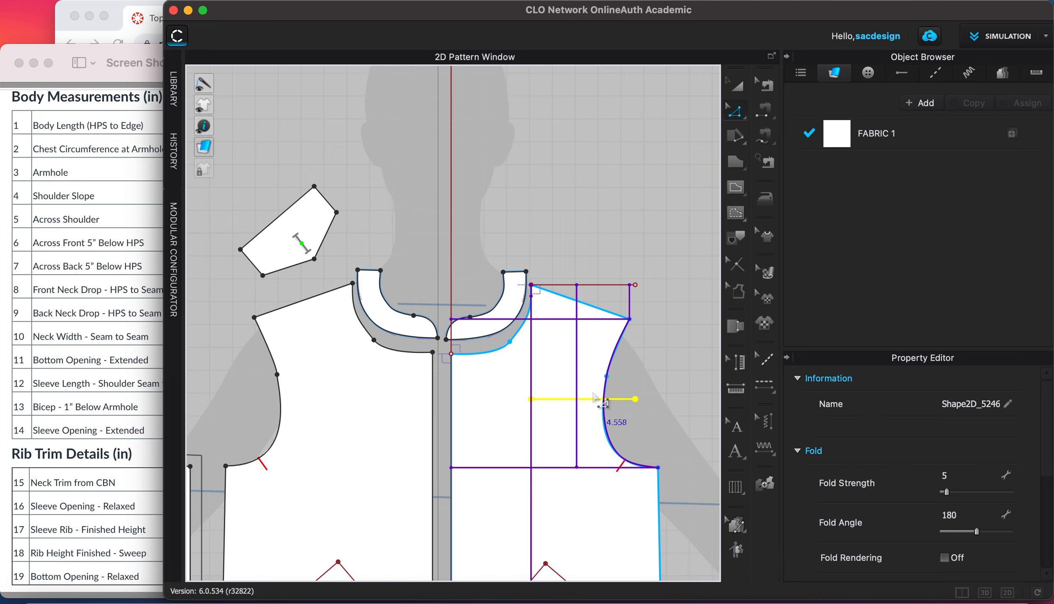
# - Begin a point of measure along the new offset line, from the front piece's armhole to its center front edge
pyautogui.scroll(-5, 595, 396)
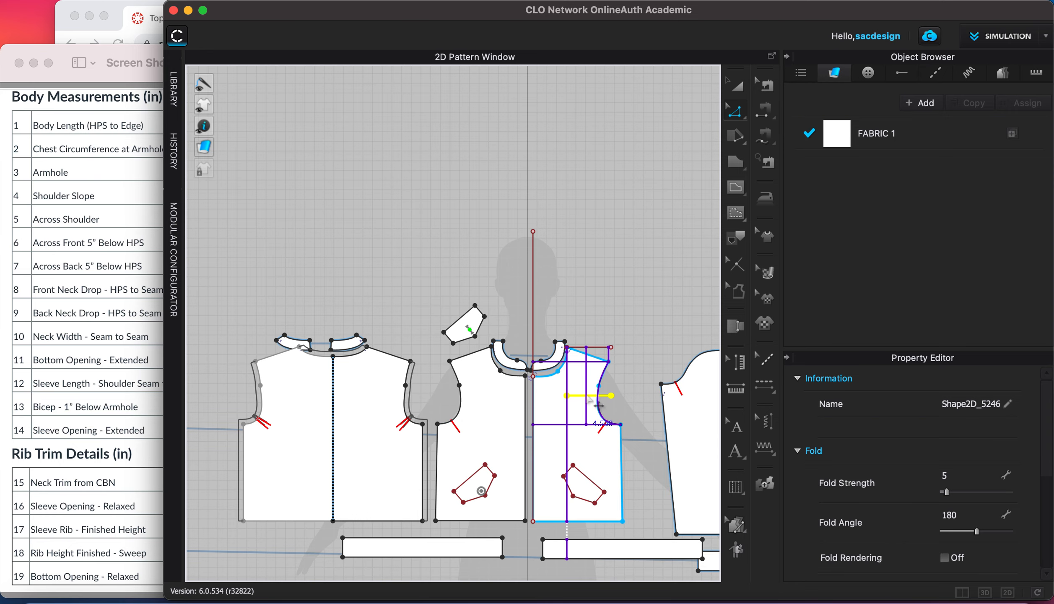
pyautogui.scroll(5, 528, 410)
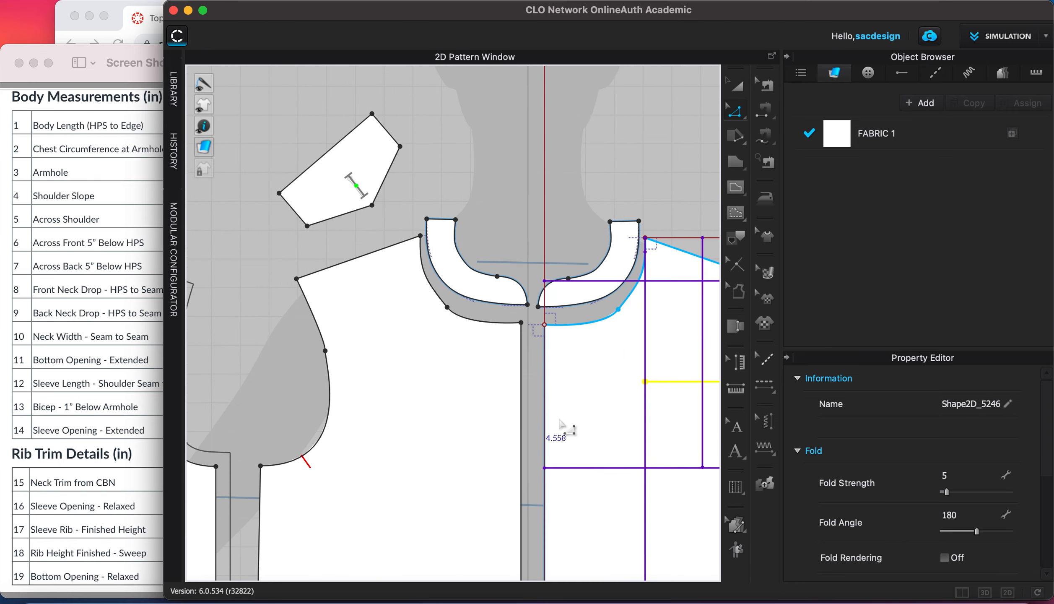
pyautogui.moveTo(581, 427); pyautogui.dragTo(430, 423, button='middle')
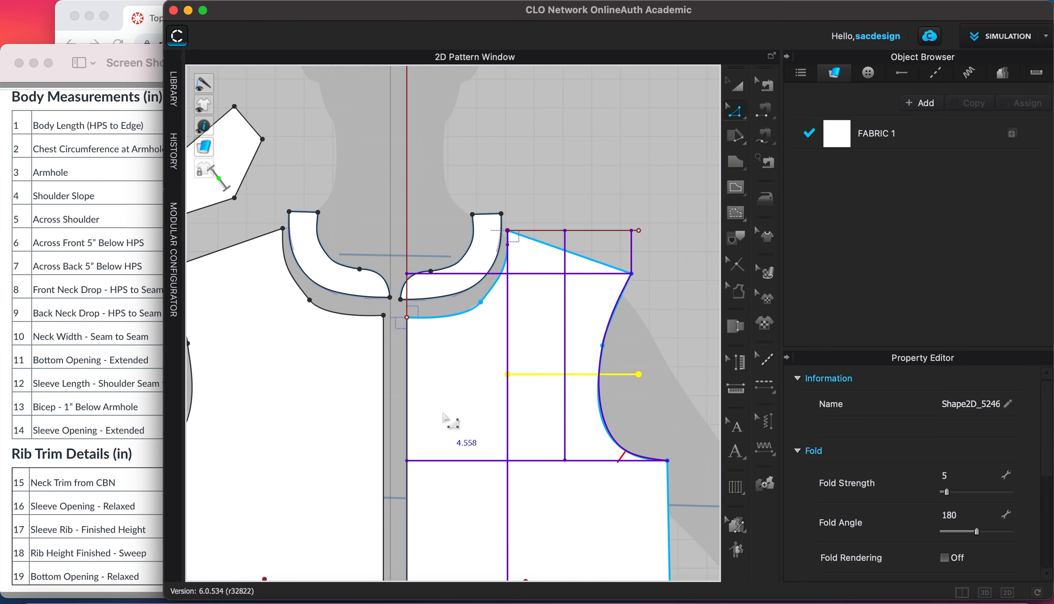
pyautogui.click(734, 393)
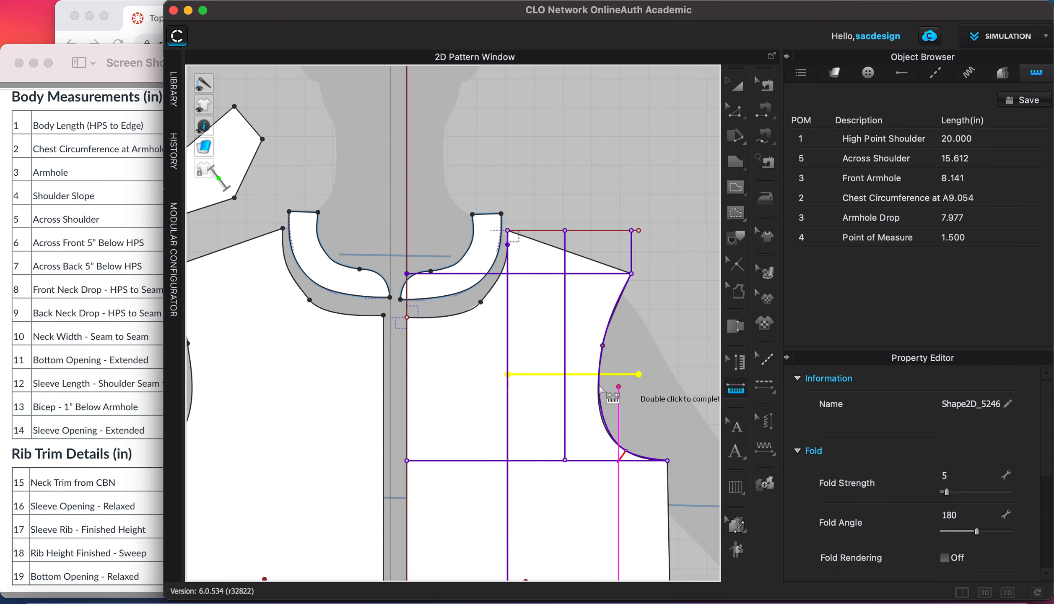
pyautogui.scroll(4, 598, 374)
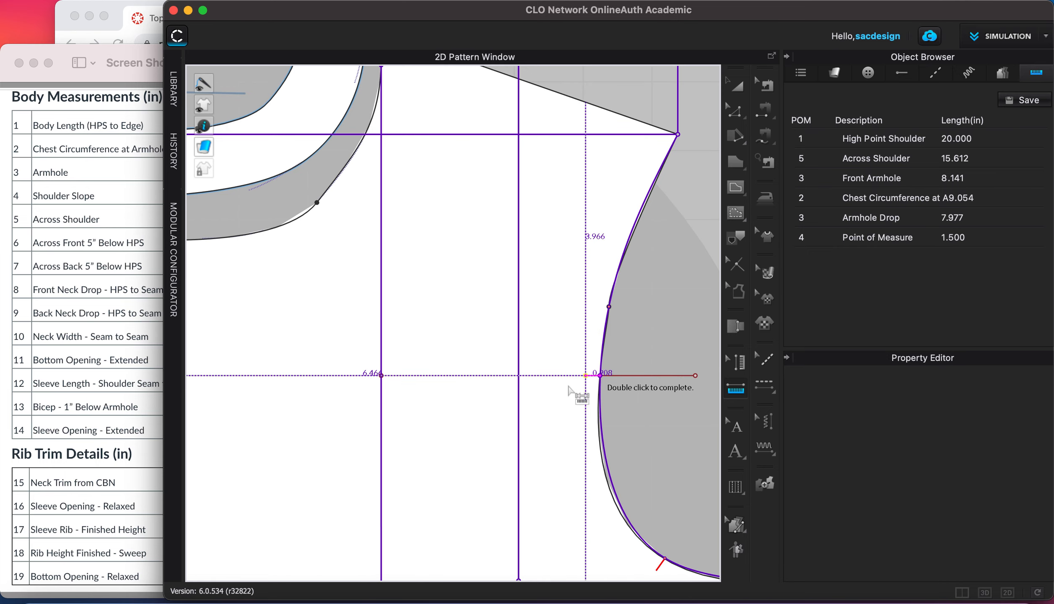
pyautogui.scroll(-4, 574, 393)
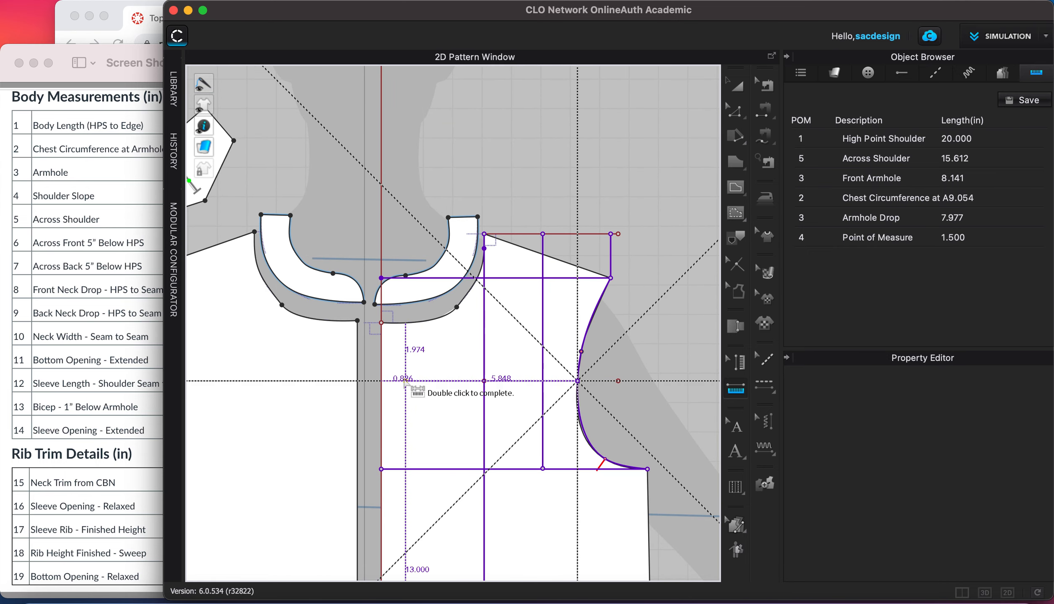
pyautogui.scroll(3, 394, 380)
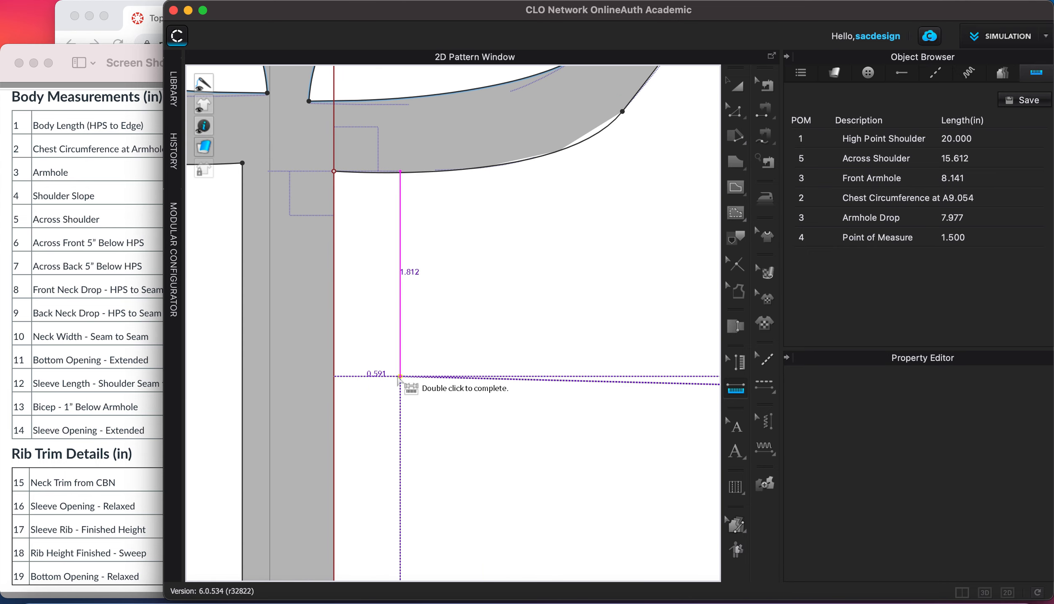
pyautogui.click(333, 393)
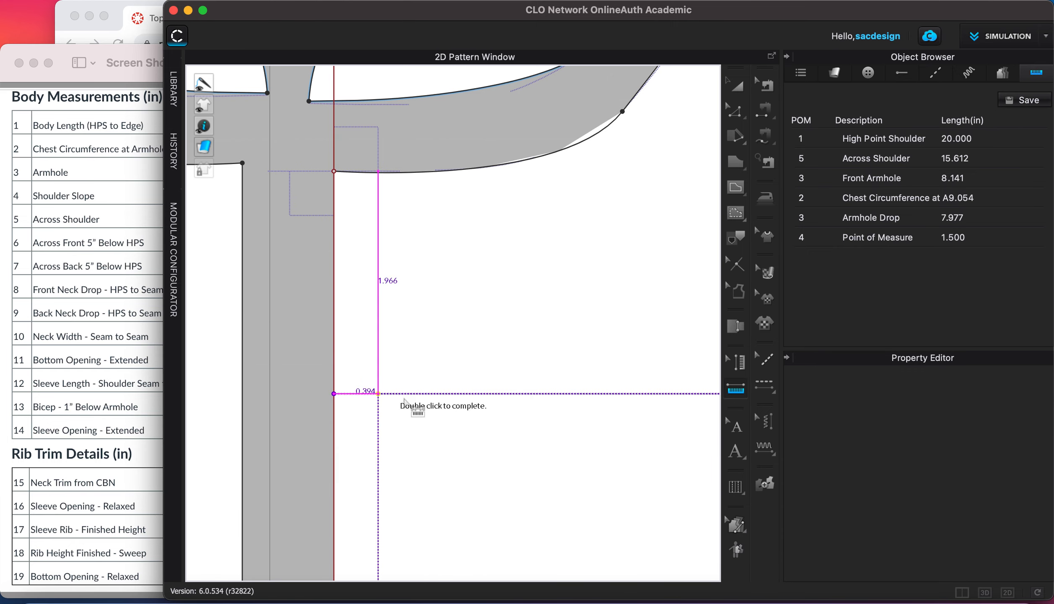
# - Continue the measurement across the gap onto the opposite front piece and finish it at that piece's armhole
pyautogui.scroll(-3, 512, 399)
pyautogui.scroll(-3, 601, 419)
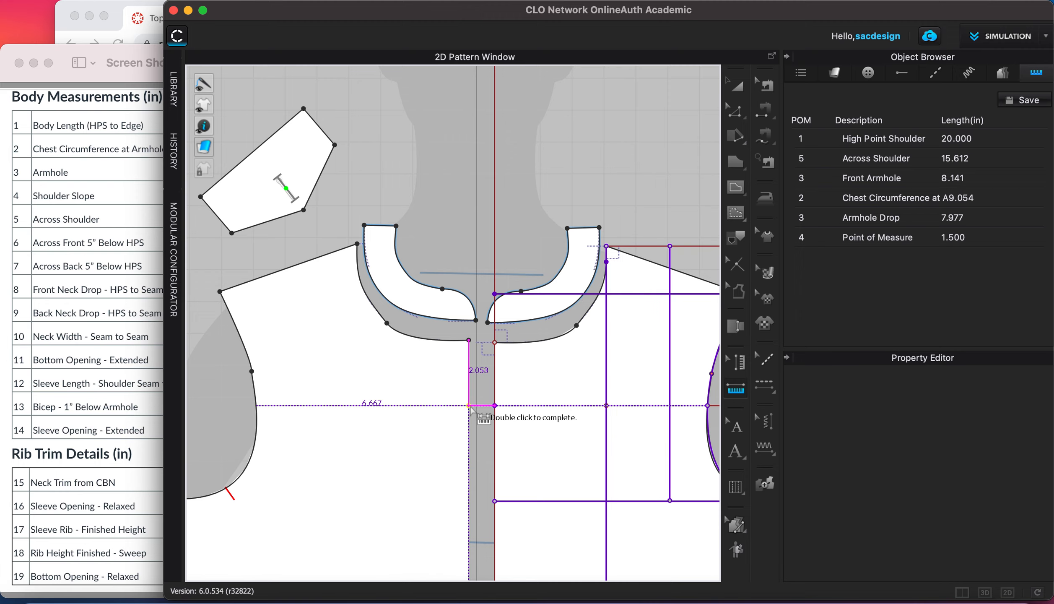
pyautogui.click(469, 406)
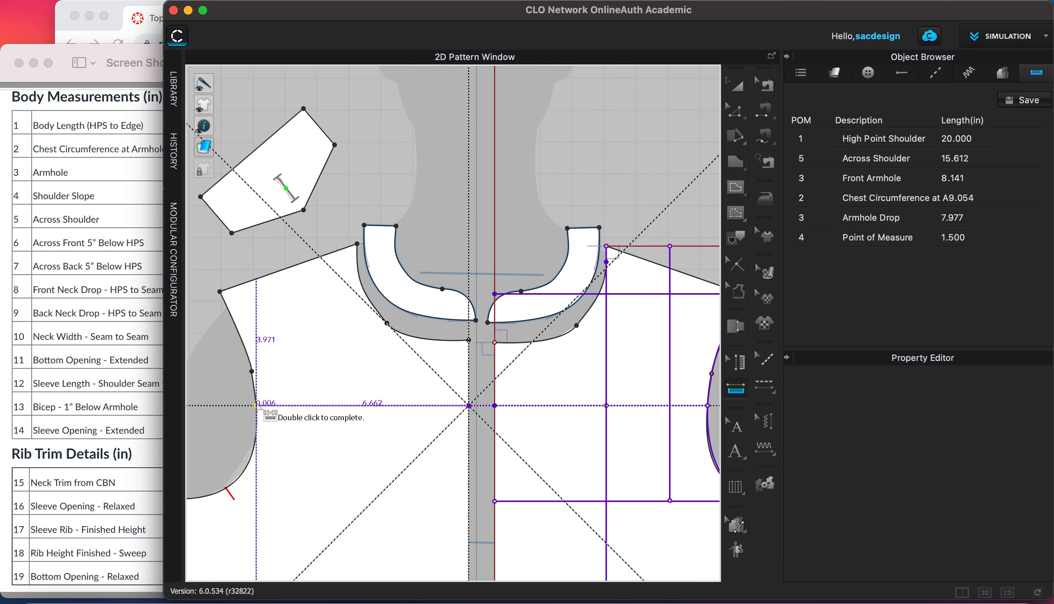
pyautogui.scroll(5, 257, 406)
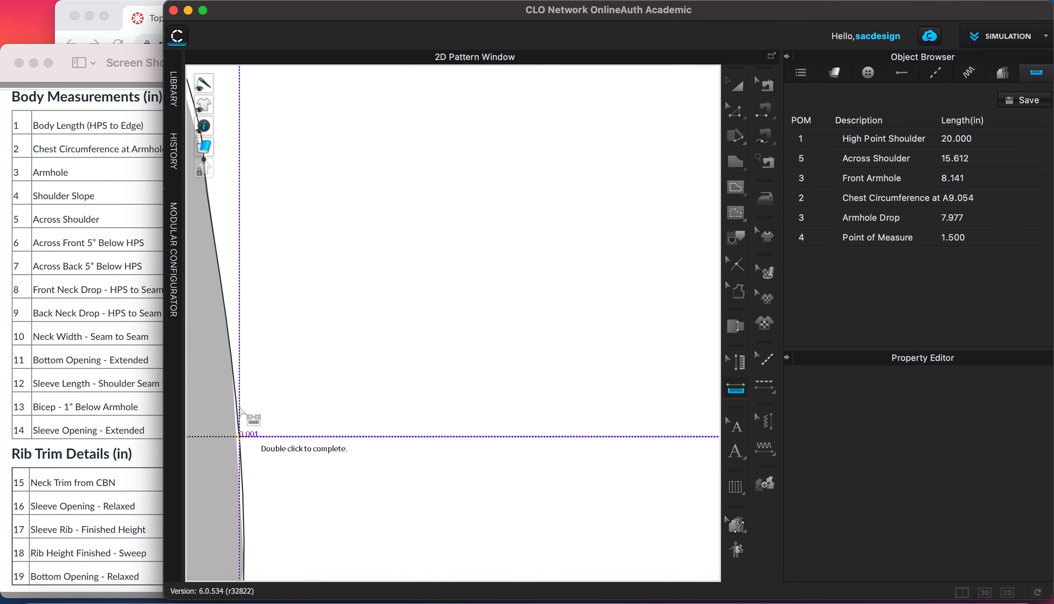
pyautogui.click(238, 436)
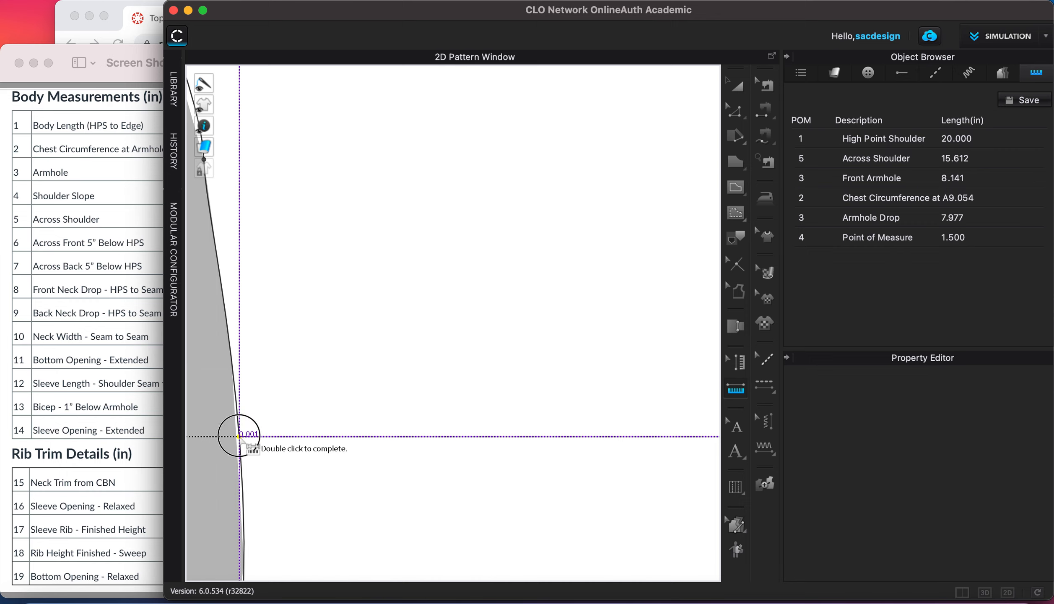
pyautogui.doubleClick(239, 435)
pyautogui.scroll(-5, 299, 486)
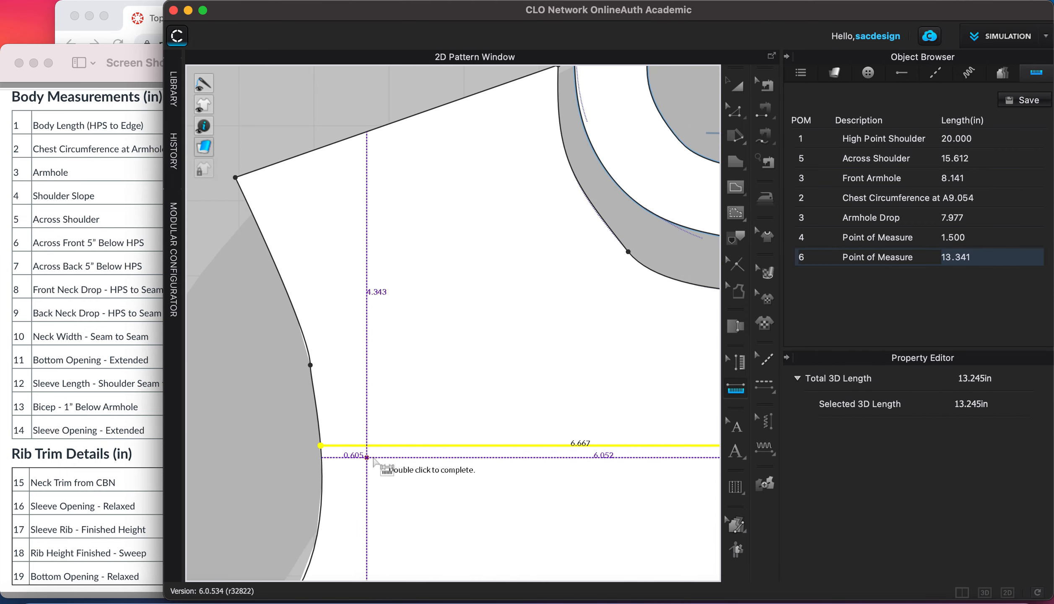
# - Add another point of measure along the offset line between armhole and center front, on the front piece with the internal lines only
pyautogui.scroll(-4, 374, 461)
pyautogui.moveTo(560, 492); pyautogui.dragTo(372, 418, button='middle')
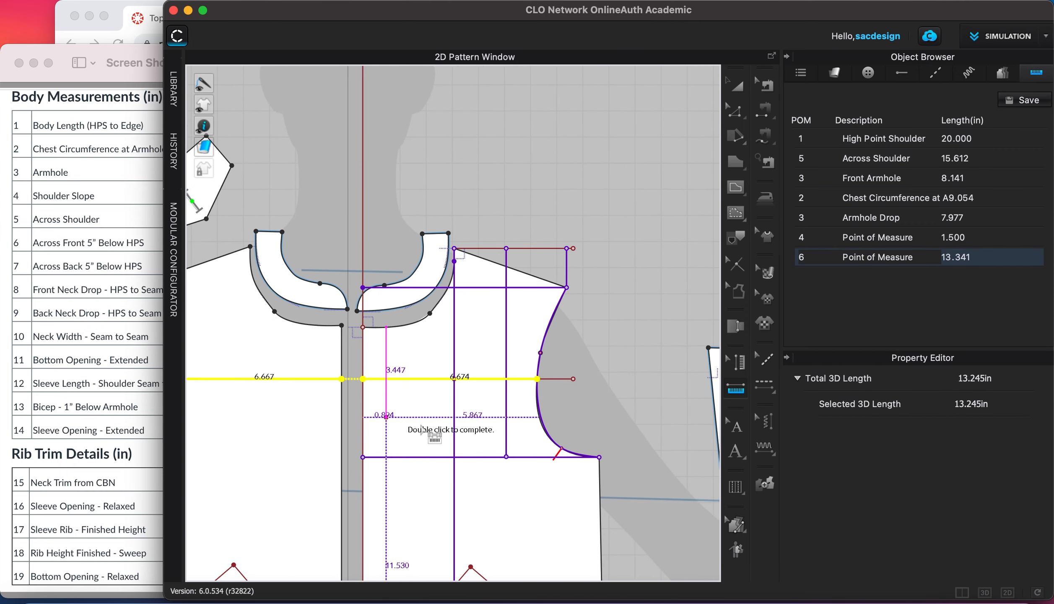
pyautogui.click(545, 385)
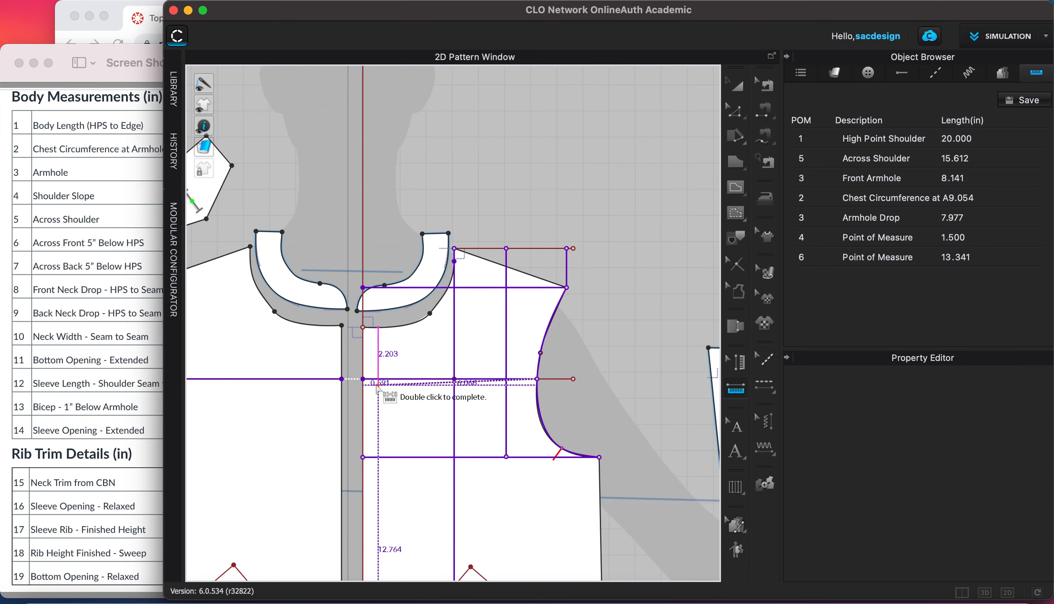
pyautogui.click(363, 379)
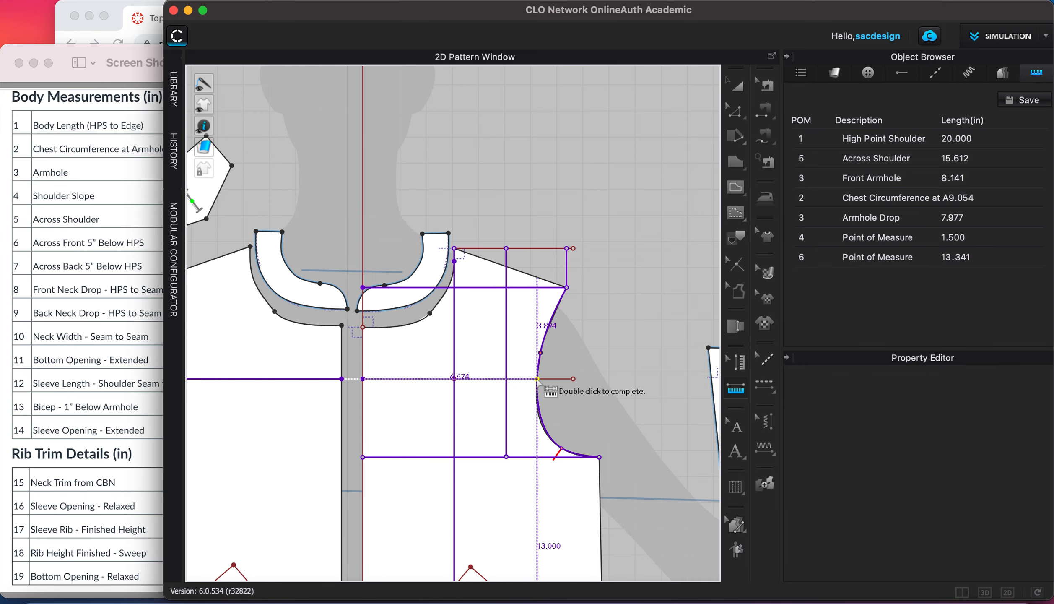
pyautogui.doubleClick(538, 379)
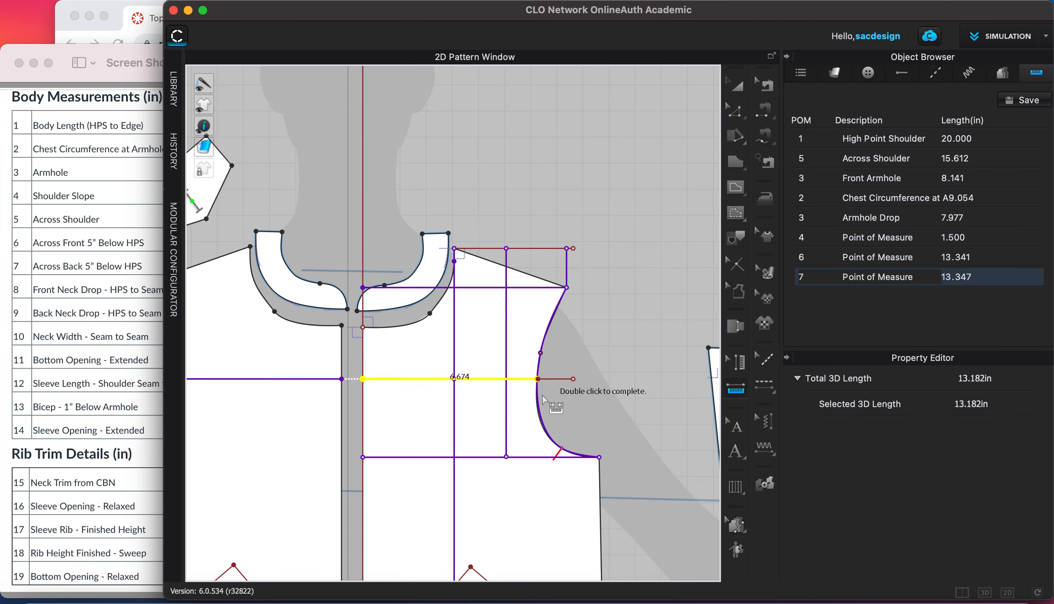
pyautogui.scroll(5, 509, 392)
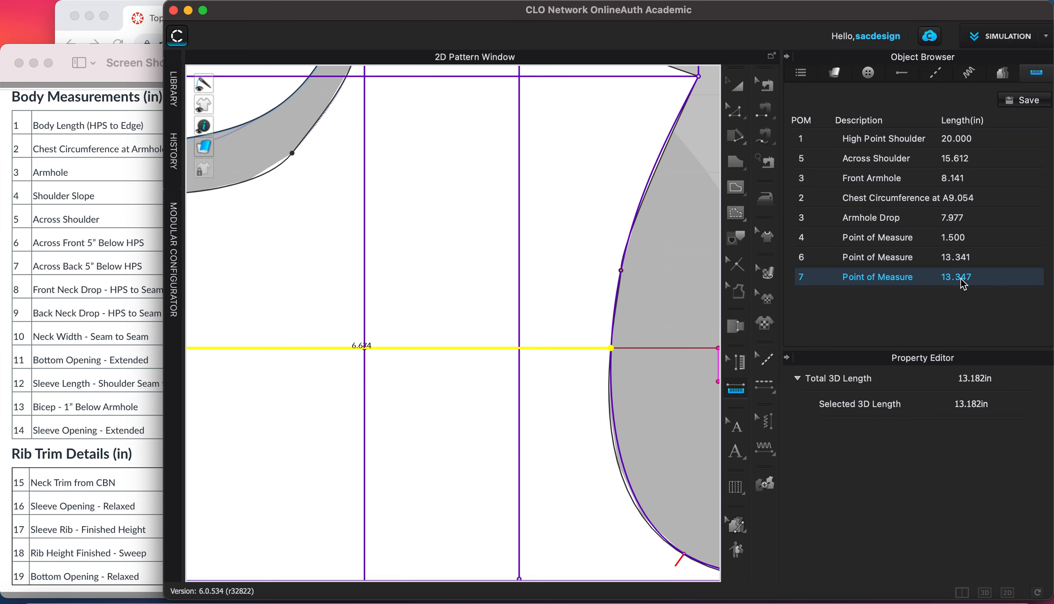
pyautogui.scroll(-5, 635, 482)
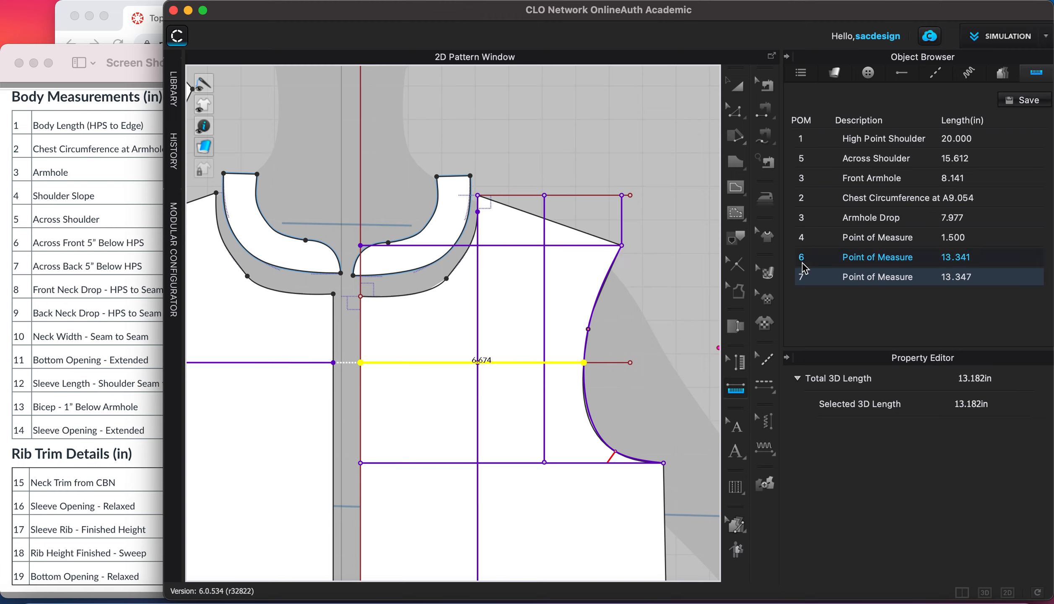
# - Label the newest point of measure, POM 7, as Across Front 5" below HPS
pyautogui.doubleClick(879, 277)
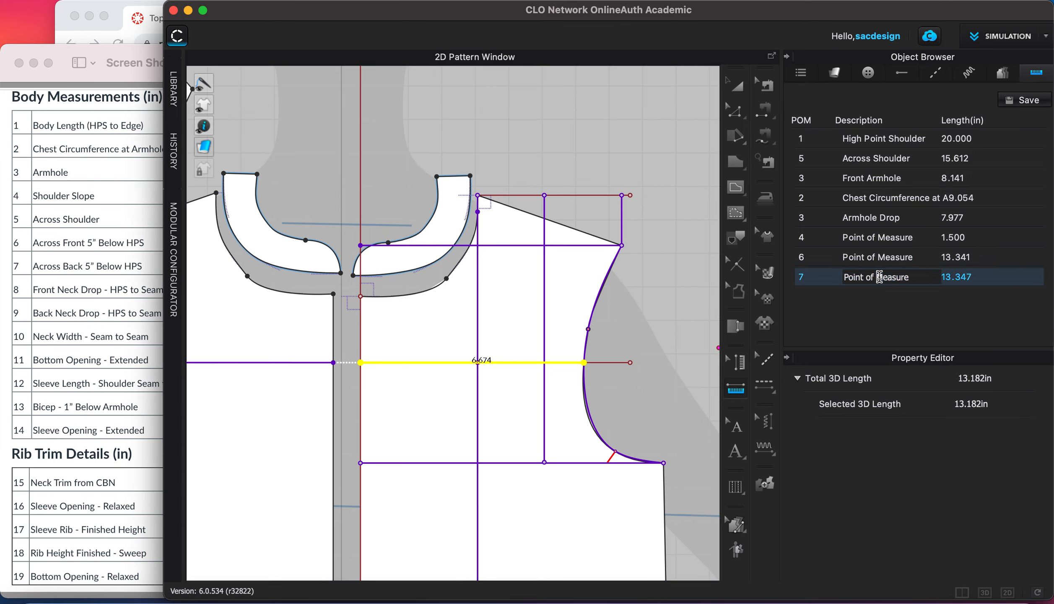
pyautogui.moveTo(906, 283); pyautogui.dragTo(817, 284)
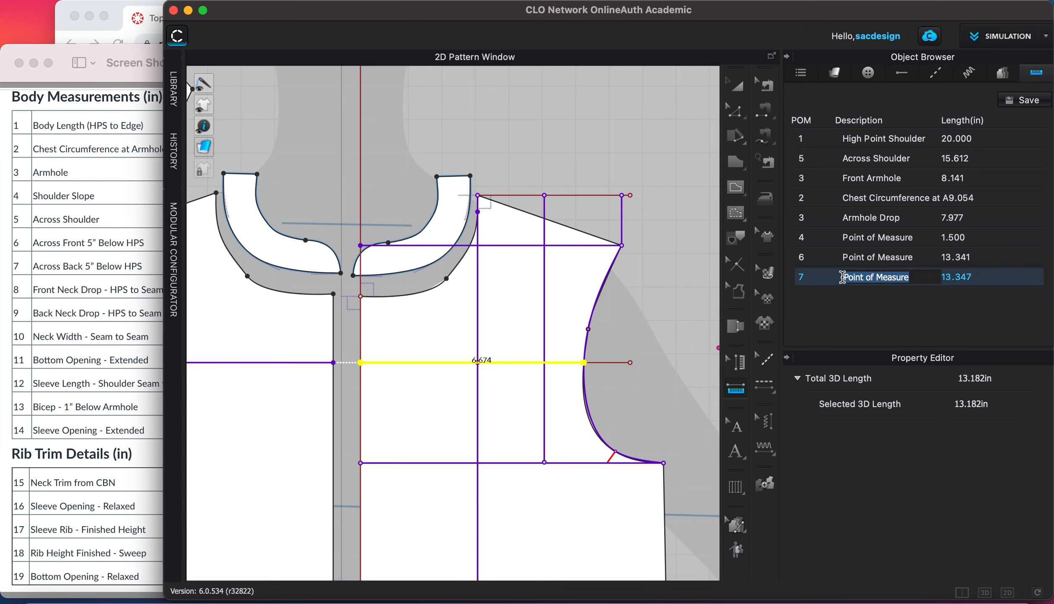
pyautogui.write('Across Front 5"')
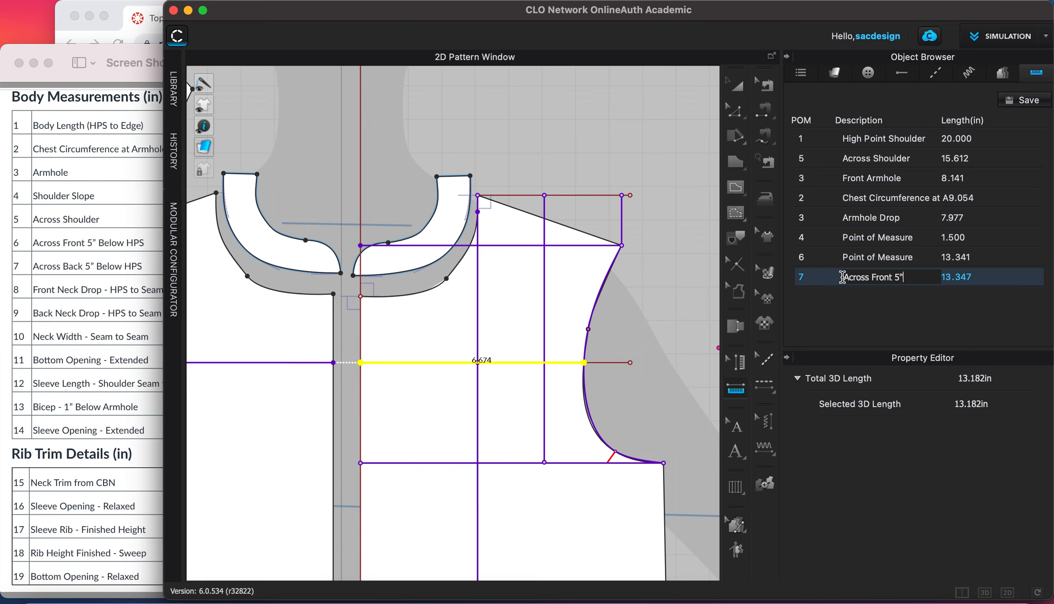
pyautogui.write(' below HPS')
pyautogui.click(804, 257)
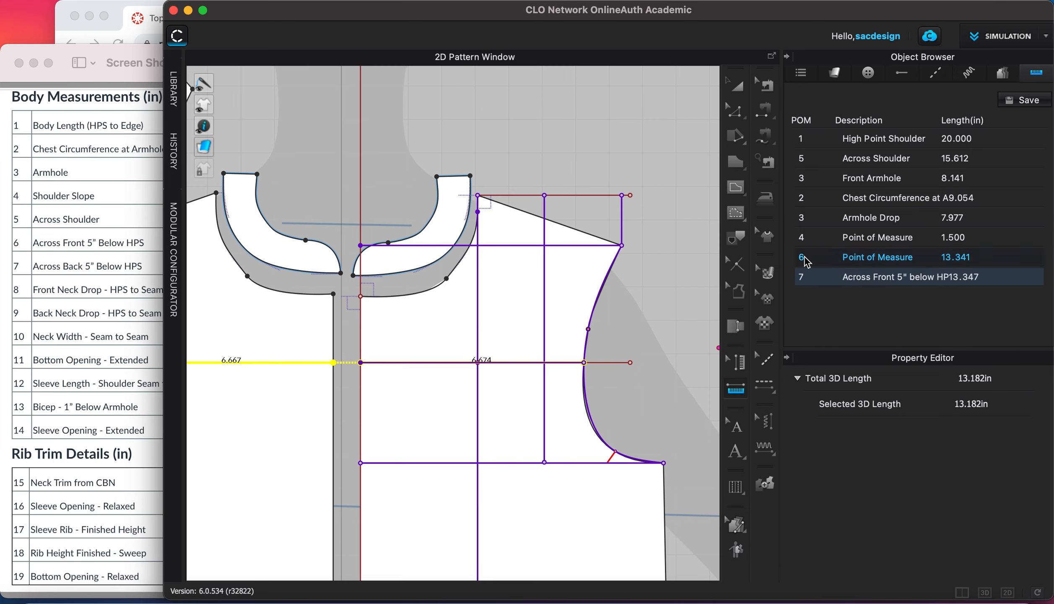
# - Label POM 6, the measurement spanning both front pieces, as Across Front 5" below HPS
pyautogui.click(908, 258)
pyautogui.doubleClick(906, 256)
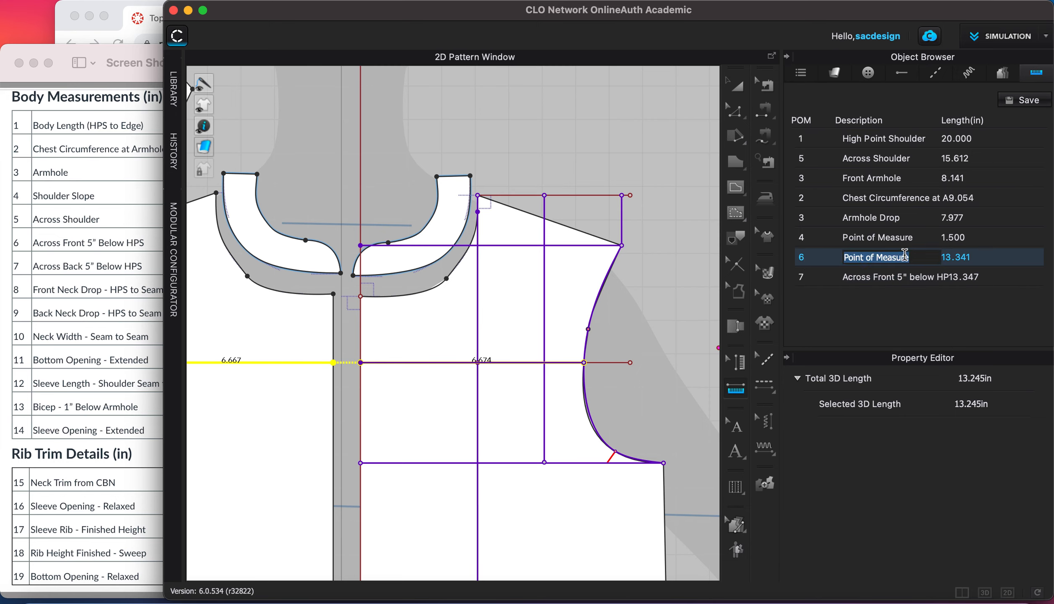
pyautogui.doubleClick(808, 258)
pyautogui.doubleClick(874, 257)
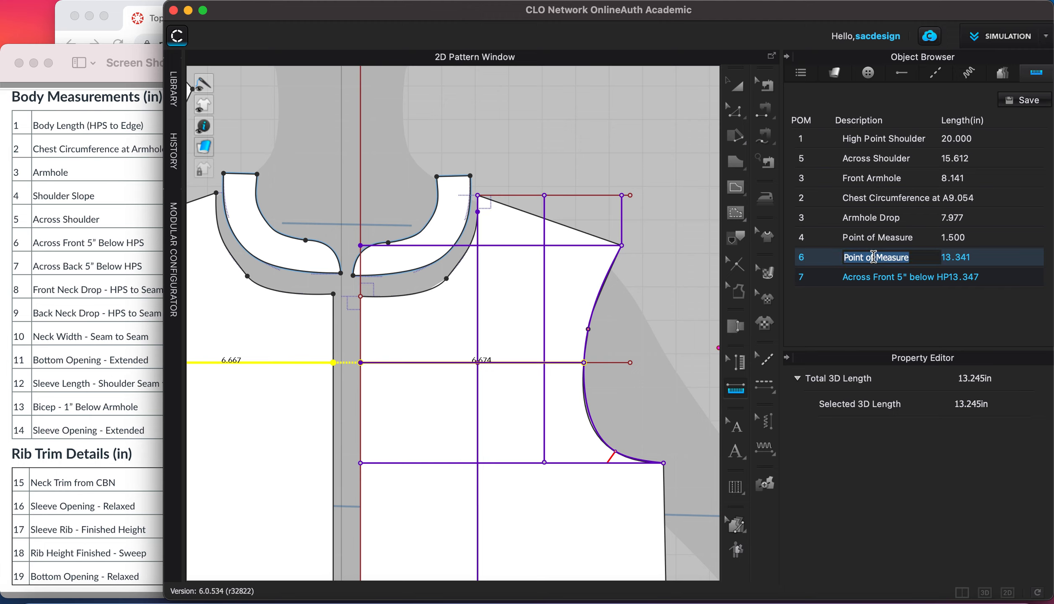
pyautogui.write('Across Front 5" b')
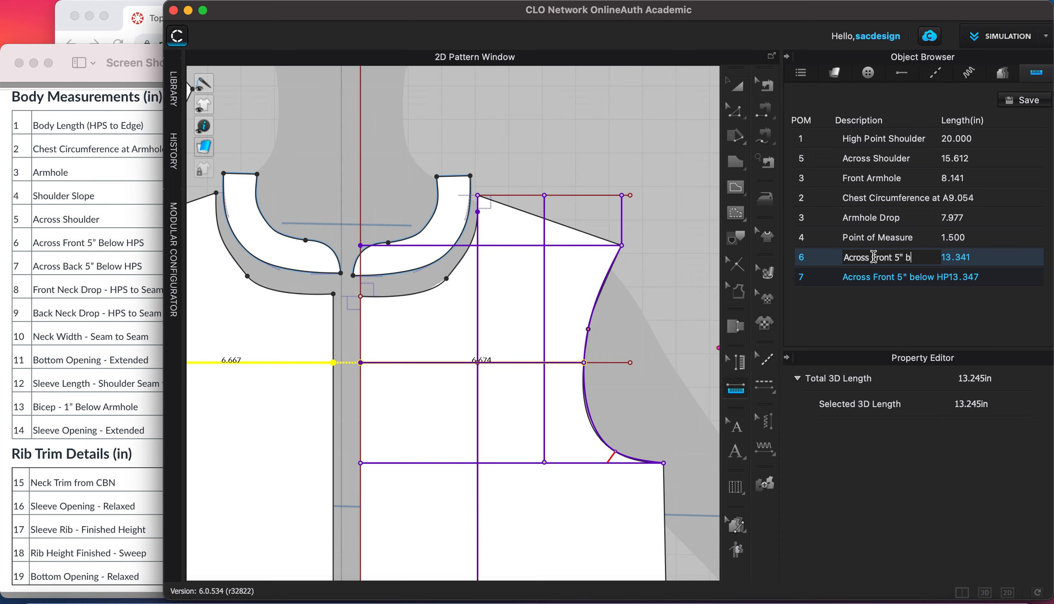
pyautogui.write('elow HPS')
# - Renumber the Across Front 5" below HPS measurement of the single front piece as POM 6
pyautogui.click(810, 279)
pyautogui.click(803, 280)
pyautogui.click(813, 297)
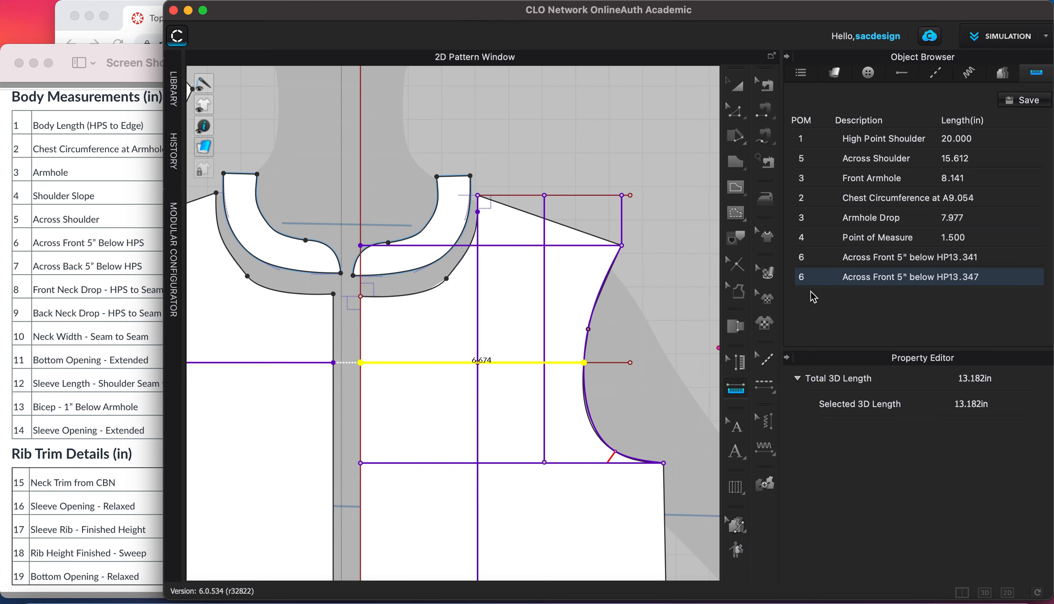
# - Add a perpendicular internal line along the Y-axis through the back piece's high point shoulder, extending it in both directions
pyautogui.click(473, 242)
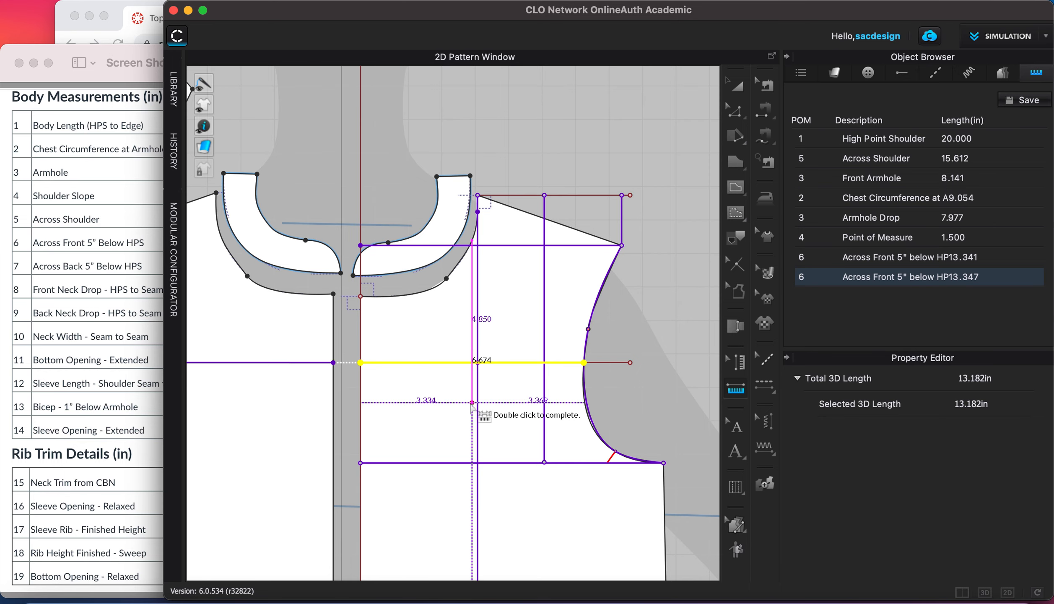
pyautogui.scroll(-5, 472, 405)
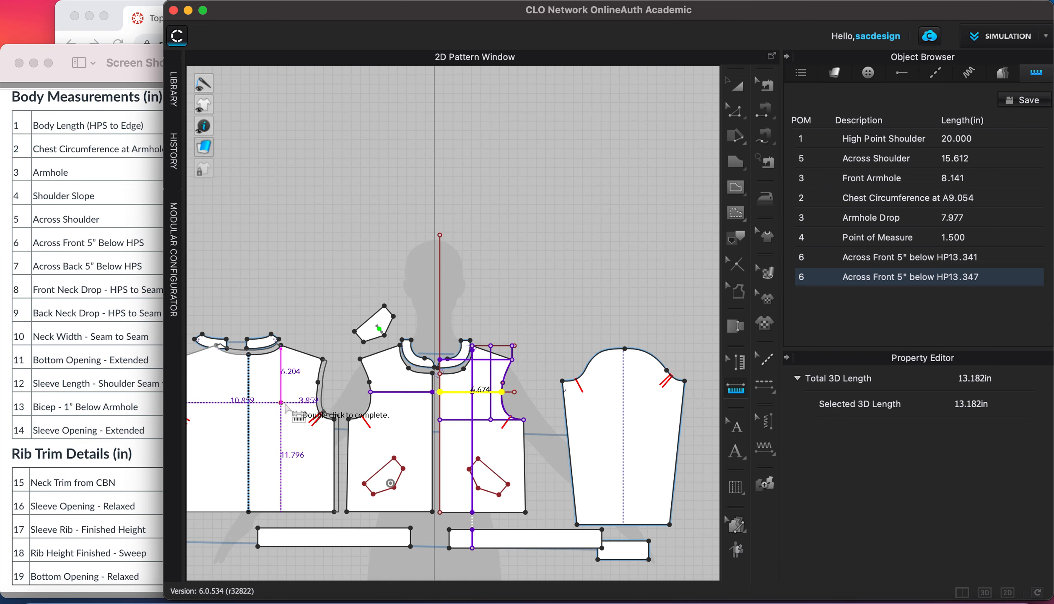
pyautogui.scroll(10, 286, 406)
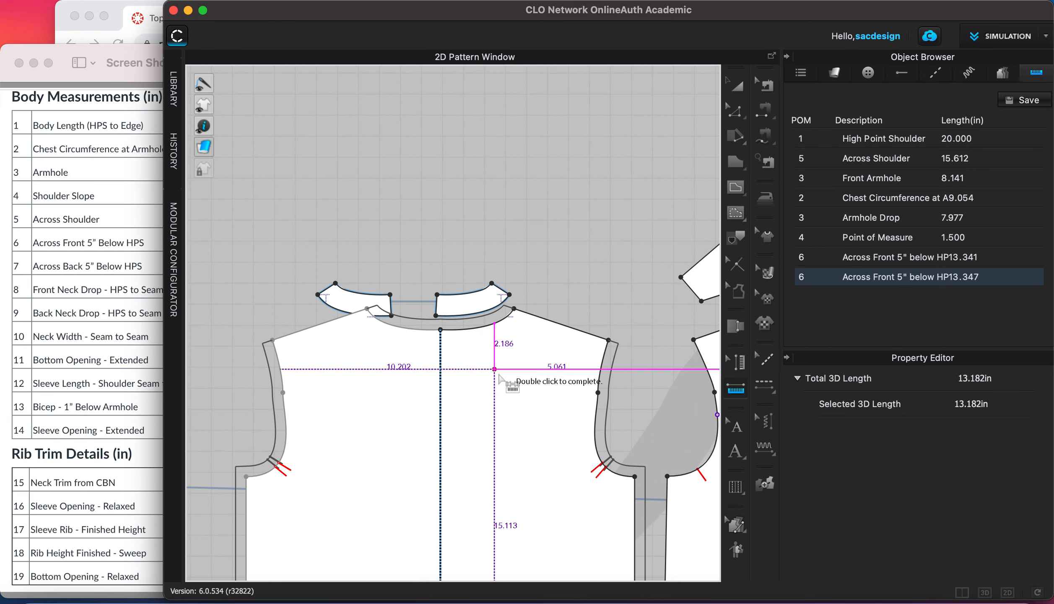
pyautogui.press('z')
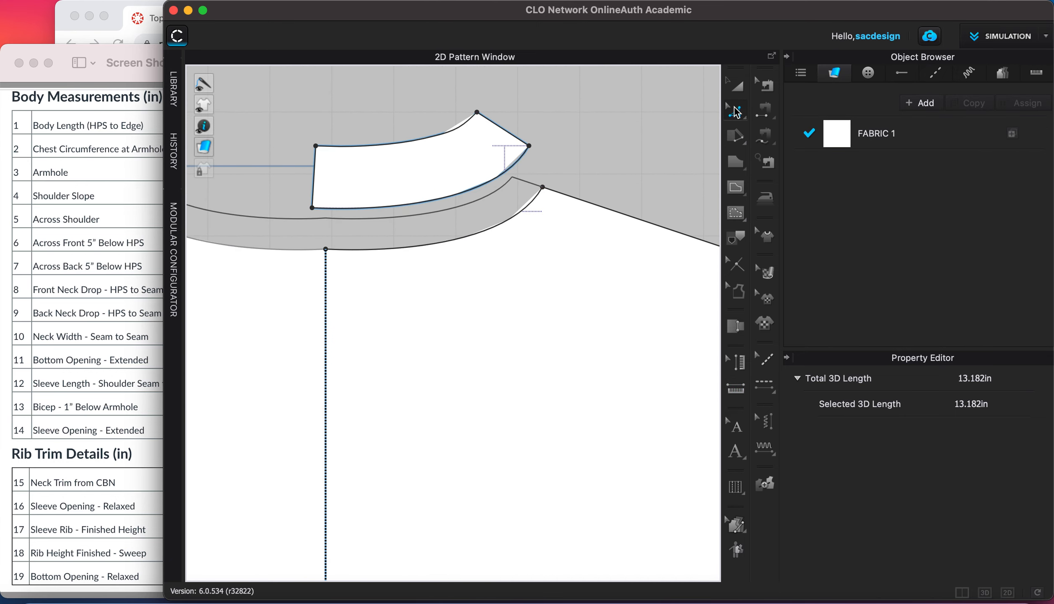
pyautogui.rightClick(542, 187)
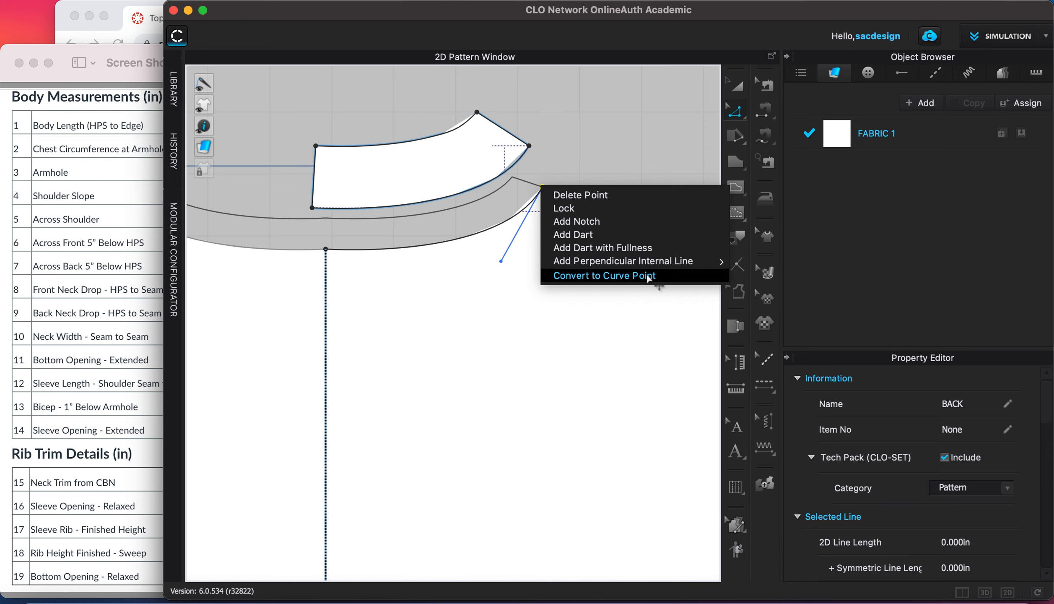
pyautogui.moveTo(652, 264)
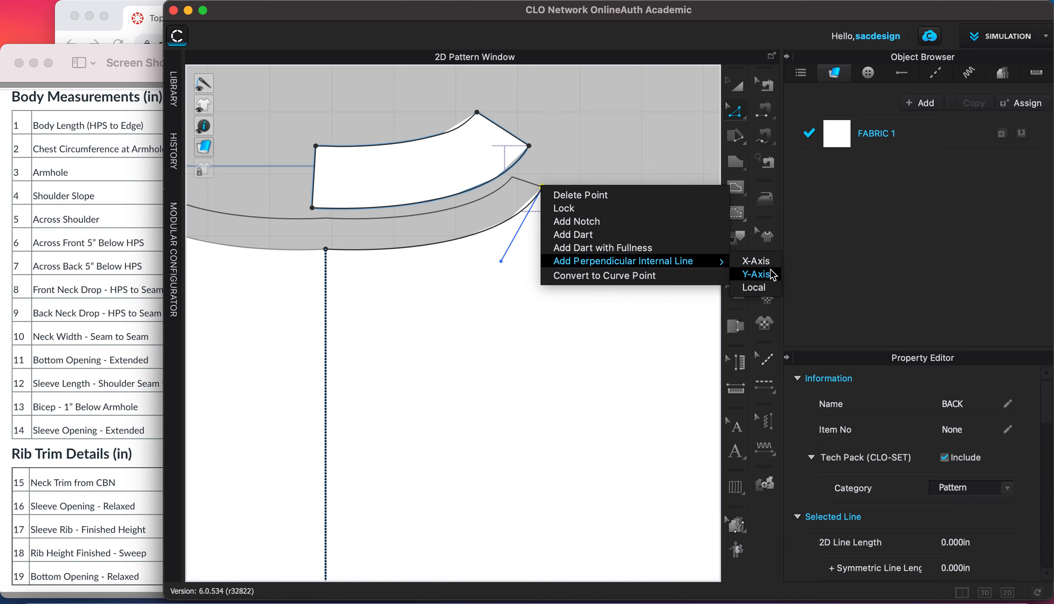
pyautogui.click(757, 274)
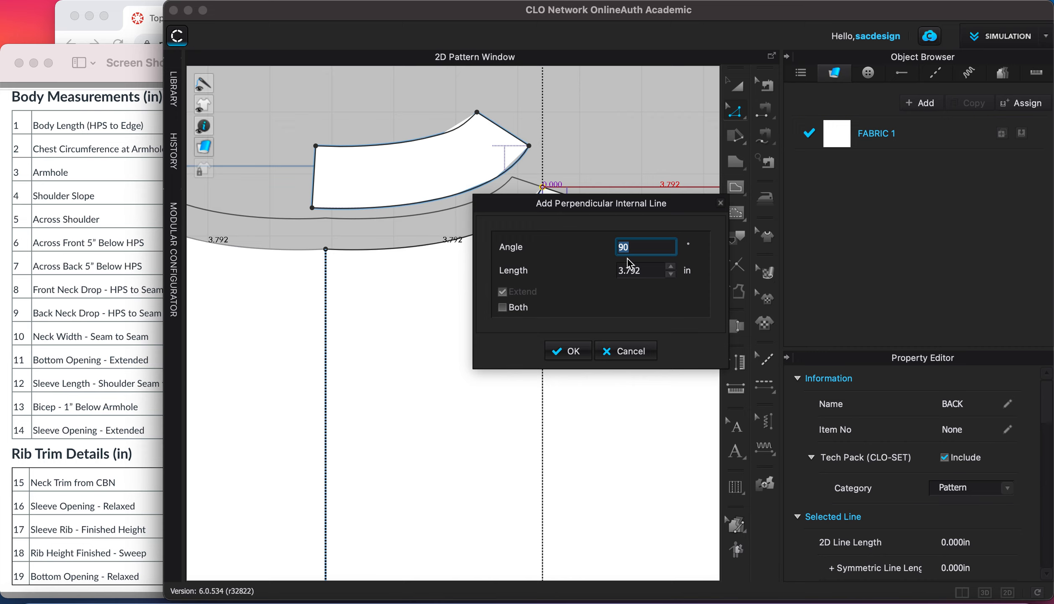
pyautogui.click(519, 308)
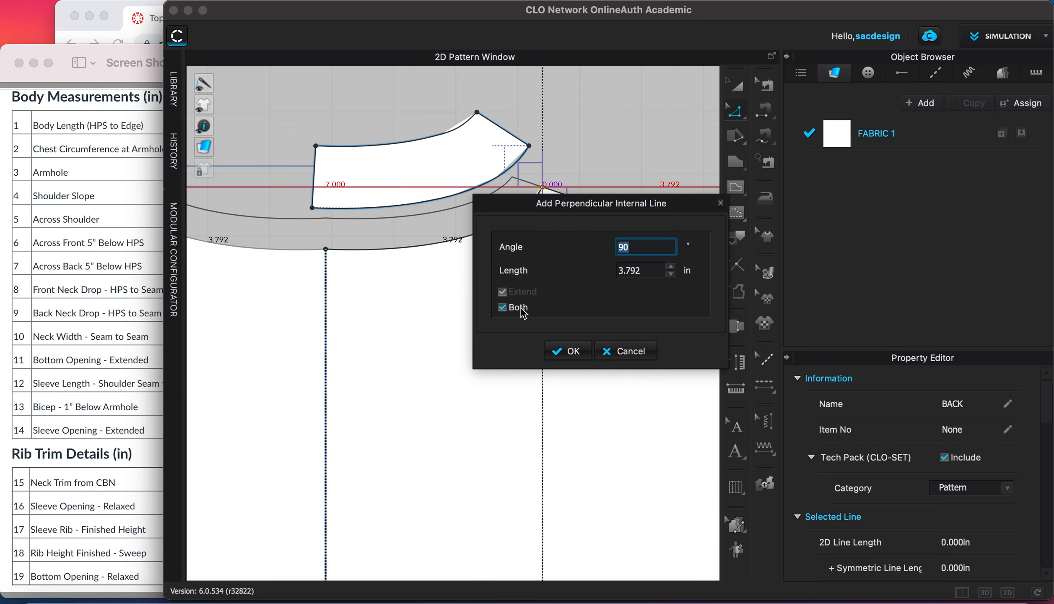
pyautogui.click(574, 350)
# - Offset the outer segment of the back piece's HPS line as one internal line 5 in below it, with Reverse Direction and Extend enabled
pyautogui.scroll(-3, 629, 336)
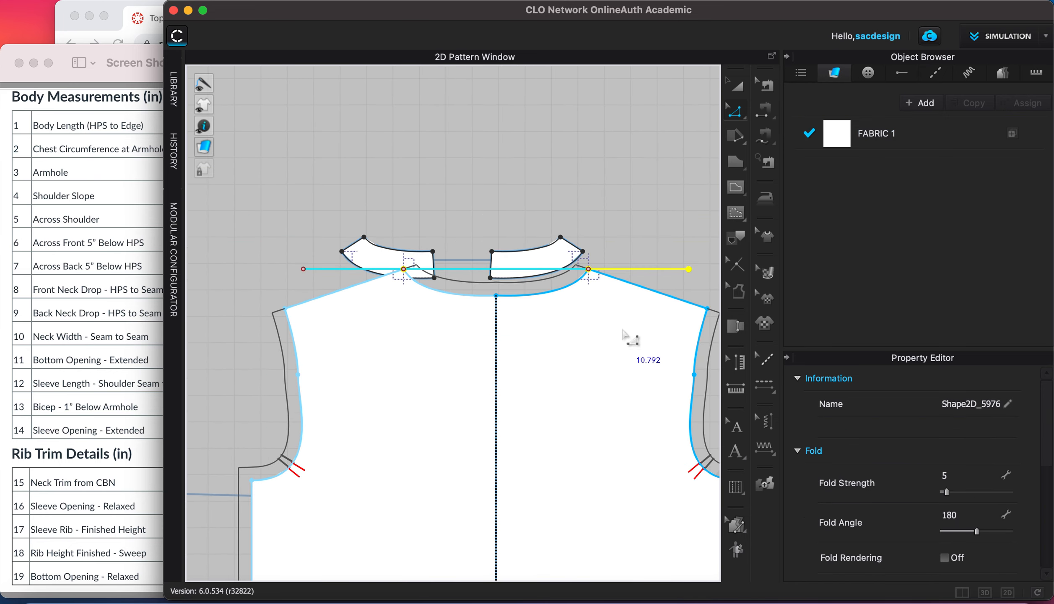
pyautogui.scroll(3, 624, 331)
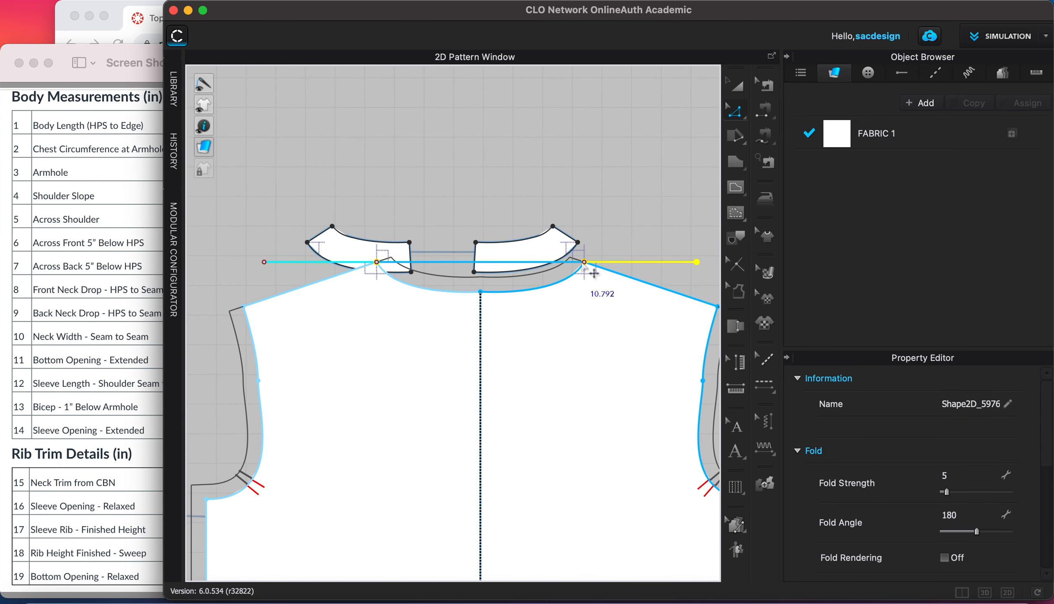
pyautogui.click(584, 262)
pyautogui.click(569, 261)
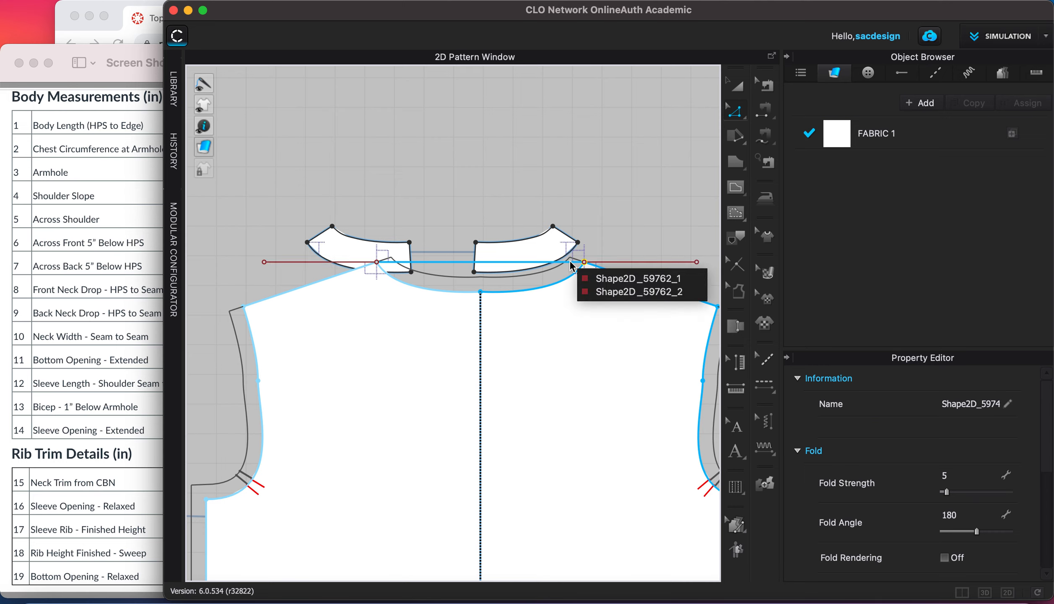
pyautogui.click(646, 259)
pyautogui.click(649, 261)
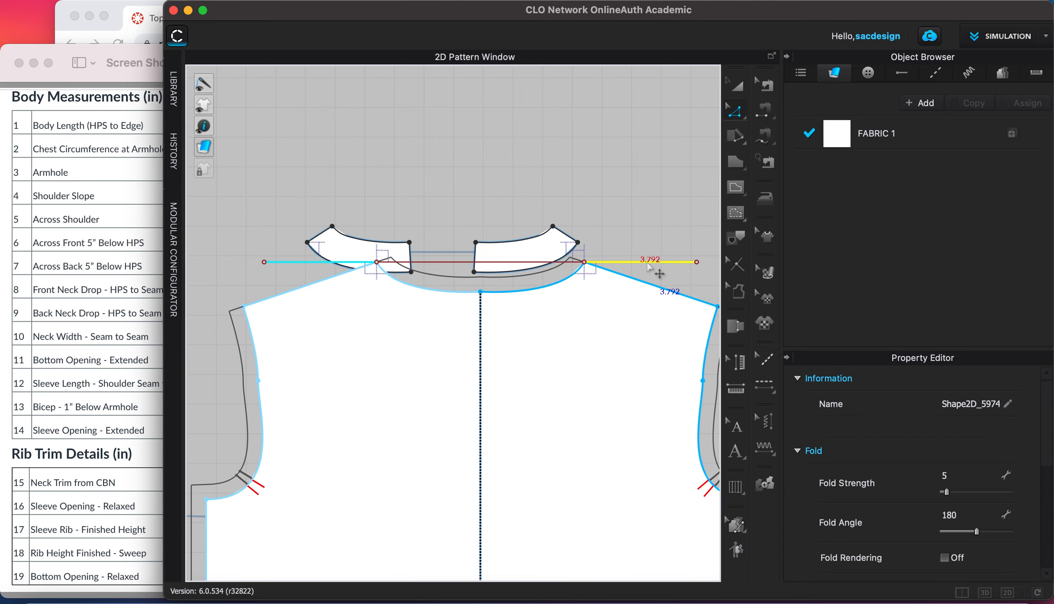
pyautogui.rightClick(648, 263)
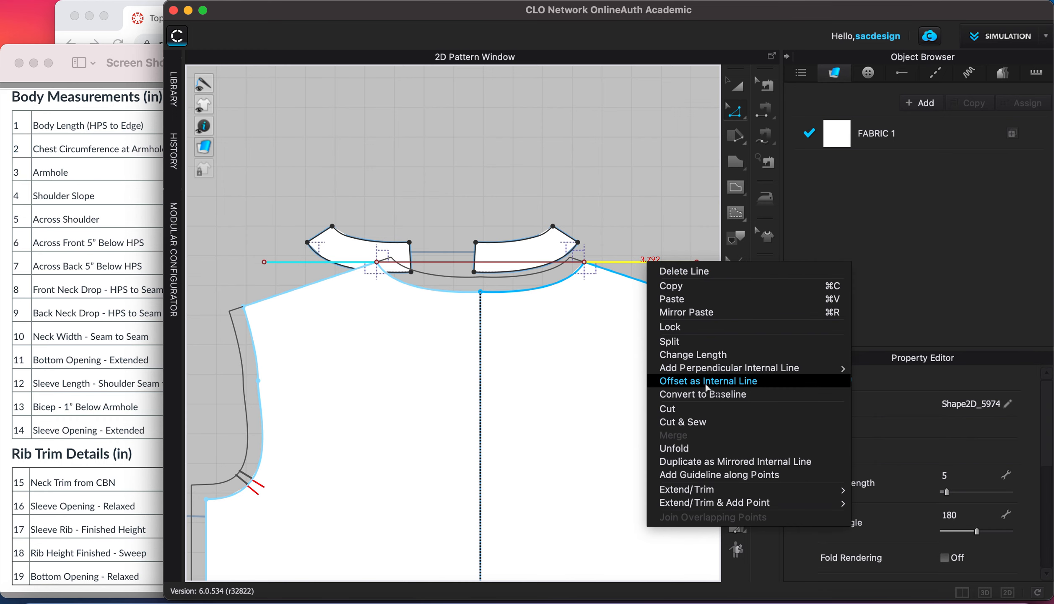
pyautogui.click(705, 380)
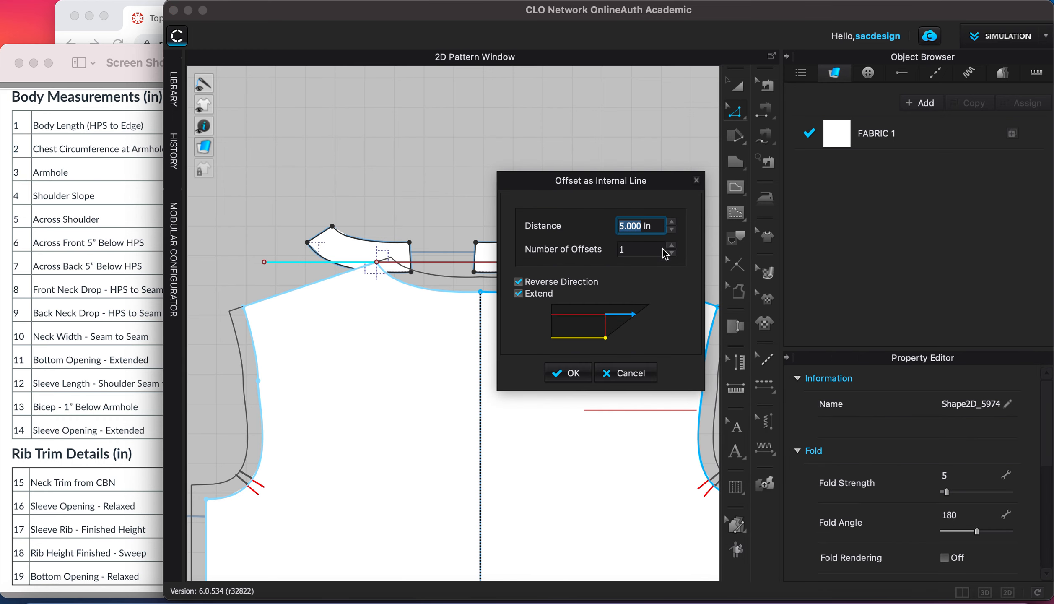
pyautogui.moveTo(598, 181); pyautogui.dragTo(286, 176)
pyautogui.click(261, 369)
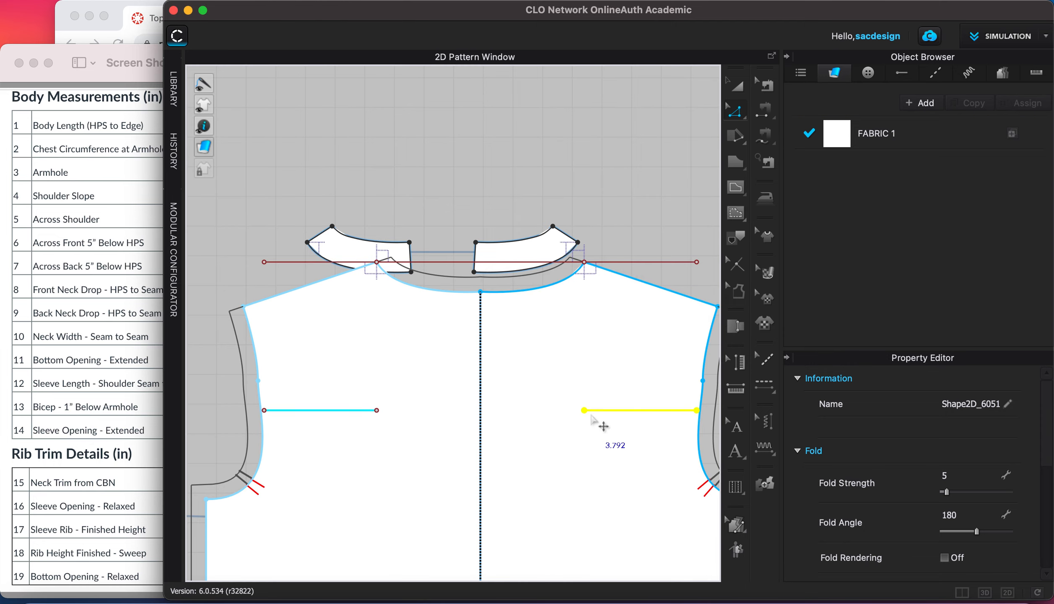
# - Add a point of measure across the back piece from armhole to armhole, following the offset lines below HPS
pyautogui.scroll(-3, 641, 418)
pyautogui.scroll(5, 644, 423)
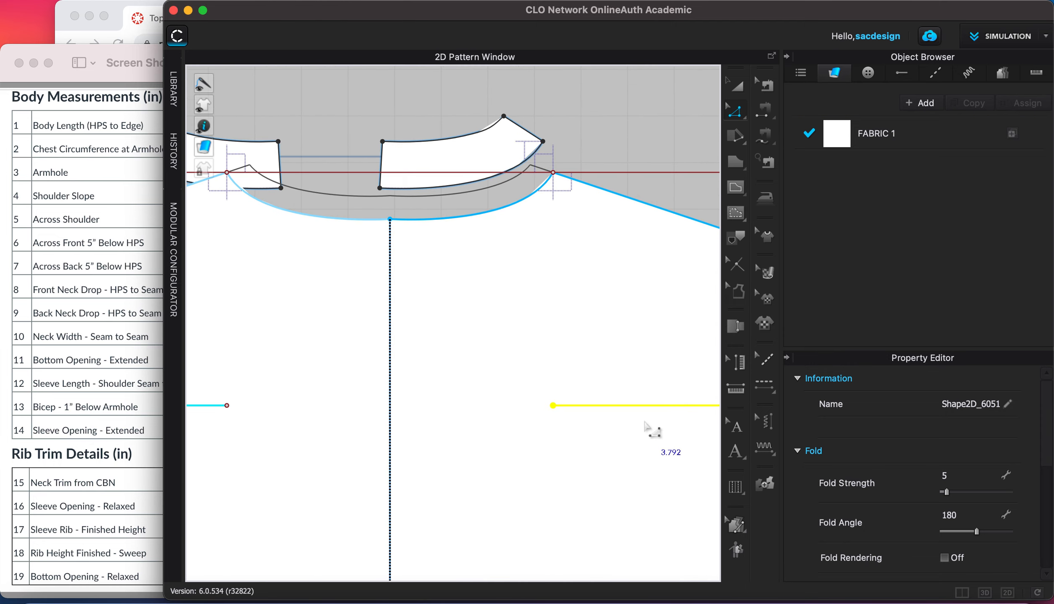
pyautogui.scroll(-3, 647, 427)
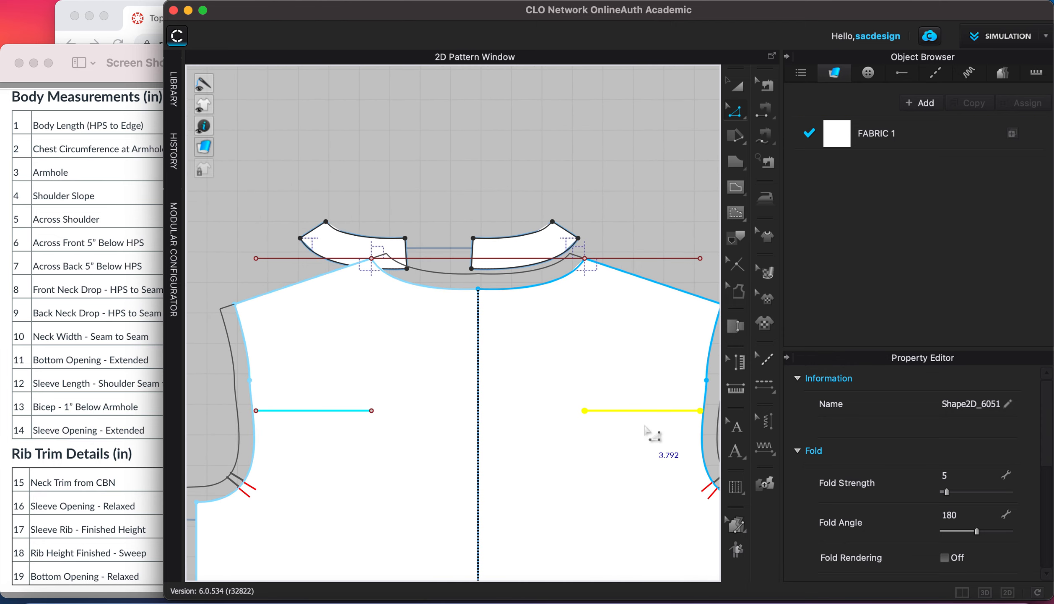
pyautogui.click(744, 392)
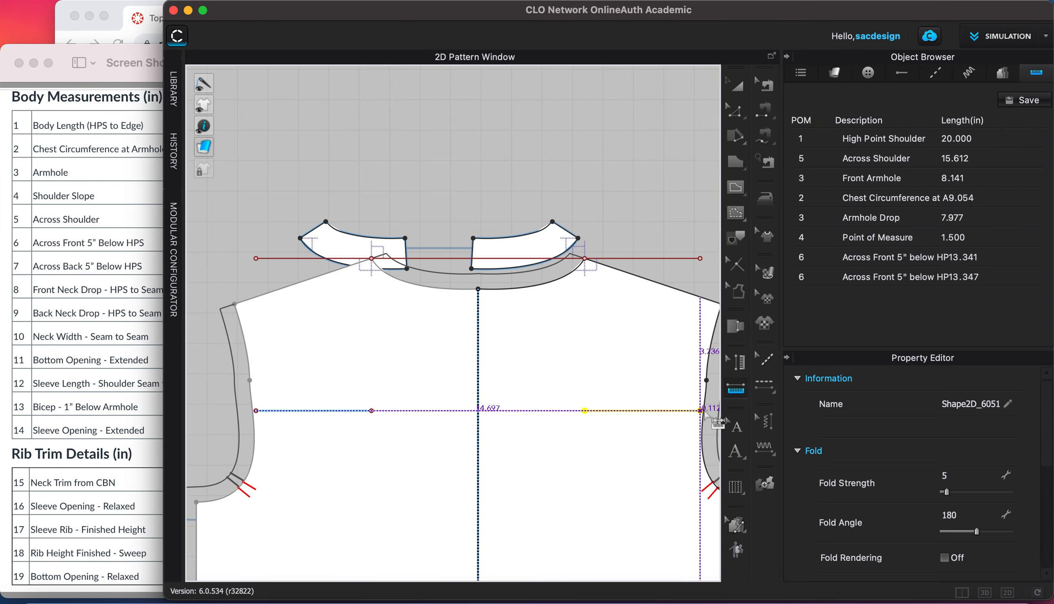
pyautogui.scroll(5, 704, 412)
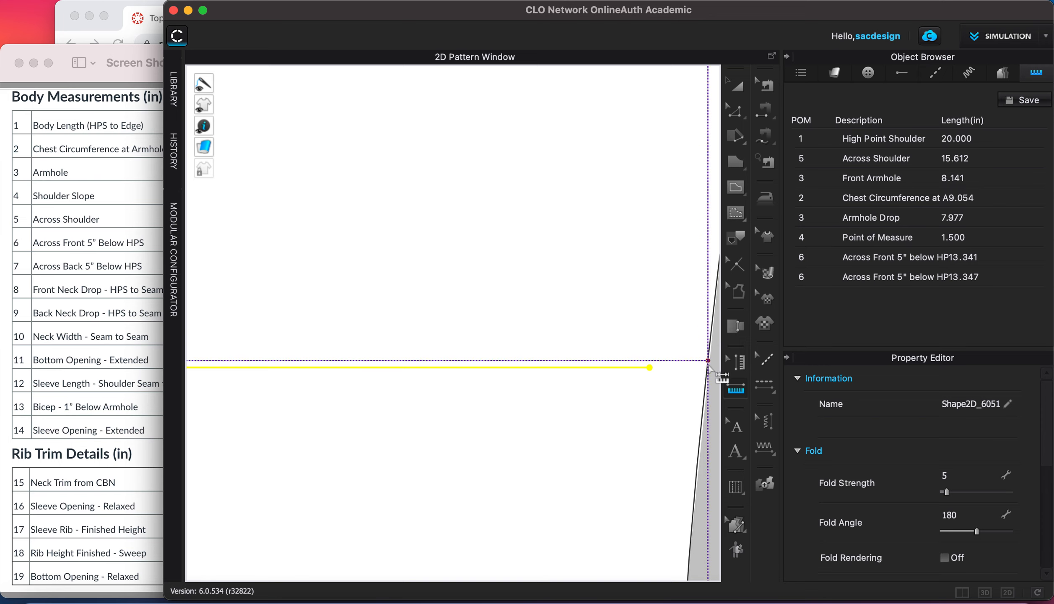
pyautogui.click(707, 367)
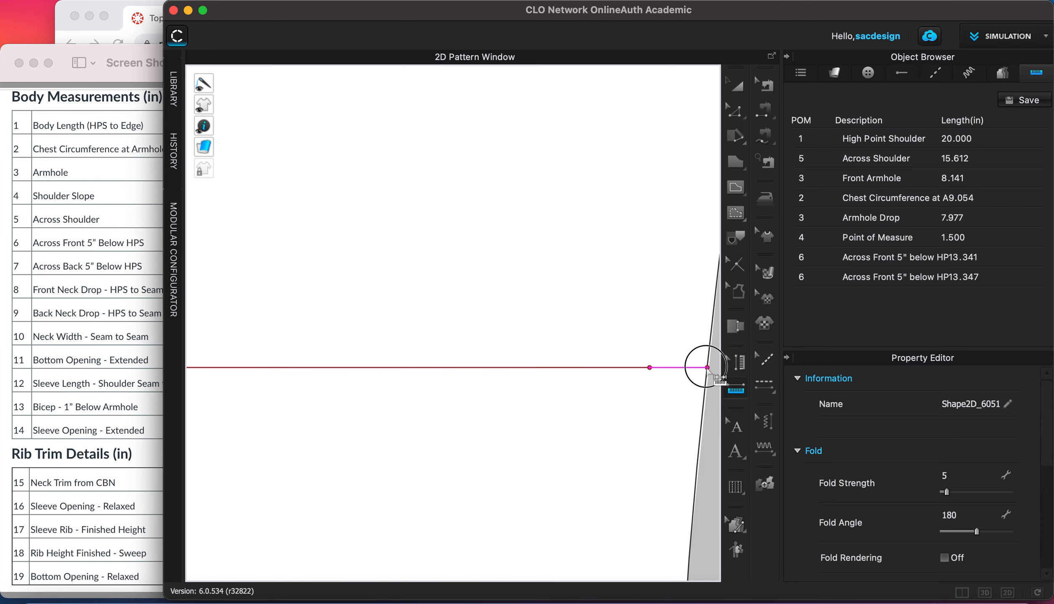
pyautogui.scroll(-5, 459, 405)
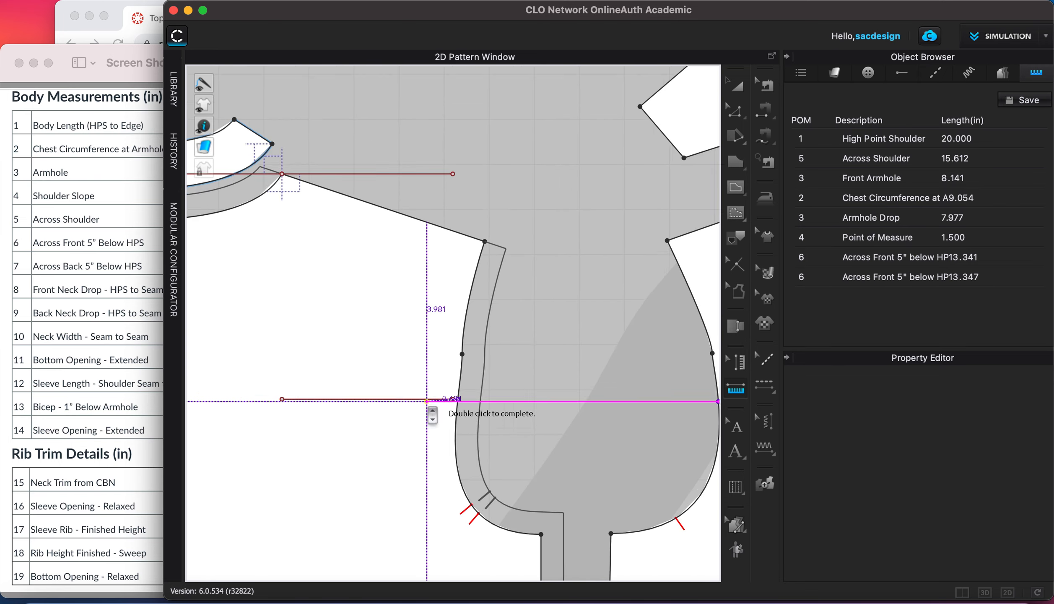
pyautogui.scroll(-3, 427, 402)
pyautogui.moveTo(298, 415); pyautogui.dragTo(621, 407, button='middle')
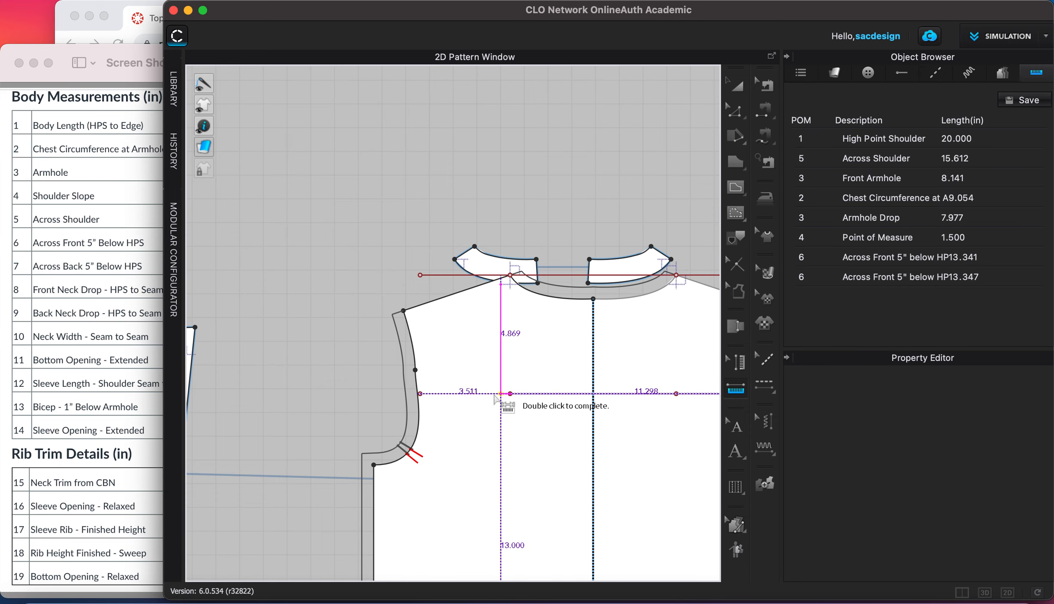
pyautogui.scroll(5, 417, 404)
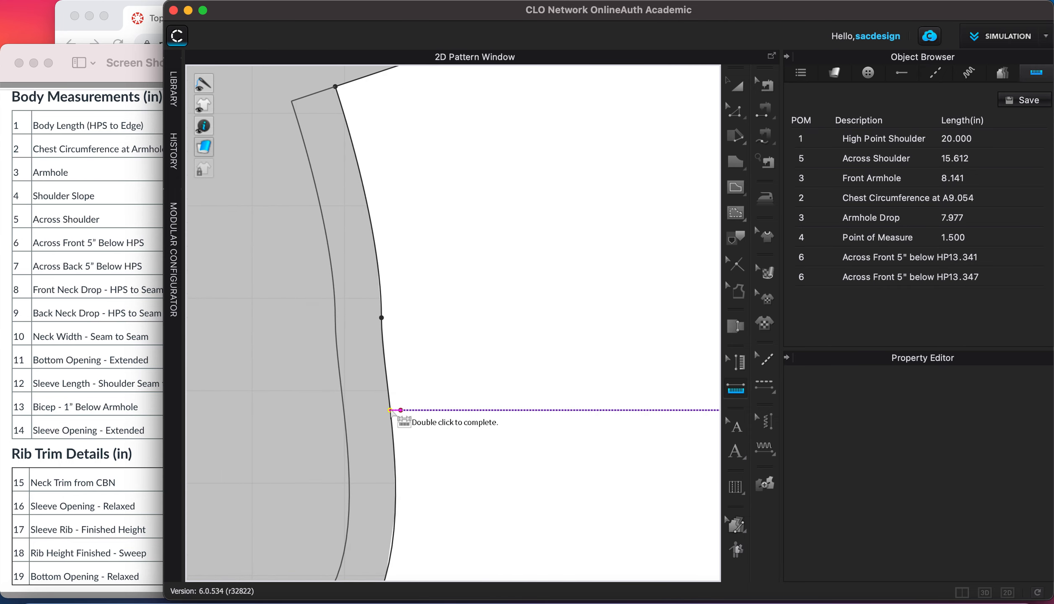
pyautogui.doubleClick(391, 410)
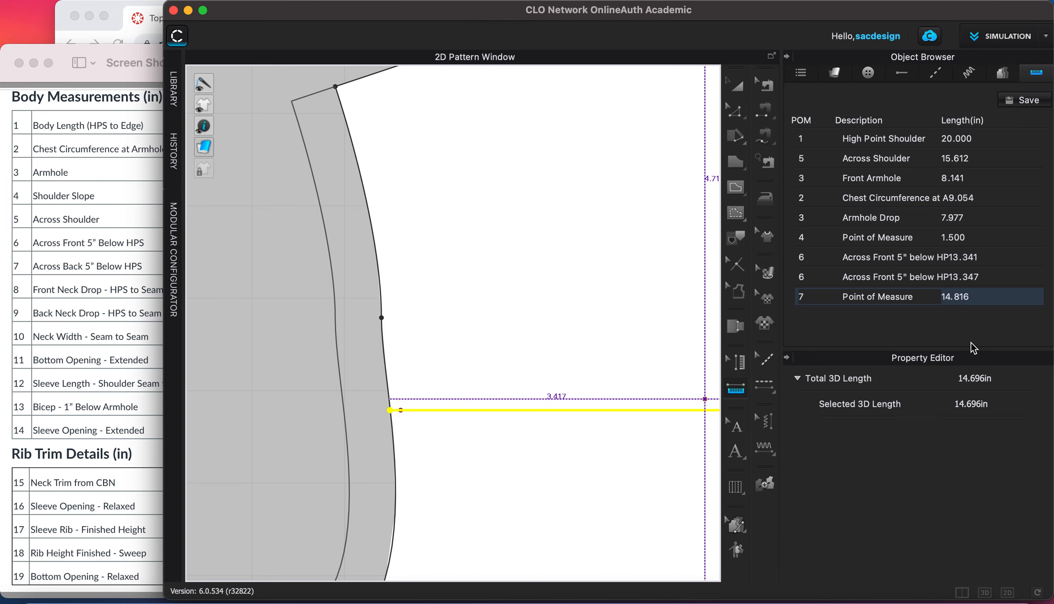
# - Label the across-back measurement, POM 7, as Across Back 5" Below HPS
pyautogui.click(944, 300)
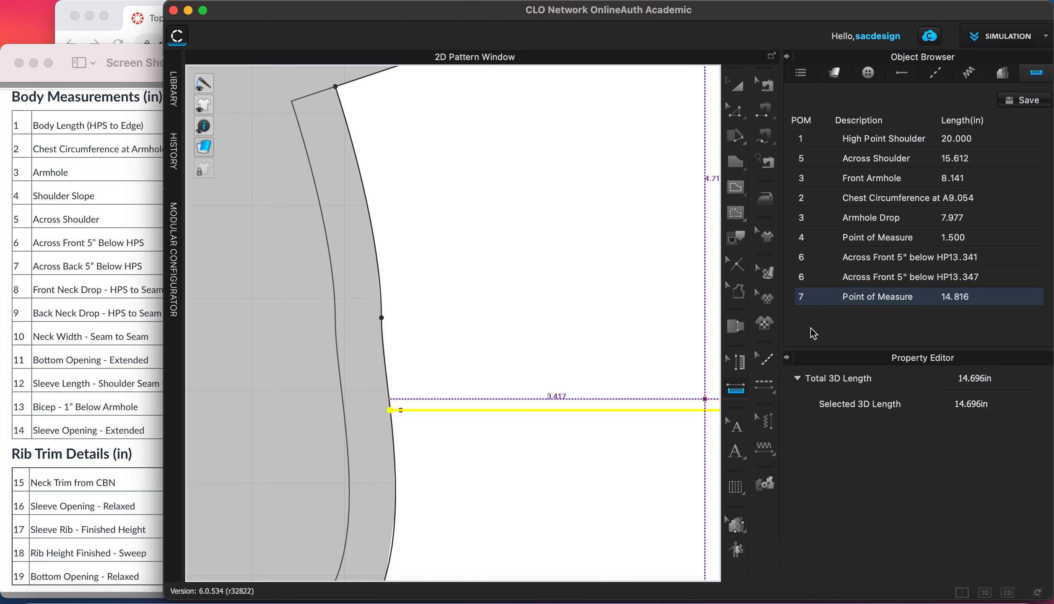
pyautogui.doubleClick(869, 297)
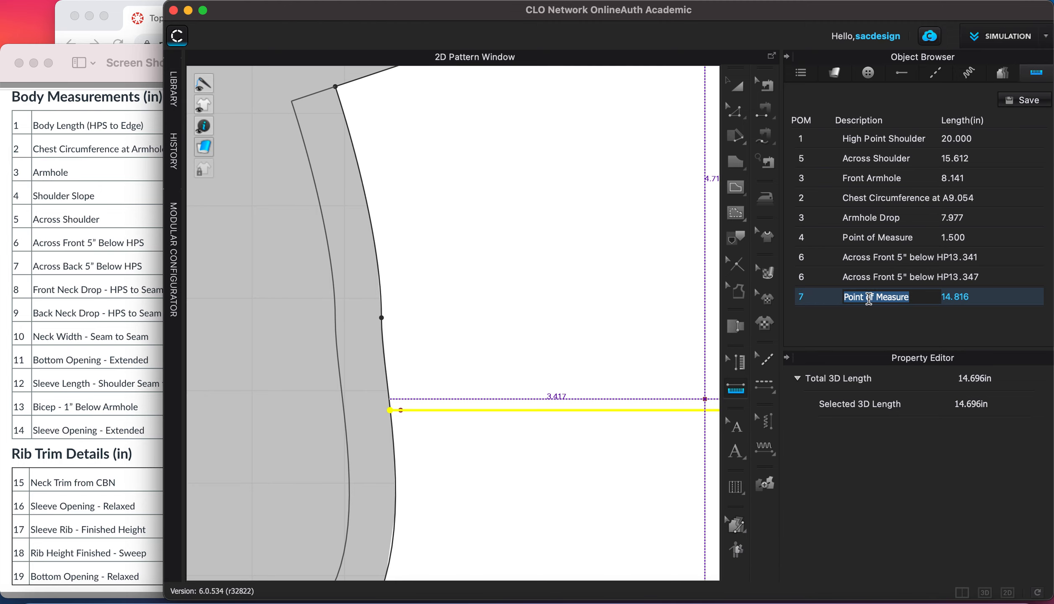
pyautogui.write('Across Back')
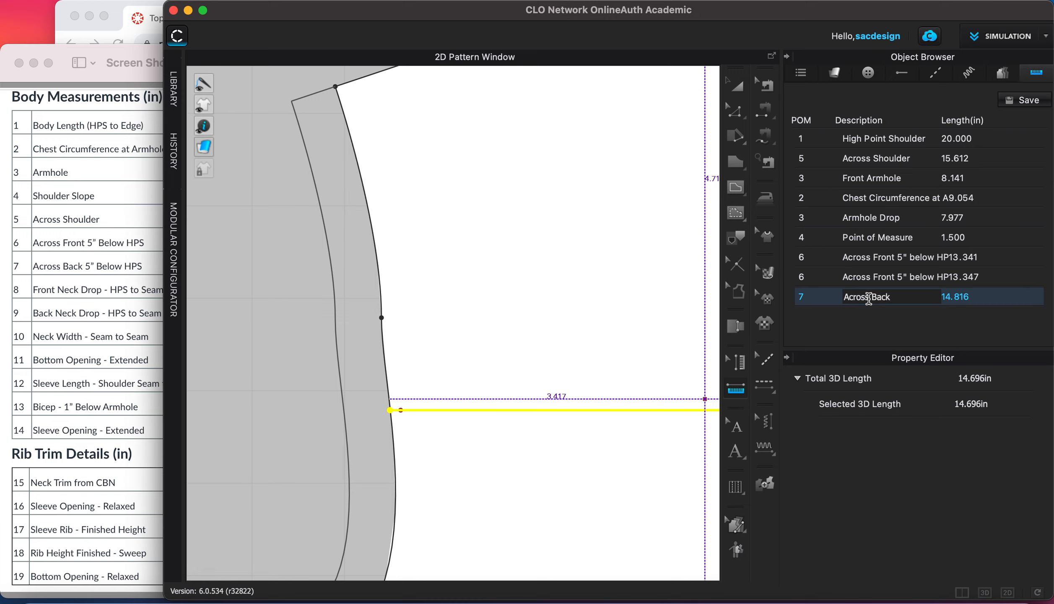
pyautogui.write(' 5" Below HPS')
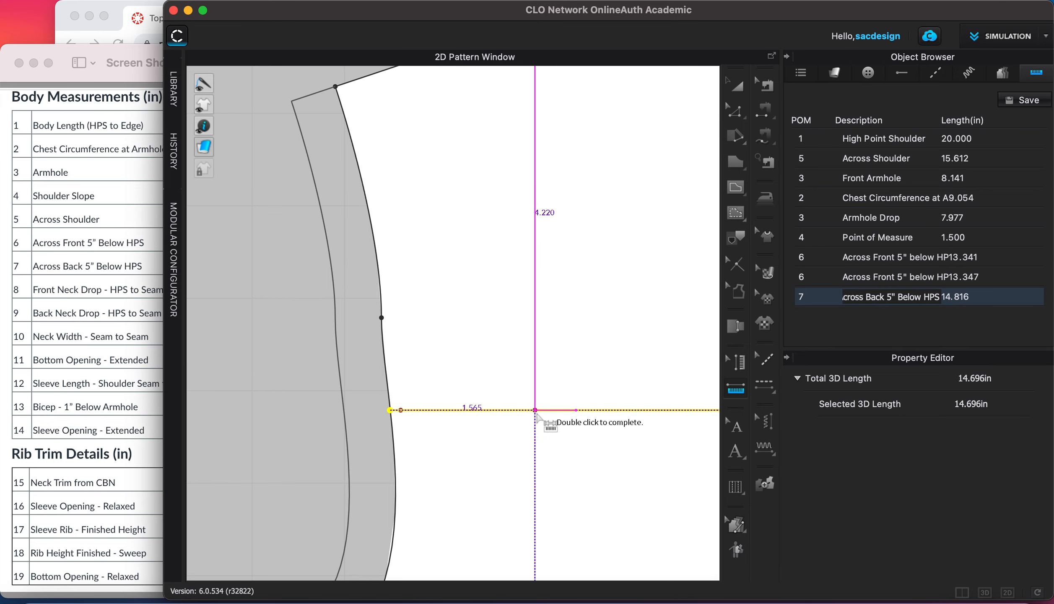
# - Add a perpendicular internal line along the Y-axis through the front piece's high point shoulder, extending it in both directions
pyautogui.scroll(-6, 537, 414)
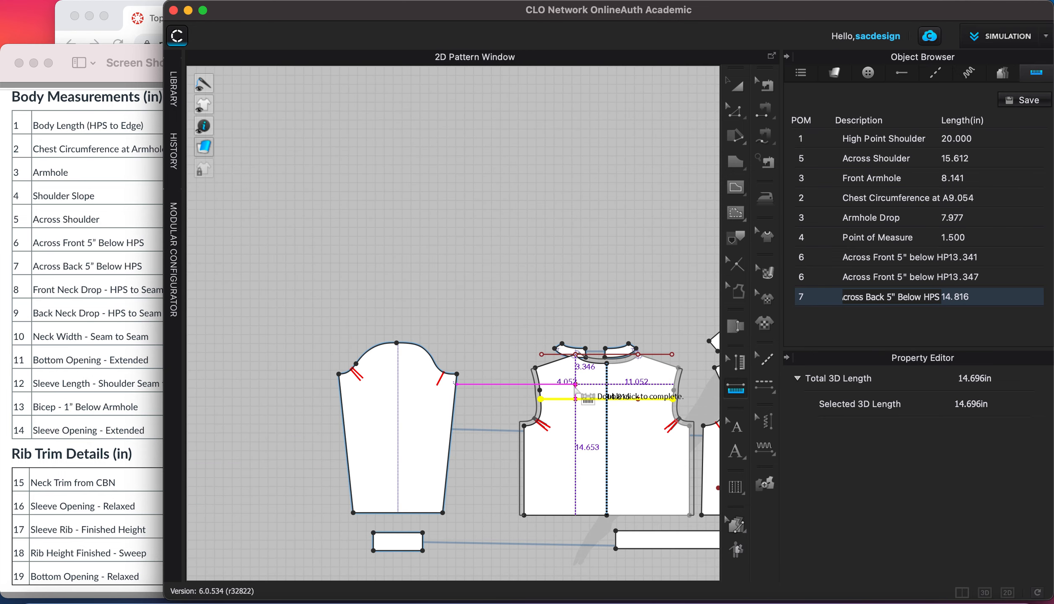
pyautogui.scroll(6, 583, 377)
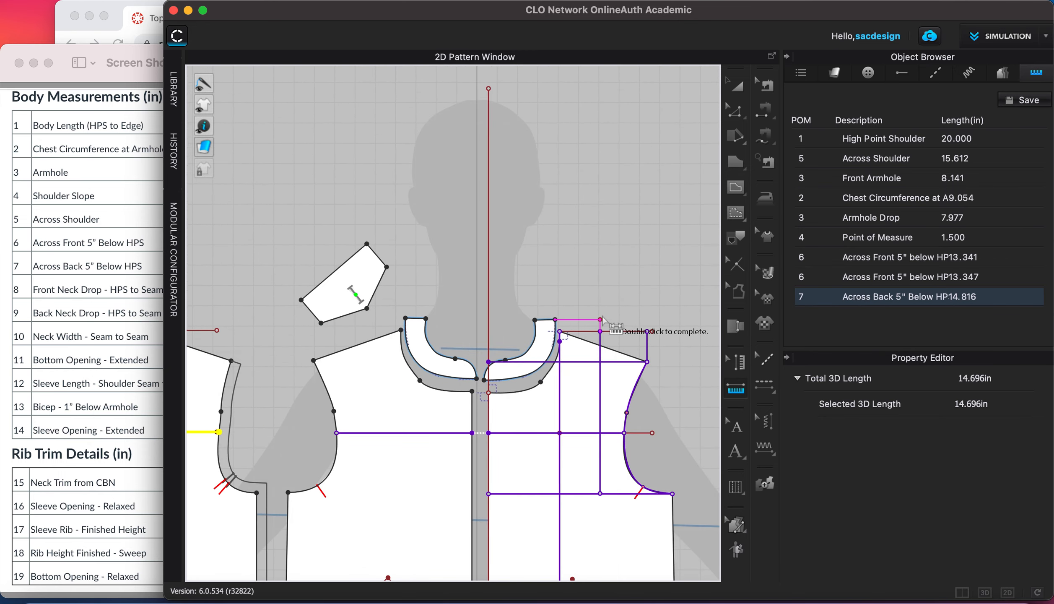
pyautogui.scroll(3, 602, 318)
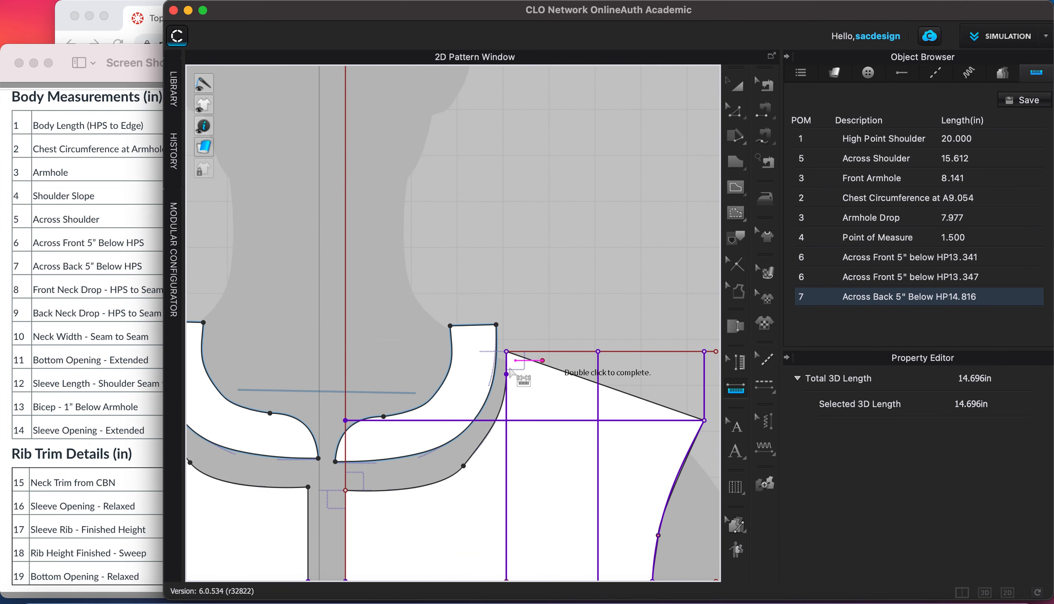
pyautogui.click(346, 490)
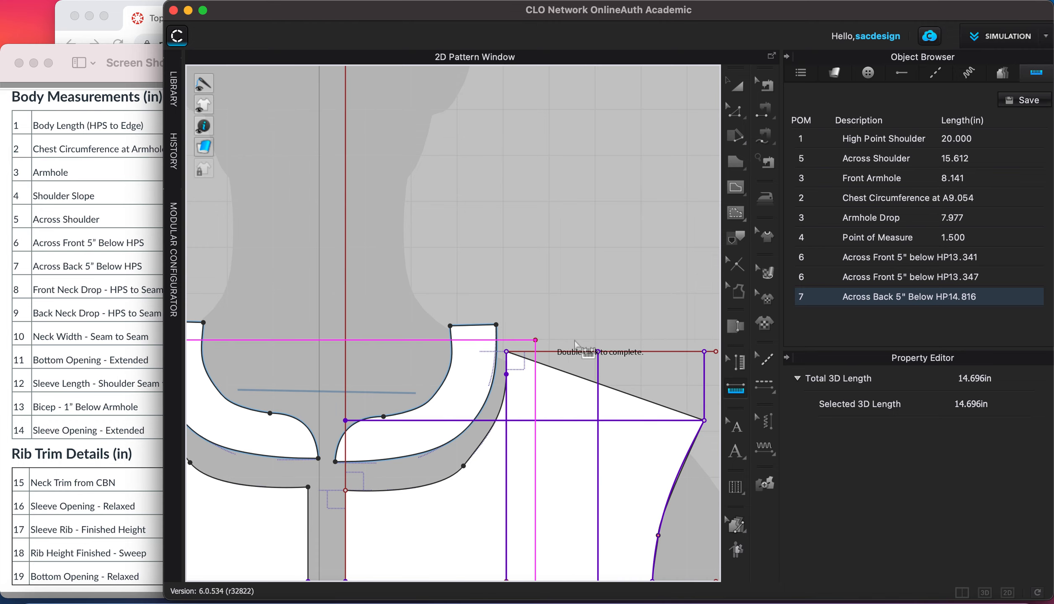
pyautogui.click(738, 86)
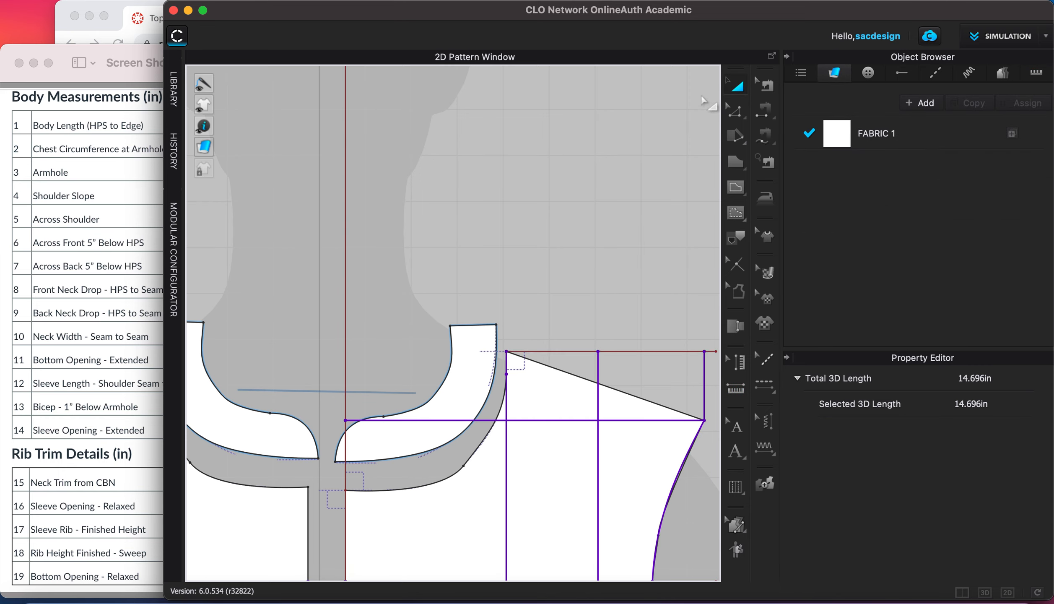
pyautogui.click(735, 113)
pyautogui.click(520, 366)
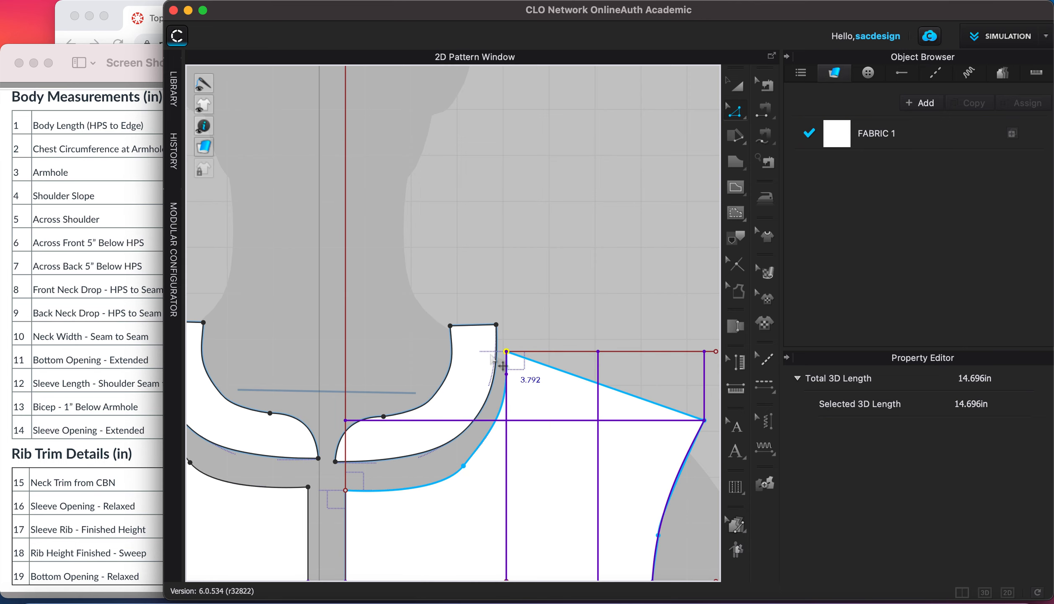
pyautogui.rightClick(507, 352)
pyautogui.moveTo(575, 391)
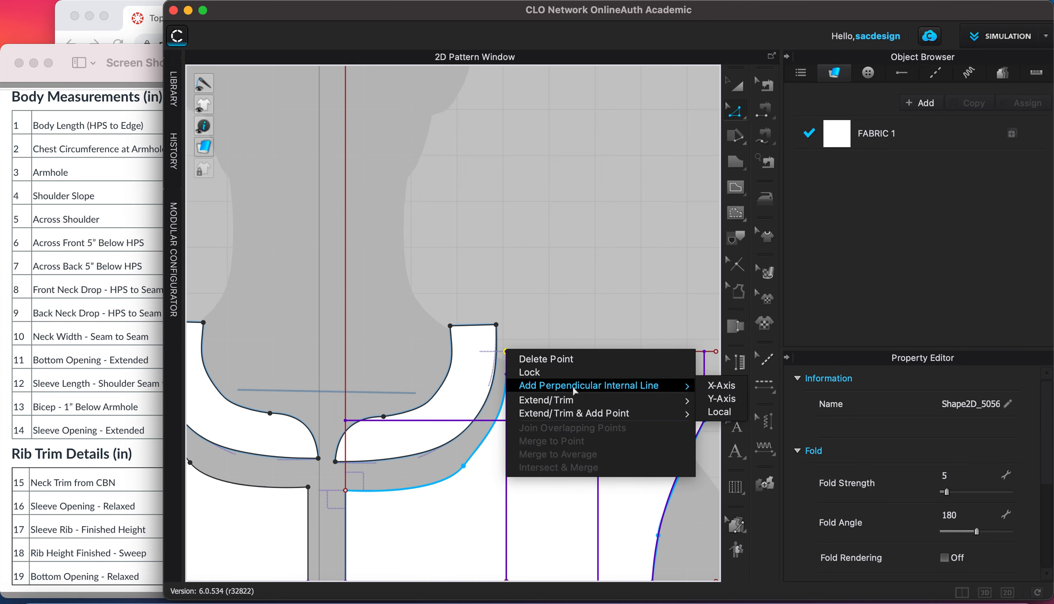
pyautogui.click(721, 399)
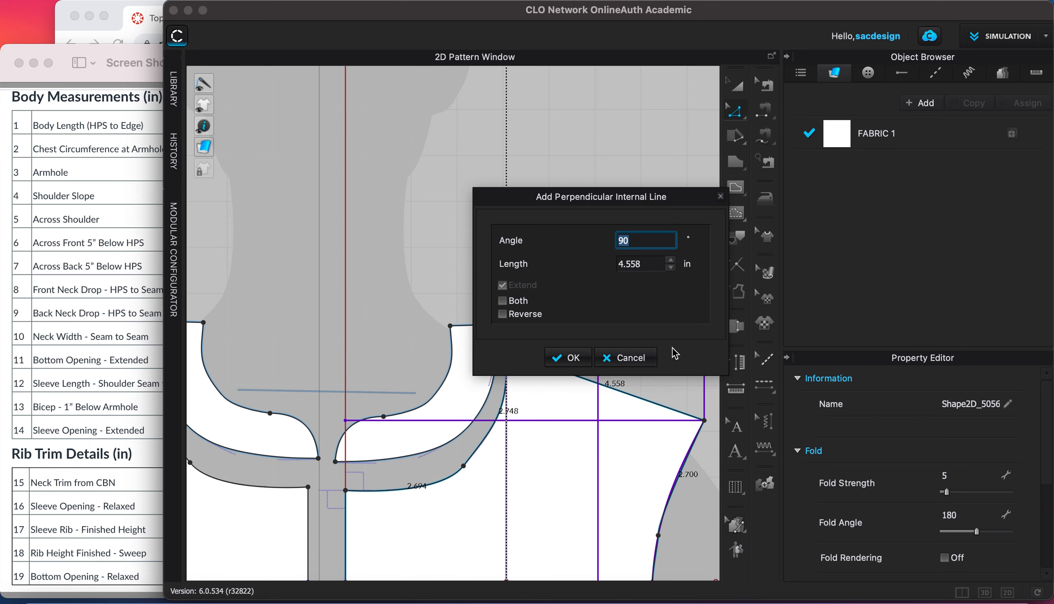
pyautogui.click(512, 301)
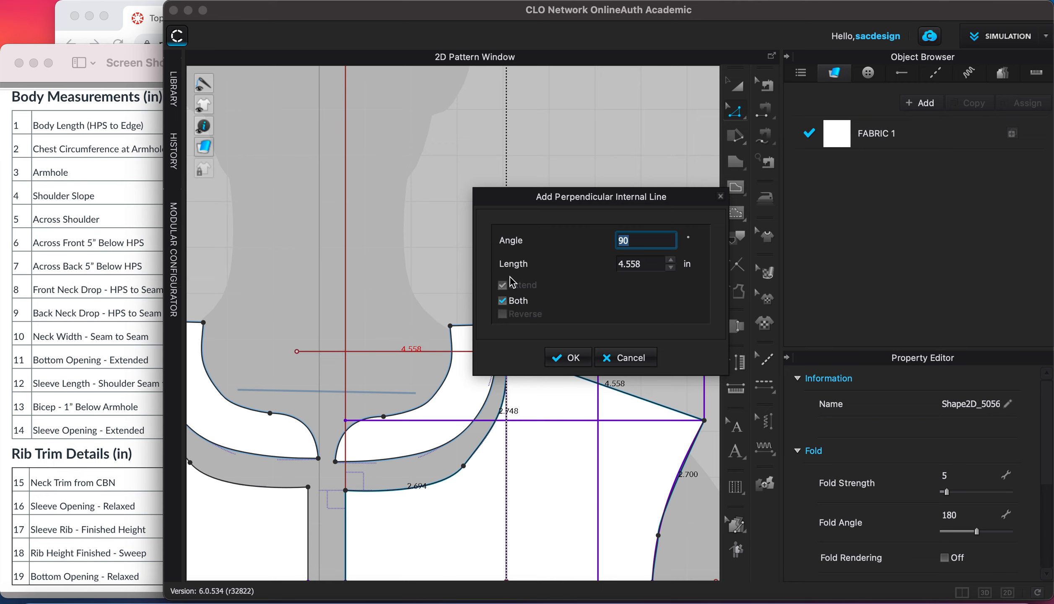
pyautogui.click(570, 357)
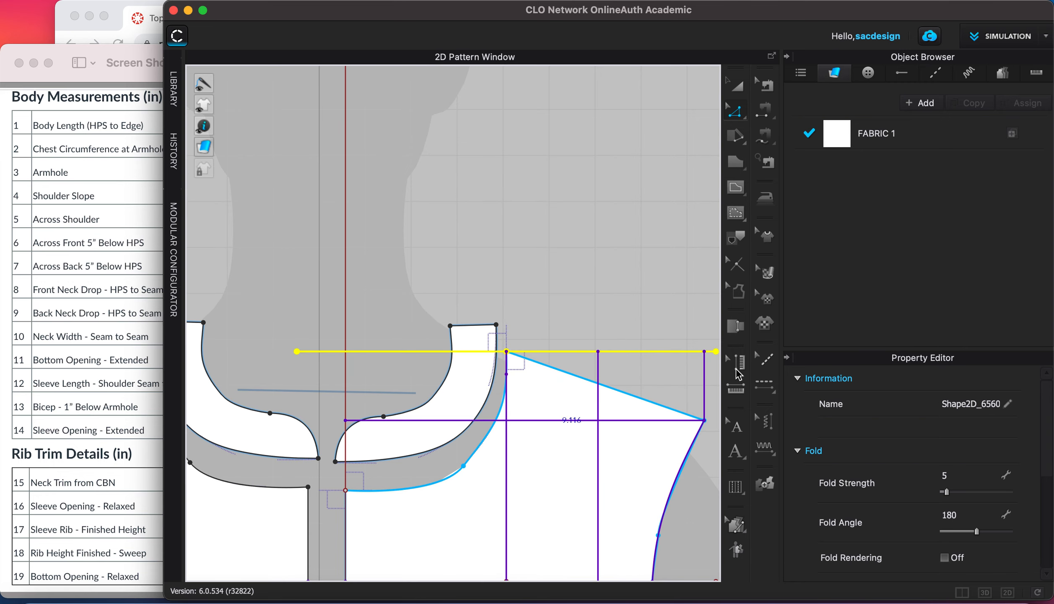
# - Add a point of measure at centre front from the HPS line down to the neckline and label it Front Neck Drop - HPS Seam
pyautogui.click(738, 390)
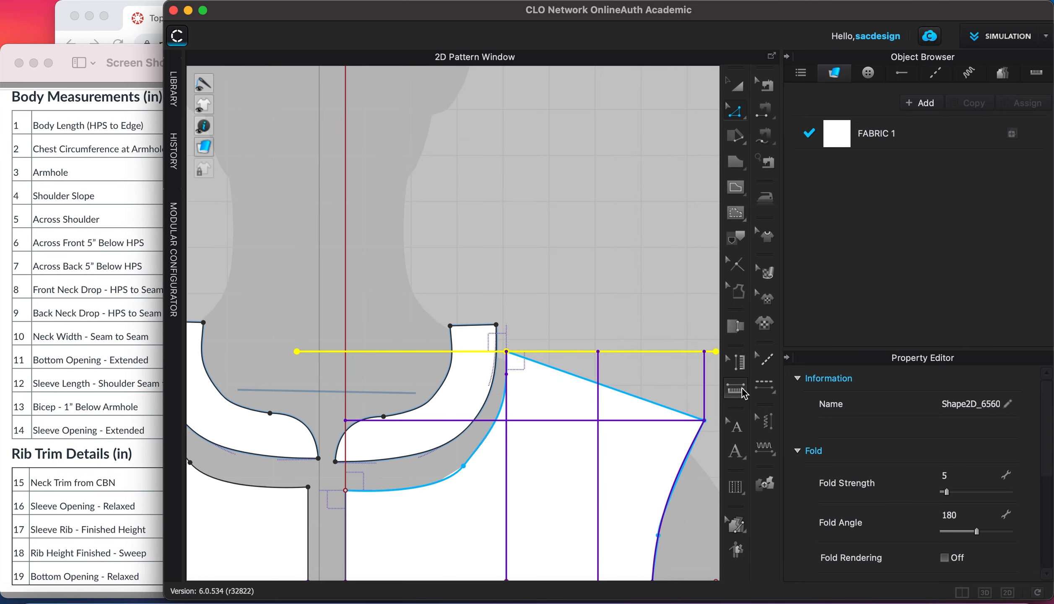
pyautogui.click(346, 351)
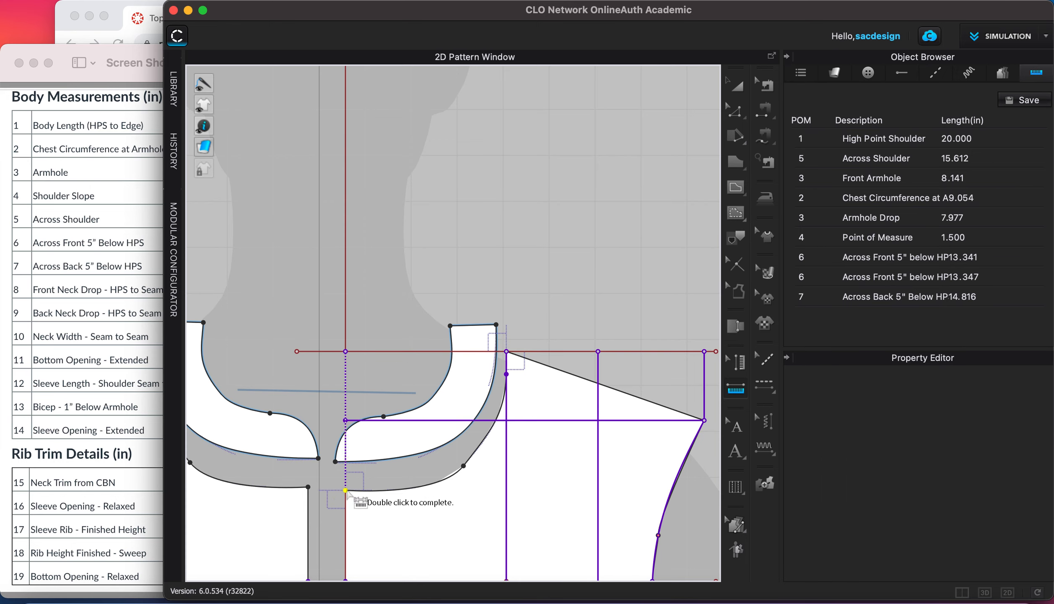
pyautogui.doubleClick(346, 491)
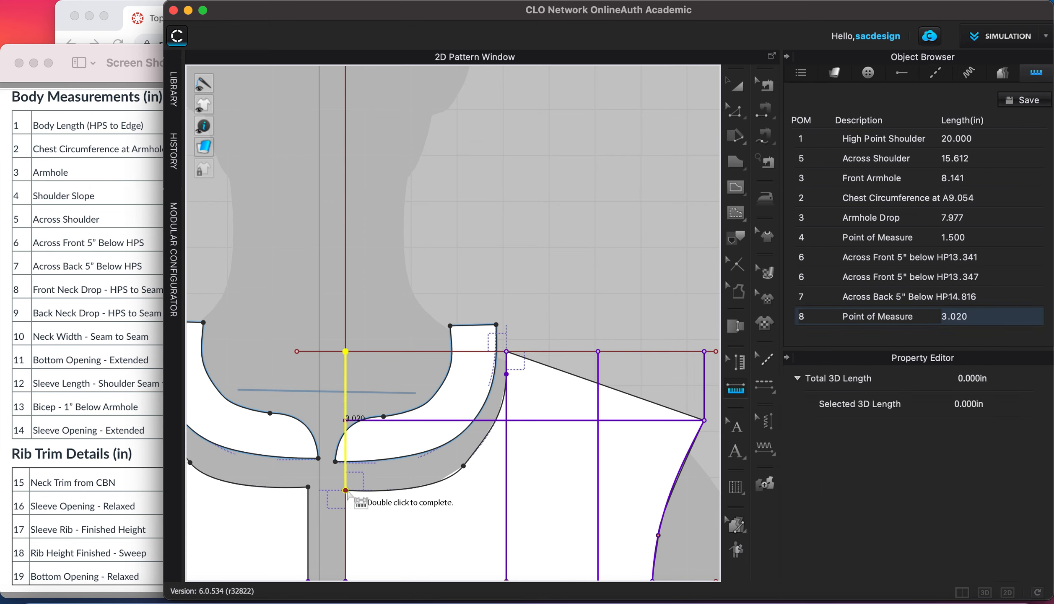
pyautogui.doubleClick(861, 317)
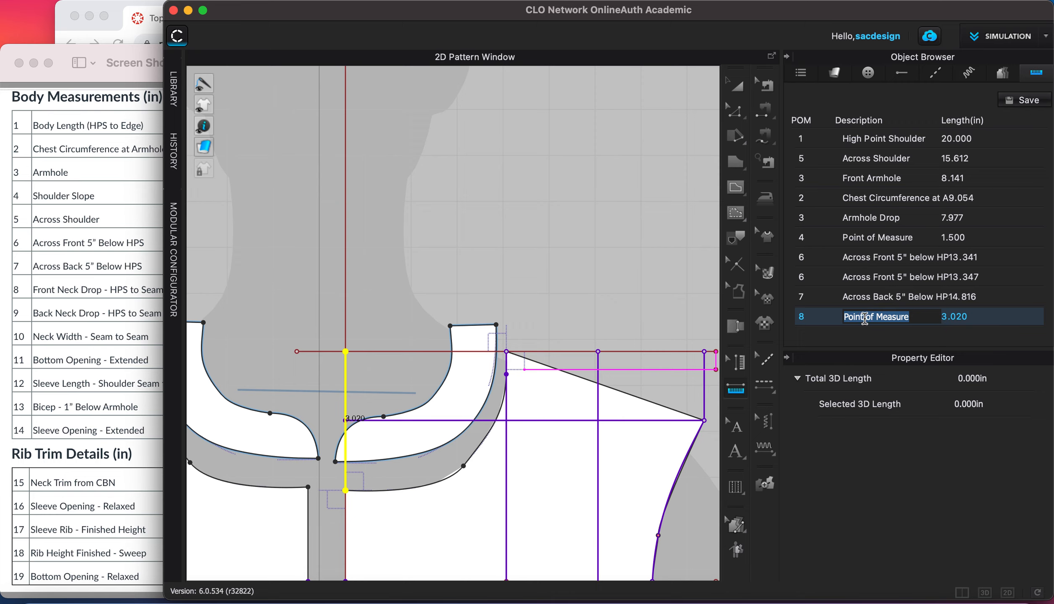
pyautogui.write('Front Neck Drop - HP')
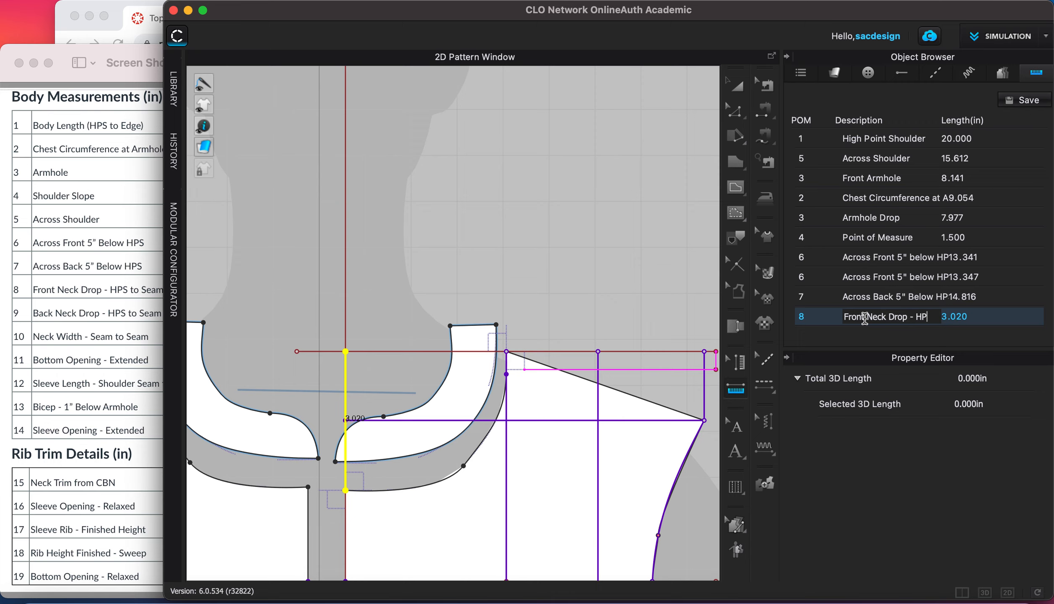
pyautogui.write('S Seam')
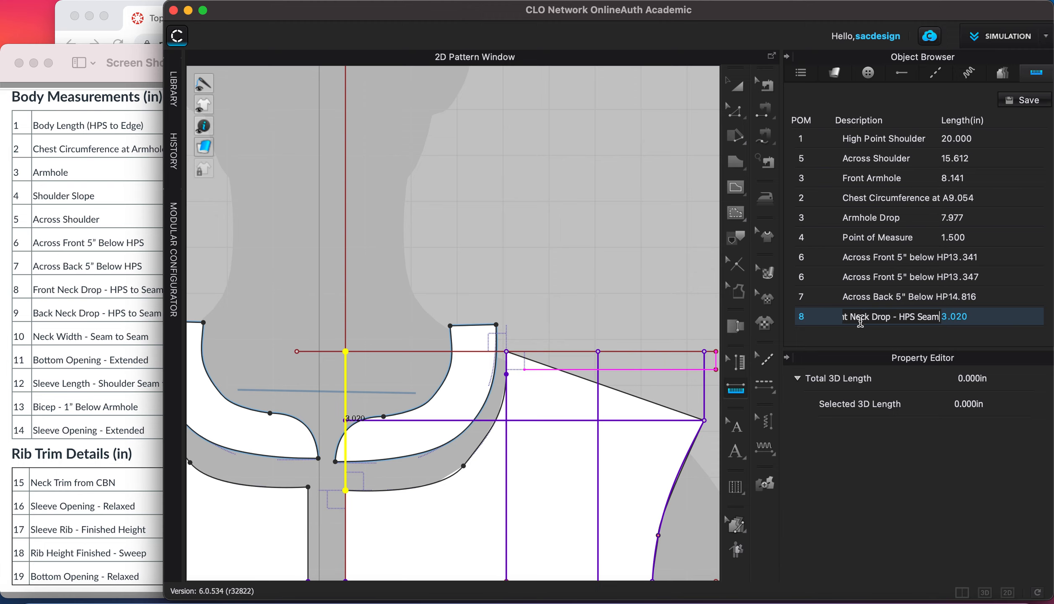
pyautogui.click(384, 416)
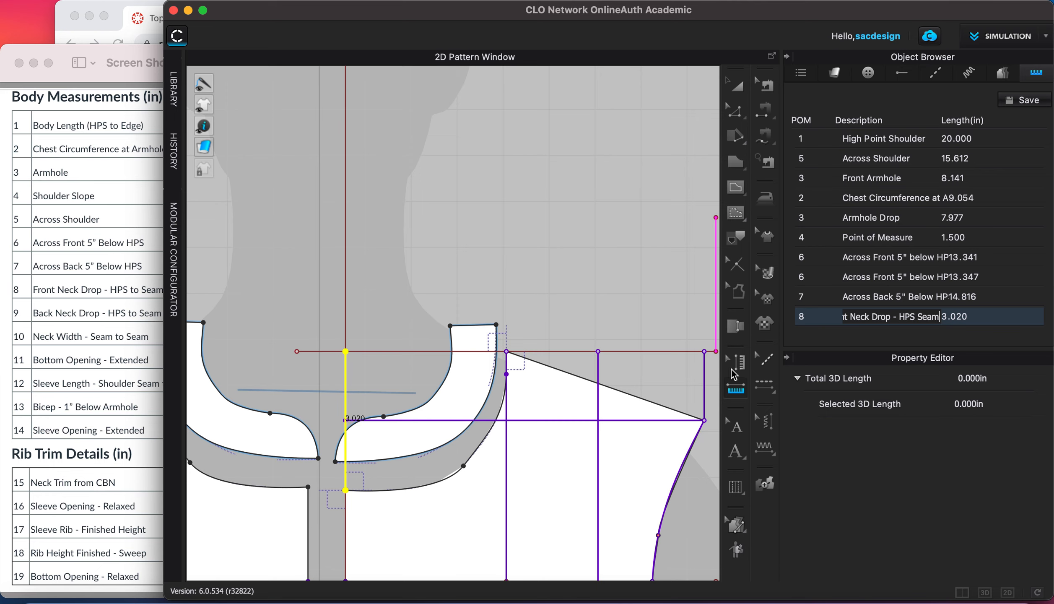
# - Move the front neck drop measurement upward along the centre front line and check its target in the spec sheet
pyautogui.click(736, 361)
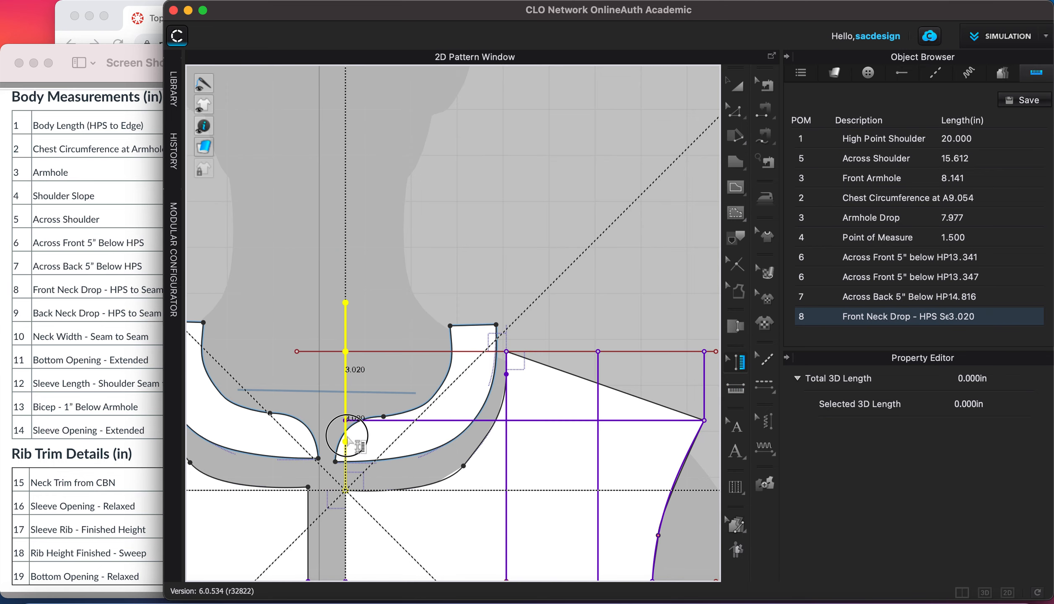
pyautogui.click(345, 417)
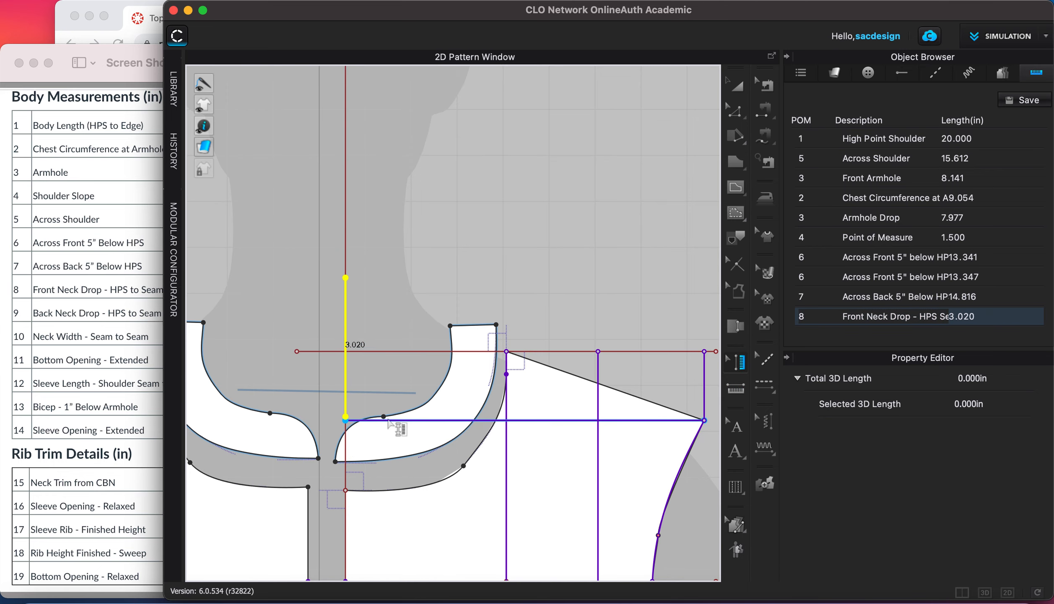
pyautogui.click(69, 373)
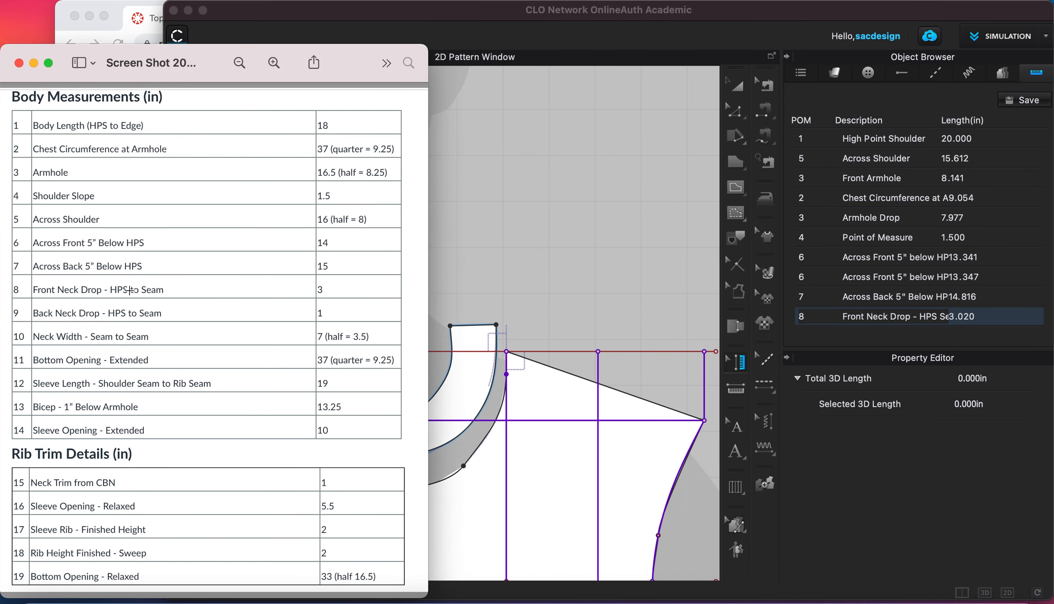
pyautogui.click(475, 375)
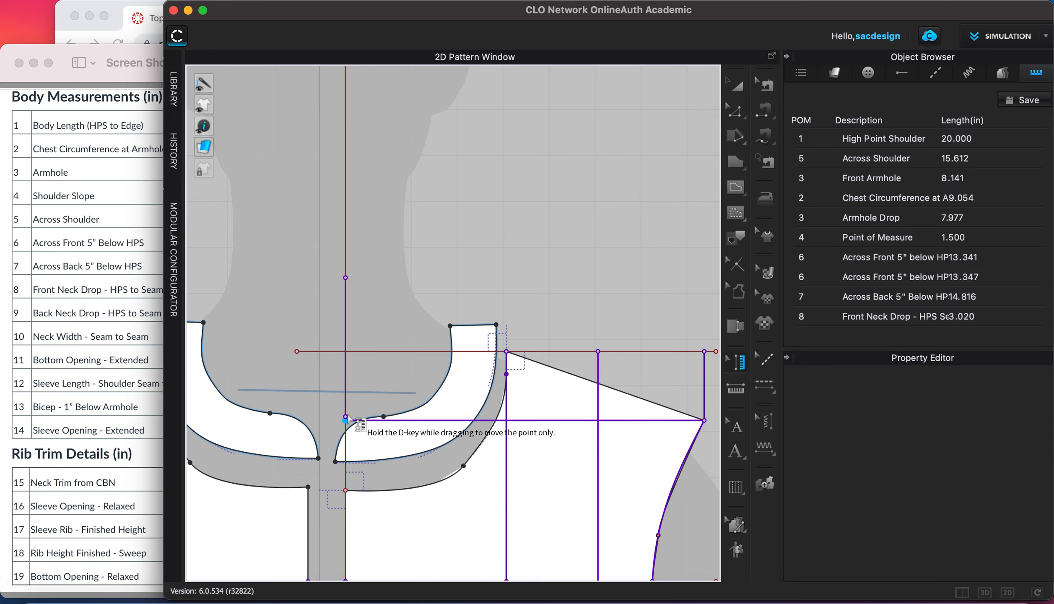
pyautogui.click(388, 421)
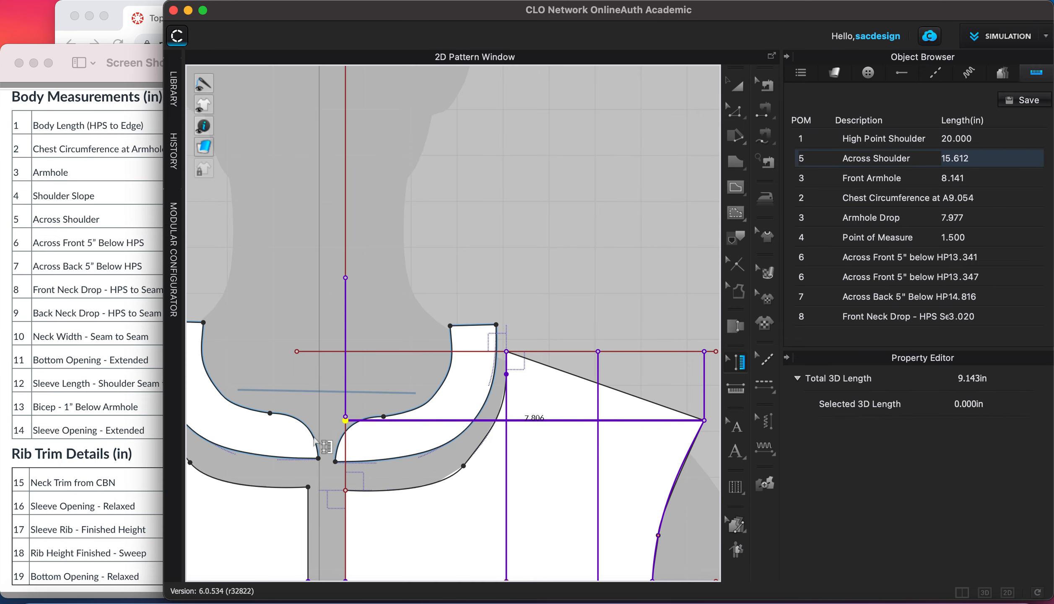
# - Move only the lower endpoint of the front neck drop measurement down to the centre front neckline point
pyautogui.scroll(5, 390, 419)
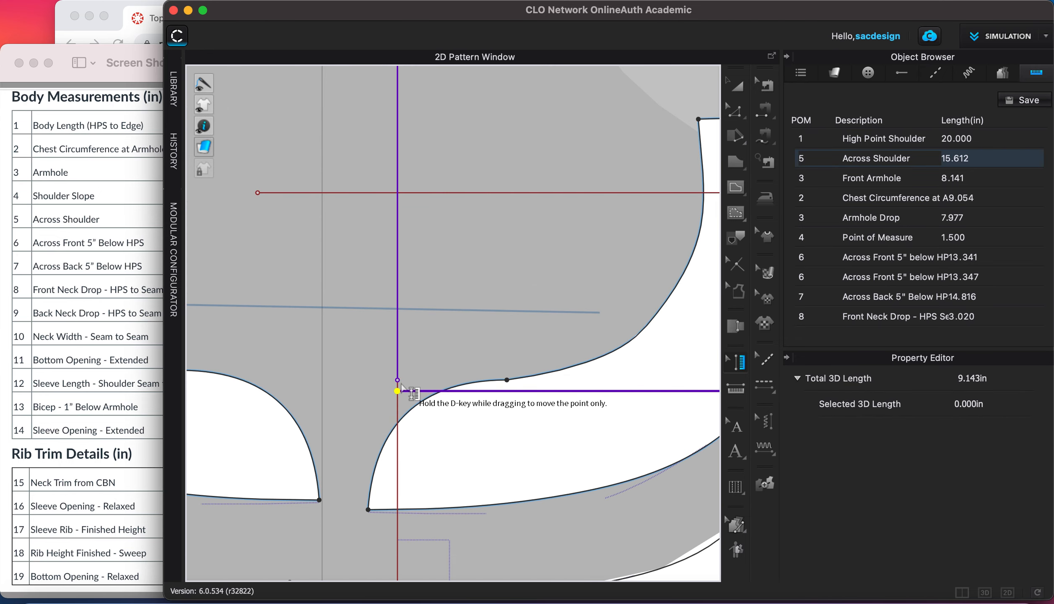
pyautogui.moveTo(398, 390); pyautogui.dragTo(392, 564)
pyautogui.moveTo(391, 478); pyautogui.dragTo(395, 314, button='middle')
pyautogui.moveTo(405, 406); pyautogui.dragTo(405, 444)
pyautogui.scroll(-4, 405, 443)
pyautogui.scroll(-1, 409, 445)
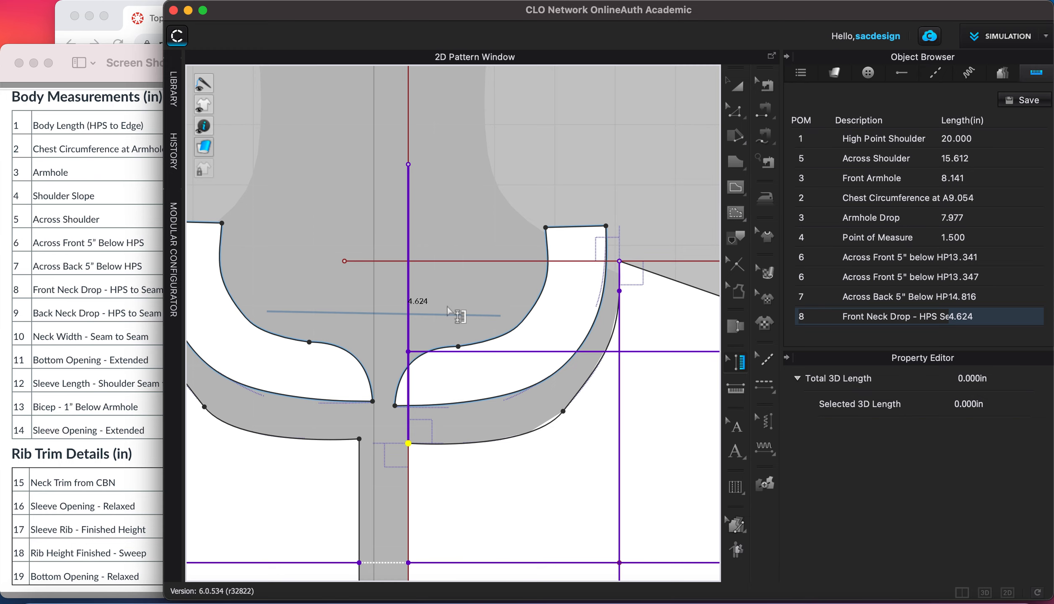
# - Try to measure the back neck drop from the centre back neckline up to the HPS line, and delete the measurement
pyautogui.scroll(-2, 447, 307)
pyautogui.moveTo(357, 275); pyautogui.dragTo(630, 287, button='middle')
pyautogui.moveTo(367, 303); pyautogui.dragTo(605, 311, button='middle')
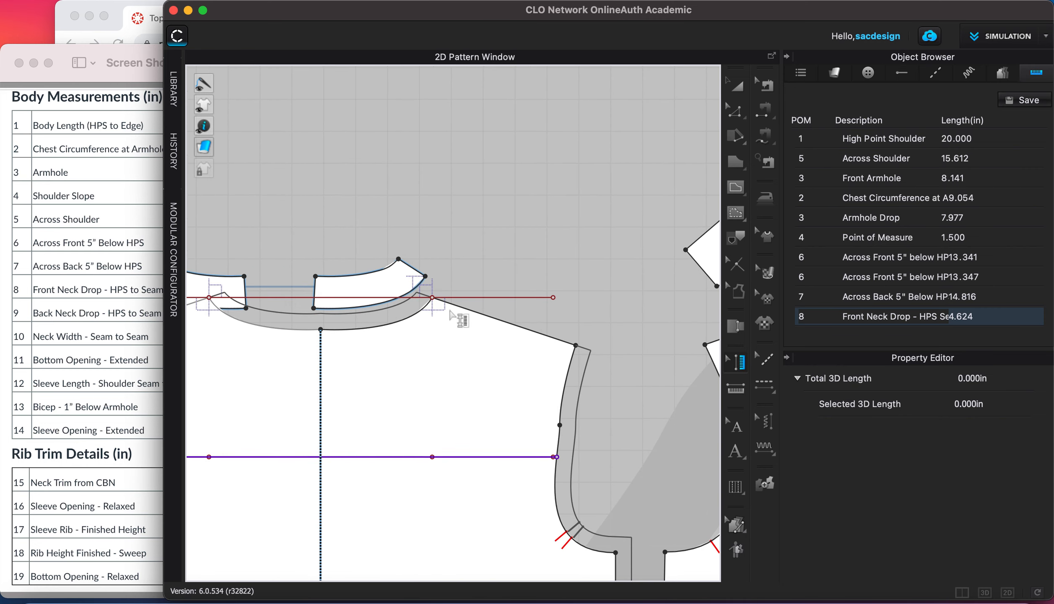
pyautogui.moveTo(423, 315); pyautogui.dragTo(538, 315, button='middle')
pyautogui.scroll(2, 427, 306)
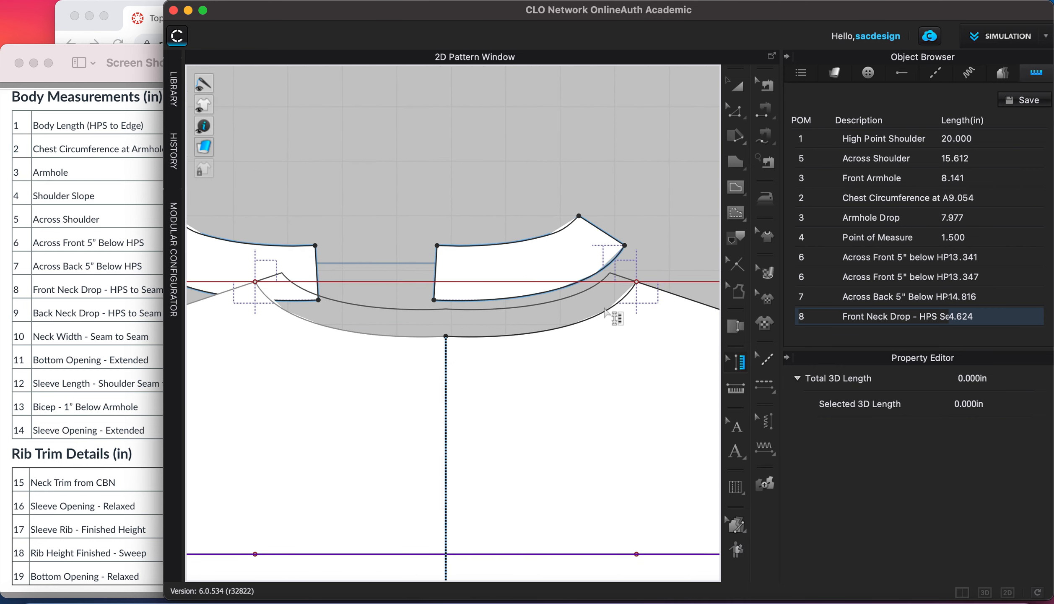
pyautogui.click(743, 388)
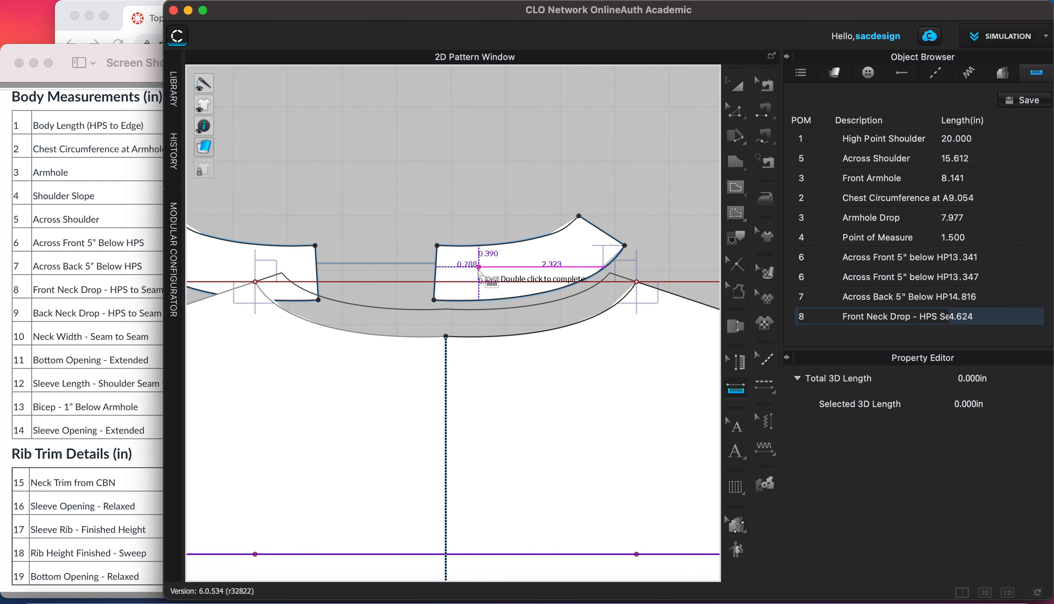
pyautogui.click(453, 332)
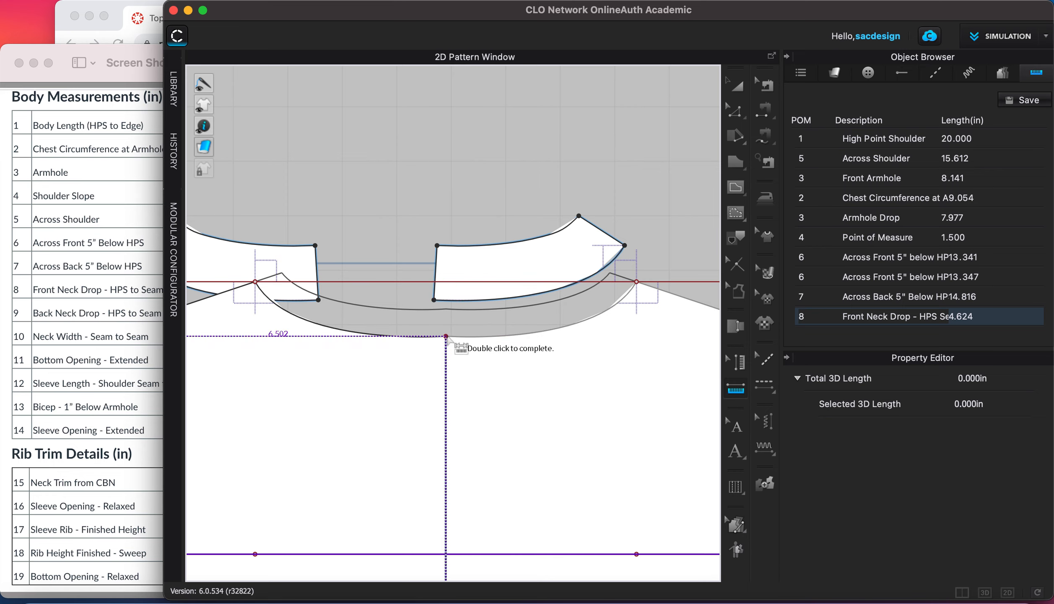
pyautogui.click(446, 336)
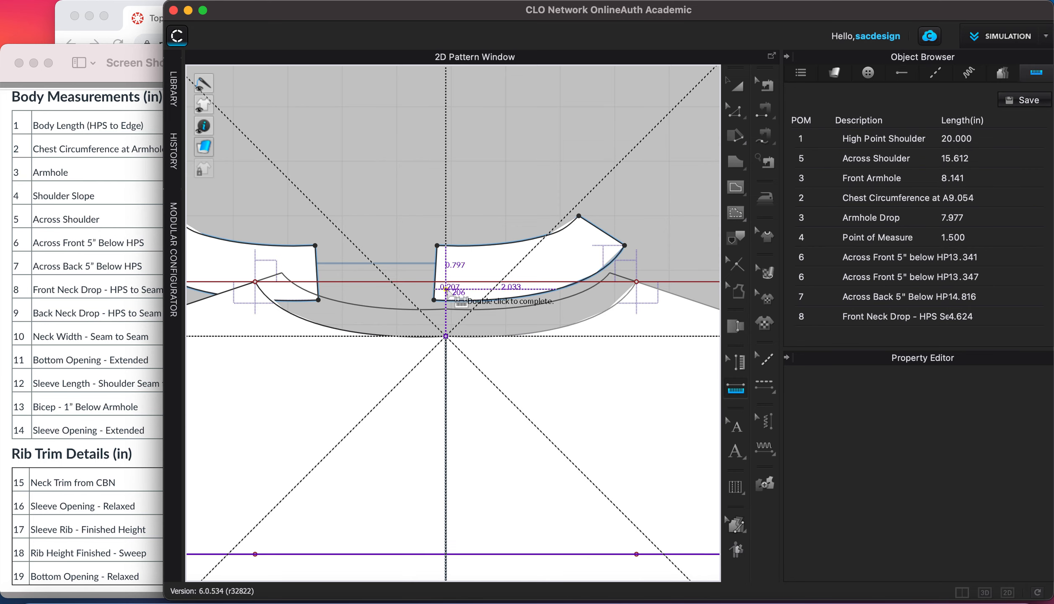
pyautogui.scroll(3, 447, 290)
pyautogui.press('shift')
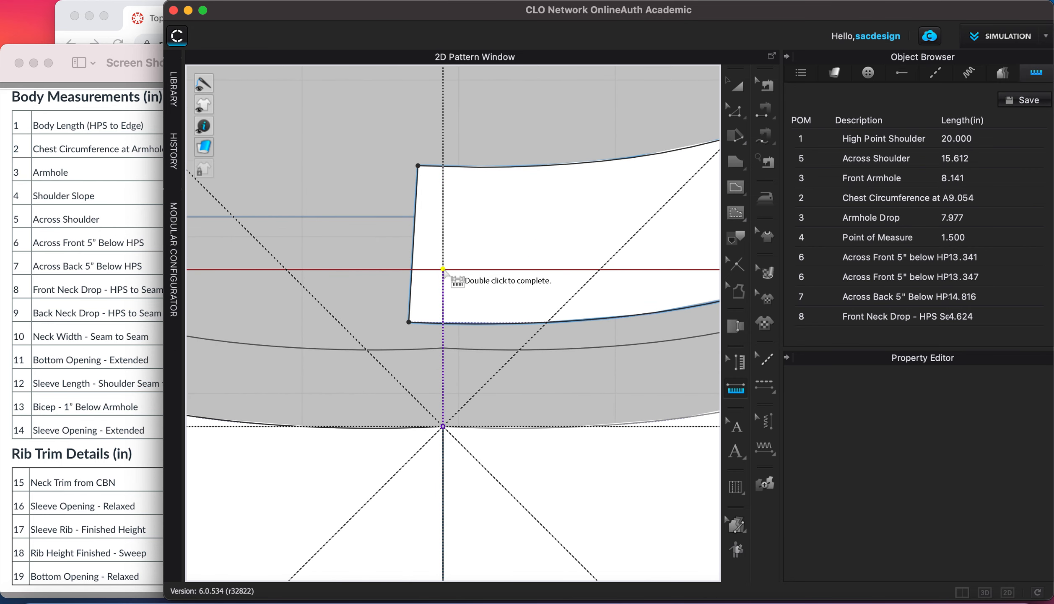
pyautogui.keyDown('shift'); pyautogui.doubleClick(443, 269); pyautogui.keyUp('shift')
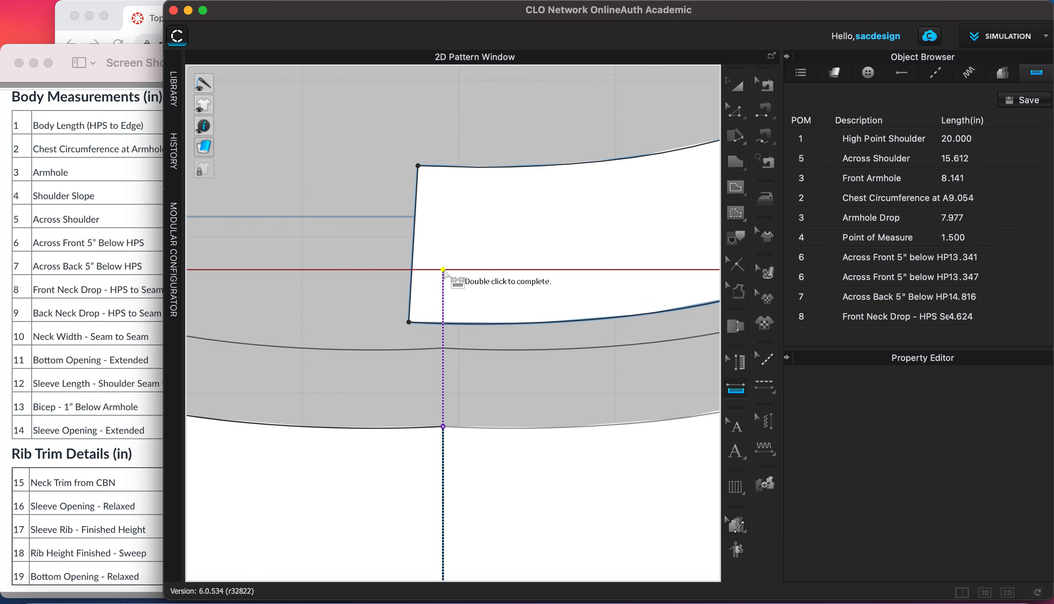
pyautogui.doubleClick(444, 270)
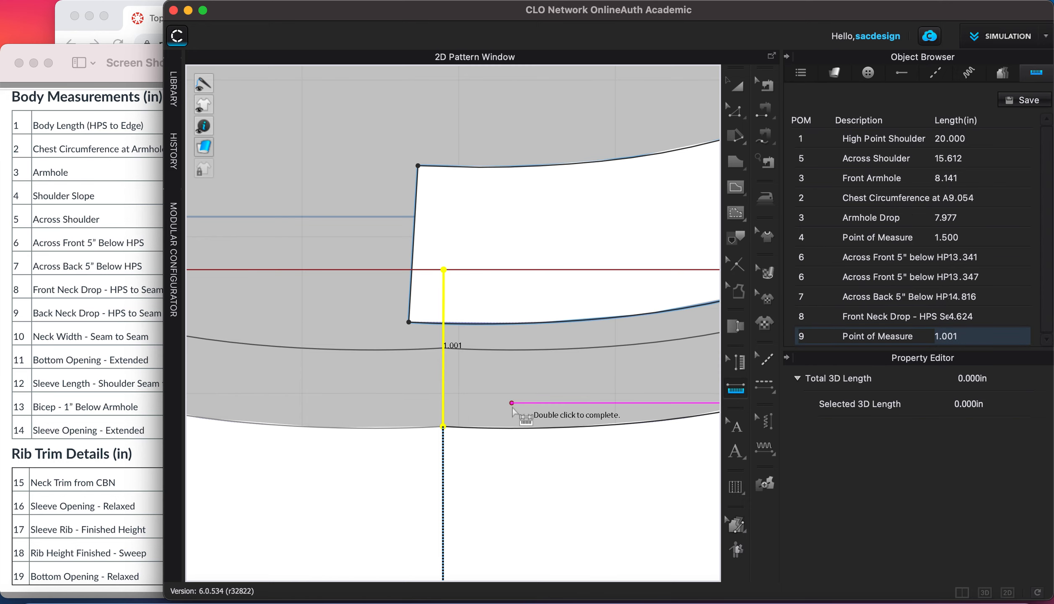
pyautogui.press('Delete')
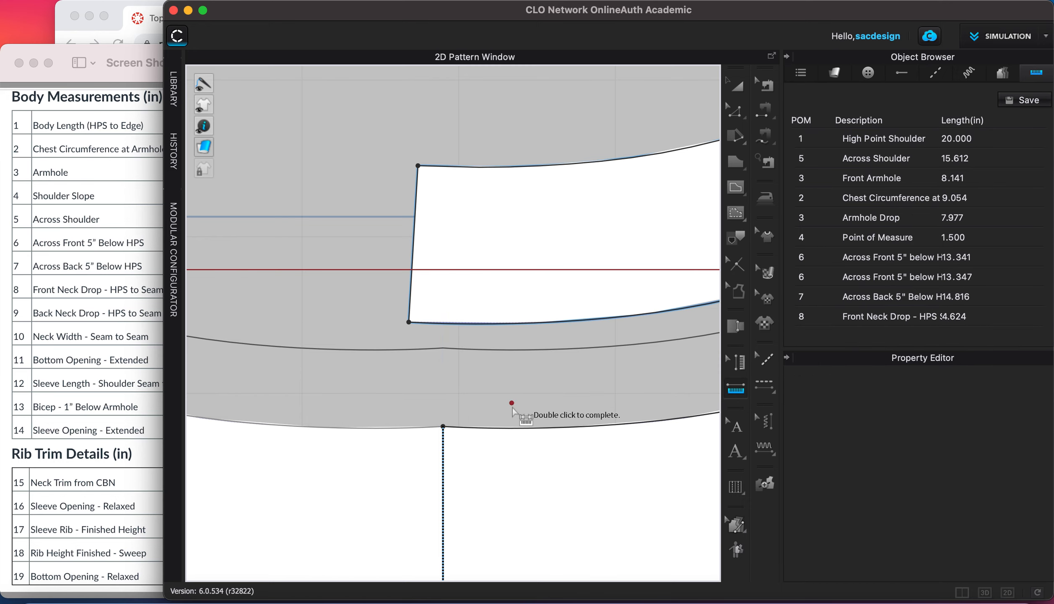
# - Add a point of measure from the centre back neckline point straight up to the HPS line
pyautogui.click(444, 427)
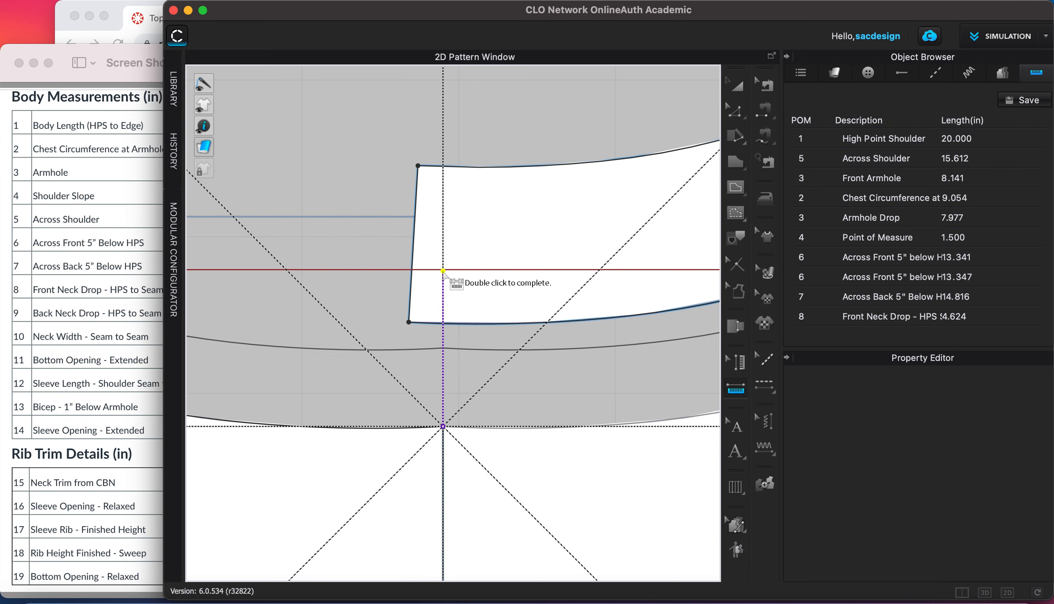
pyautogui.scroll(5, 443, 271)
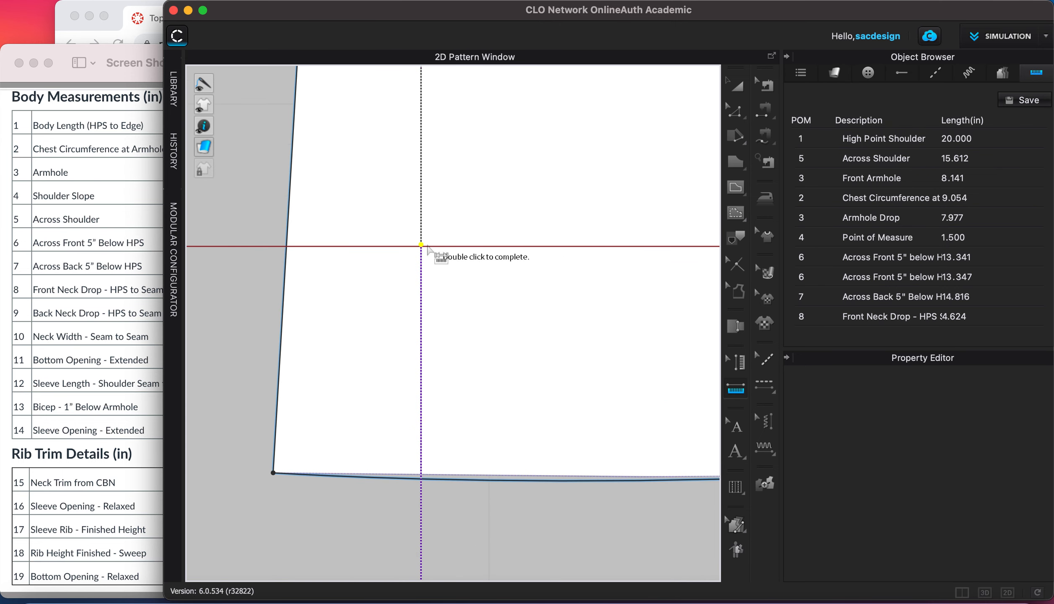
pyautogui.doubleClick(421, 247)
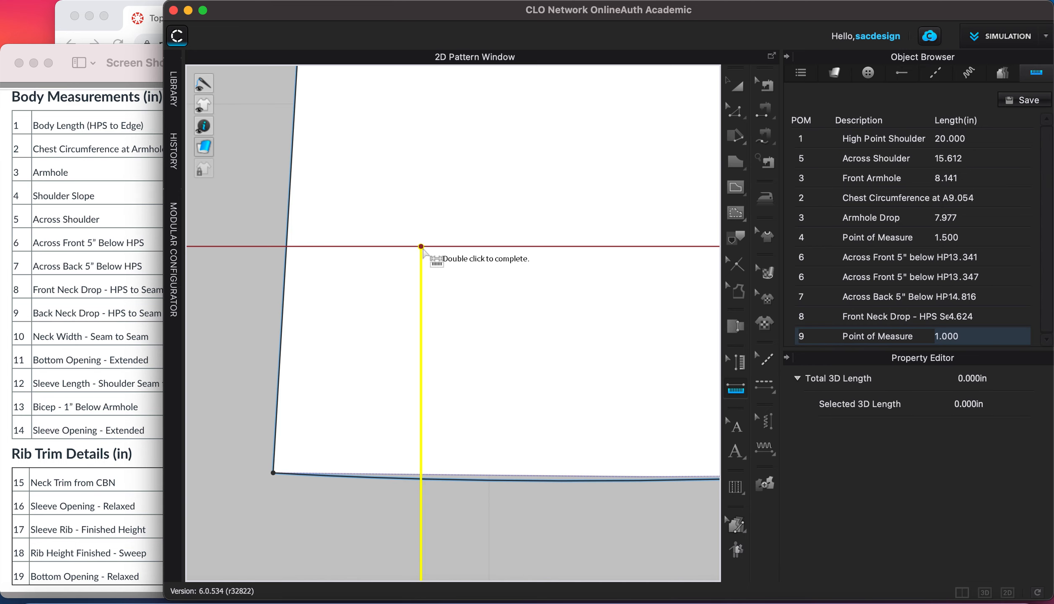
# - Label point of measure 9 as Back Neck Drop - HPS to Seam
pyautogui.click(913, 338)
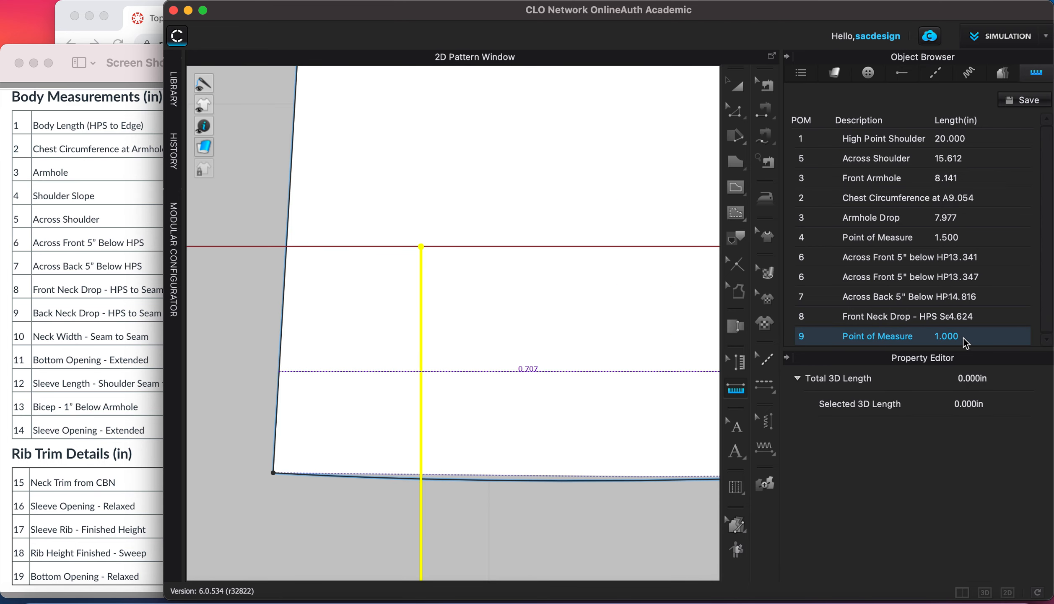
pyautogui.doubleClick(875, 338)
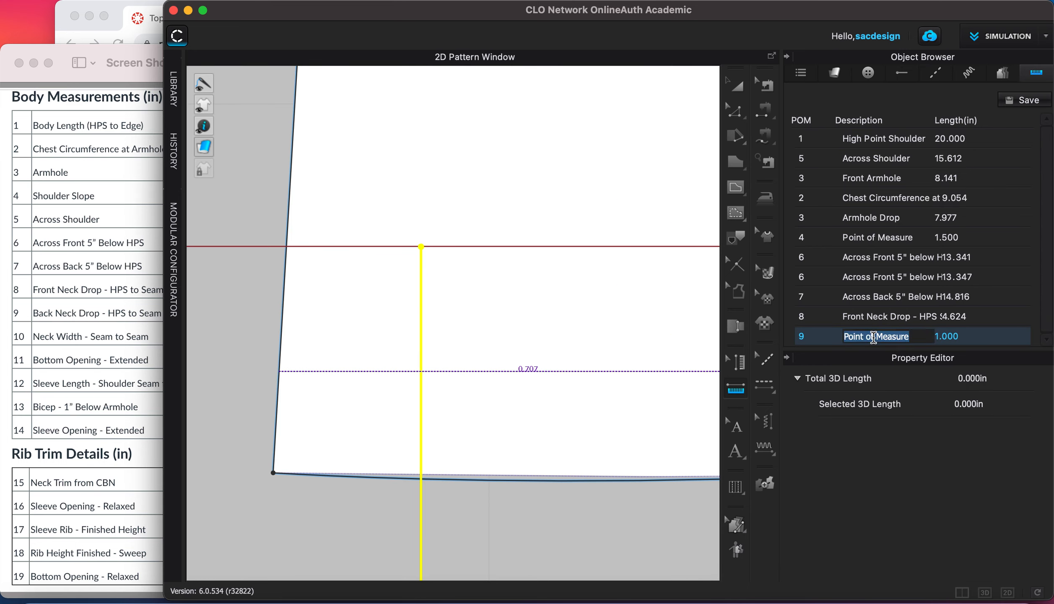
pyautogui.write('Back')
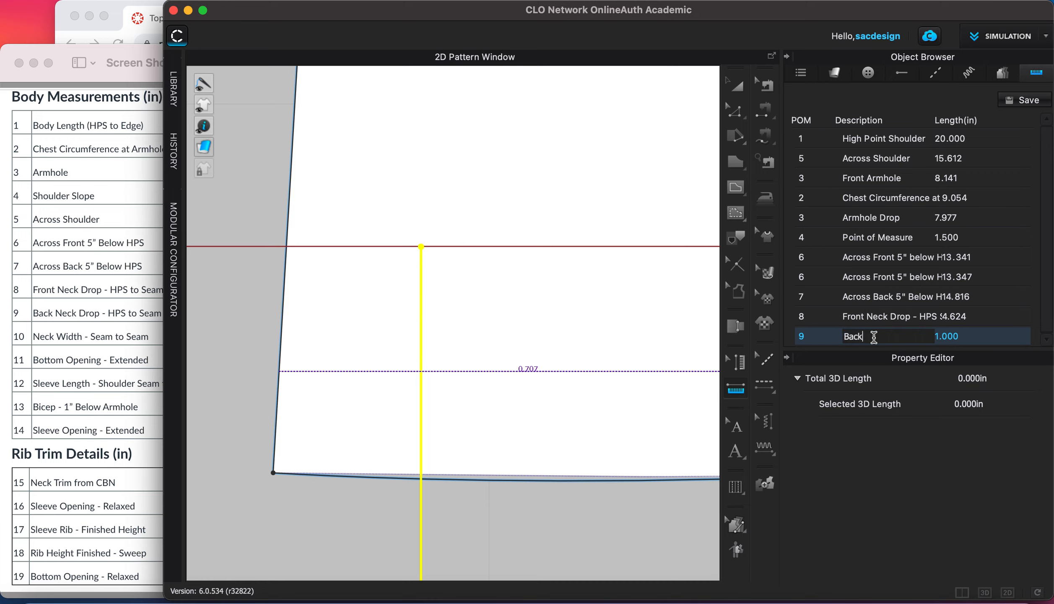
pyautogui.write(' Neck Drop - HPS tpo')
pyautogui.press('BackSpace')
pyautogui.press('BackSpace')
pyautogui.press('BackSpace')
pyautogui.write('o Seam')
# - Check the target for Neck Width - Seam to Seam in the spec sheet
pyautogui.click(34, 345)
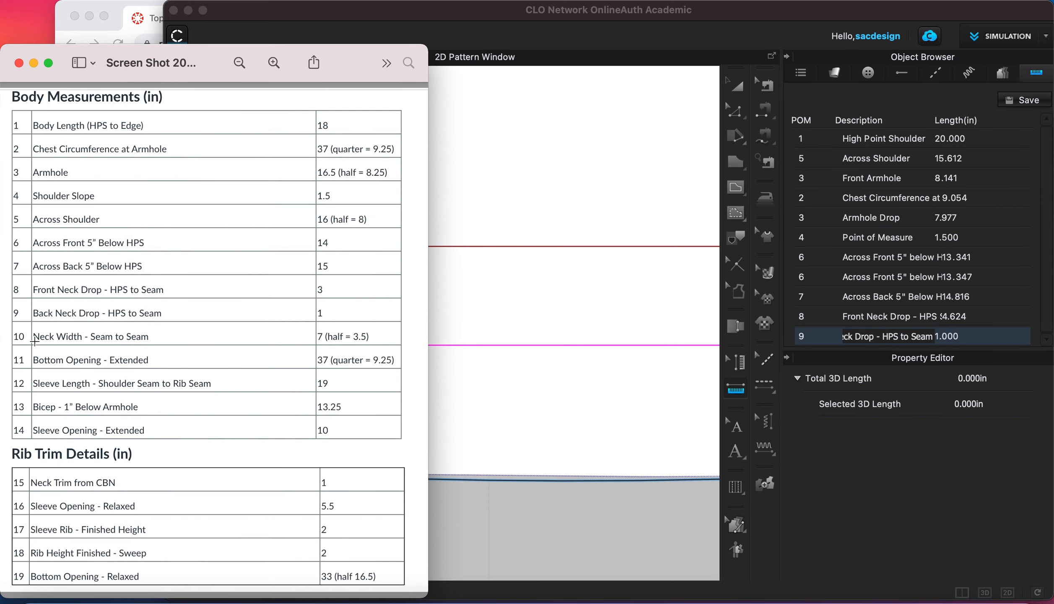
pyautogui.scroll(-10, 632, 326)
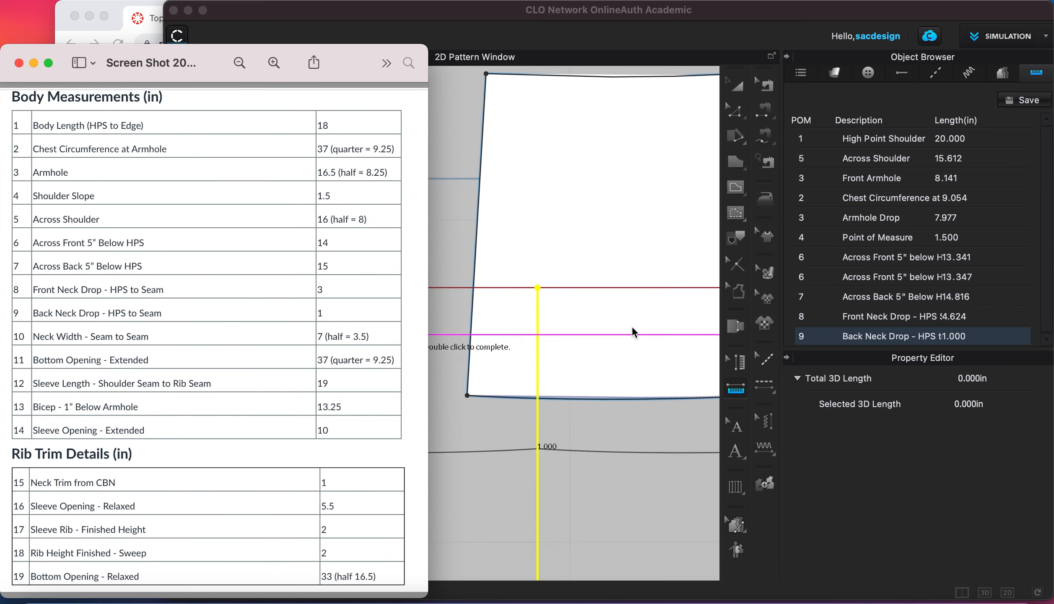
pyautogui.scroll(-8, 622, 328)
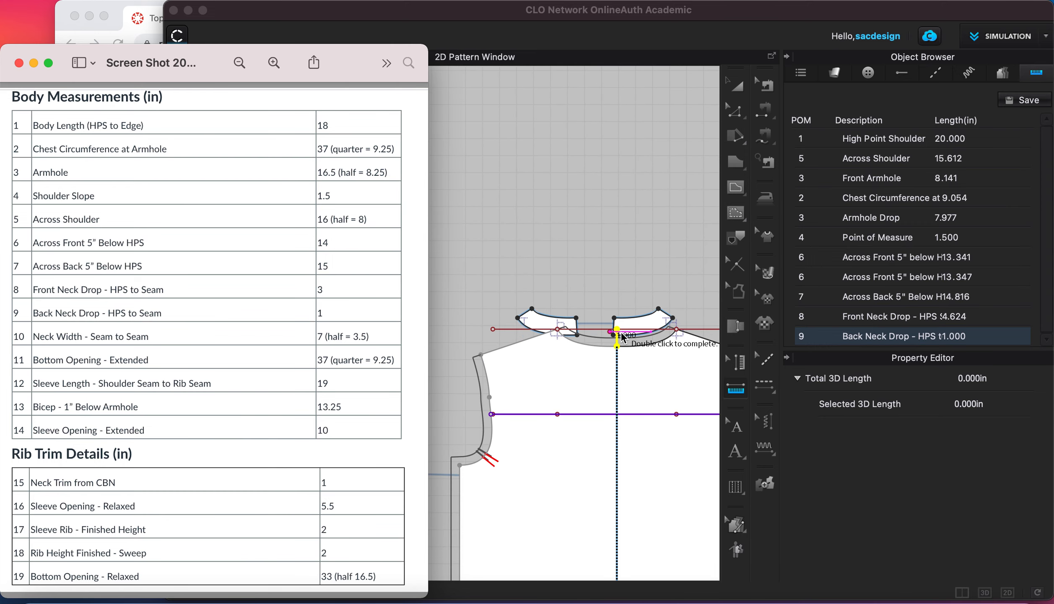
# - Add a neck width point of measure on the front piece from the high point shoulder across to the centre front line and back again
pyautogui.moveTo(642, 313); pyautogui.dragTo(474, 209, button='middle')
pyautogui.moveTo(632, 215); pyautogui.dragTo(444, 383, button='middle')
pyautogui.scroll(6, 545, 319)
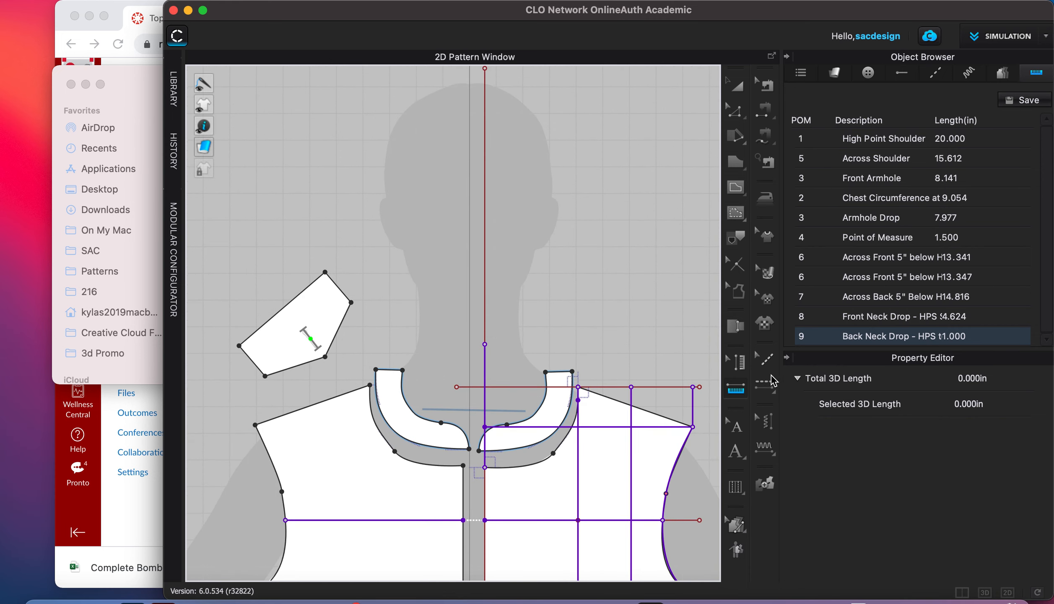
pyautogui.click(738, 396)
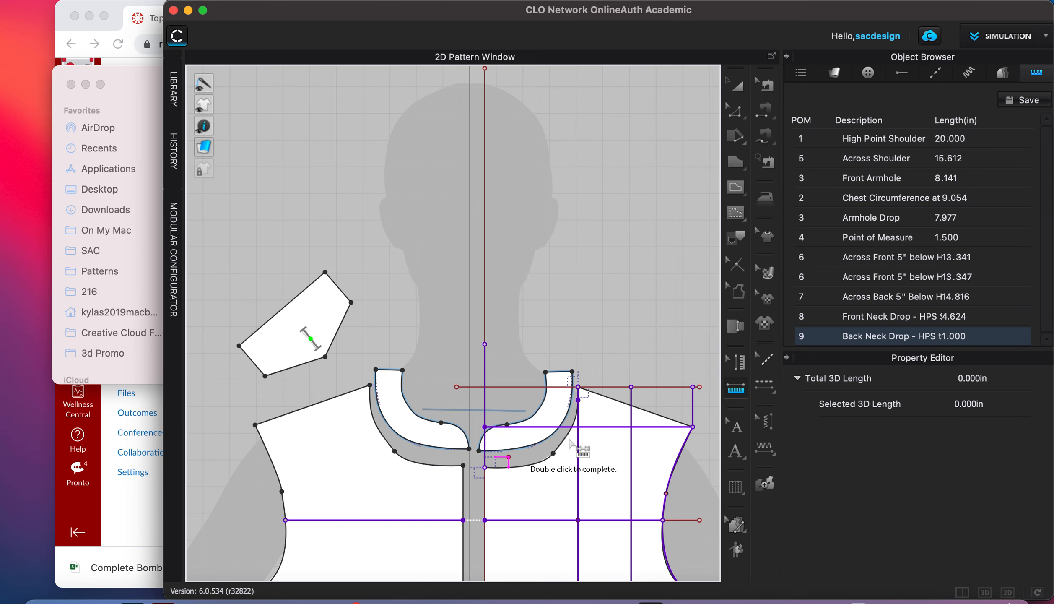
pyautogui.scroll(5, 575, 394)
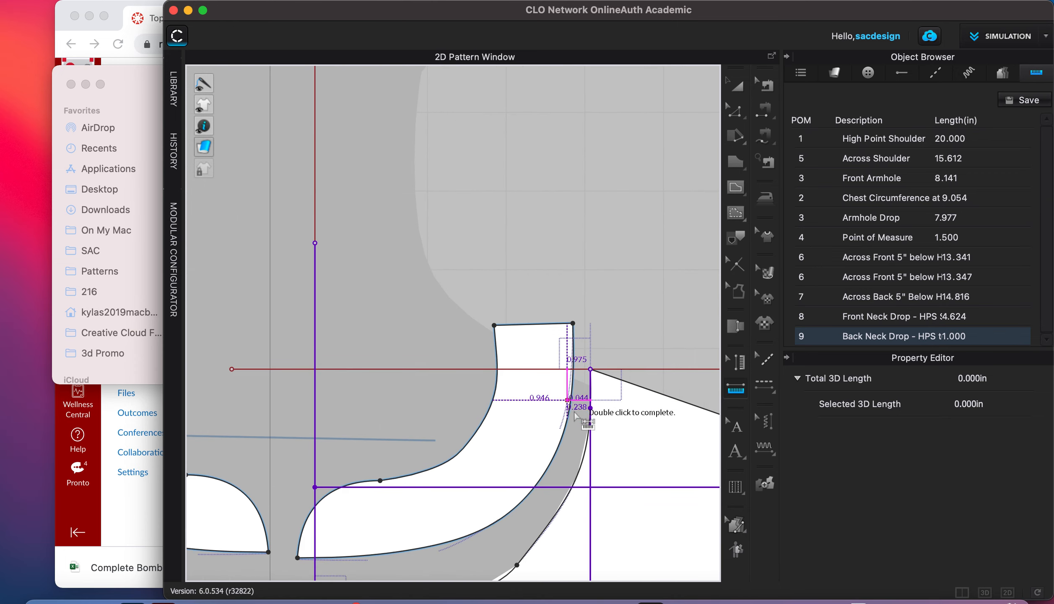
pyautogui.click(591, 369)
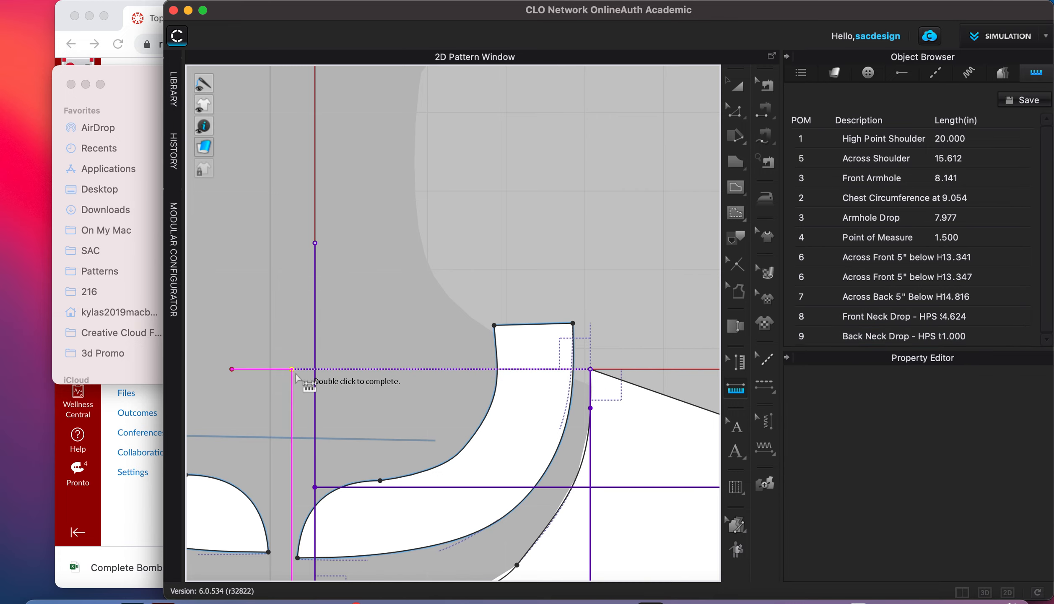
pyautogui.scroll(6, 306, 371)
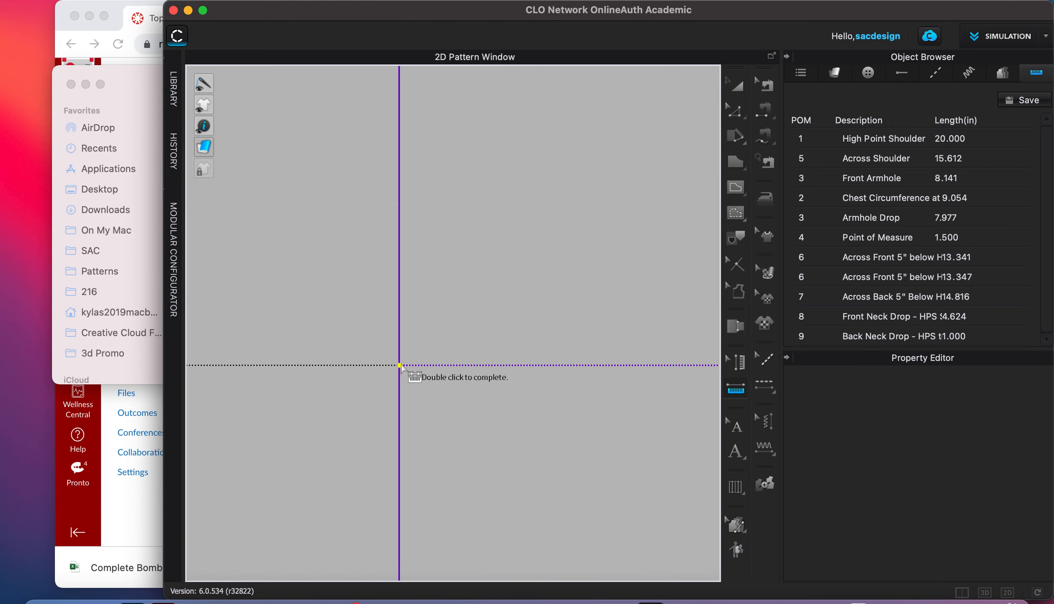
pyautogui.scroll(-5, 479, 383)
pyautogui.scroll(-4, 479, 388)
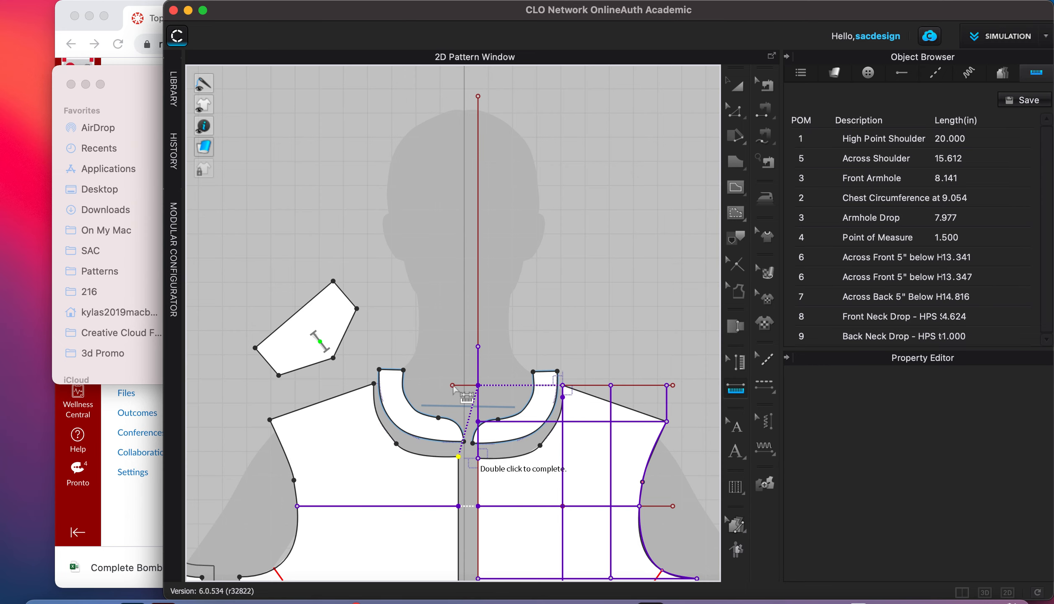
pyautogui.scroll(3, 562, 387)
pyautogui.scroll(6, 561, 394)
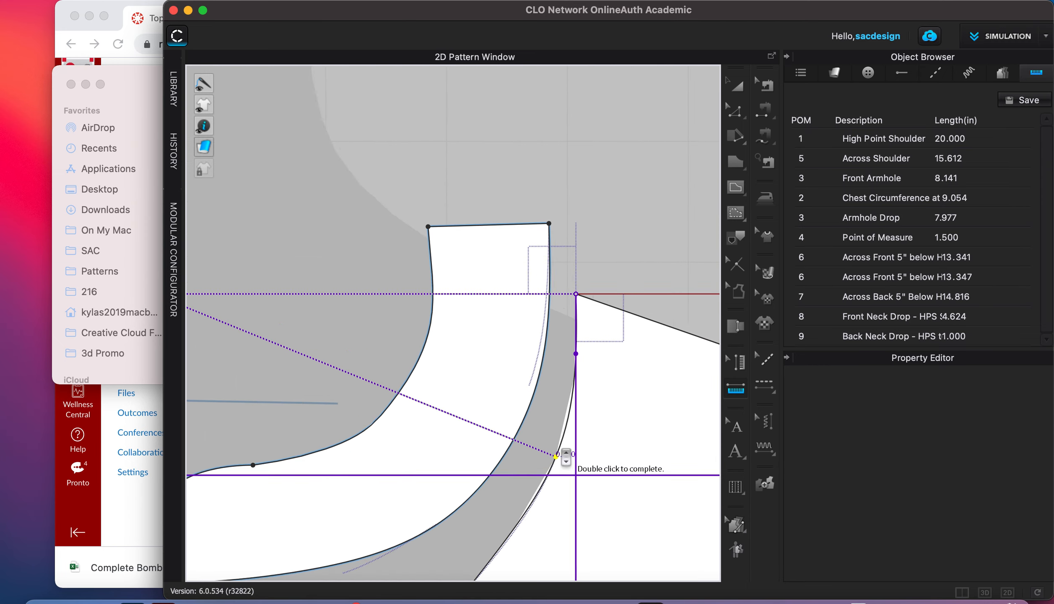
pyautogui.moveTo(618, 375); pyautogui.dragTo(610, 462, button='middle')
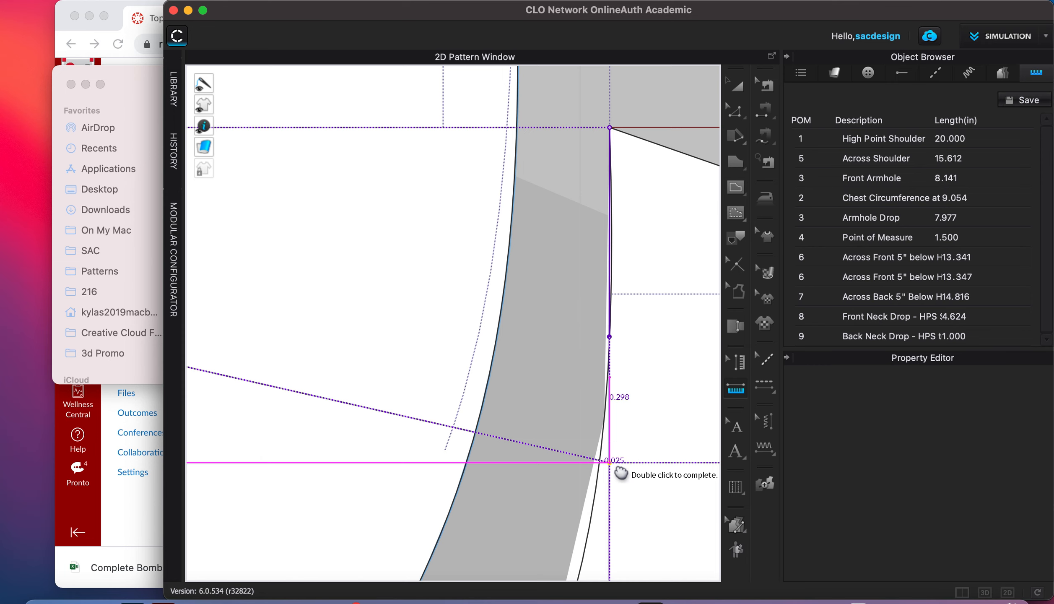
pyautogui.doubleClick(609, 128)
pyautogui.scroll(-3, 595, 273)
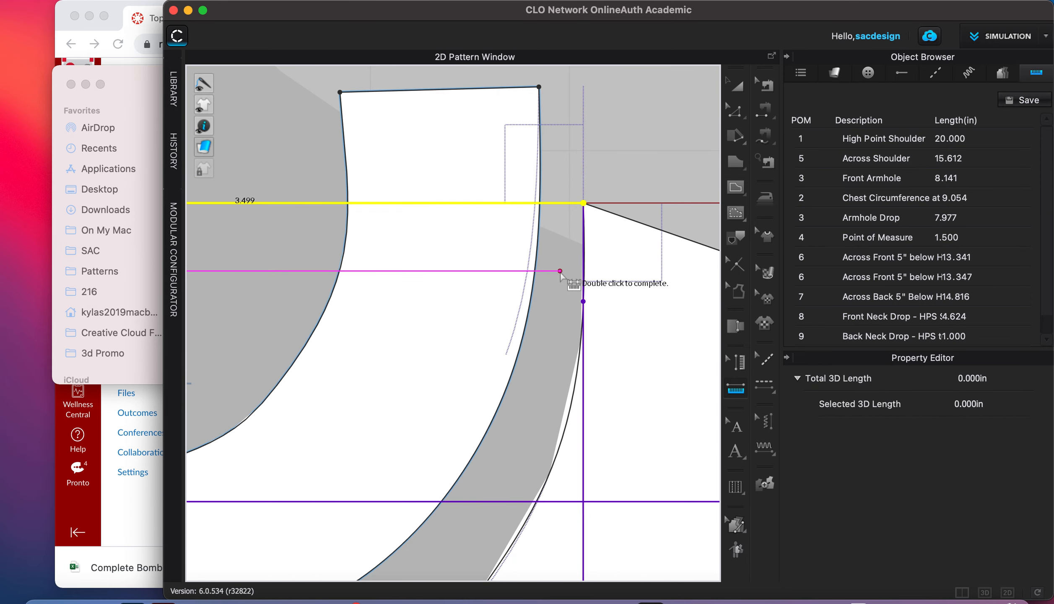
# - Label point of measure 10 as Neck Width - Se3am to Seam
pyautogui.scroll(-1, 876, 321)
pyautogui.doubleClick(875, 335)
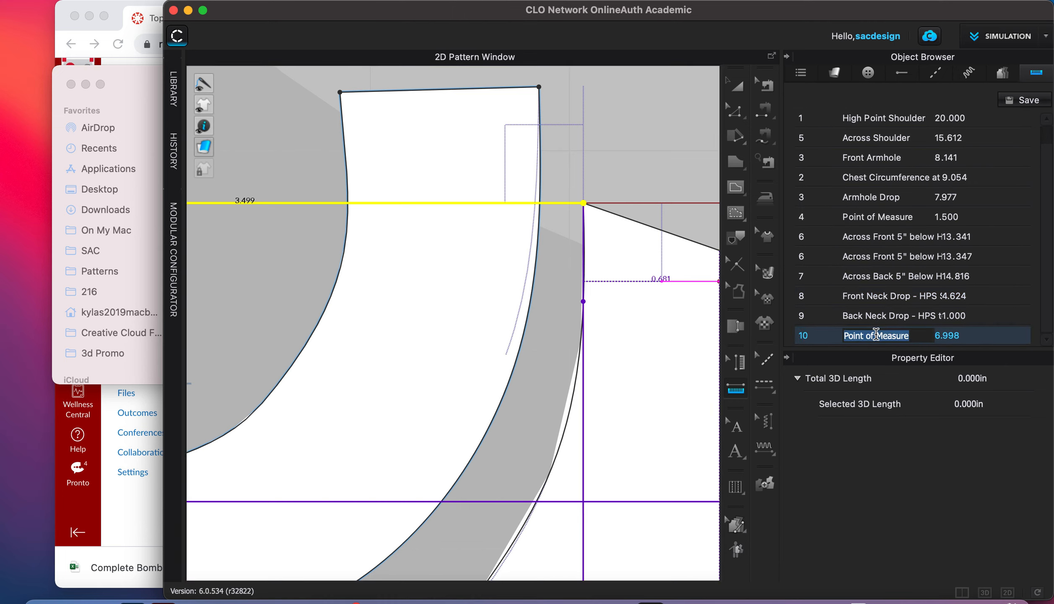
pyautogui.write('Neck Width - Se3am to Seam')
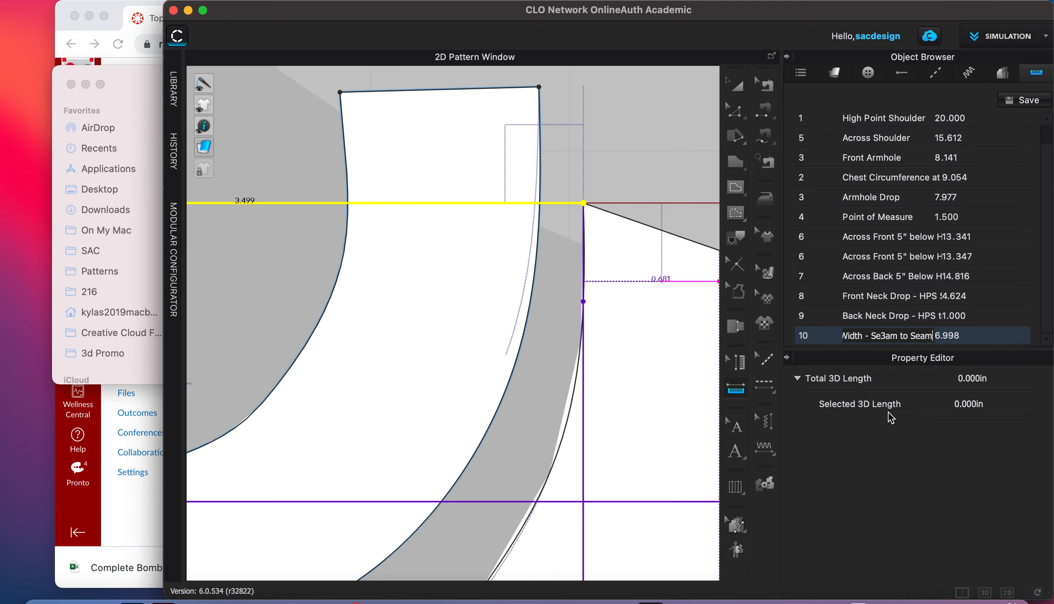
pyautogui.scroll(-6, 624, 432)
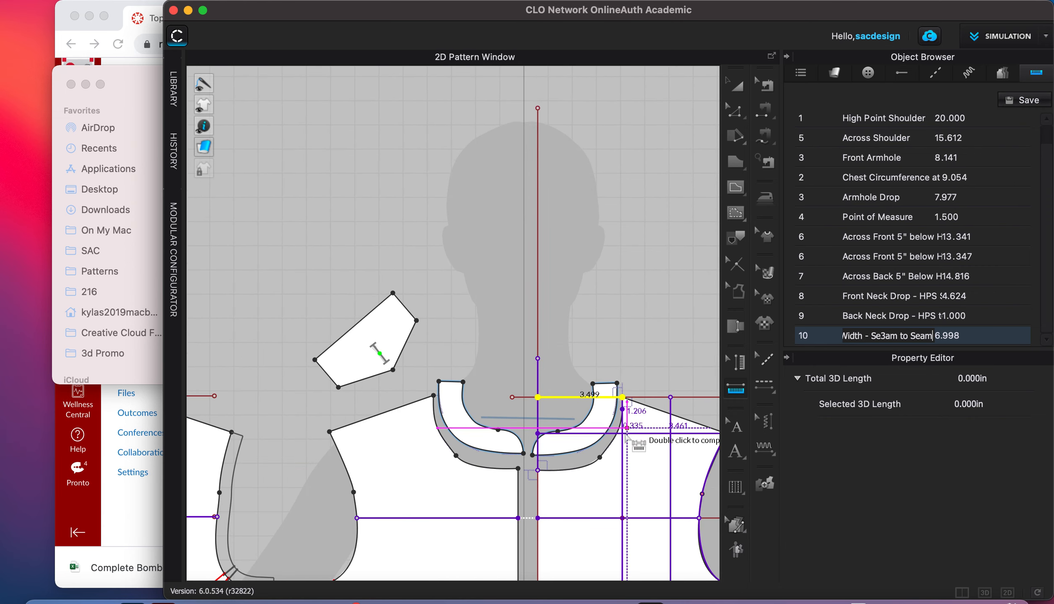
pyautogui.scroll(-5, 627, 436)
pyautogui.click(591, 354)
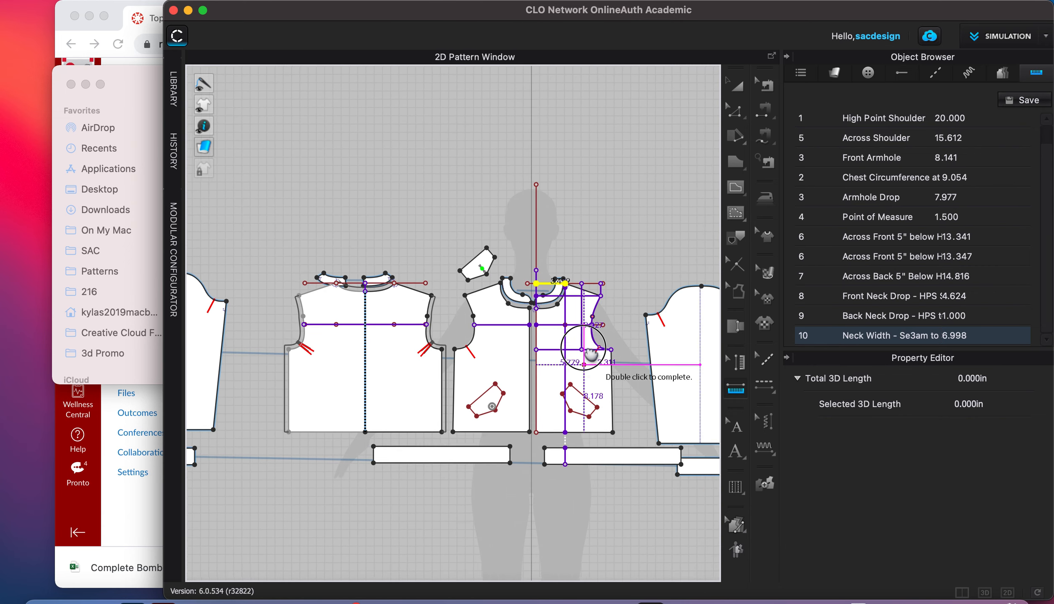
# - Add a point of measure along the front piece's hem from the side seam corner to centre front and back to the side seam
pyautogui.moveTo(592, 355); pyautogui.dragTo(506, 288, button='middle')
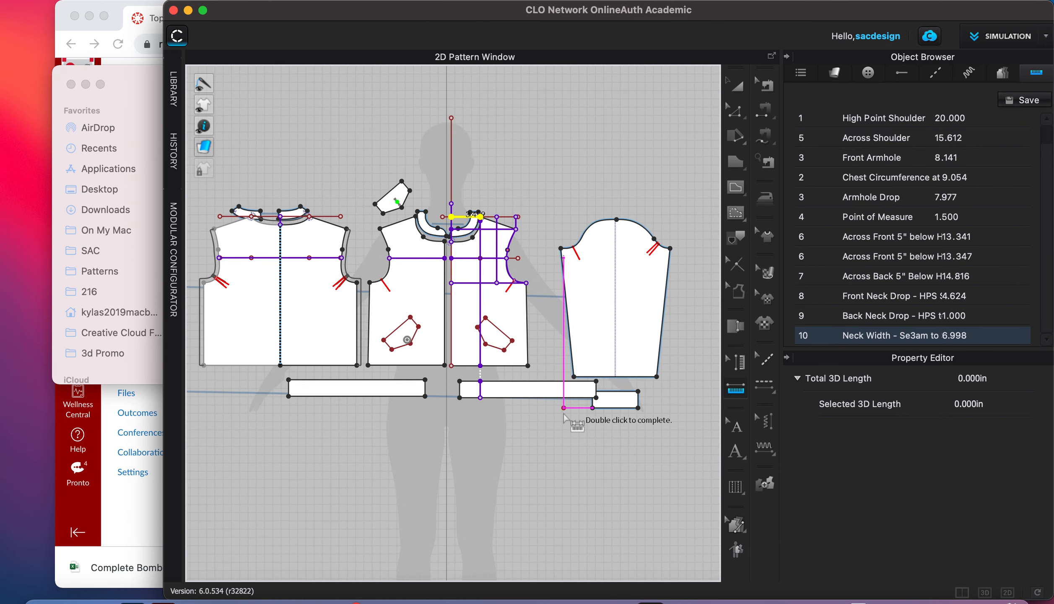
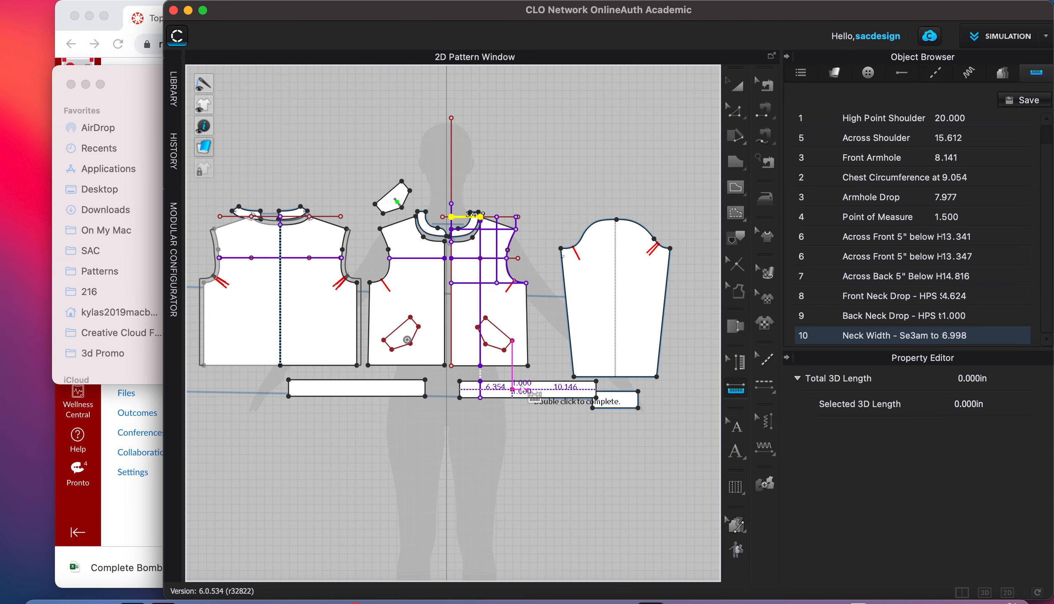
pyautogui.scroll(4, 513, 389)
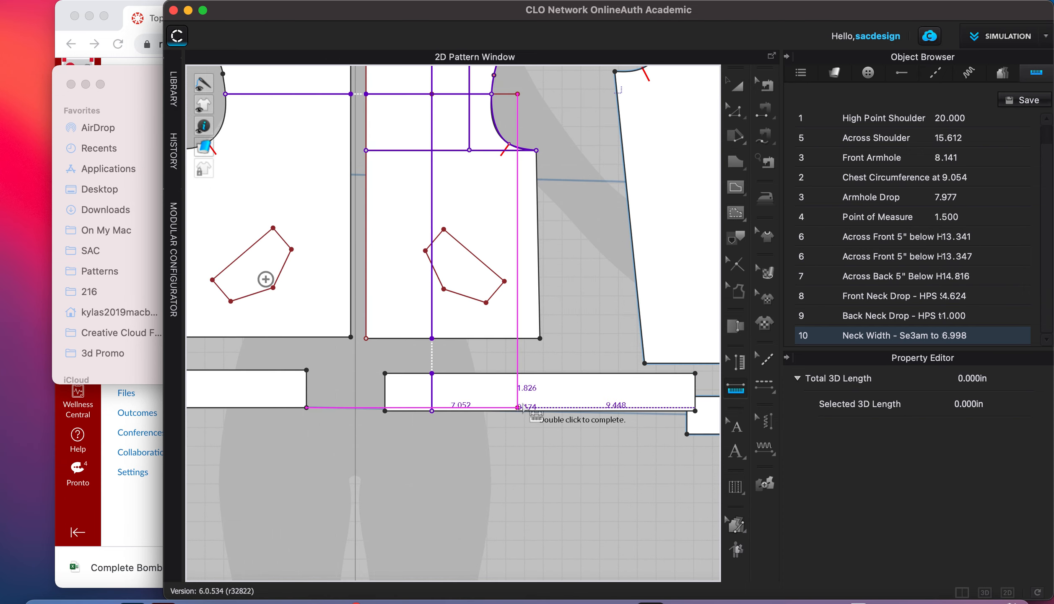
pyautogui.click(367, 339)
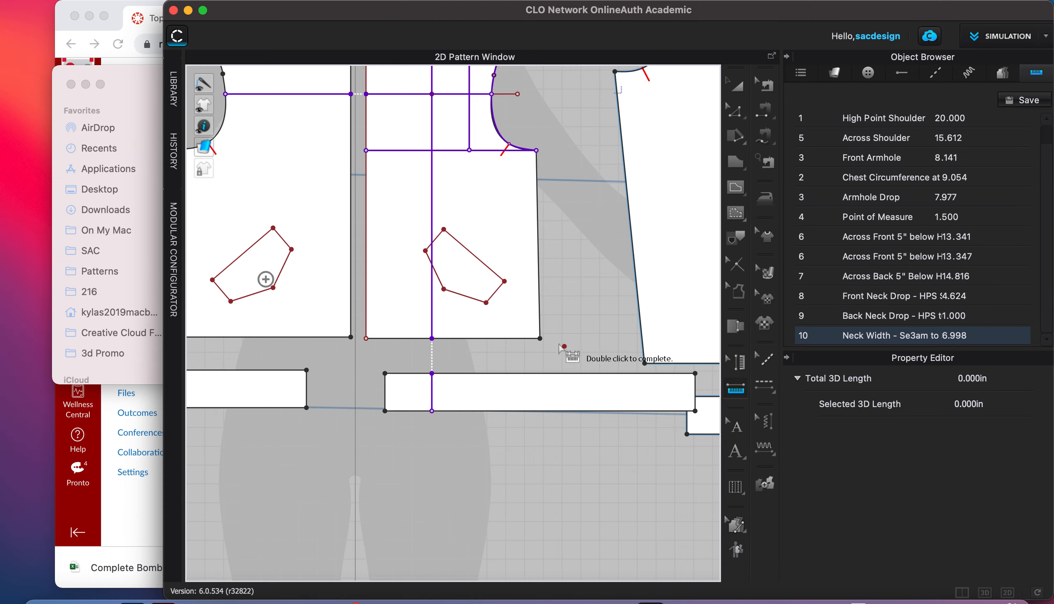
pyautogui.click(540, 339)
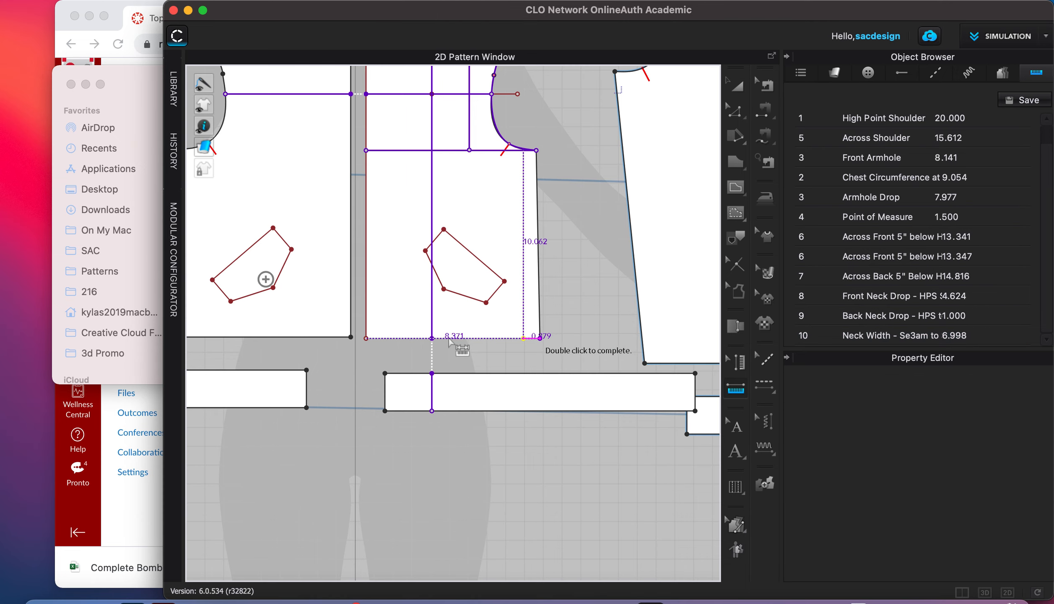
pyautogui.click(366, 339)
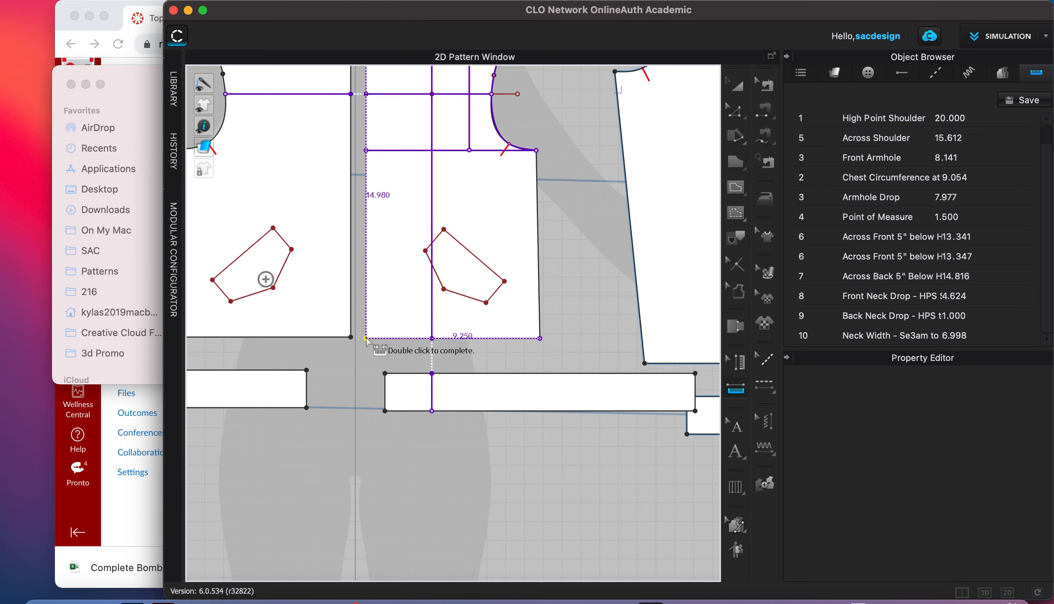
pyautogui.doubleClick(541, 339)
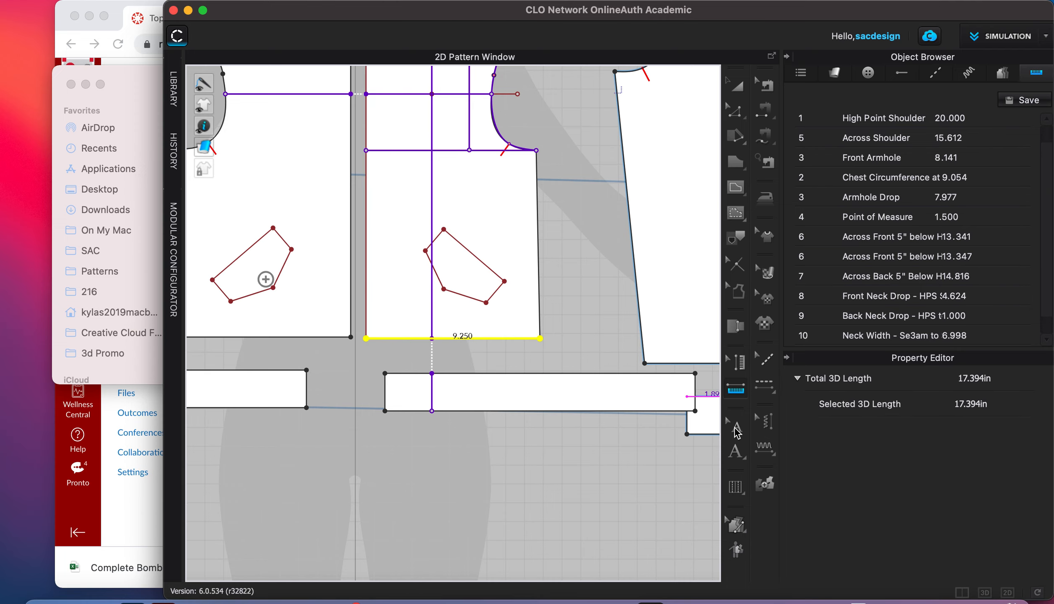
# - Correct the typo in the neck width label so it reads Neck Width - Seam to Seam
pyautogui.scroll(-1, 873, 332)
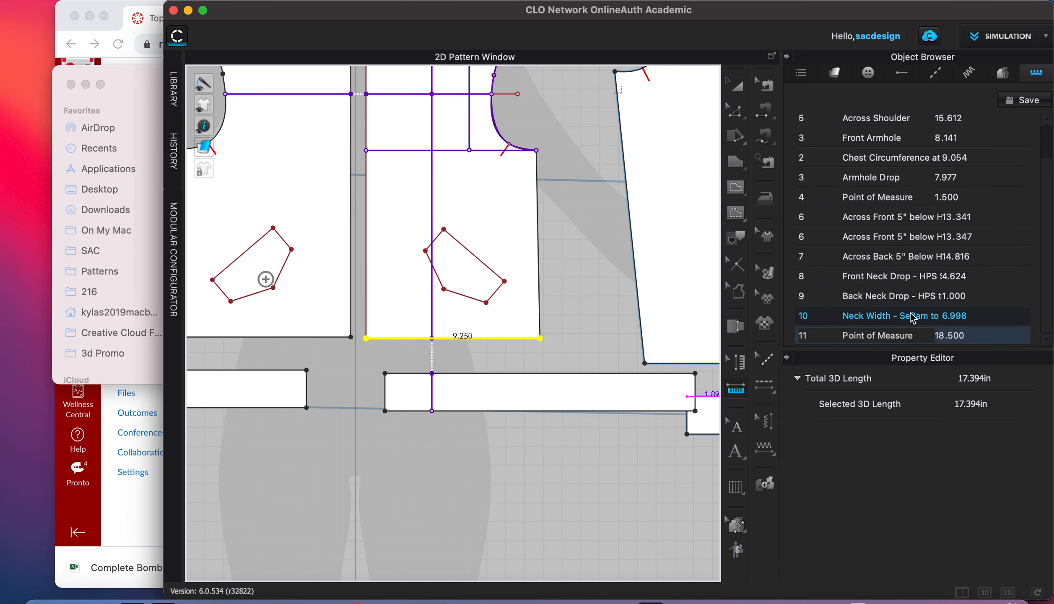
pyautogui.click(915, 319)
pyautogui.doubleClick(914, 317)
pyautogui.click(888, 315)
# - Label the hem's point of measure 11 as BottomOpening- Extended
pyautogui.click(896, 335)
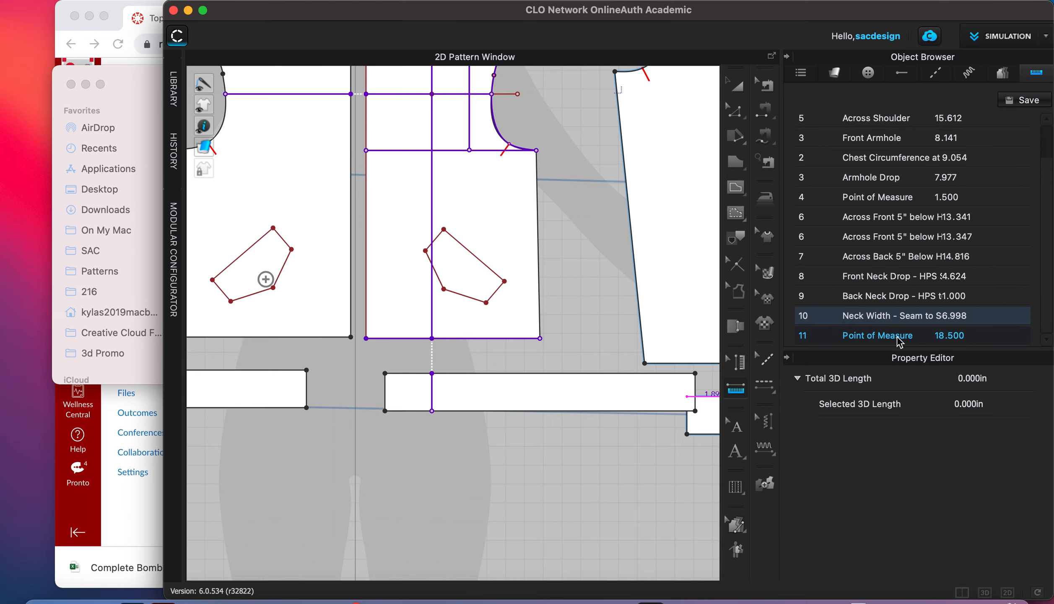
pyautogui.doubleClick(895, 334)
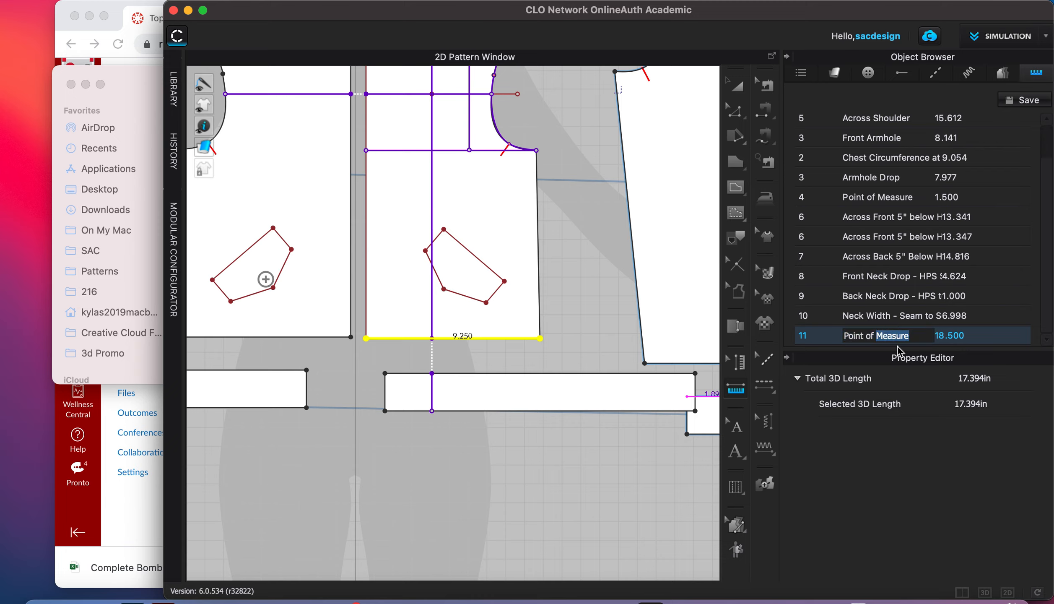
pyautogui.moveTo(909, 336); pyautogui.dragTo(824, 338)
pyautogui.write('BottomOpe')
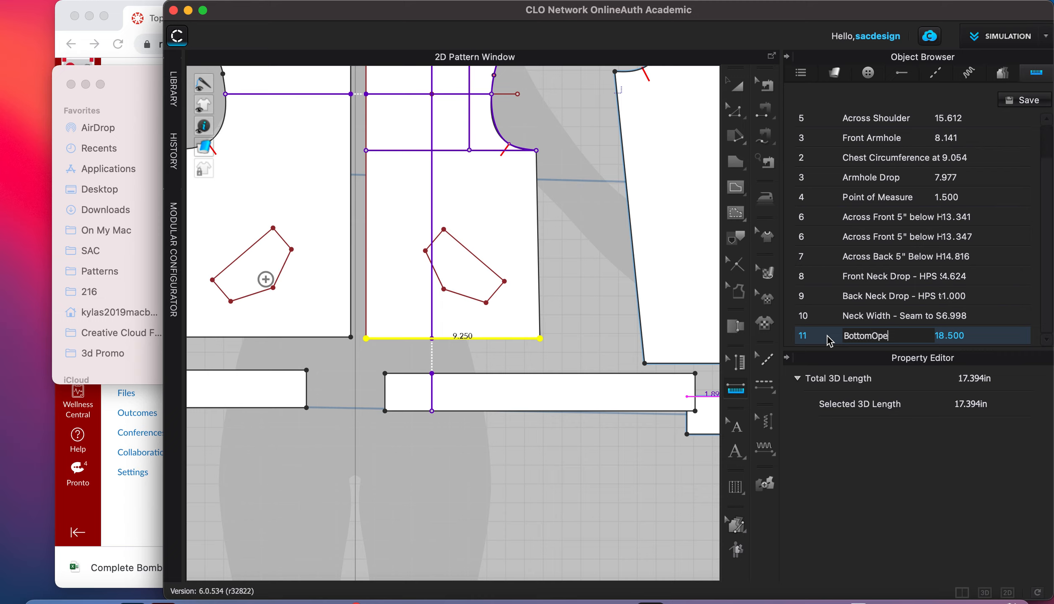
pyautogui.write('ning- Extended')
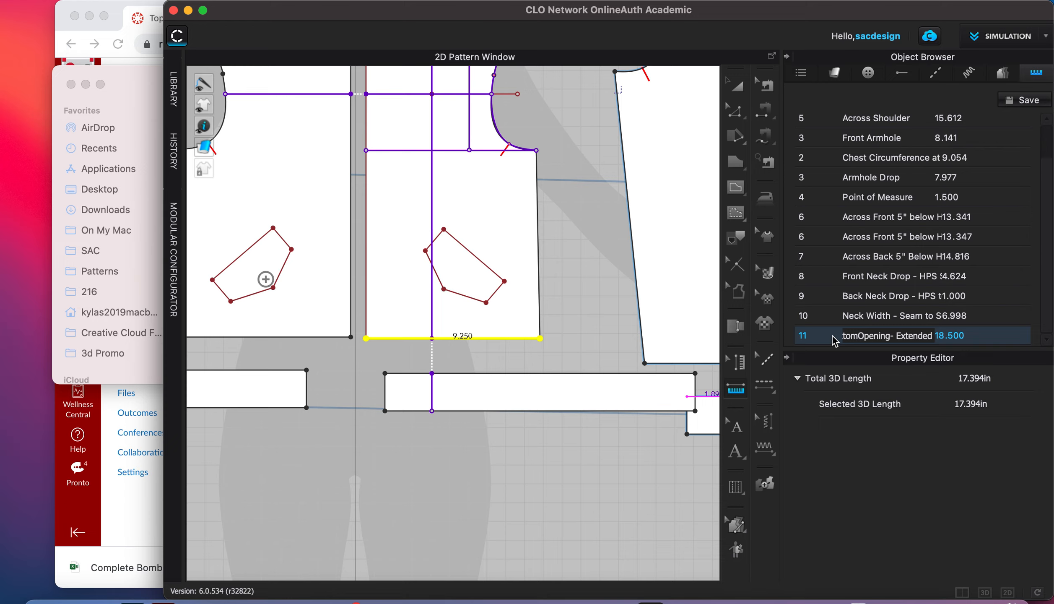
pyautogui.scroll(-5, 671, 380)
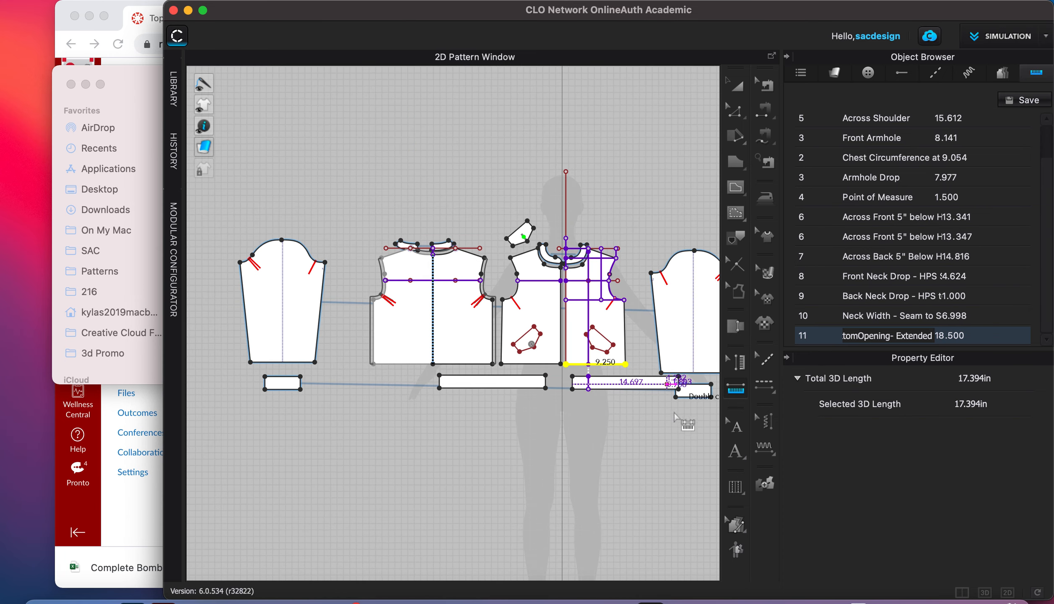
# - Add a point of measure straight down the sleeve's centre from the top of the cap to the hem
pyautogui.click(662, 424)
pyautogui.moveTo(661, 424); pyautogui.dragTo(473, 426, button='middle')
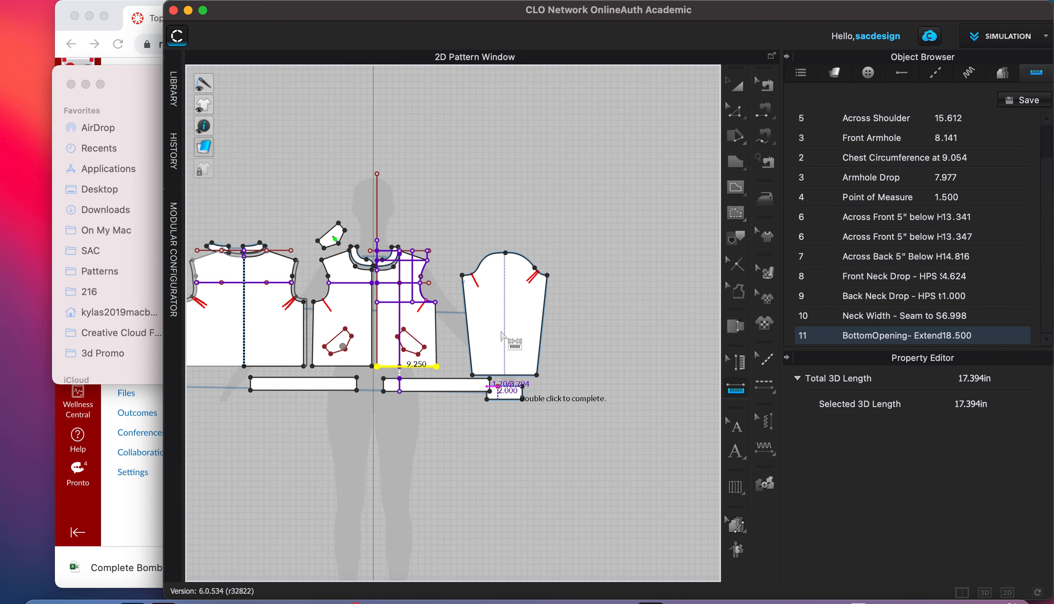
pyautogui.click(506, 253)
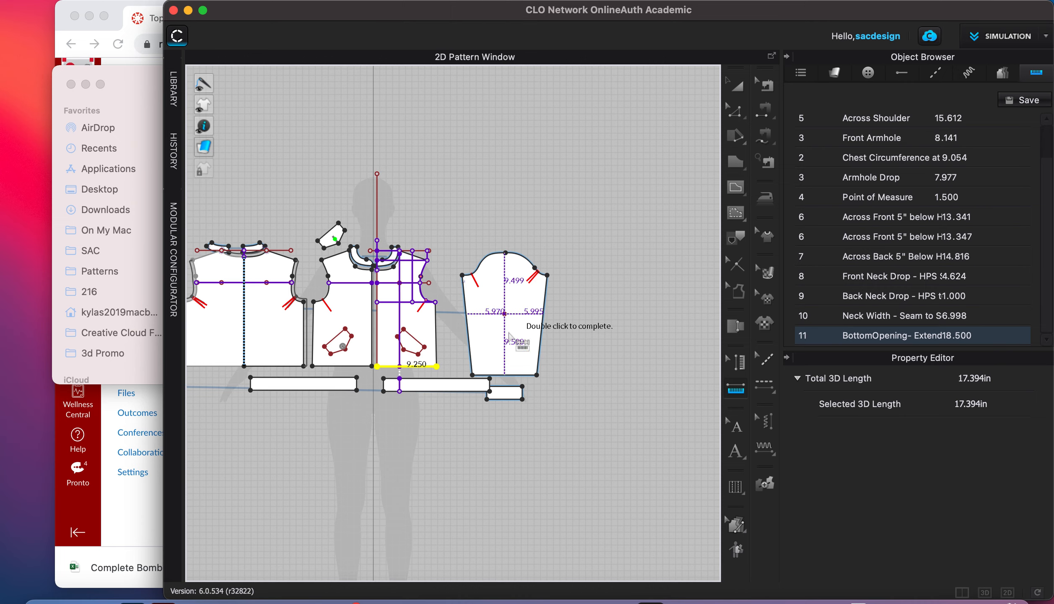
pyautogui.doubleClick(505, 375)
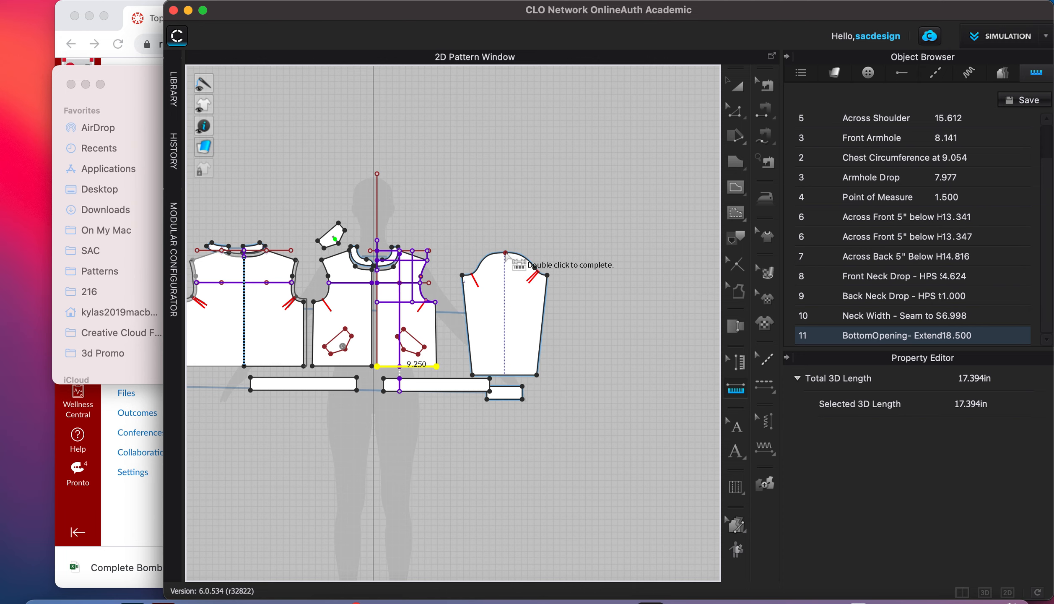
pyautogui.scroll(6, 514, 378)
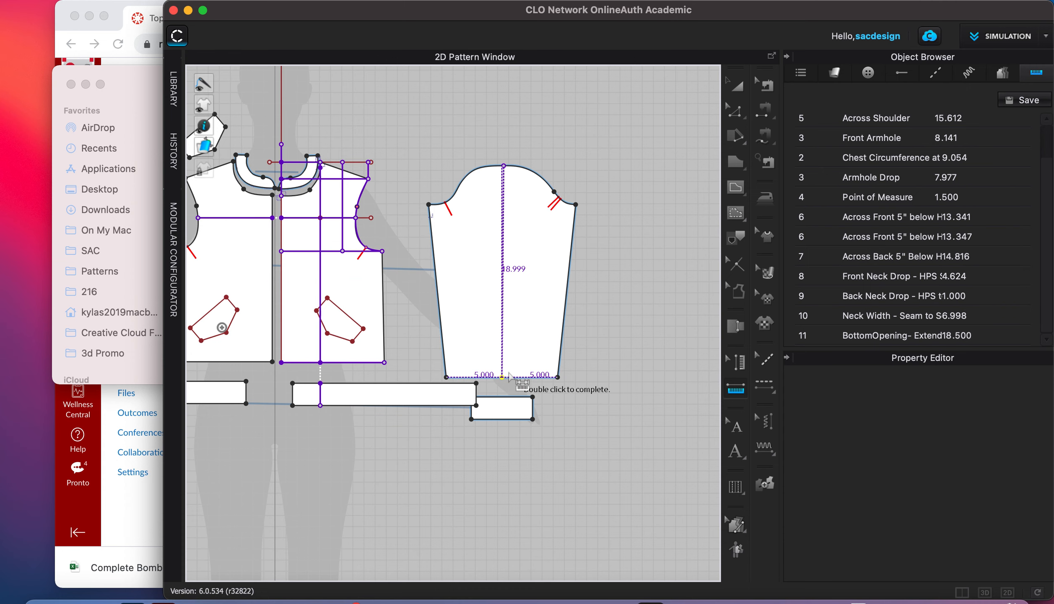
pyautogui.scroll(2, 513, 378)
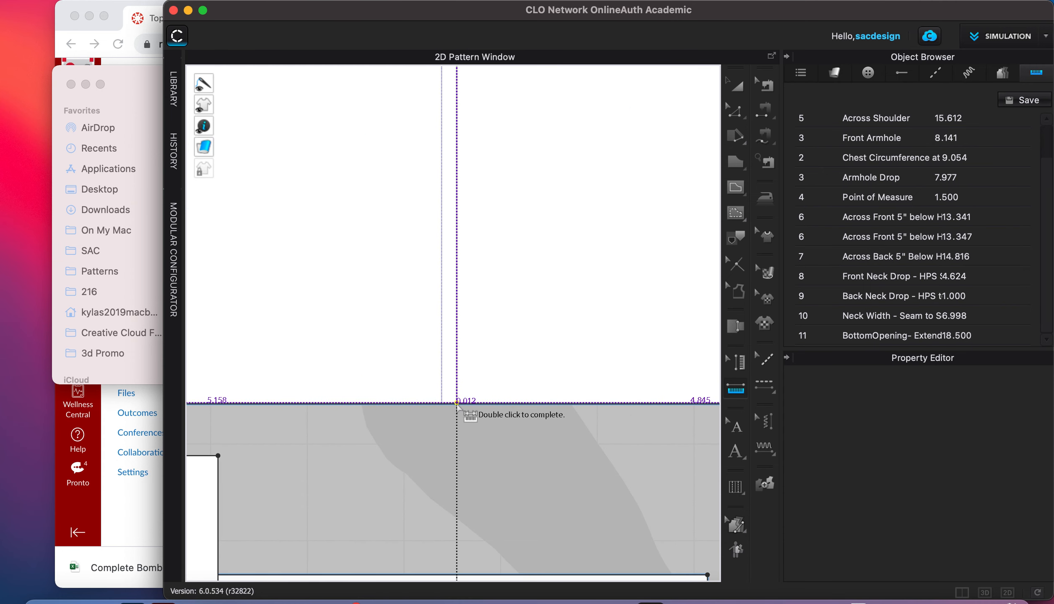
pyautogui.click(456, 403)
pyautogui.doubleClick(457, 404)
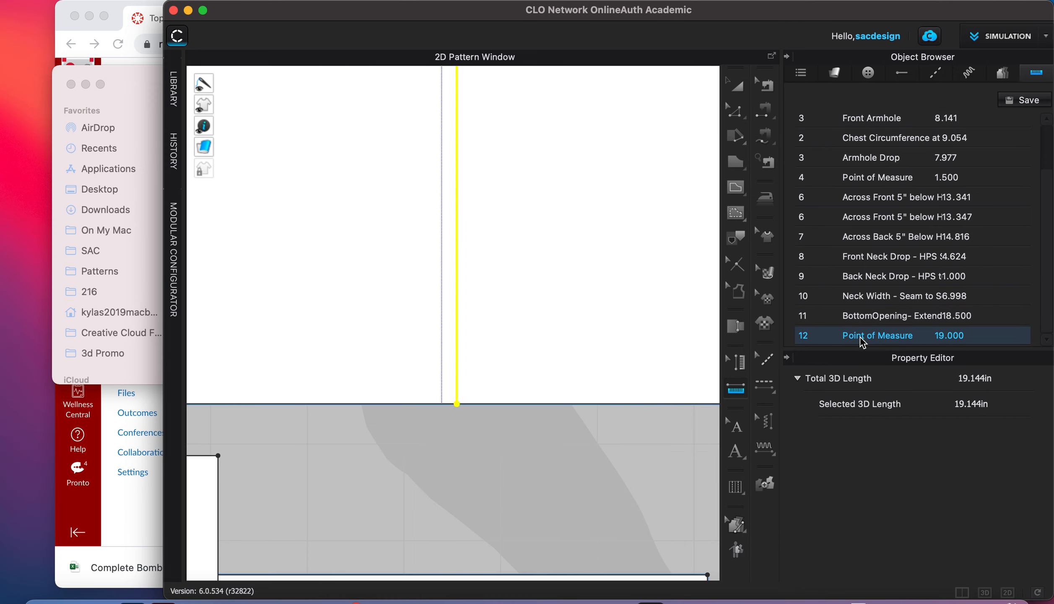
# - Label the sleeve's point of measure 12 as Sleeve Length - SHould Seam to Rib Seam
pyautogui.doubleClick(869, 336)
pyautogui.moveTo(915, 336); pyautogui.dragTo(804, 334)
pyautogui.write('Sleeve Length')
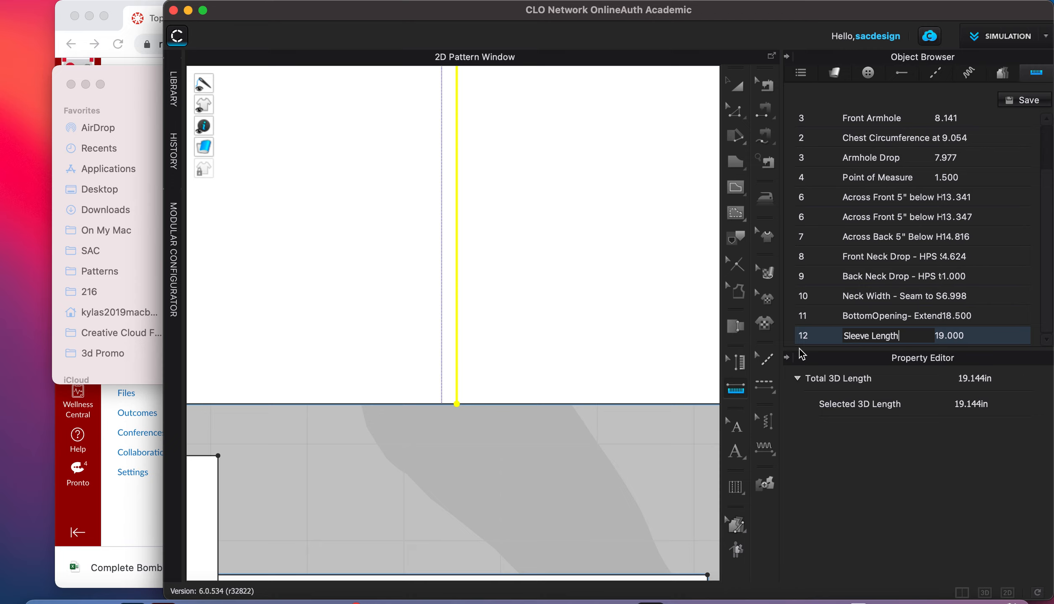
pyautogui.write(' - SHould Seam to R')
pyautogui.write('ib Seam')
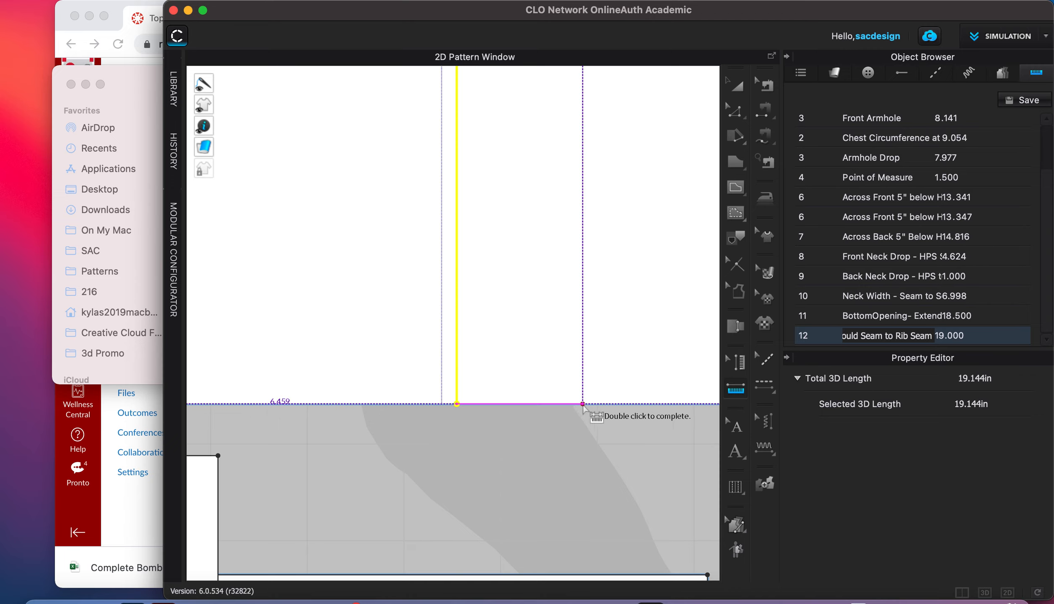
# - Add an internal line perpendicular to the Y-axis from the sleeve's underarm corner, 15.754 in long at 90°, with Extend and Both off
pyautogui.scroll(-5, 616, 409)
pyautogui.click(736, 111)
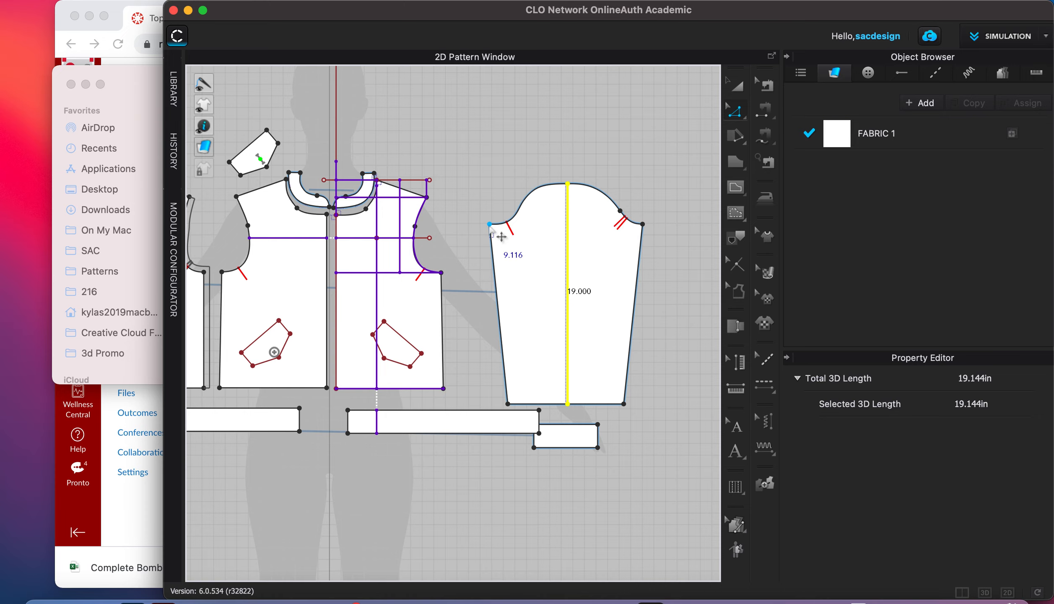
pyautogui.scroll(5, 492, 231)
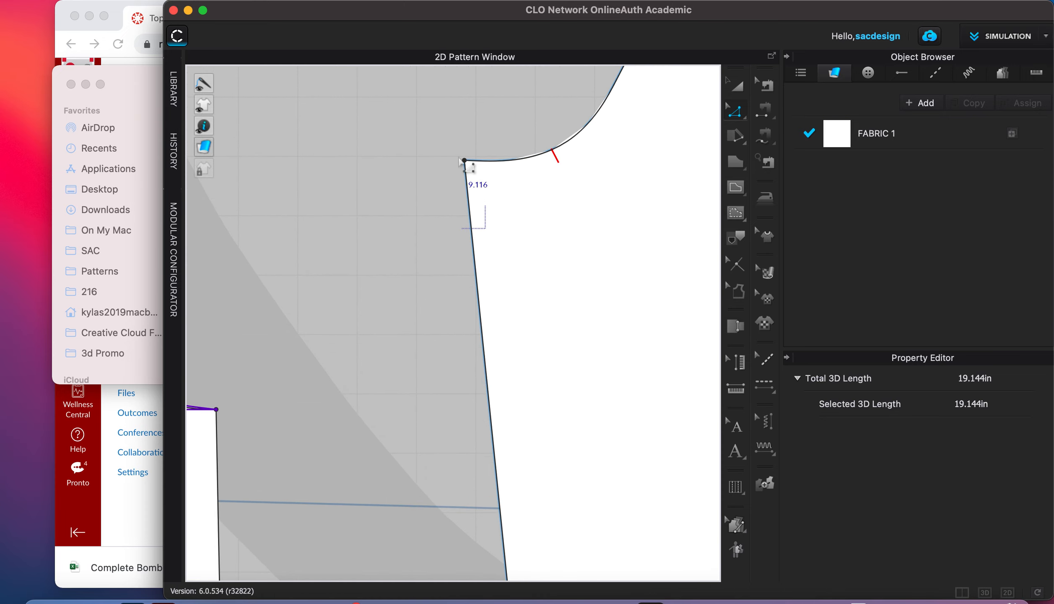
pyautogui.click(465, 160)
pyautogui.rightClick(465, 160)
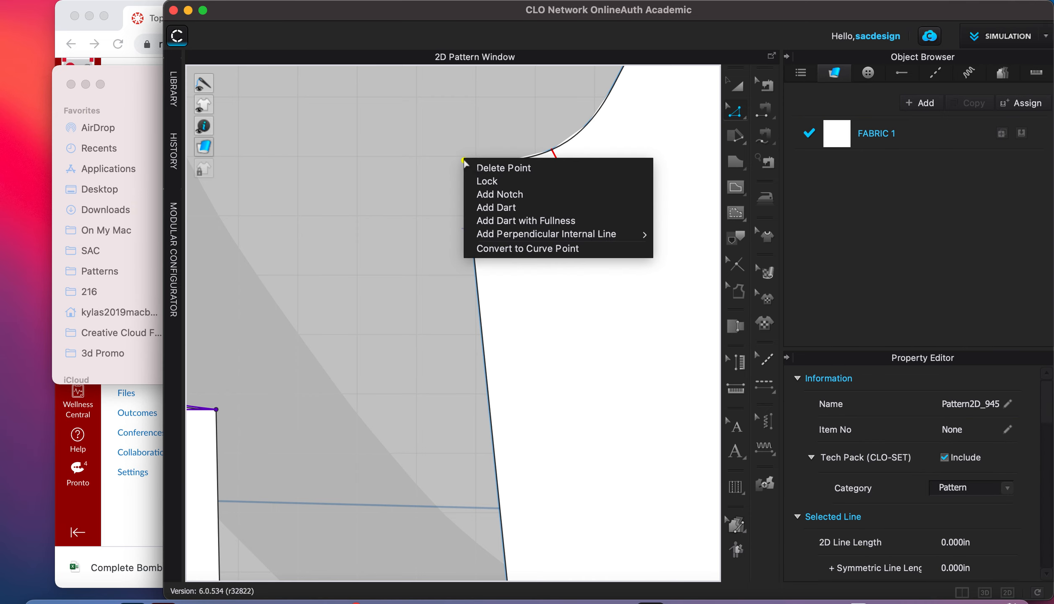
pyautogui.moveTo(544, 235)
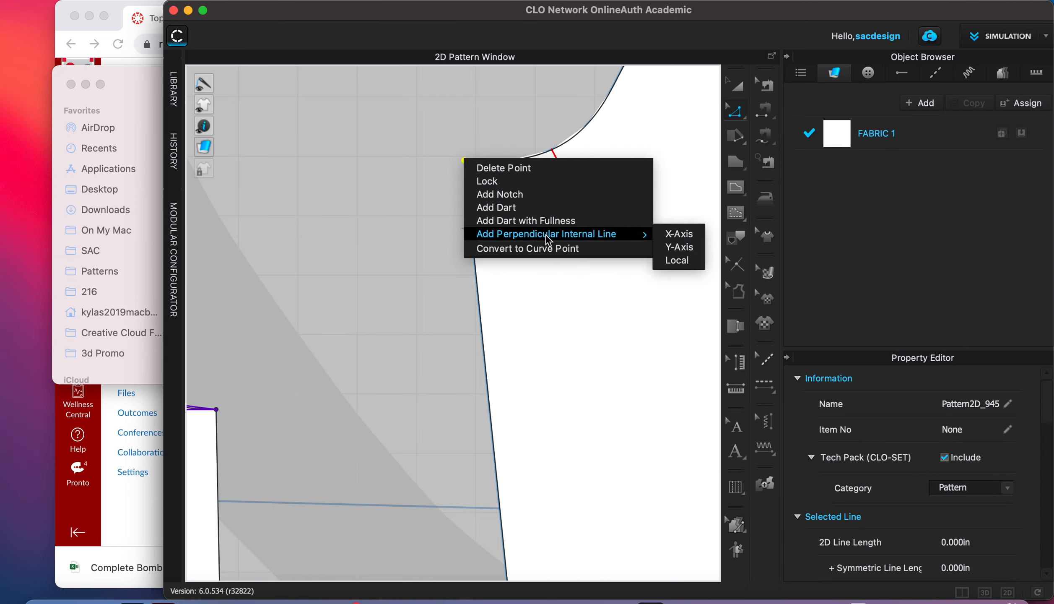
pyautogui.click(684, 247)
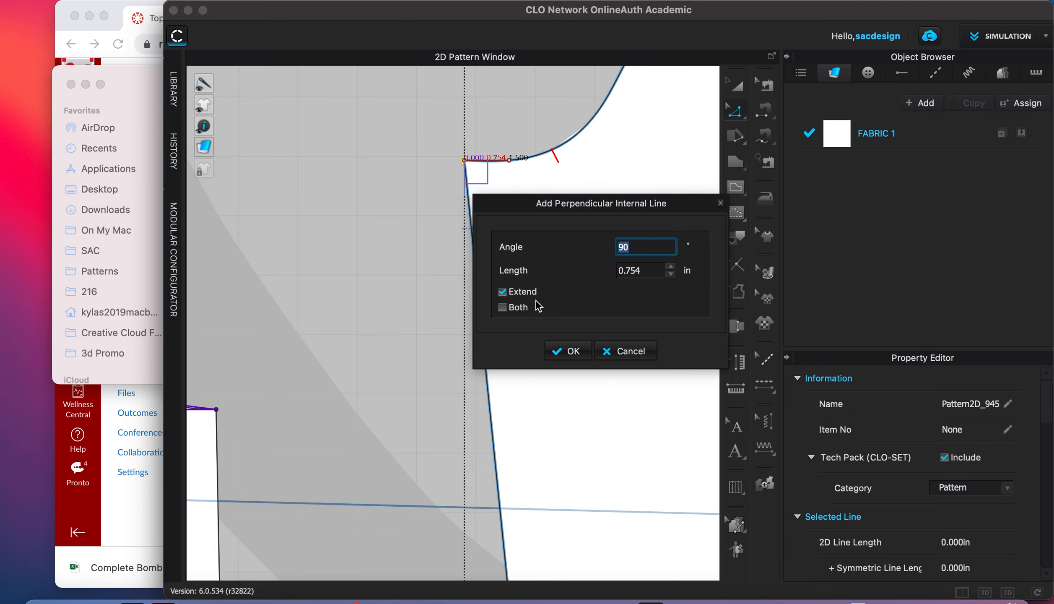
pyautogui.click(519, 311)
pyautogui.click(671, 267)
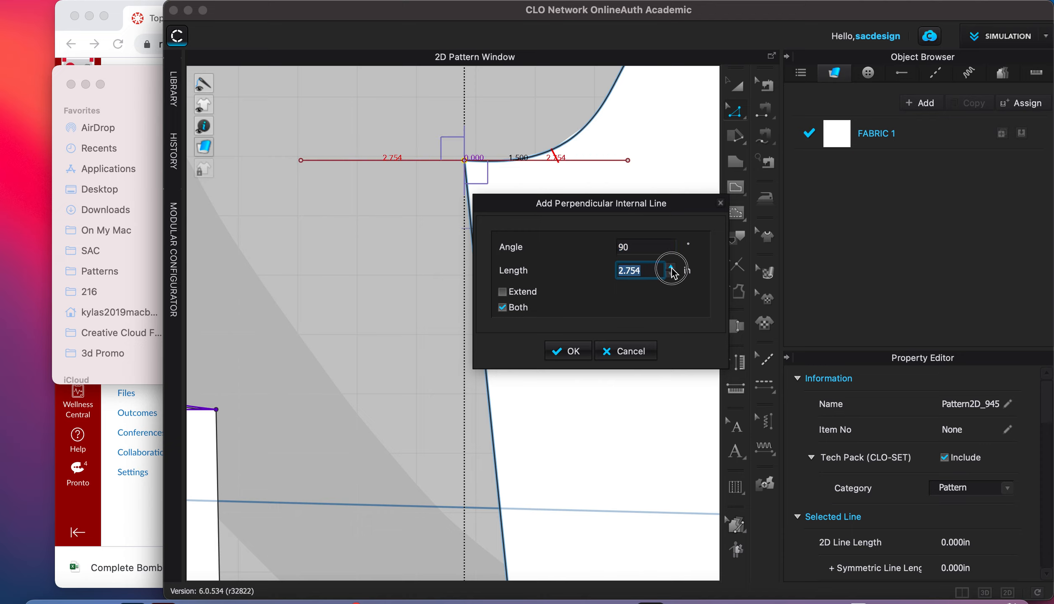
pyautogui.click(503, 308)
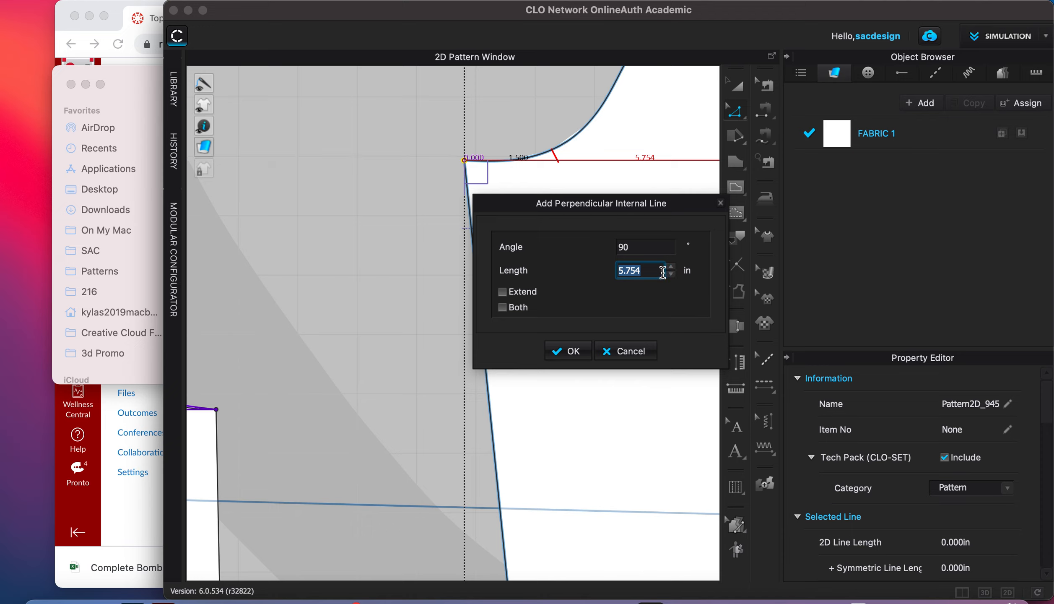
pyautogui.click(671, 267)
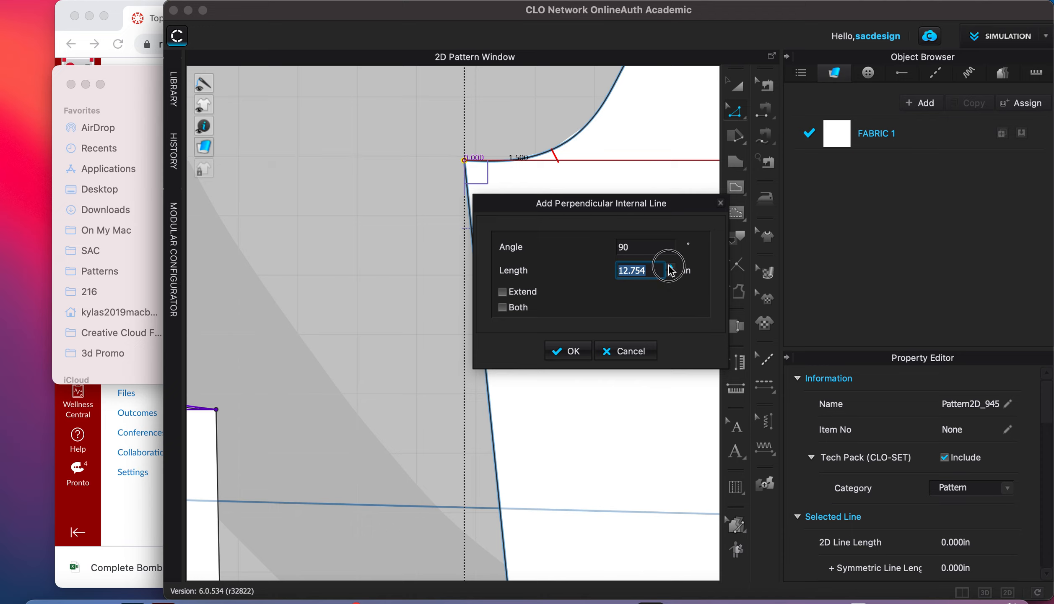
pyautogui.click(671, 267)
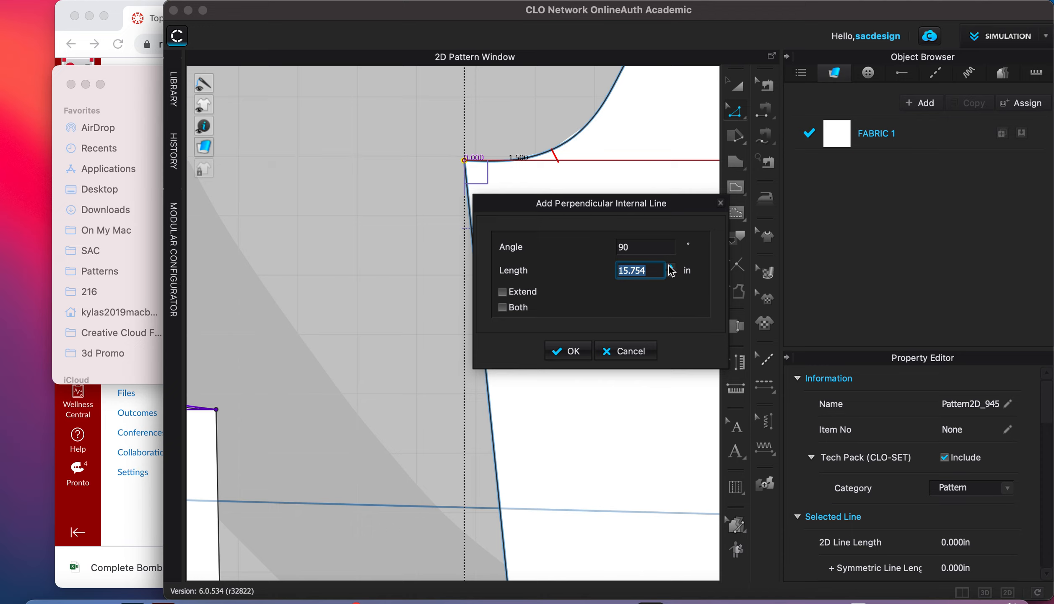
pyautogui.click(571, 353)
# - Offset the sleeve's horizontal underarm line as one internal line 1 in below it
pyautogui.scroll(-5, 583, 369)
pyautogui.scroll(-4, 582, 369)
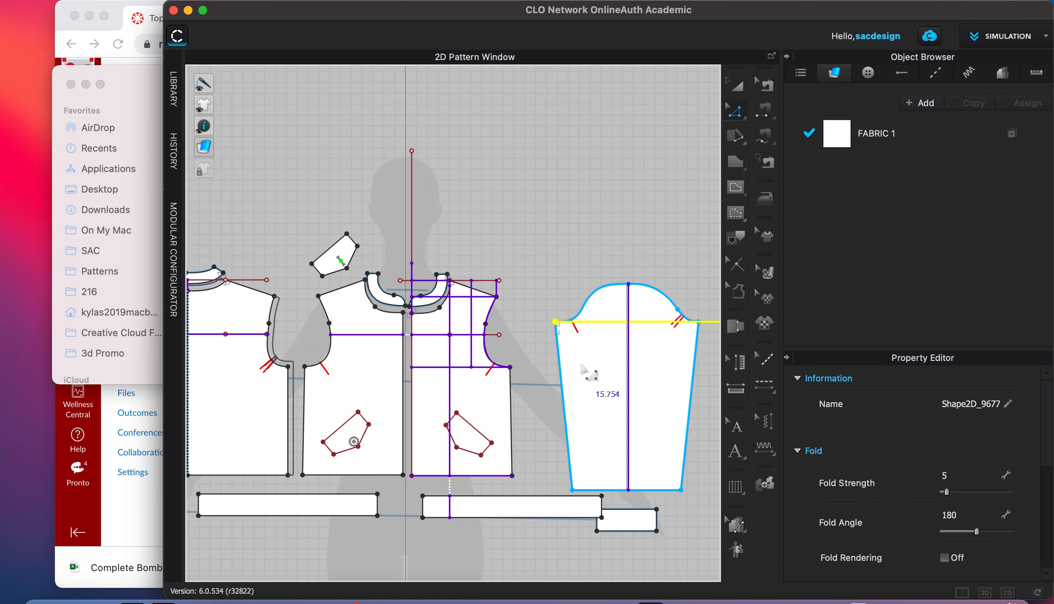
pyautogui.scroll(1, 588, 369)
pyautogui.moveTo(605, 353); pyautogui.dragTo(489, 346, button='middle')
pyautogui.click(485, 303)
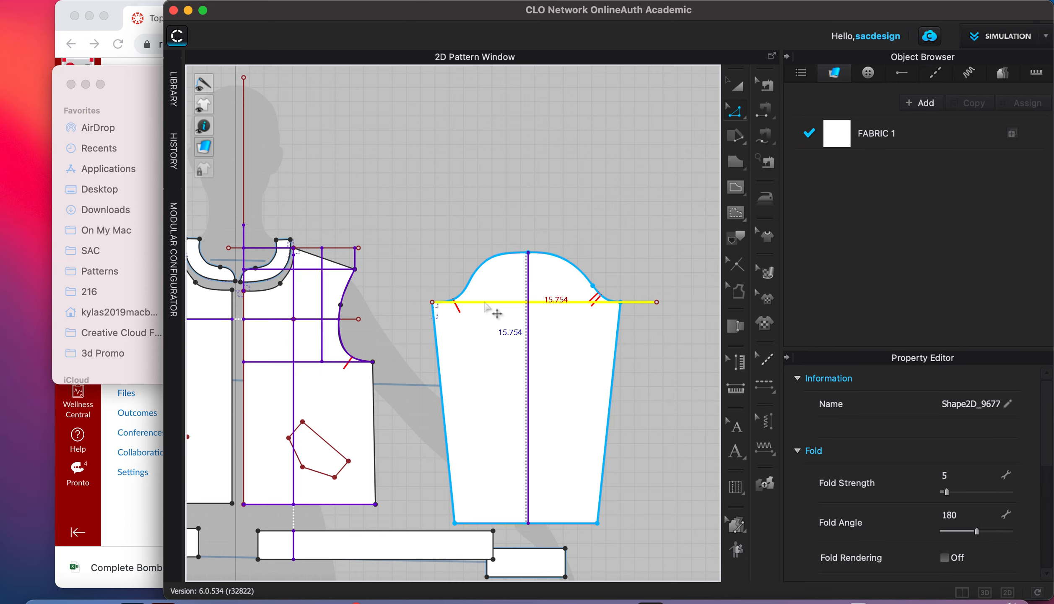
pyautogui.rightClick(485, 303)
pyautogui.moveTo(549, 423)
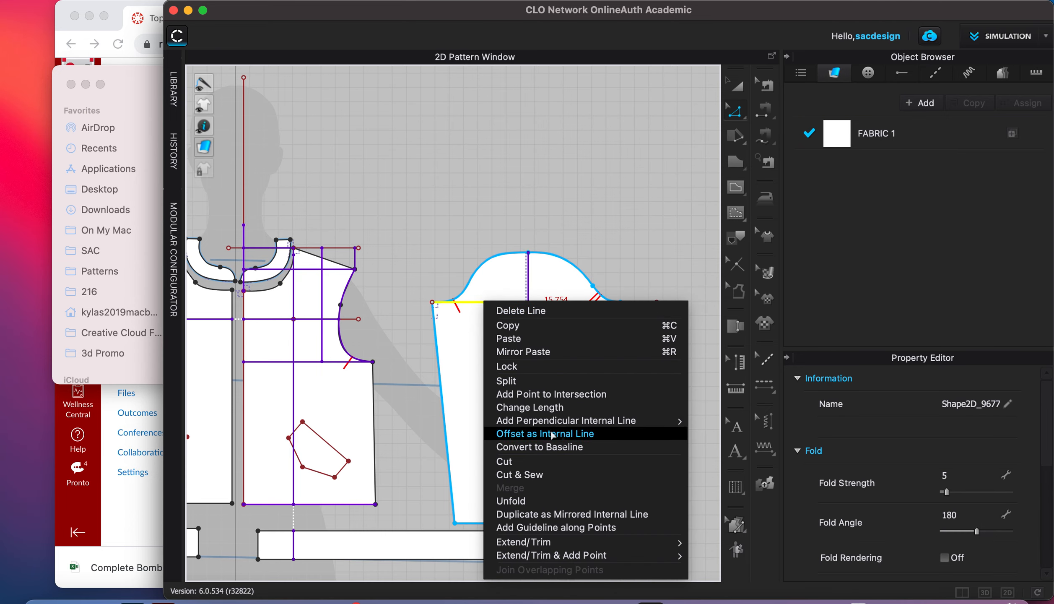
pyautogui.click(552, 434)
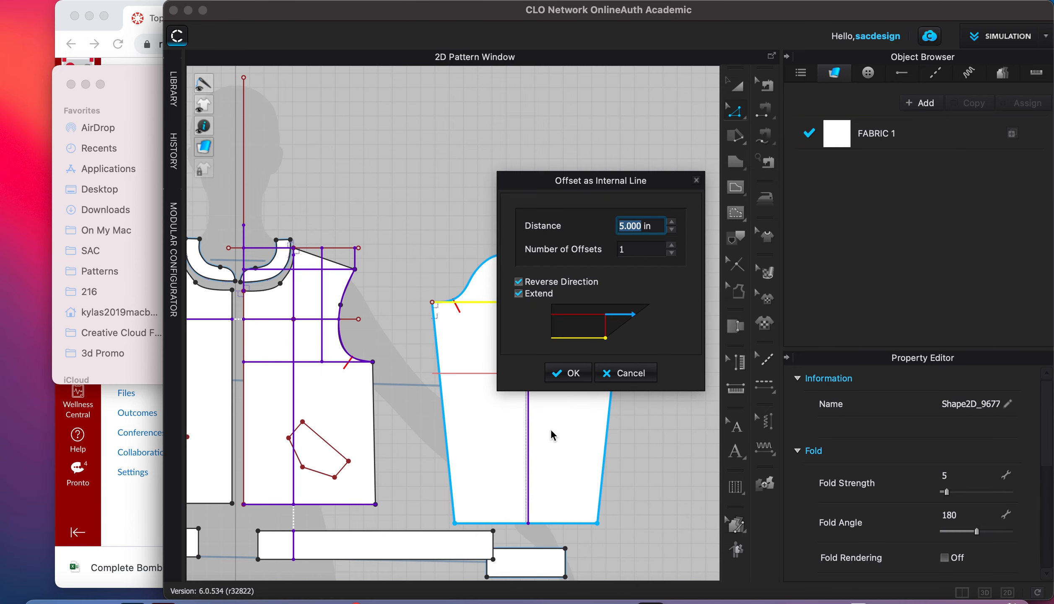
pyautogui.write('1')
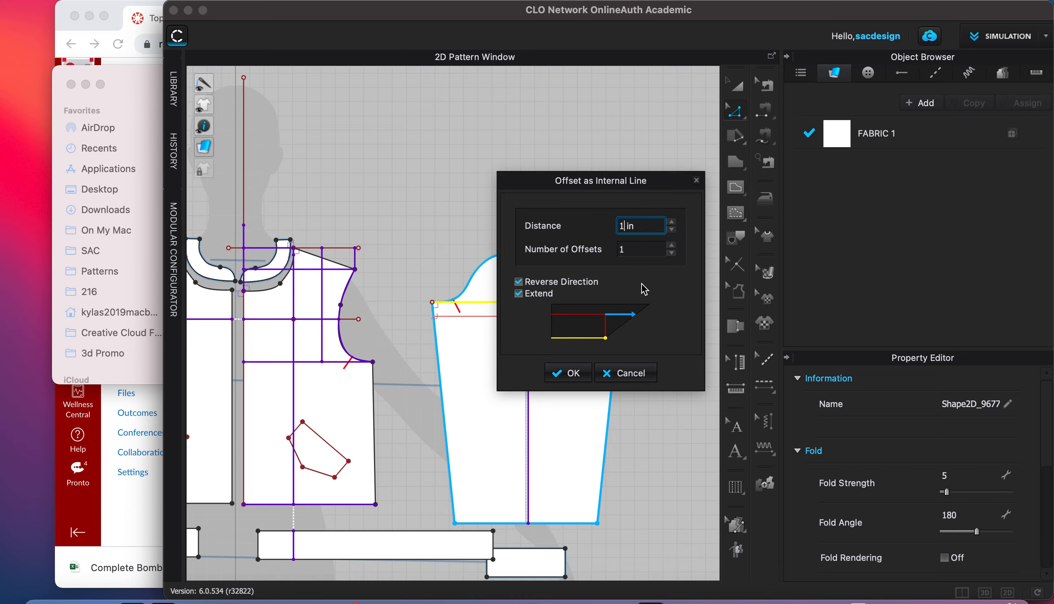
pyautogui.click(569, 372)
# - Add a point of measure across the sleeve along the offset line, from one underarm seam edge to the other
pyautogui.scroll(4, 464, 337)
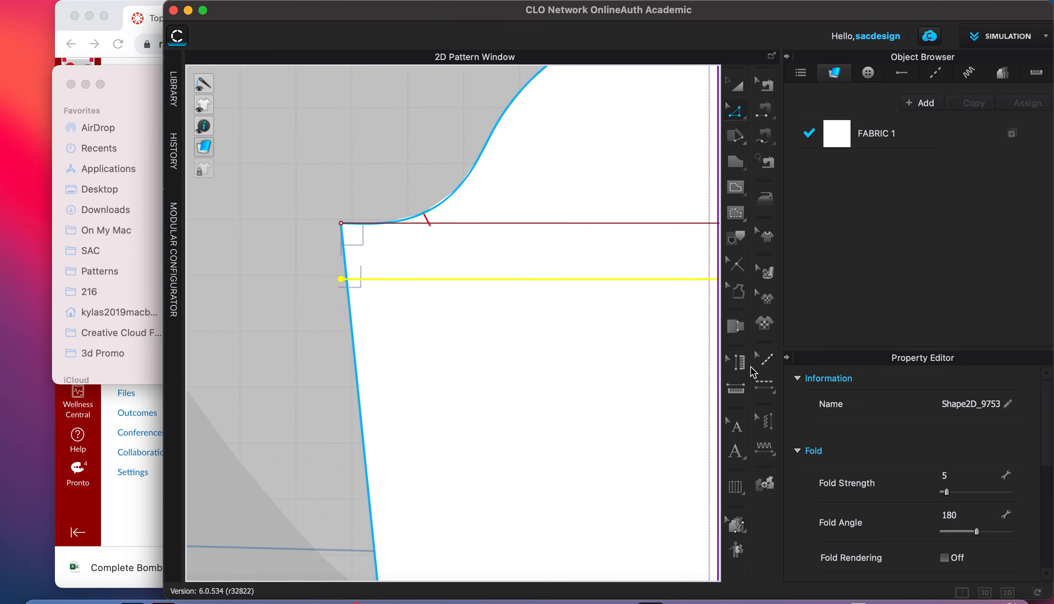
pyautogui.click(736, 389)
pyautogui.click(332, 290)
pyautogui.scroll(3, 354, 287)
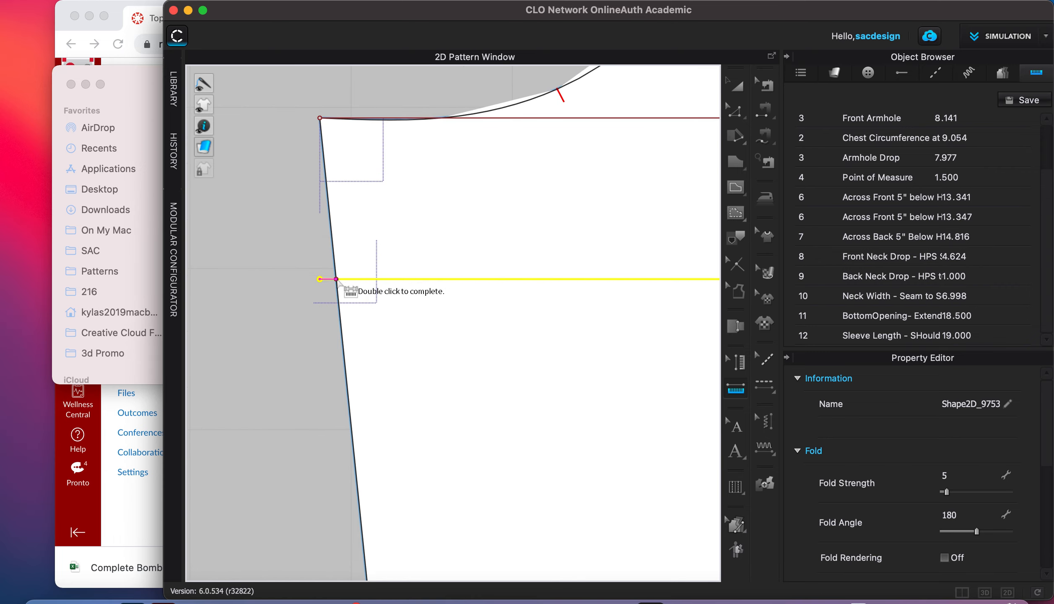
pyautogui.scroll(-5, 476, 327)
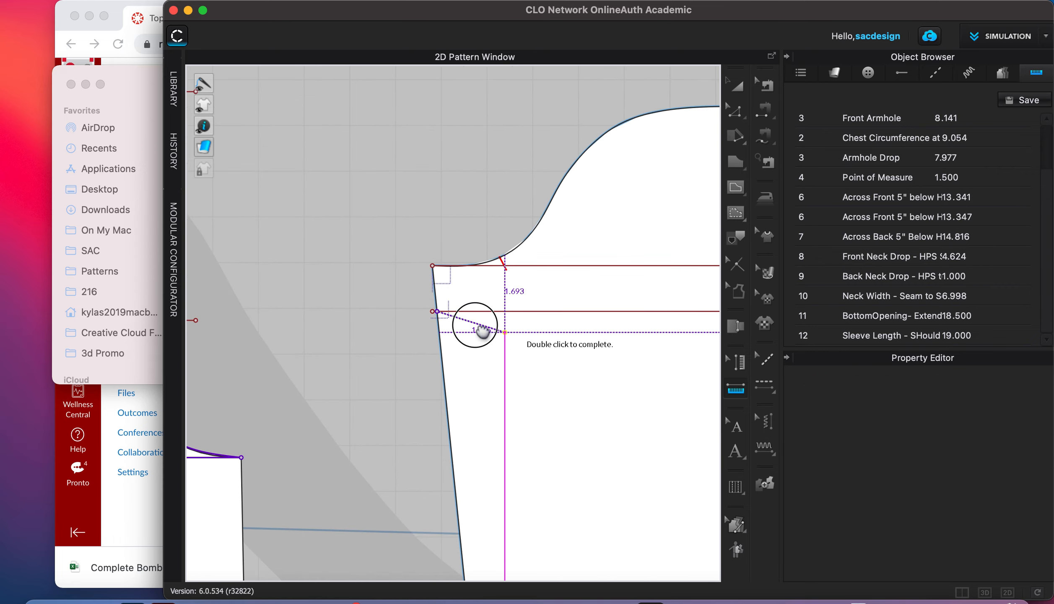
pyautogui.moveTo(475, 325); pyautogui.dragTo(218, 318, button='middle')
pyautogui.scroll(6, 572, 304)
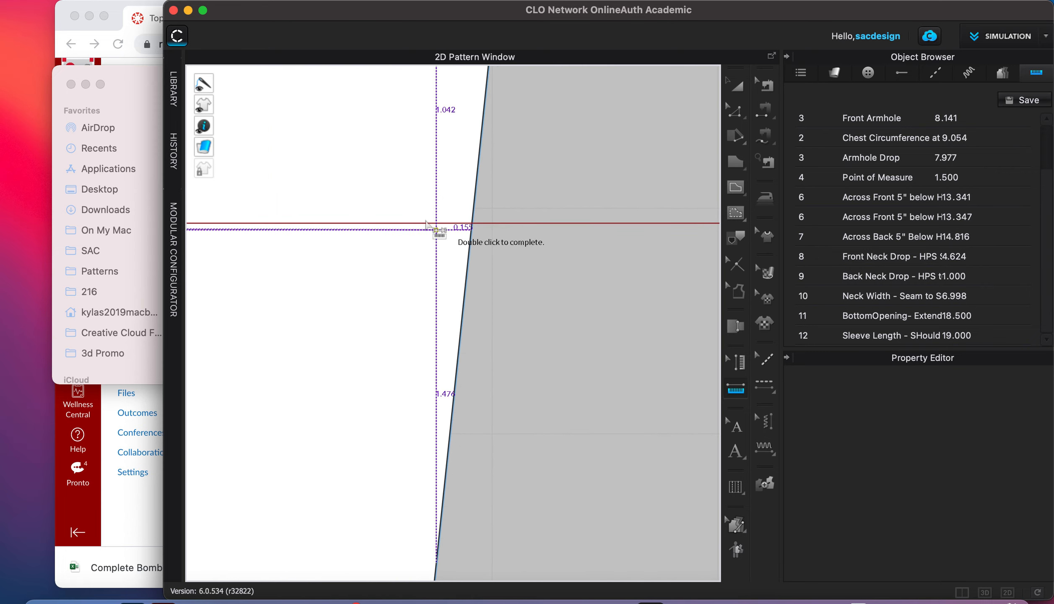
pyautogui.moveTo(426, 222); pyautogui.dragTo(472, 387, button='middle')
pyautogui.scroll(3, 531, 387)
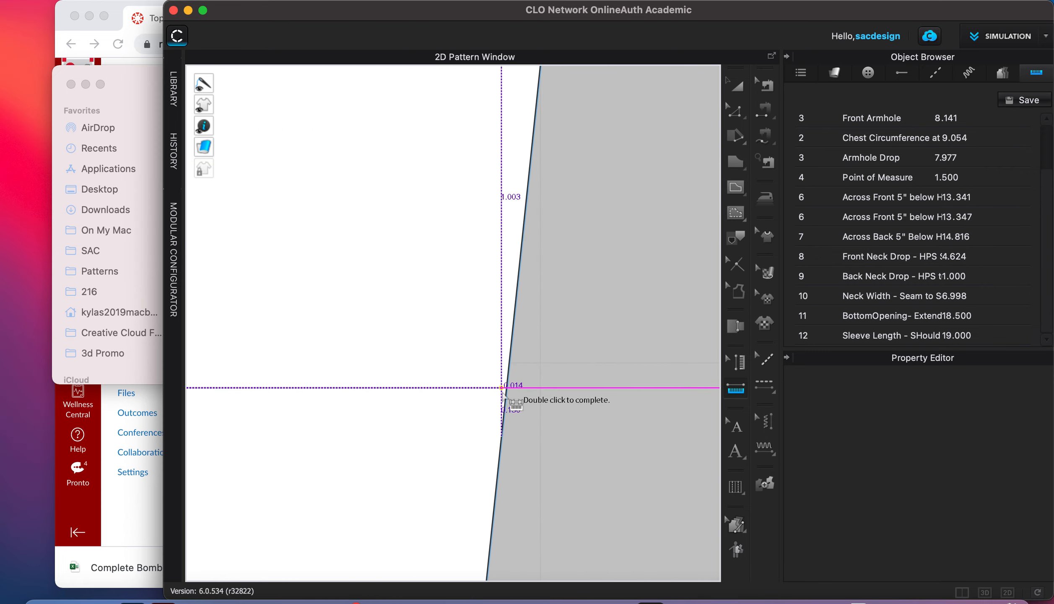
pyautogui.doubleClick(507, 388)
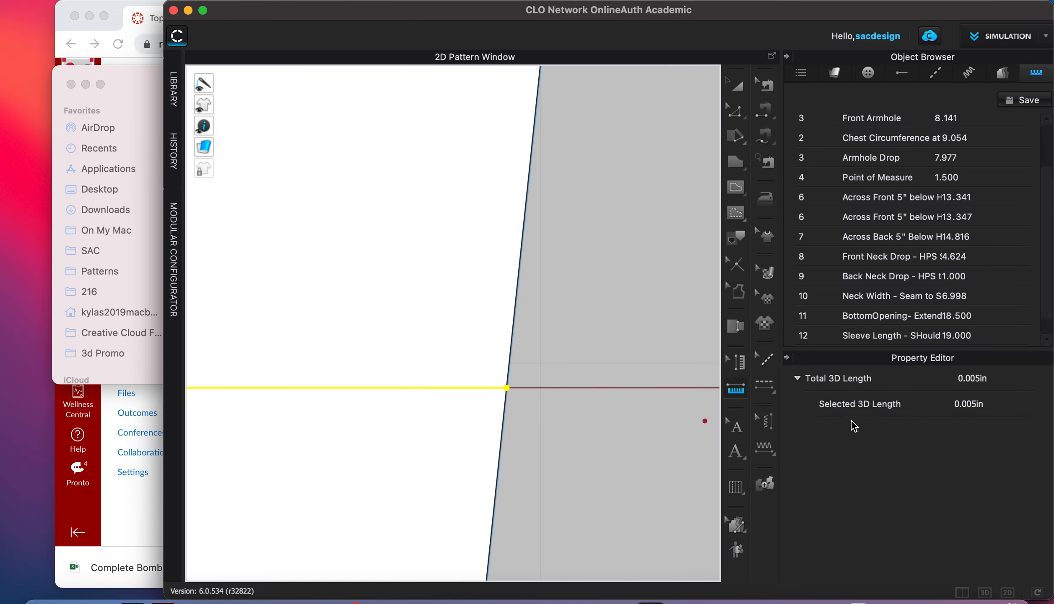
# - Label the point of measure 13 across the sleeve as Bicep - 1" Below Armhole
pyautogui.doubleClick(892, 335)
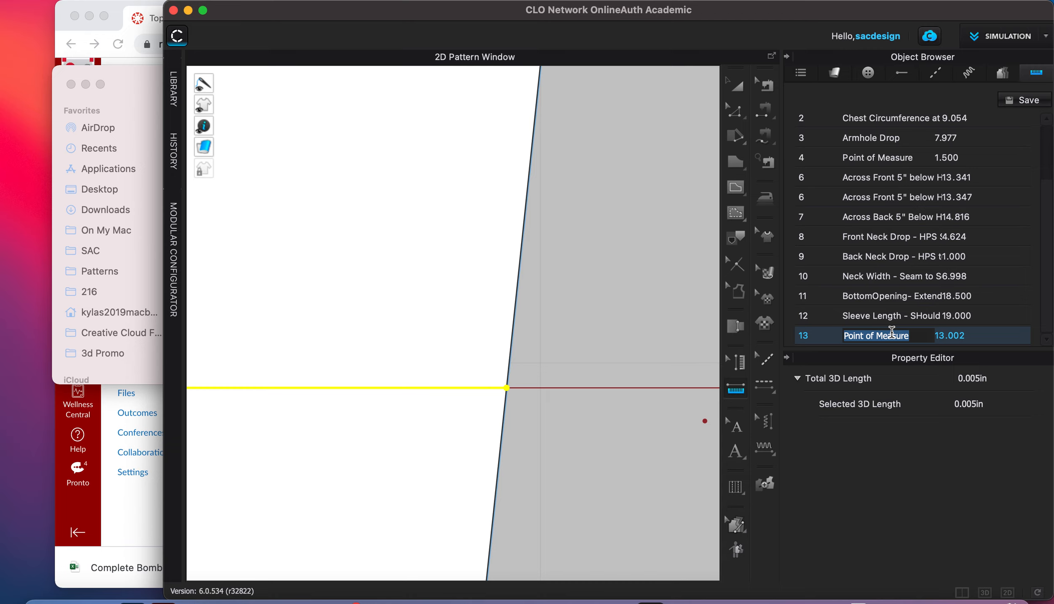
pyautogui.write('Bicep')
pyautogui.write(' - 1"')
pyautogui.write(' B')
pyautogui.write('elow Armhole')
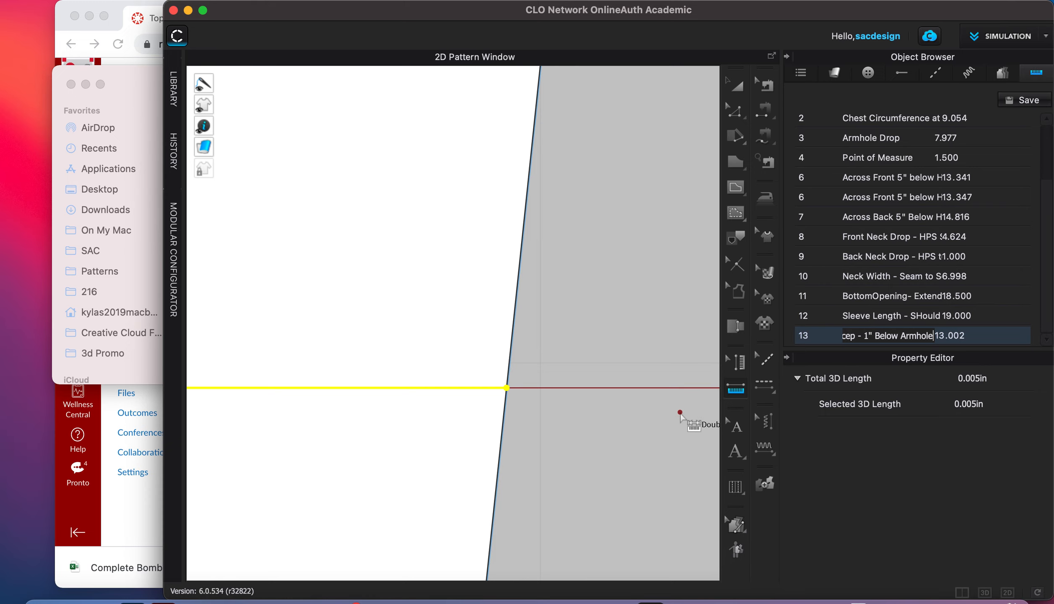
# - Add a point of measure along the sleeve's bottom edge, from one hem corner to the other
pyautogui.scroll(-3, 675, 417)
pyautogui.scroll(-4, 676, 417)
pyautogui.moveTo(482, 306); pyautogui.dragTo(506, 18, button='right')
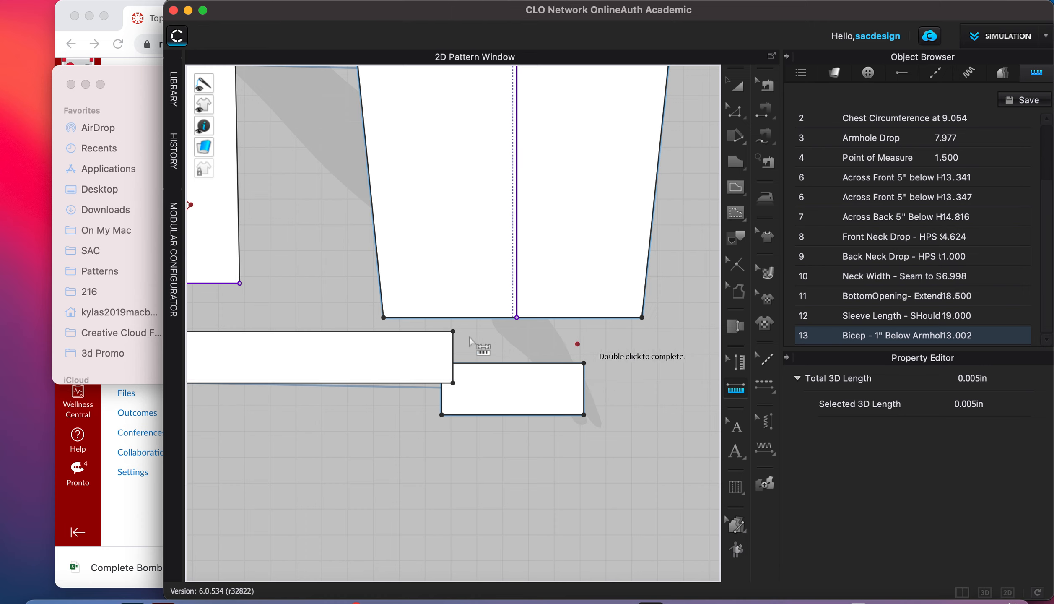
pyautogui.click(383, 317)
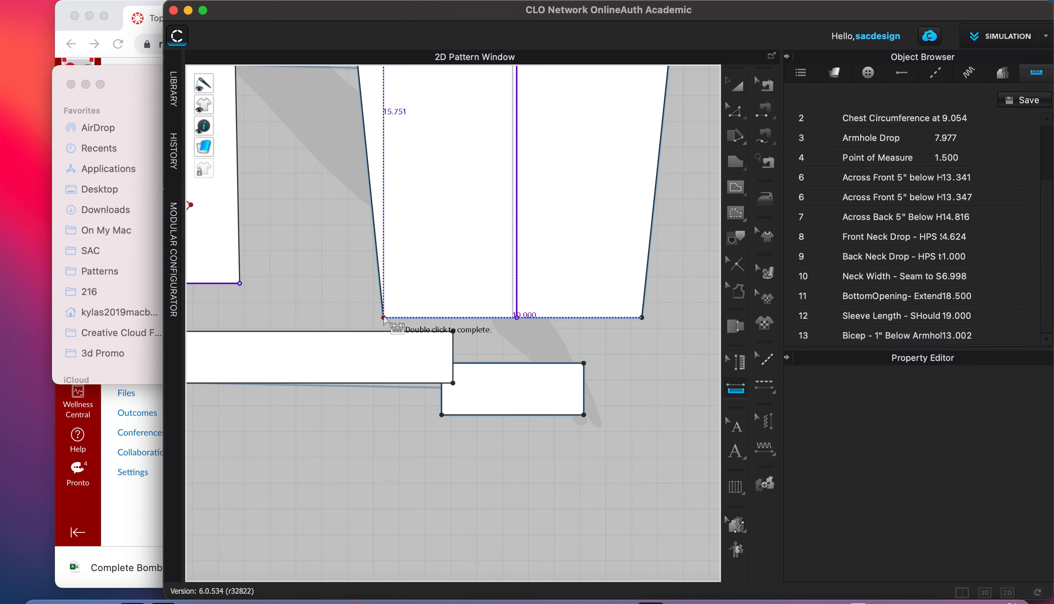
pyautogui.doubleClick(642, 318)
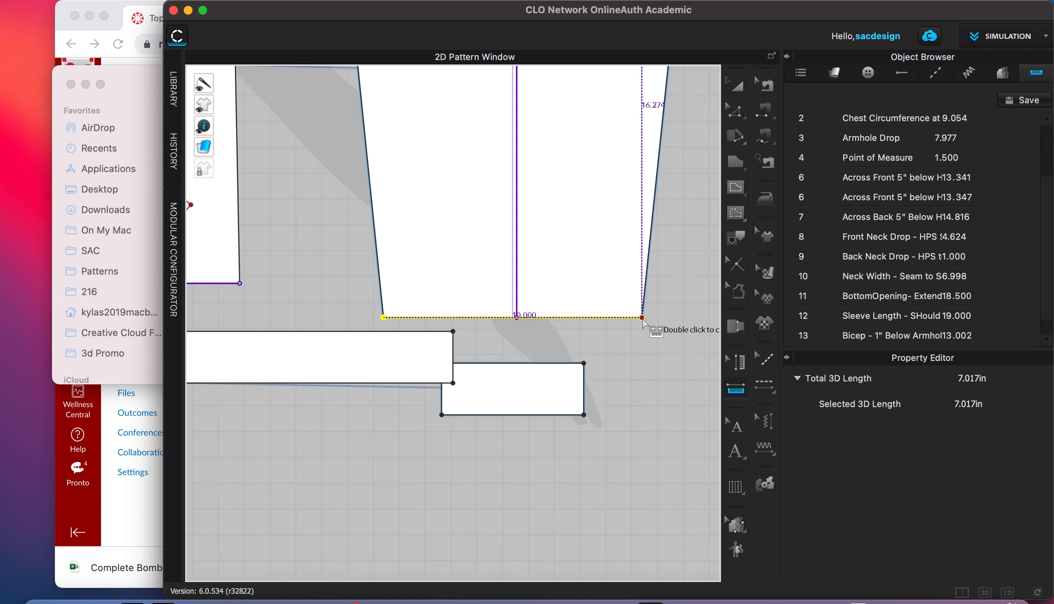
# - Label the point of measure across the sleeve hem as Sleeve Opening - Extended
pyautogui.doubleClick(899, 335)
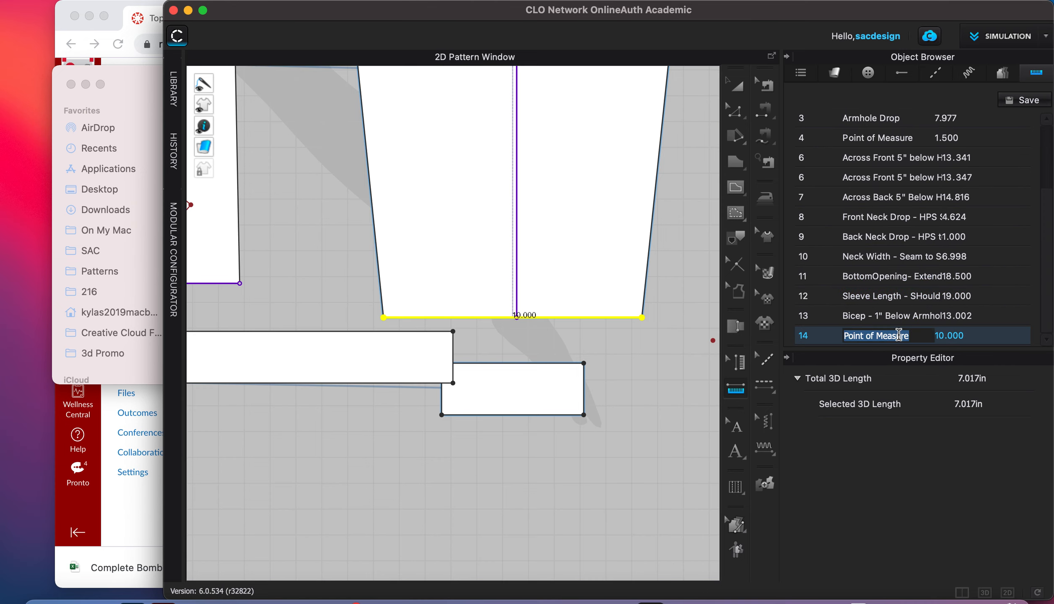
pyautogui.write('Sleeve Opening')
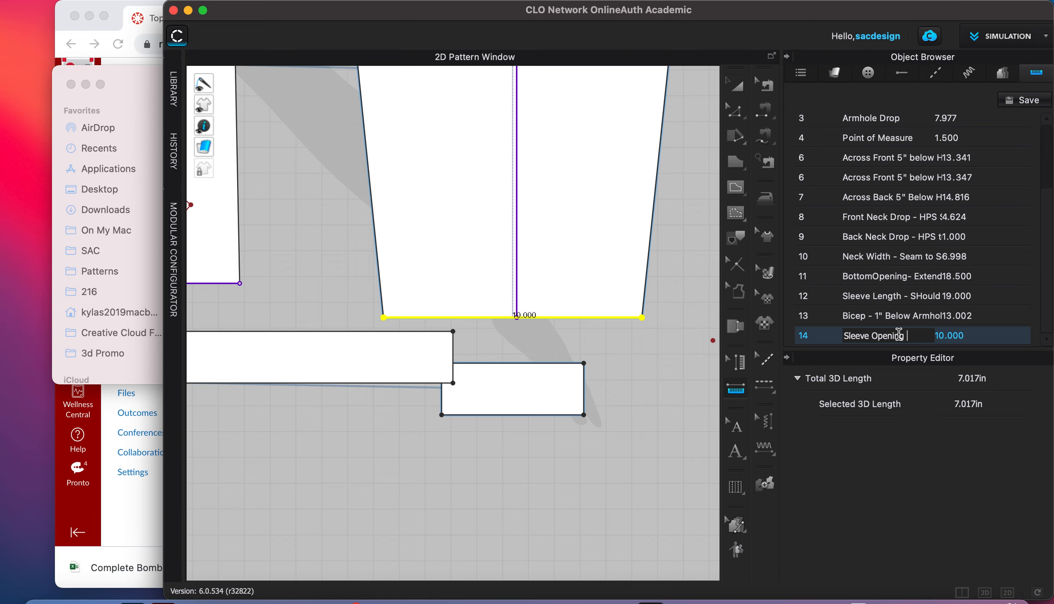
pyautogui.write(' - Extended')
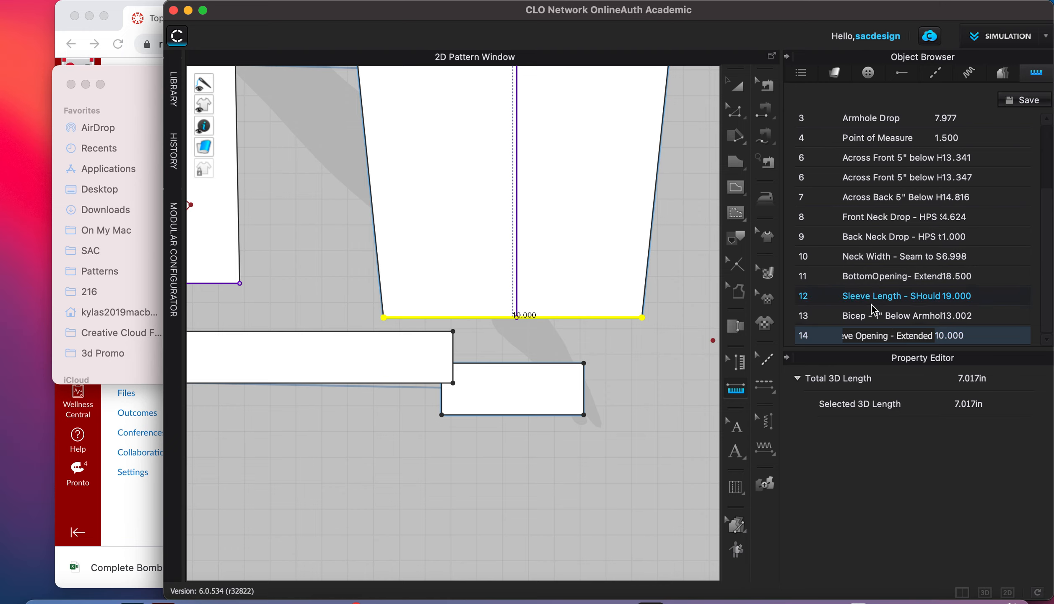
# - Add a point of measure along the neck trim's centre back edge, between its upper and lower corners
pyautogui.scroll(2, 902, 296)
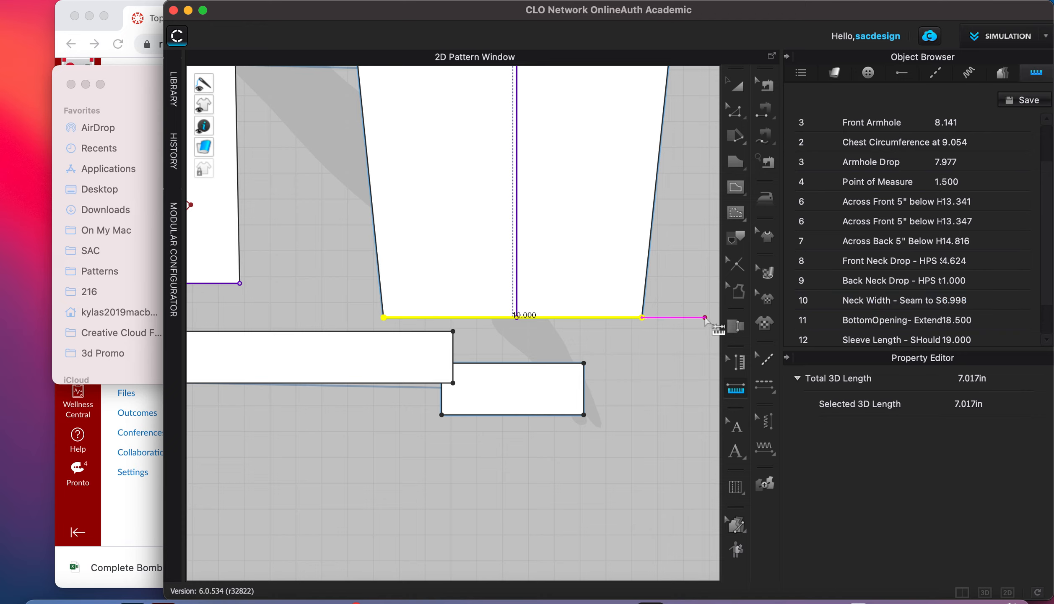
pyautogui.scroll(-5, 202, 342)
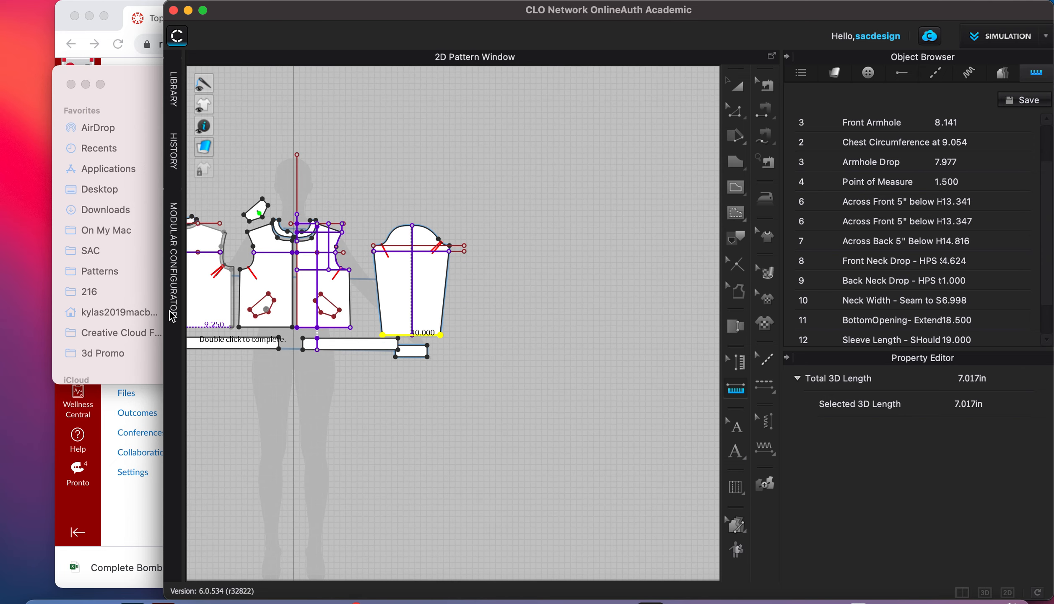
pyautogui.scroll(5, 306, 256)
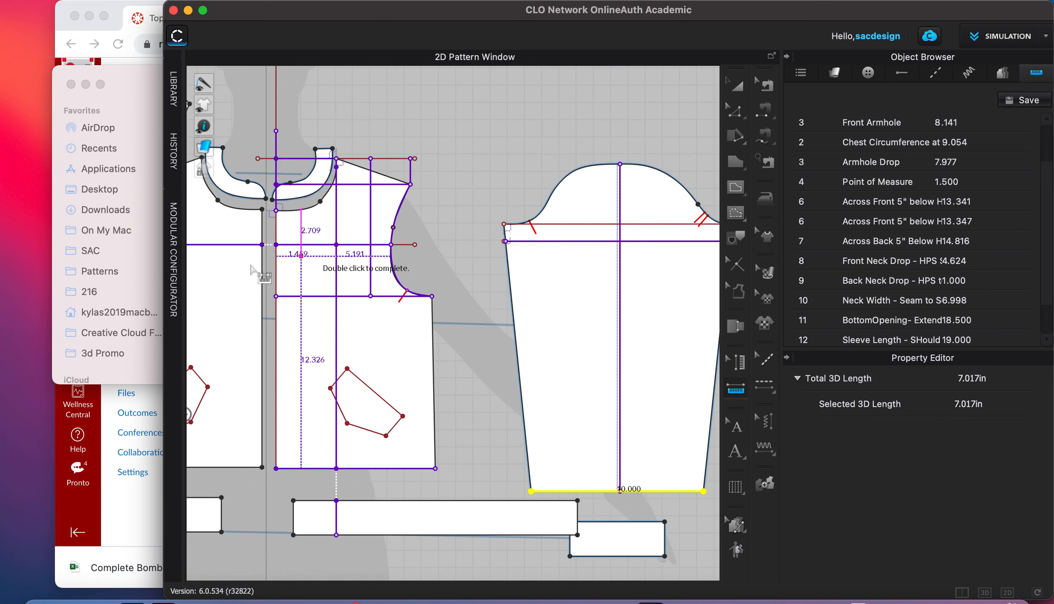
pyautogui.moveTo(218, 253); pyautogui.dragTo(711, 317, button='middle')
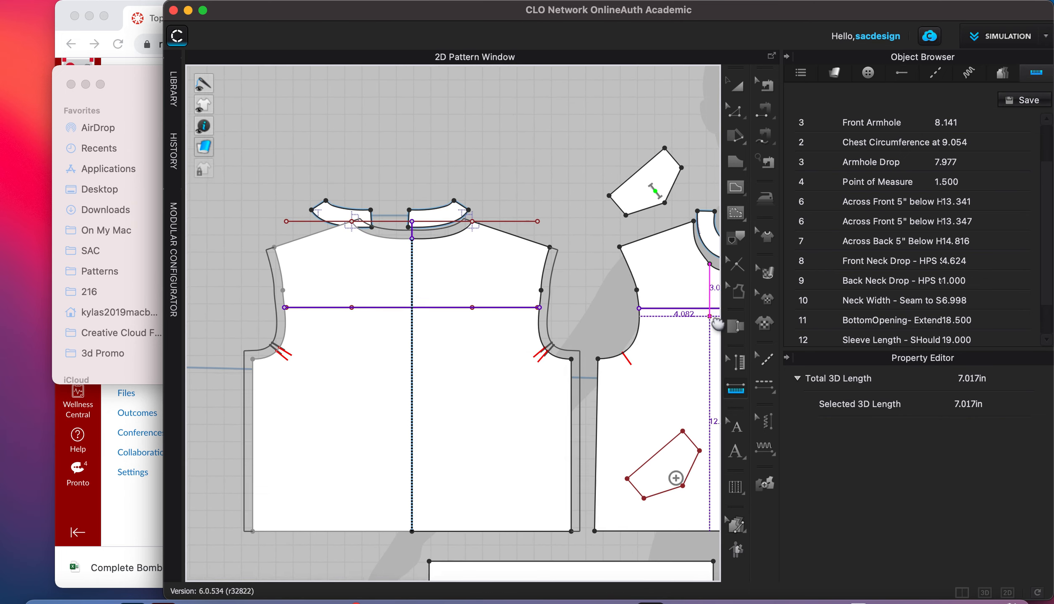
pyautogui.scroll(6, 441, 228)
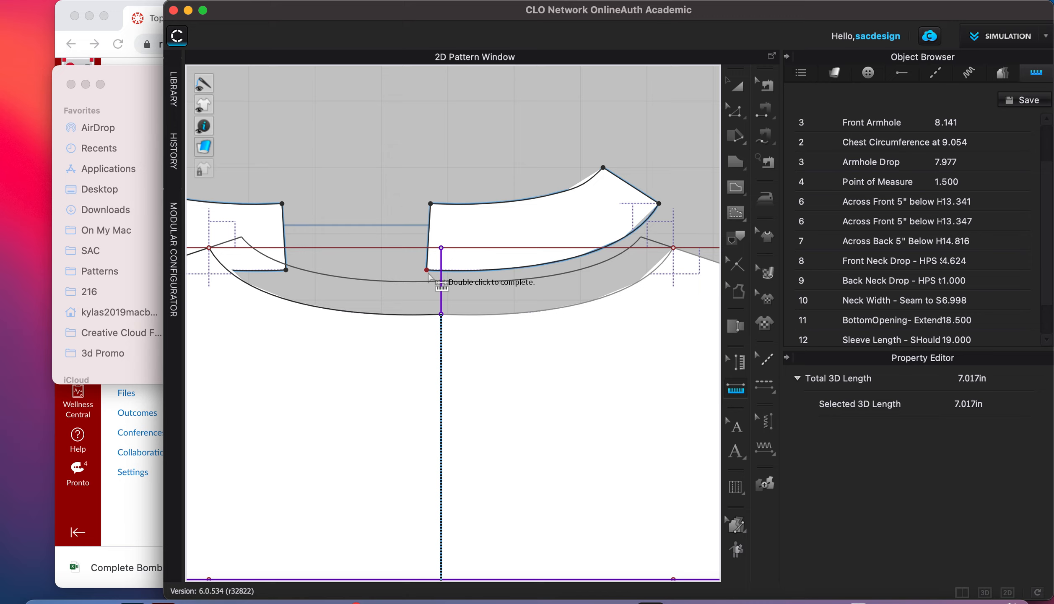
pyautogui.click(426, 269)
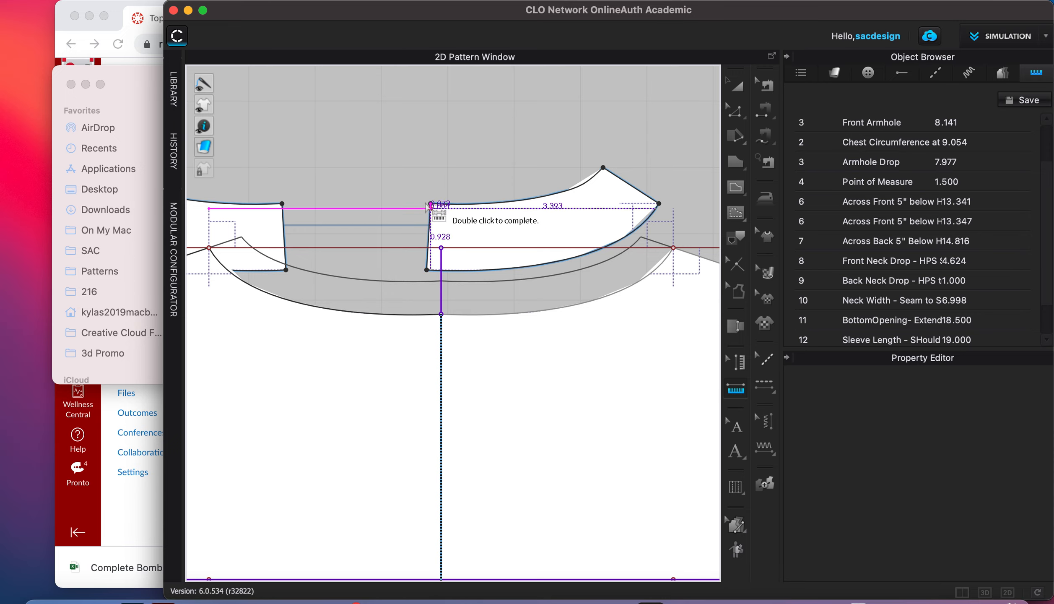
pyautogui.scroll(-4, 428, 207)
pyautogui.scroll(7, 430, 229)
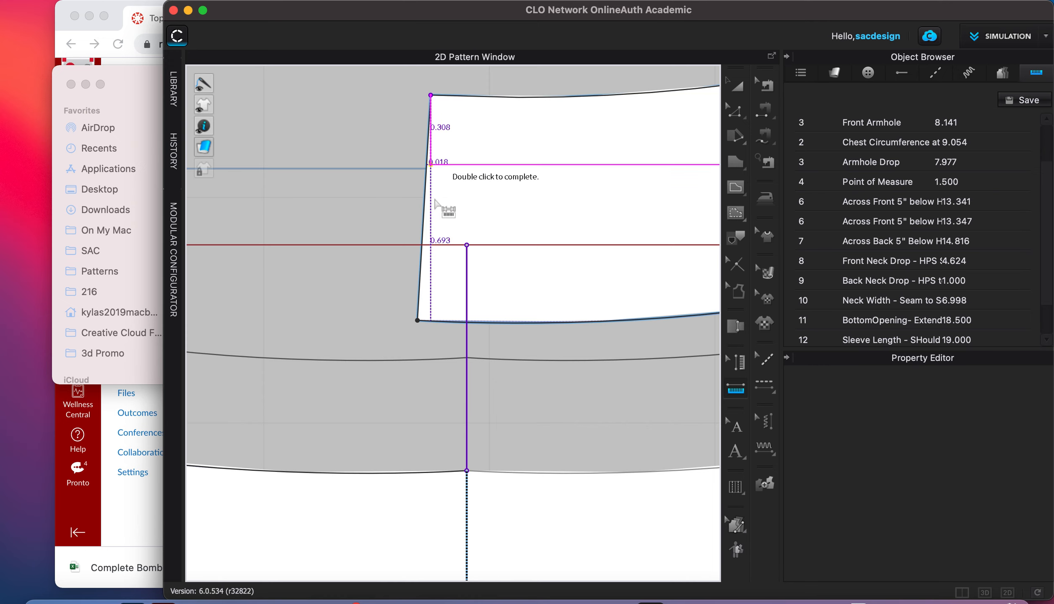
pyautogui.doubleClick(418, 320)
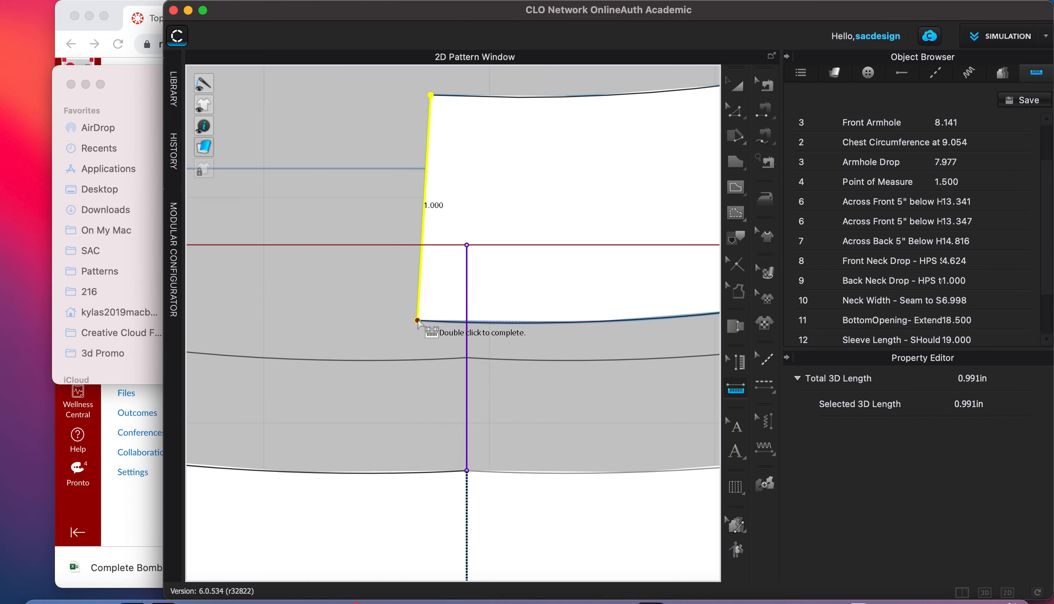
# - Label the neck trim's point of measure as Neck TrrimfromCBN
pyautogui.scroll(-3, 901, 318)
pyautogui.doubleClick(887, 336)
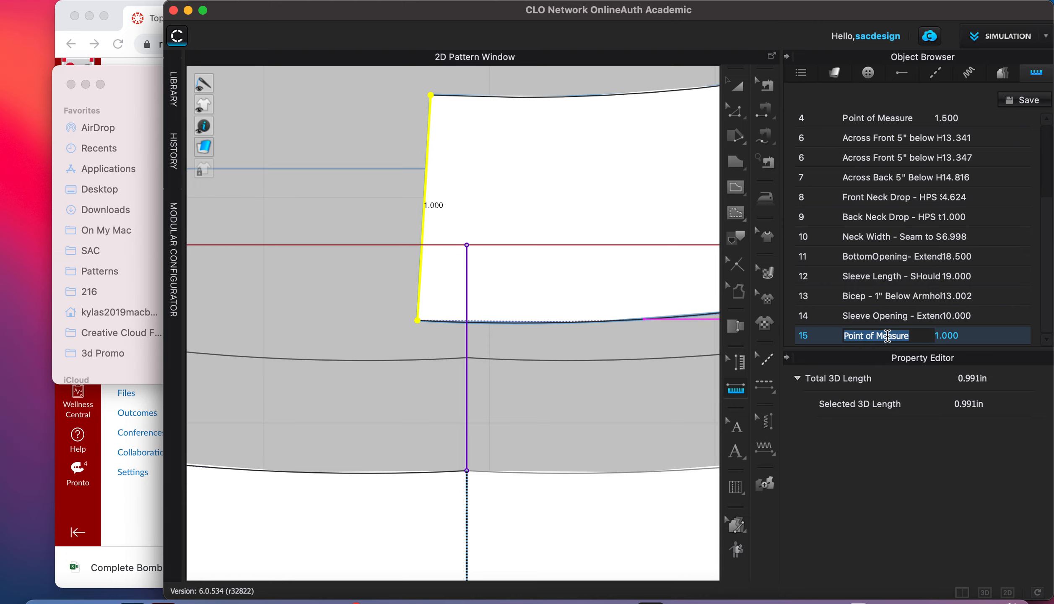
pyautogui.write('Neck TrimfromCBN')
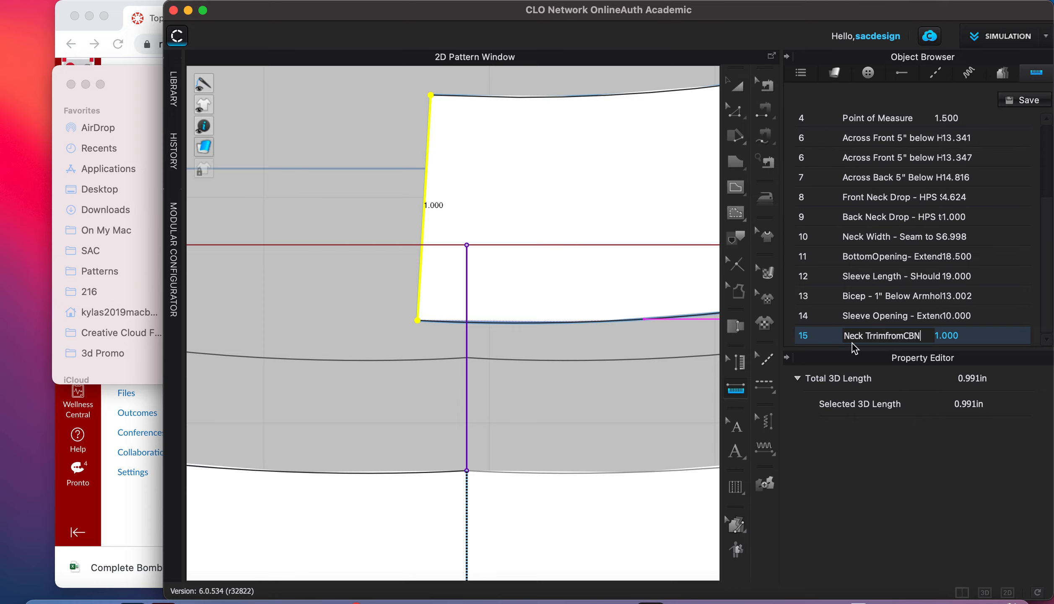
# - Add a point of measure along the lower edge of the sleeve rib, the small rectangle below the sleeve
pyautogui.scroll(-5, 569, 419)
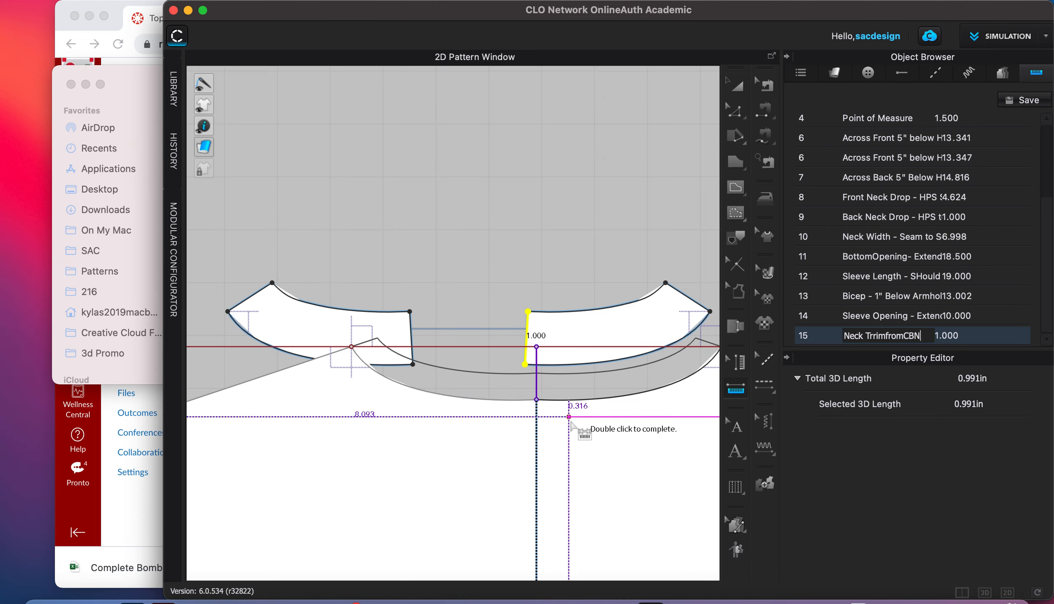
pyautogui.moveTo(635, 464); pyautogui.dragTo(445, 12, button='middle')
pyautogui.scroll(-8, 612, 390)
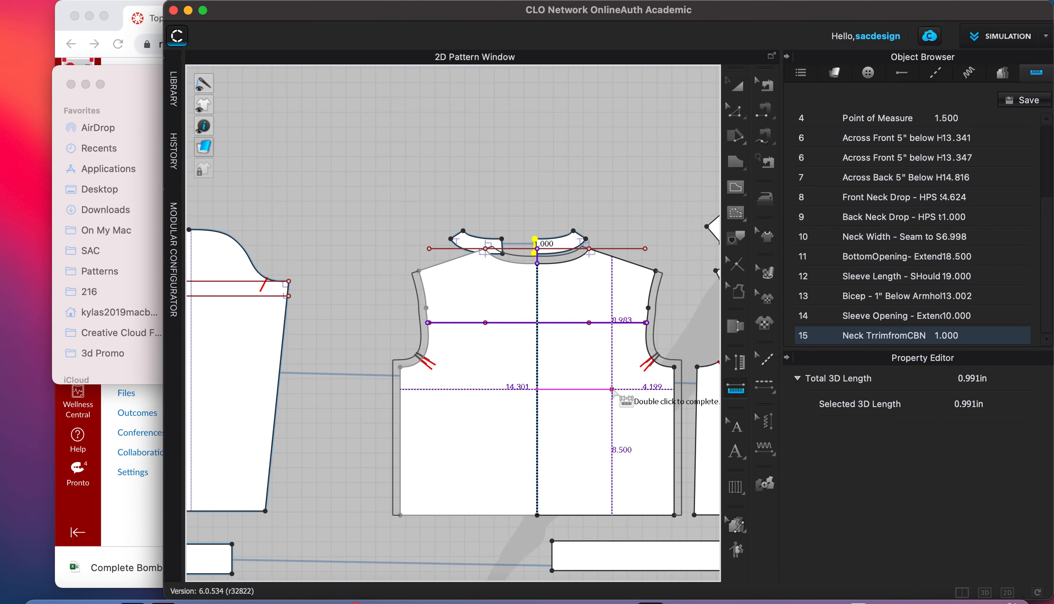
pyautogui.scroll(-5, 612, 389)
pyautogui.moveTo(616, 472); pyautogui.dragTo(150, 407, button='middle')
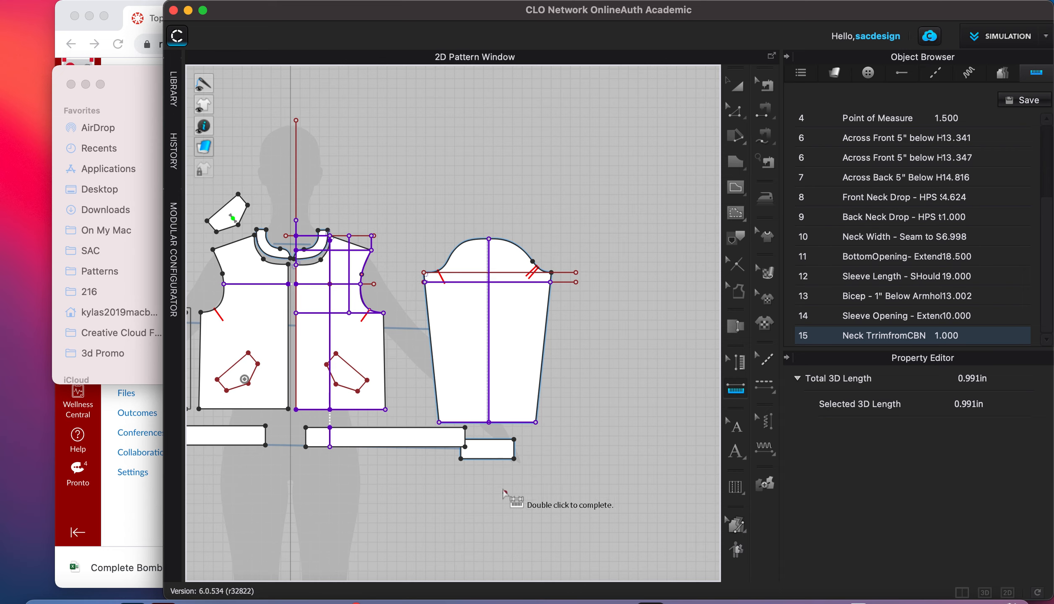
pyautogui.click(461, 459)
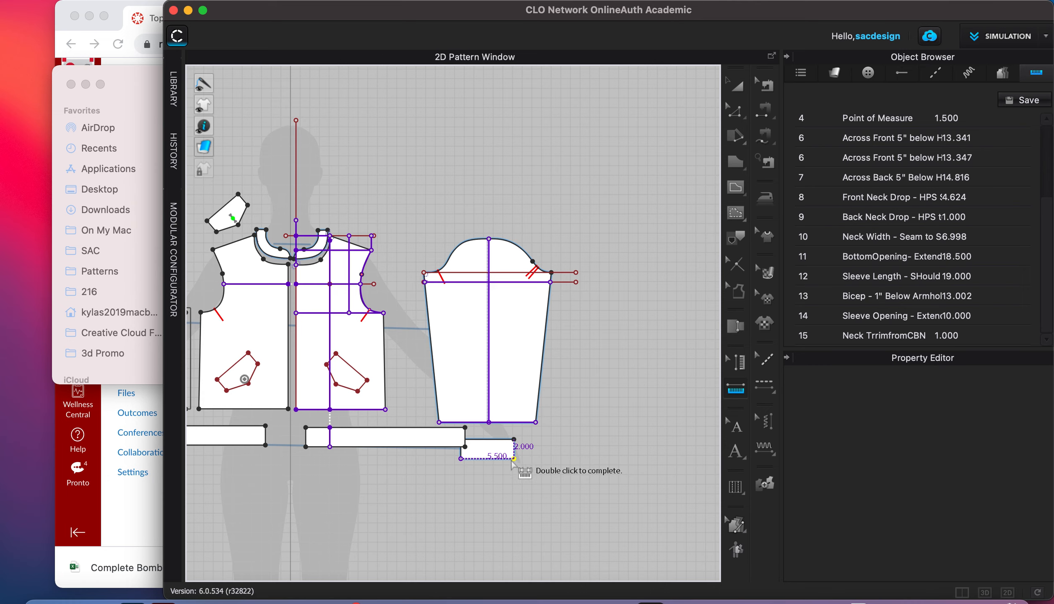
pyautogui.doubleClick(515, 459)
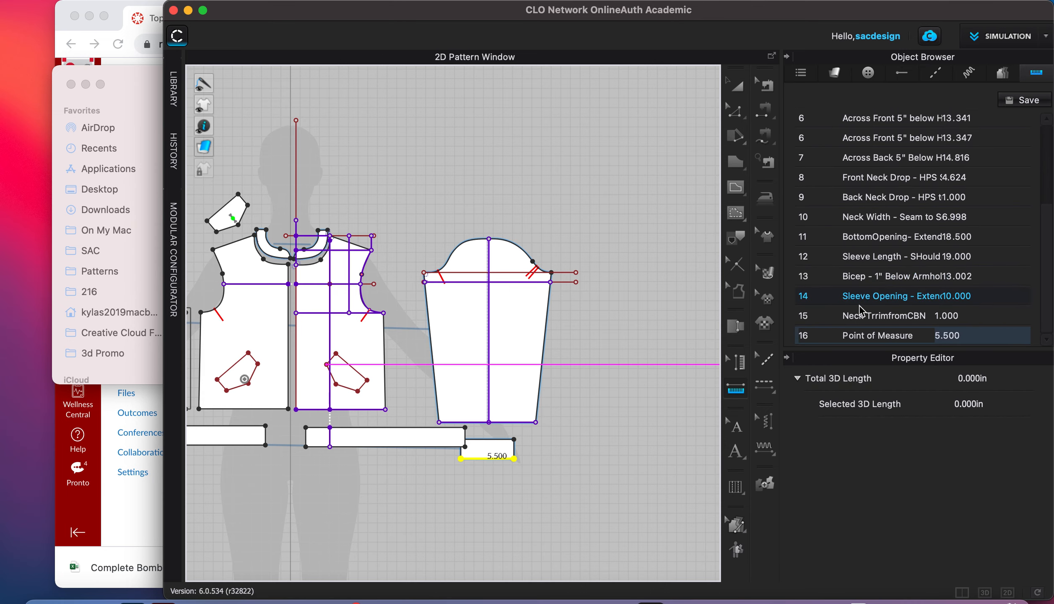
# - Label the point of measure along the sleeve rib's lower edge as Sleeve Opening
pyautogui.doubleClick(876, 340)
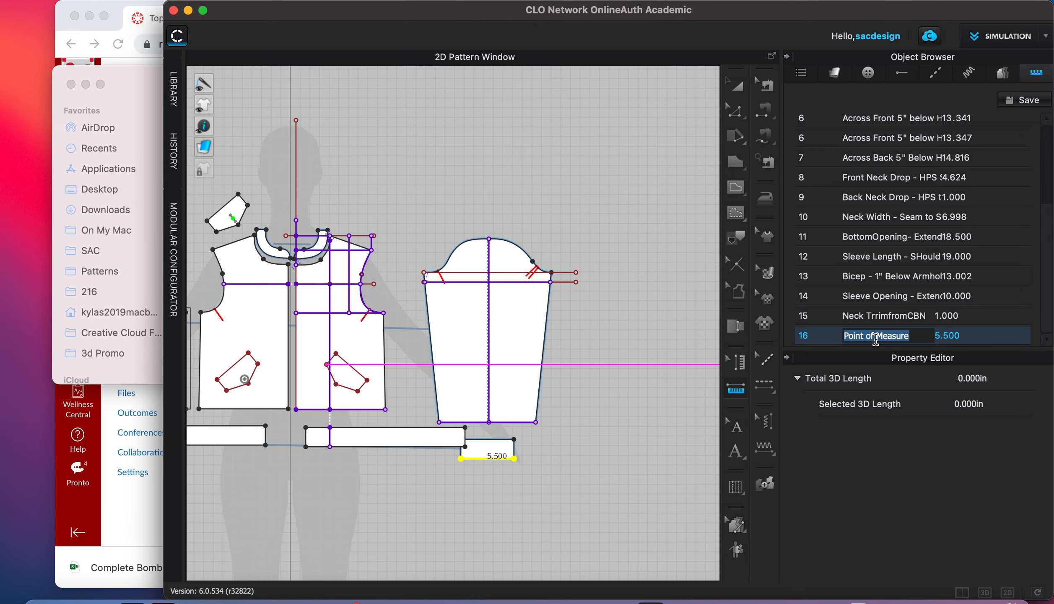
pyautogui.write('Sle')
pyautogui.press('Return')
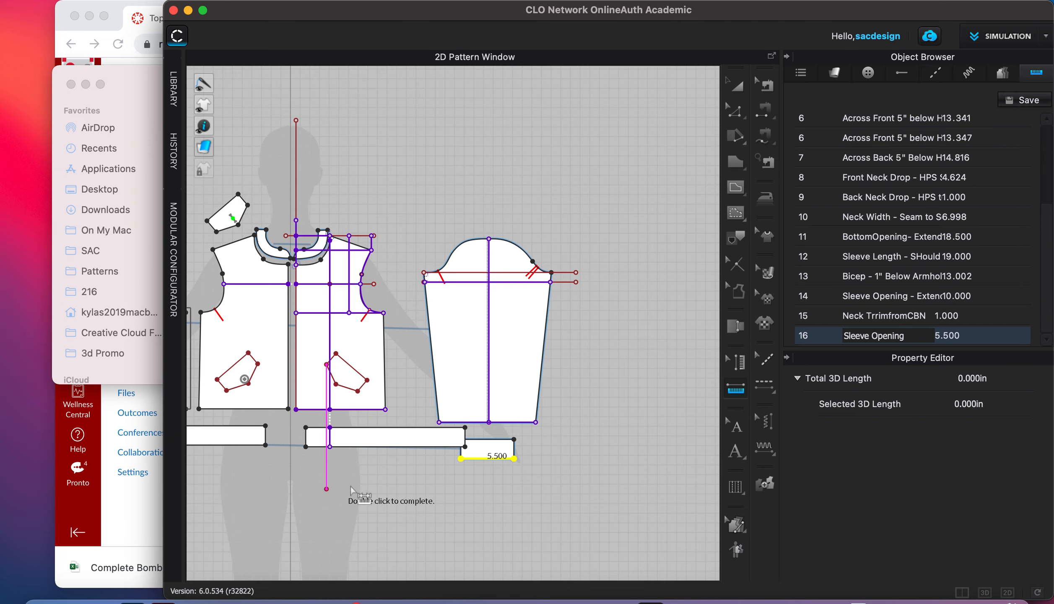
# - Add a point of measure down the short end of the long bottom rib below the front panel
pyautogui.scroll(5, 366, 478)
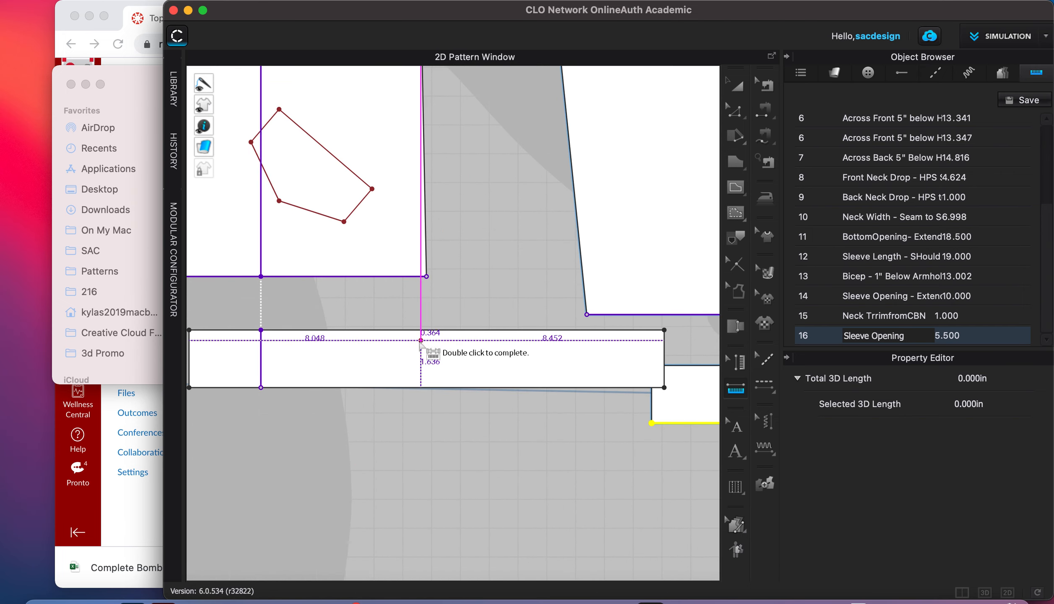
pyautogui.click(665, 329)
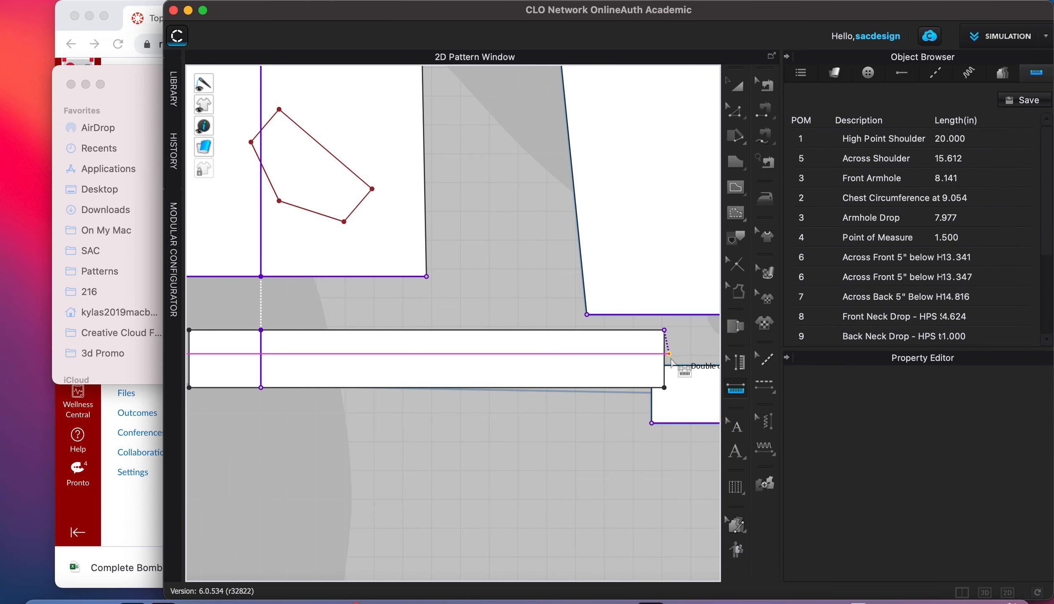
pyautogui.doubleClick(664, 387)
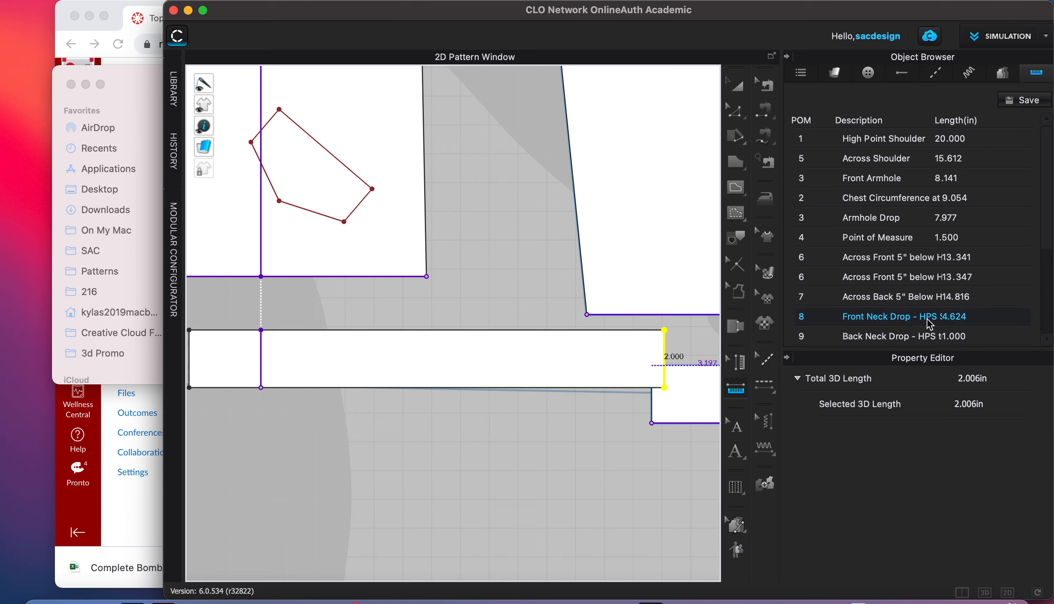
# - Renumber the bottom rib's height point of measure as 18 and label it Rib Height Finished - Sweep
pyautogui.scroll(-5, 906, 327)
pyautogui.doubleClick(897, 336)
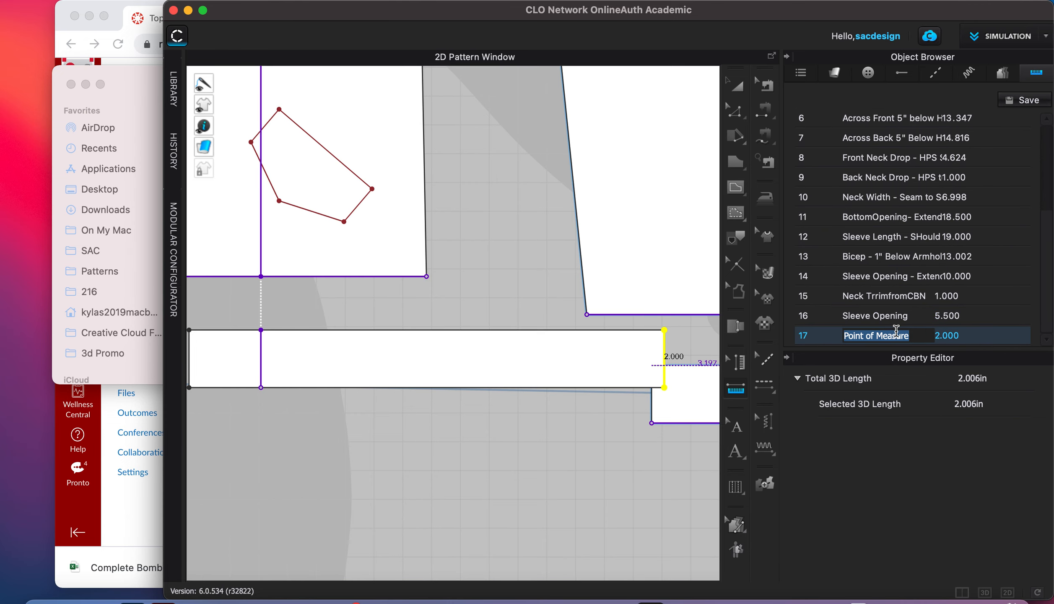
pyautogui.write('Rib Height')
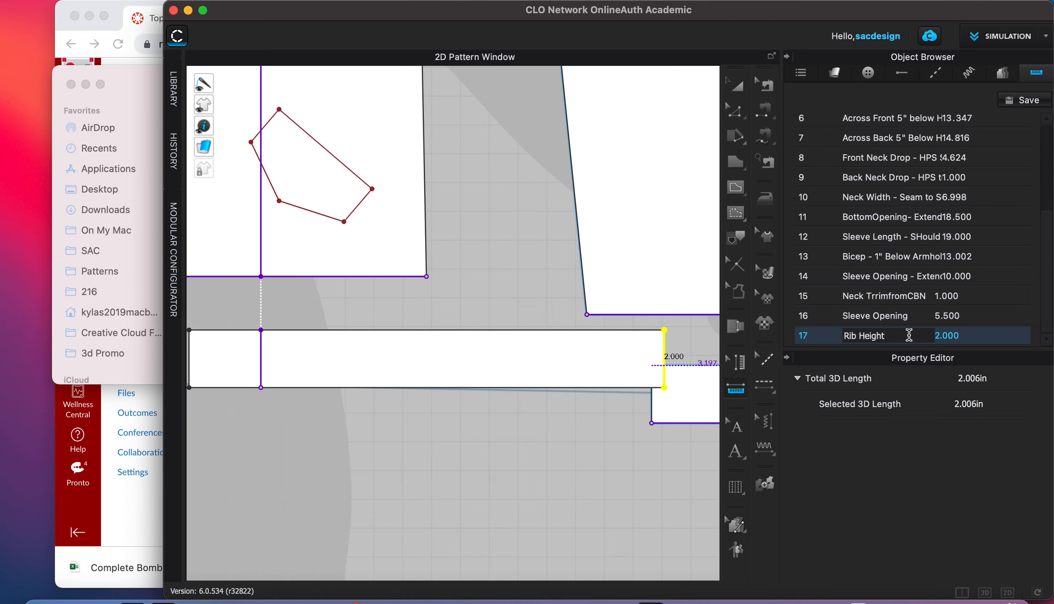
pyautogui.doubleClick(806, 336)
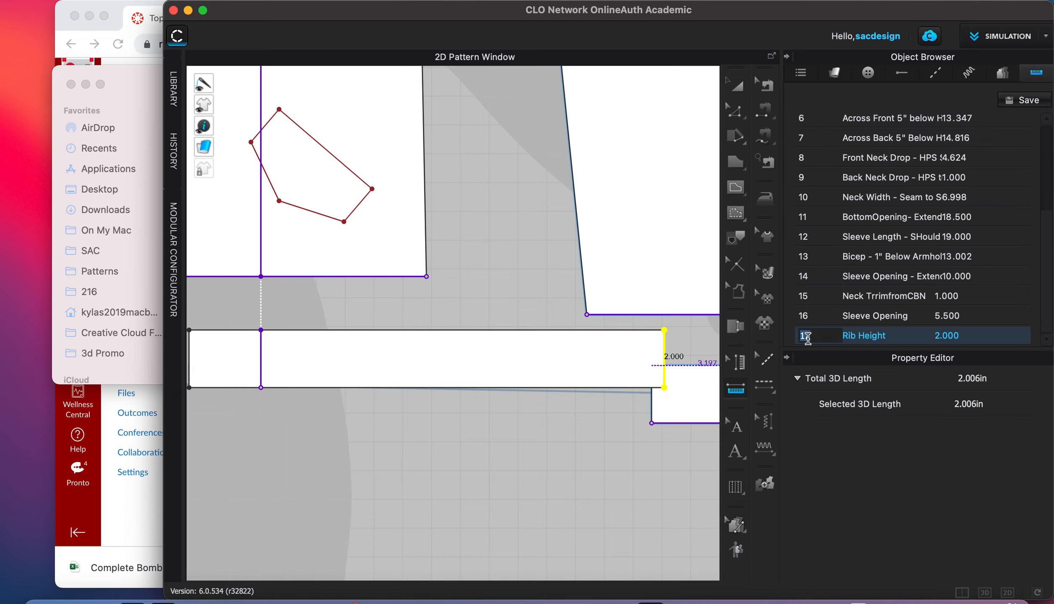
pyautogui.write('18')
pyautogui.doubleClick(899, 336)
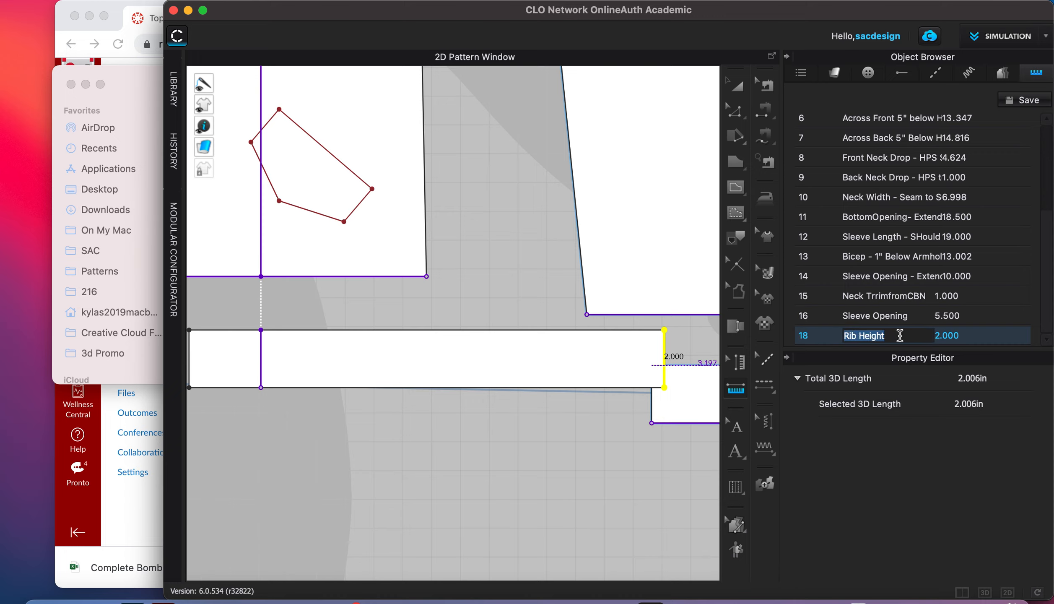
pyautogui.write('Fin')
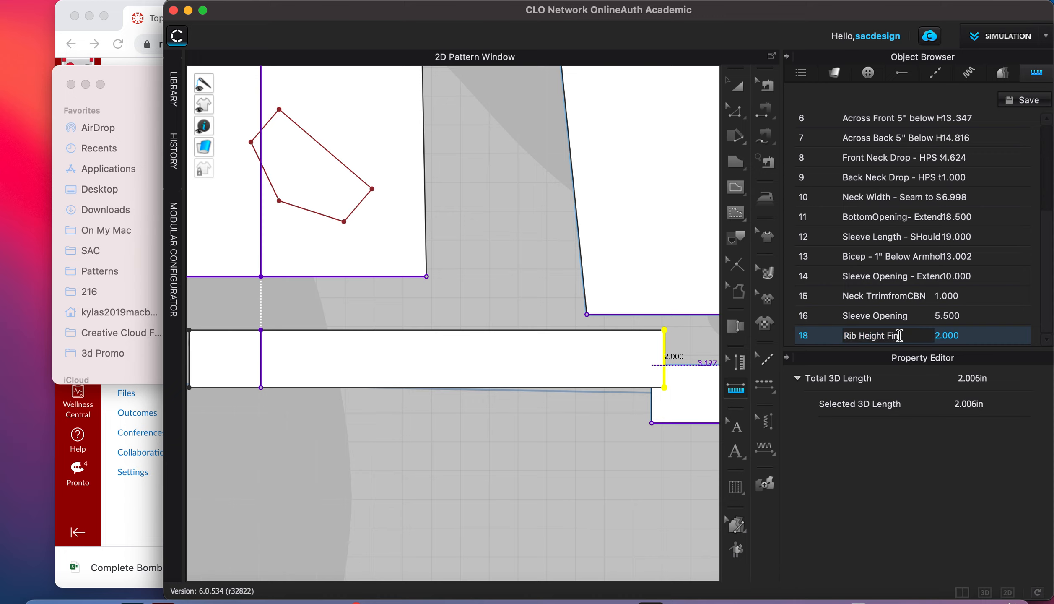
pyautogui.write('ished - Sweep')
pyautogui.press('Return')
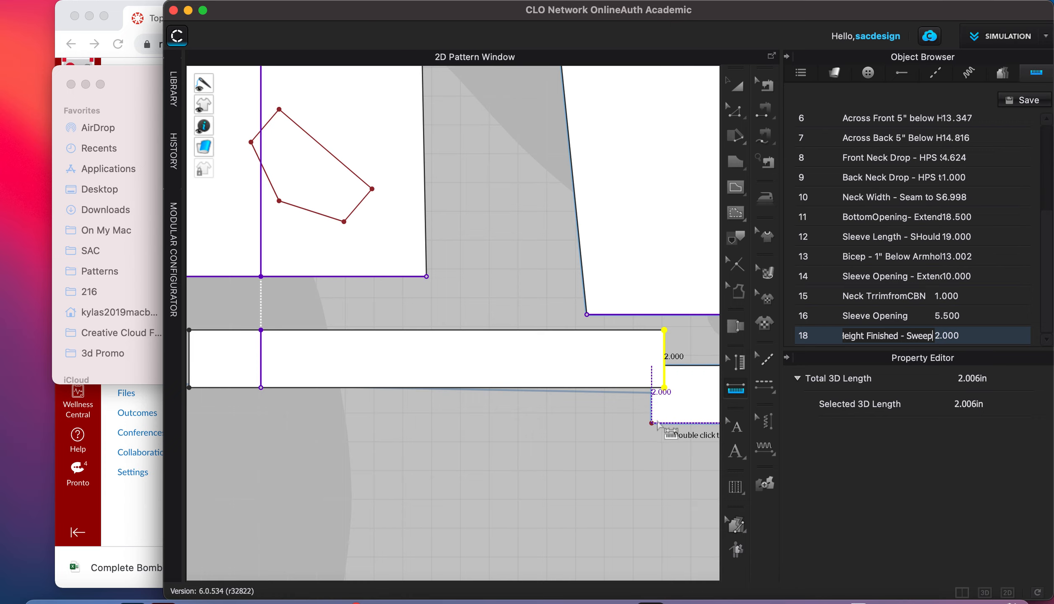
# - Add a point of measure along the short outer edge of the sleeve rib, between its lower and upper corners
pyautogui.moveTo(674, 417); pyautogui.dragTo(346, 413, button='middle')
pyautogui.click(482, 414)
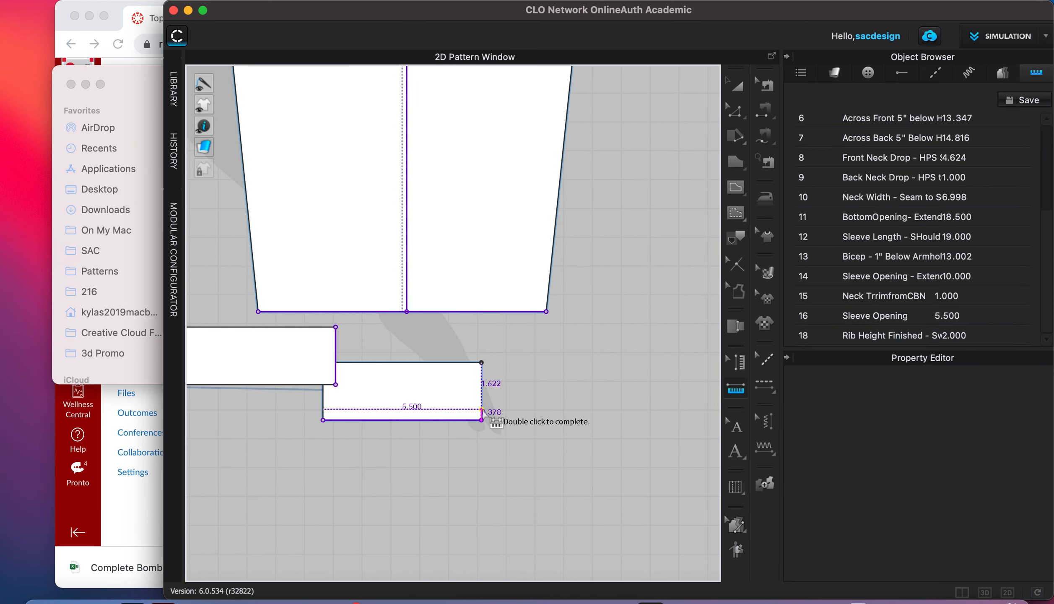
pyautogui.doubleClick(482, 362)
# - Renumber the sleeve rib's height point of measure as 17
pyautogui.click(897, 340)
pyautogui.scroll(-1, 897, 340)
pyautogui.doubleClick(896, 338)
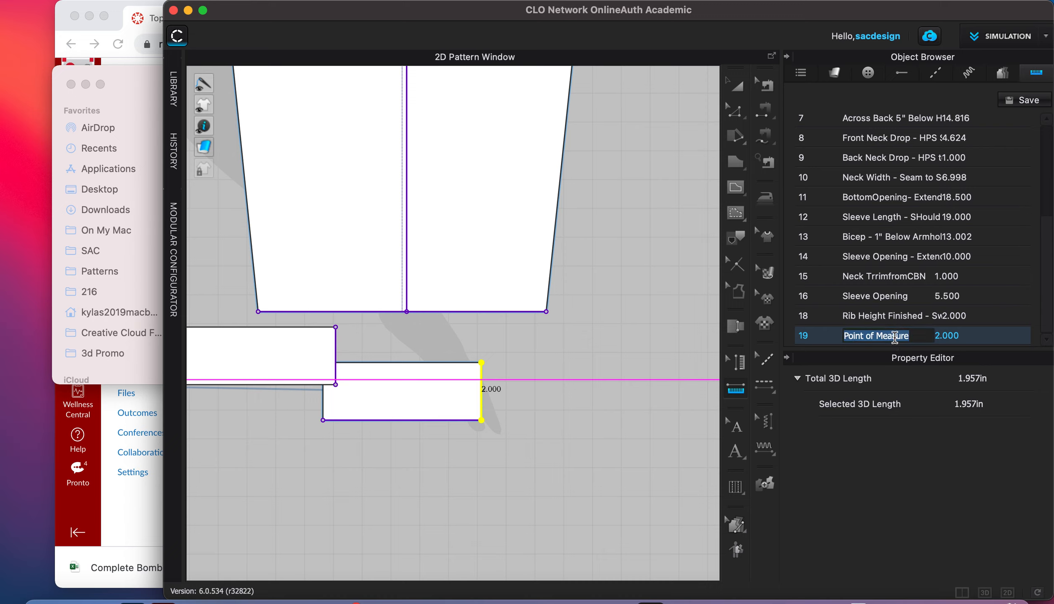
pyautogui.doubleClick(806, 335)
pyautogui.write('17')
pyautogui.press('Return')
# - Label the sleeve rib's height point of measure as Sleeve Rib- Finished HEight
pyautogui.doubleClick(862, 335)
pyautogui.tripleClick(863, 336)
pyautogui.doubleClick(863, 335)
pyautogui.moveTo(916, 336); pyautogui.dragTo(831, 333)
pyautogui.write('Rib')
pyautogui.press('BackSpace')
pyautogui.press('BackSpace')
pyautogui.write('Sleeve Ri')
pyautogui.write('b')
pyautogui.write('- Fin')
pyautogui.write('ished HEight')
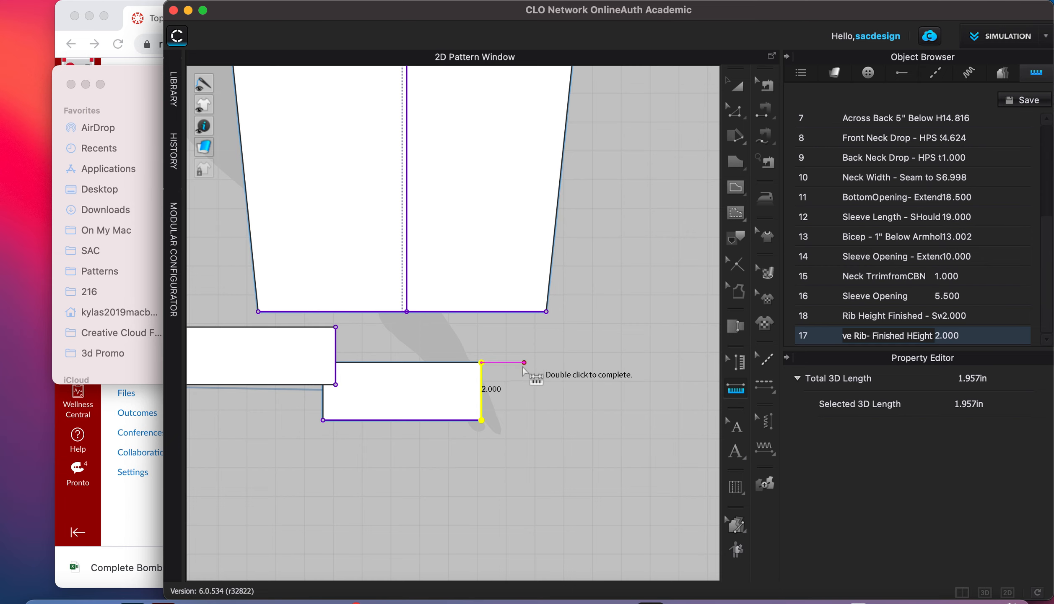
# - Add a point of measure along the lower long edge of the bottom rib, from corner to corner
pyautogui.scroll(-6, 520, 373)
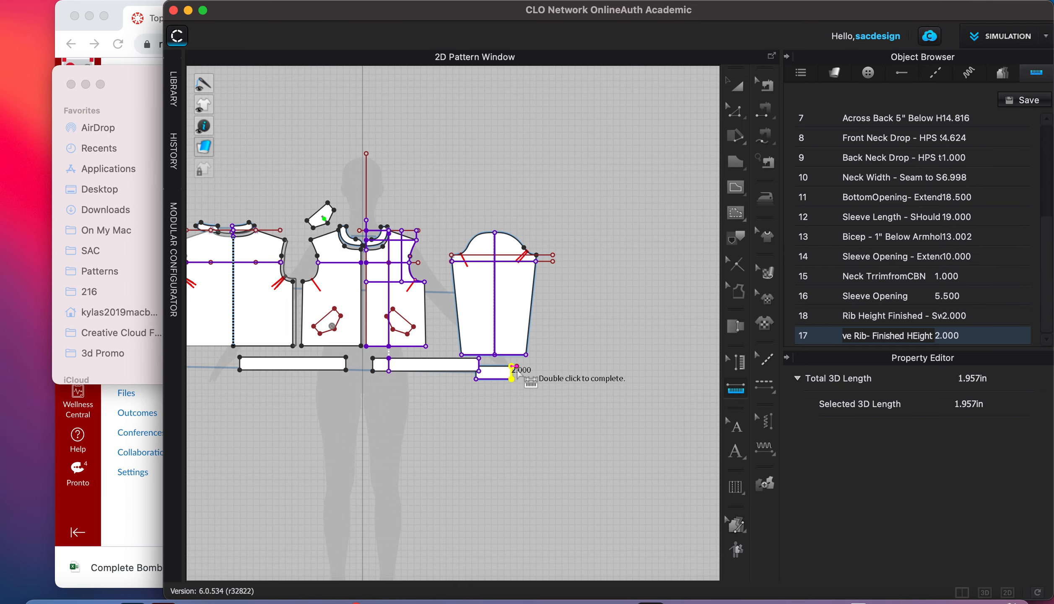
pyautogui.click(373, 370)
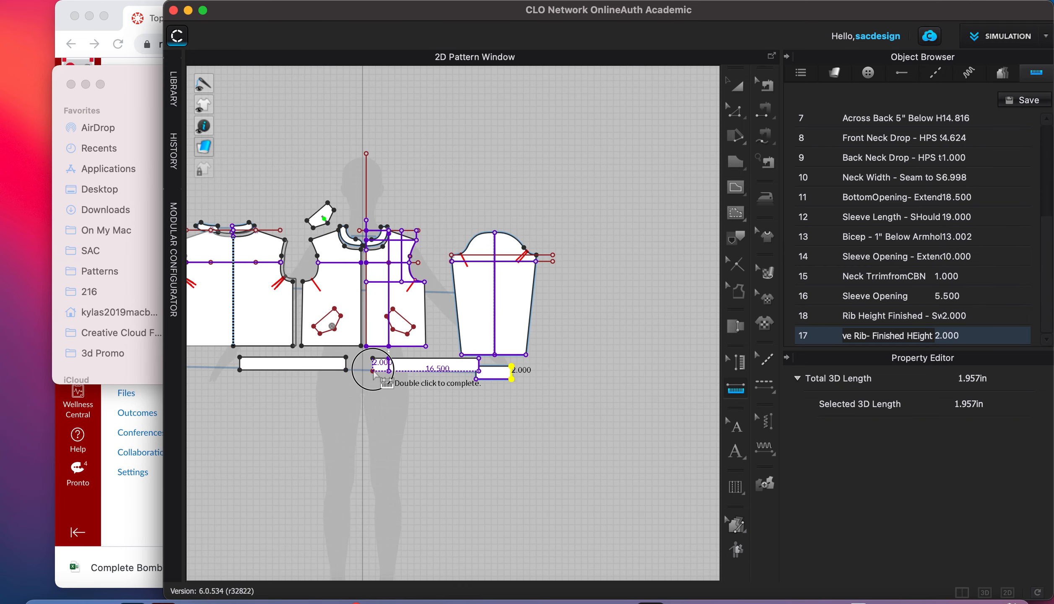
pyautogui.click(478, 370)
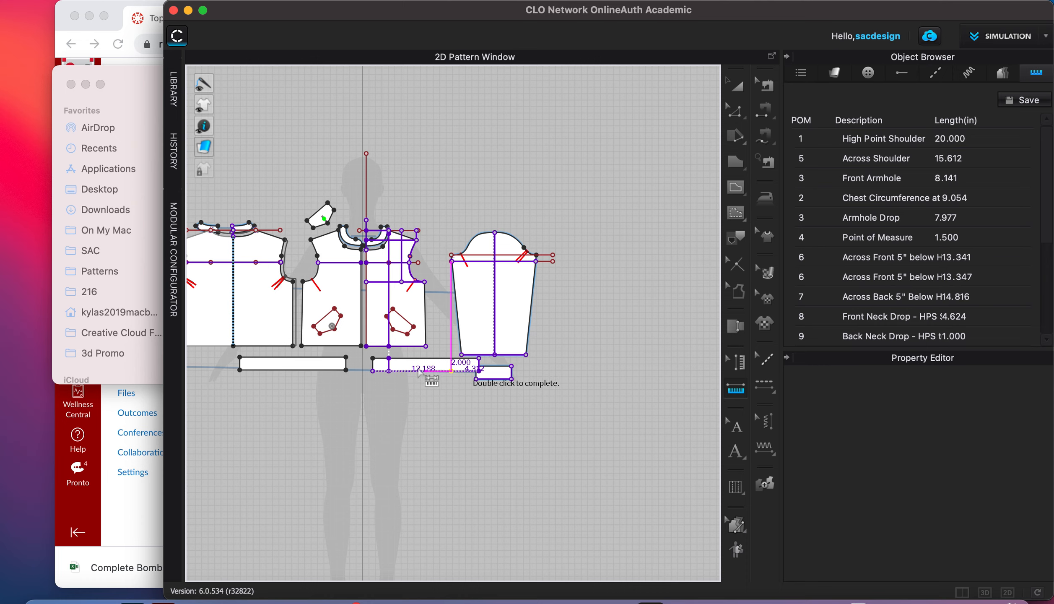
pyautogui.click(372, 371)
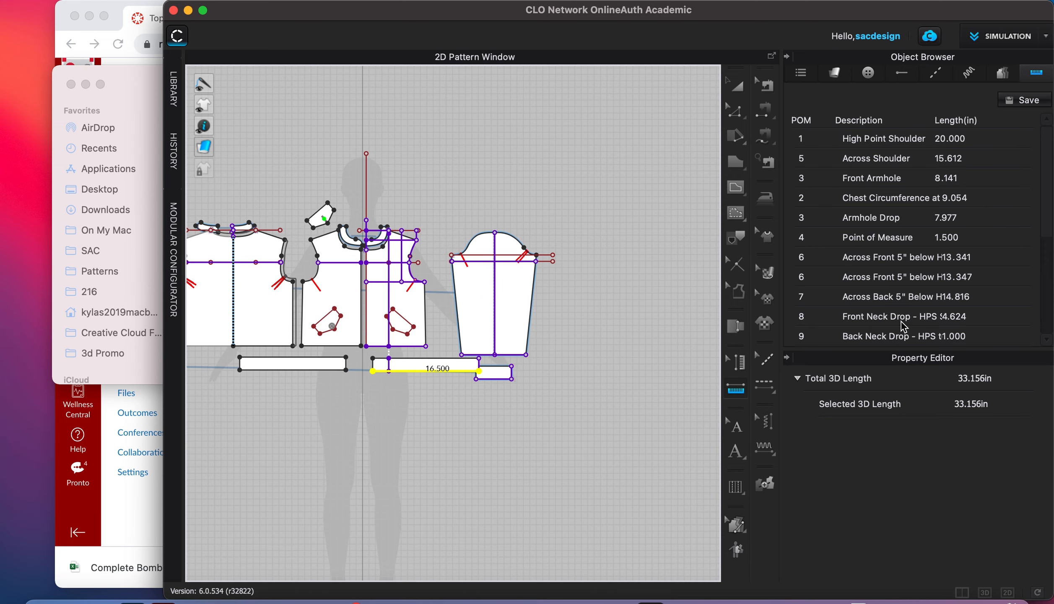
# - Label the bottom rib's new width point of measure as BottomOpening - Relaxed
pyautogui.doubleClick(888, 338)
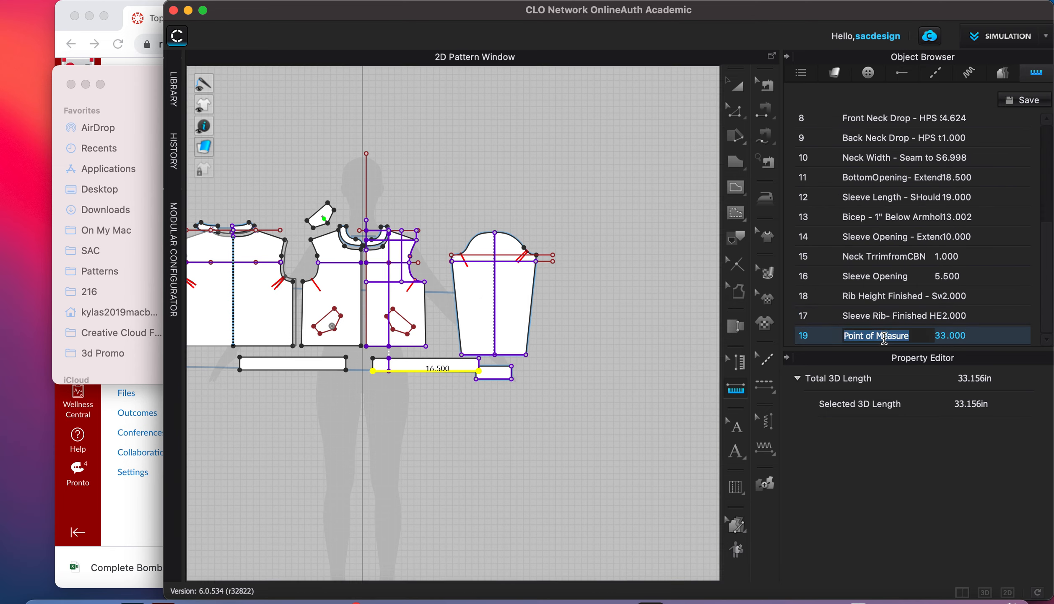
pyautogui.write('Bottom')
pyautogui.write('Opening')
pyautogui.write(' - Relaxed')
# - Switch to the spec sheet screenshot in Preview to compare the Rib Trim Details with the points of measure, and return to CLO
pyautogui.click(198, 262)
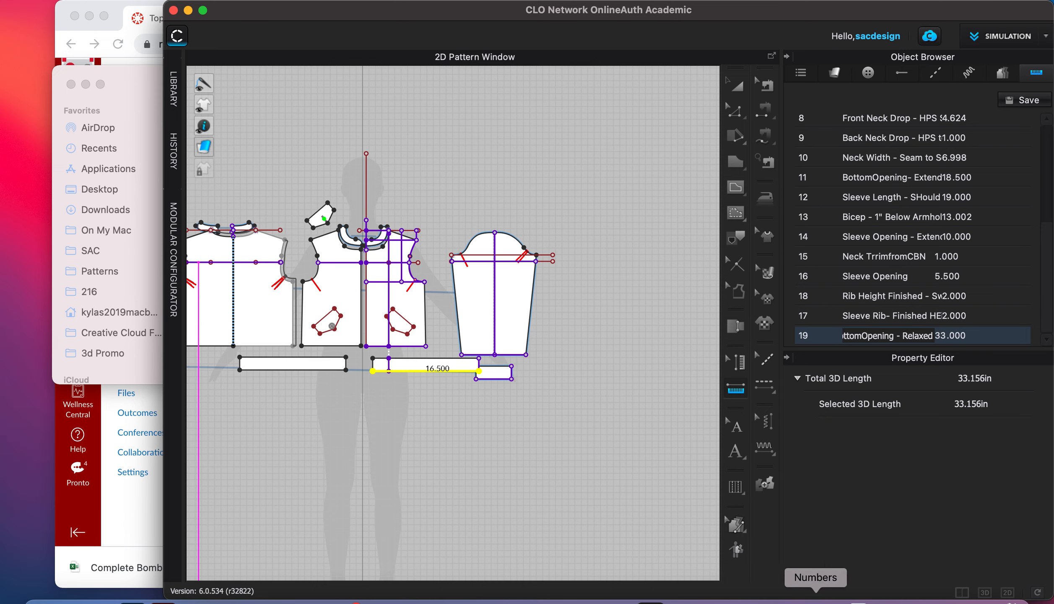
pyautogui.click(785, 599)
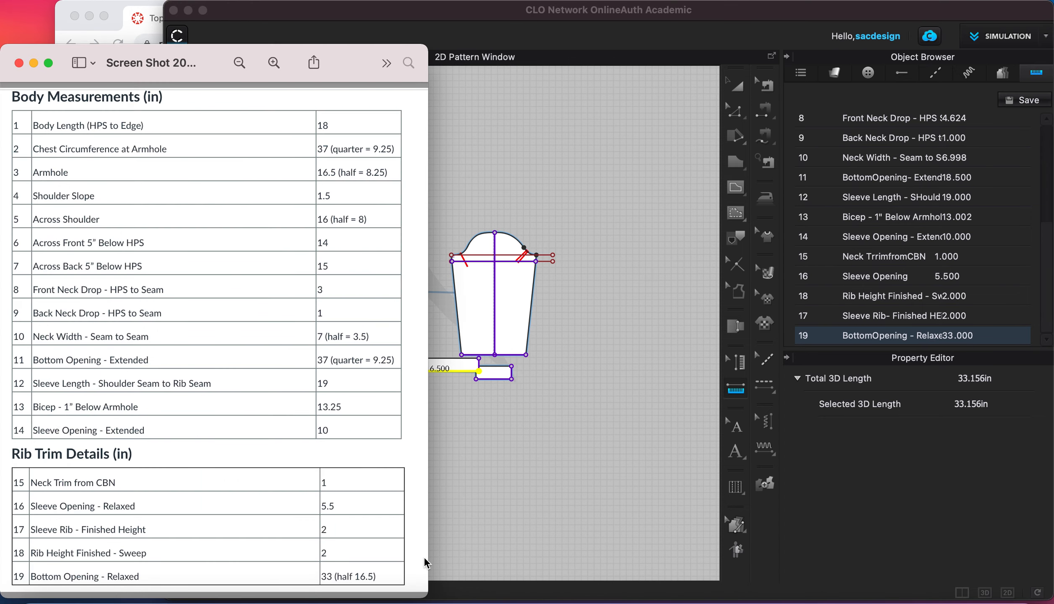
pyautogui.click(609, 453)
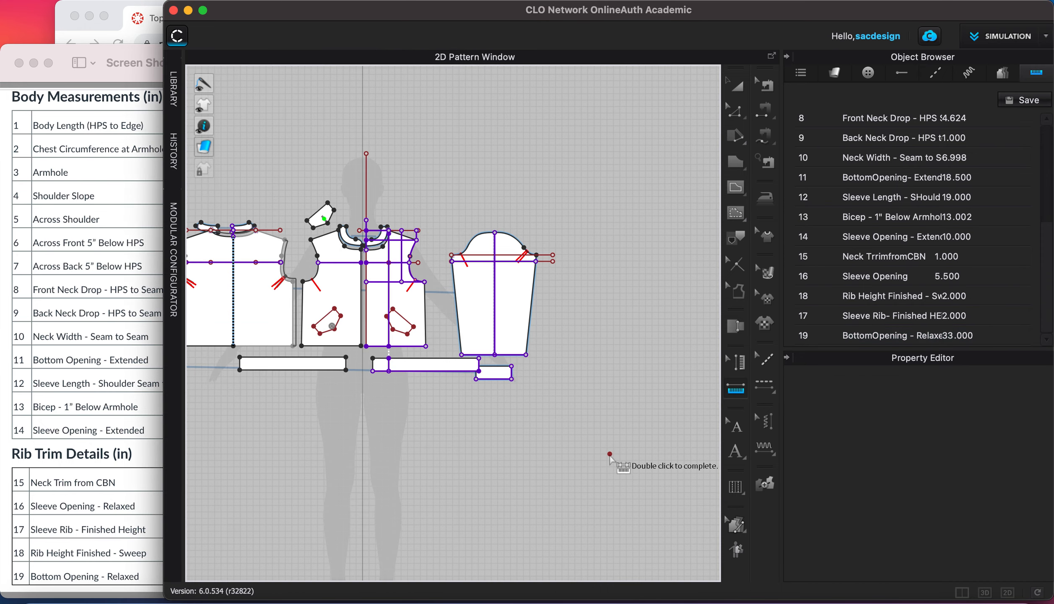